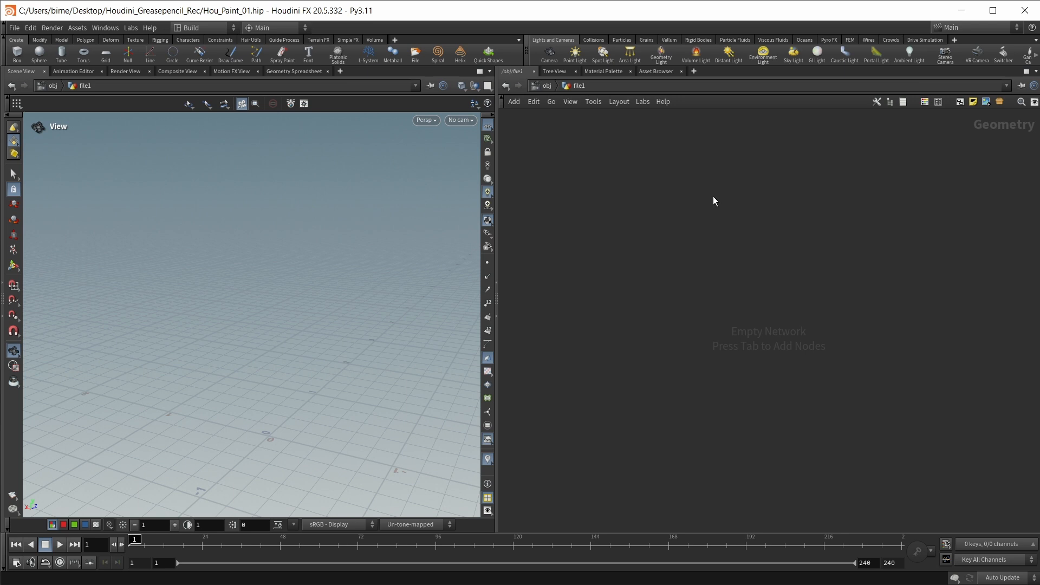
- Add a File node to the empty geometry network
{"action": "key", "text": "Tab"}
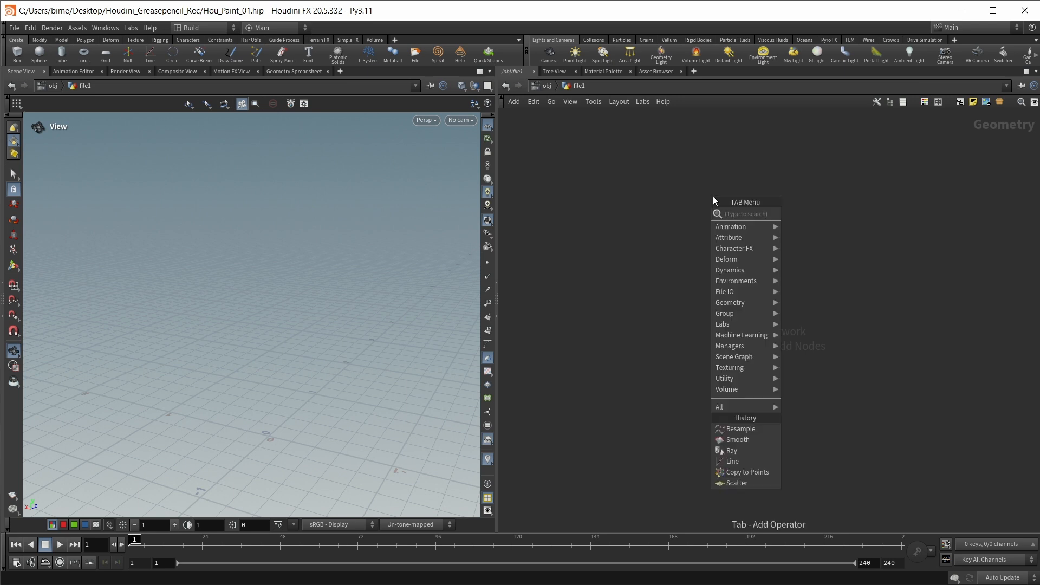
{"action": "type", "text": "file"}
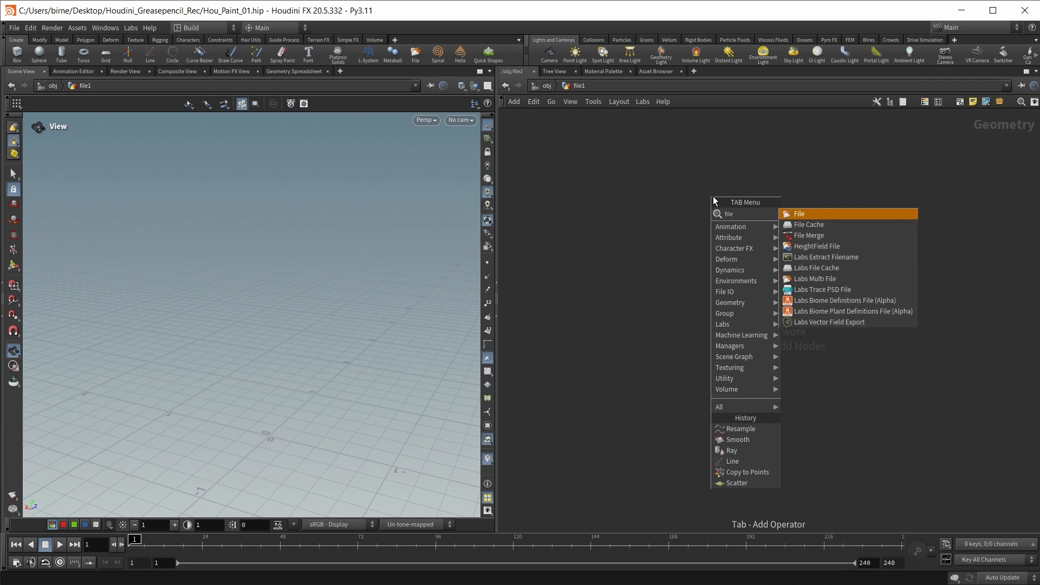
{"action": "key", "text": "Return"}
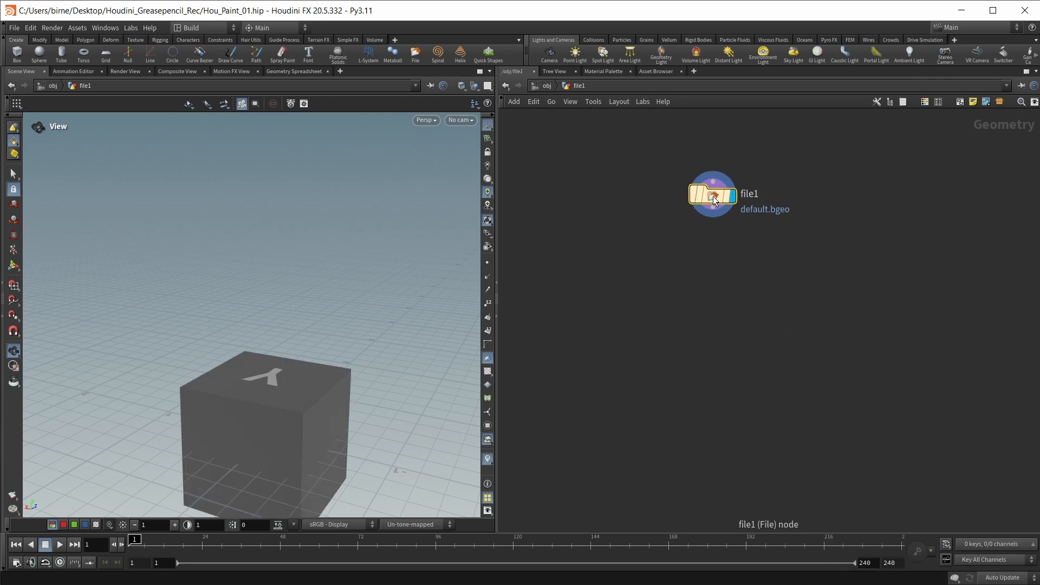
- Load FlyAmanita_f56e1a7a_SDiv1.fbx from $HIP/geo into the File node and open its node information
{"action": "key", "text": "h"}
{"action": "key", "text": "p"}
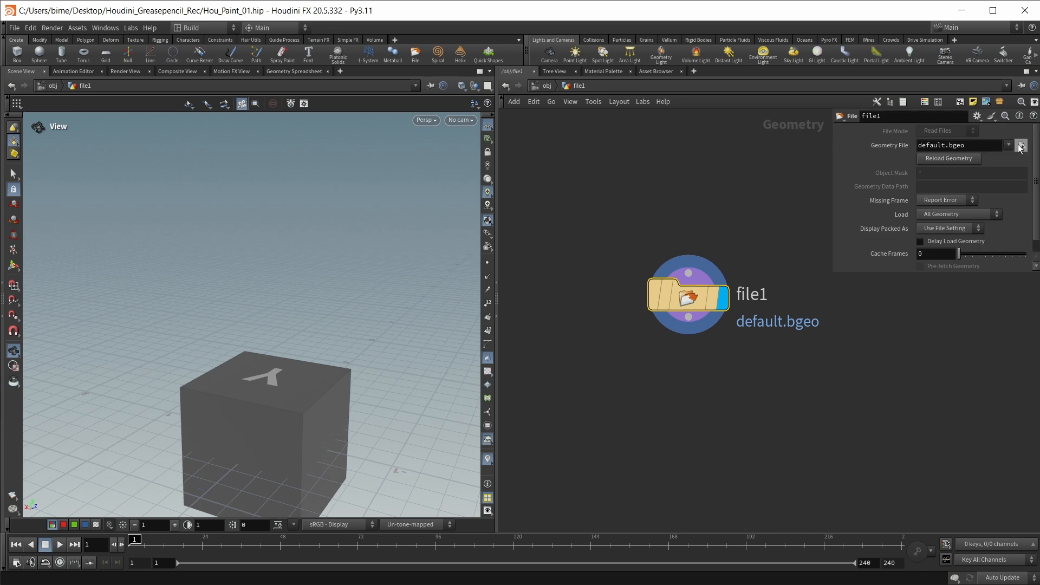
{"action": "left_click", "coordinate": [1021, 145]}
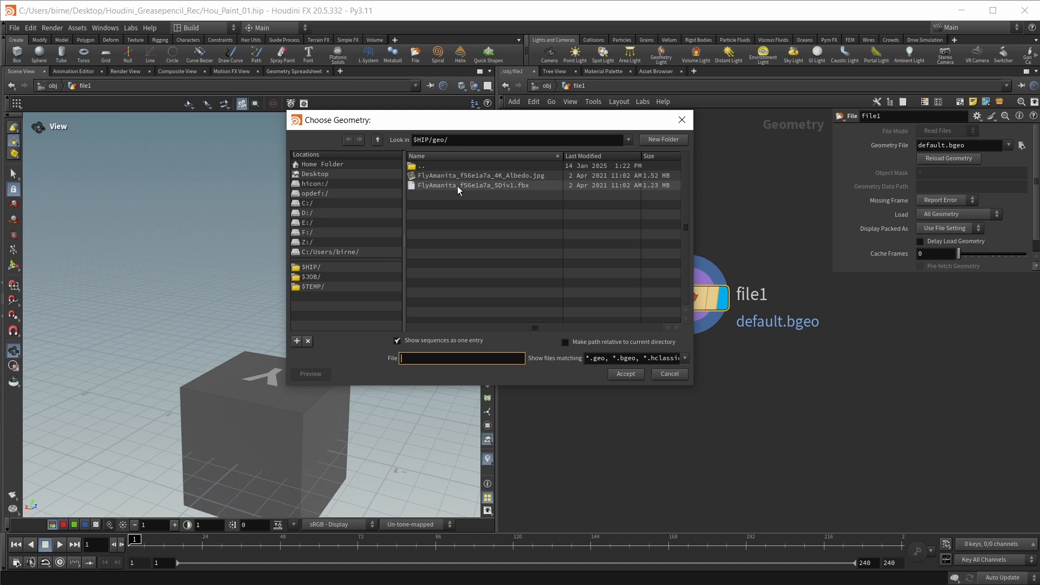
{"action": "double_click", "coordinate": [528, 187]}
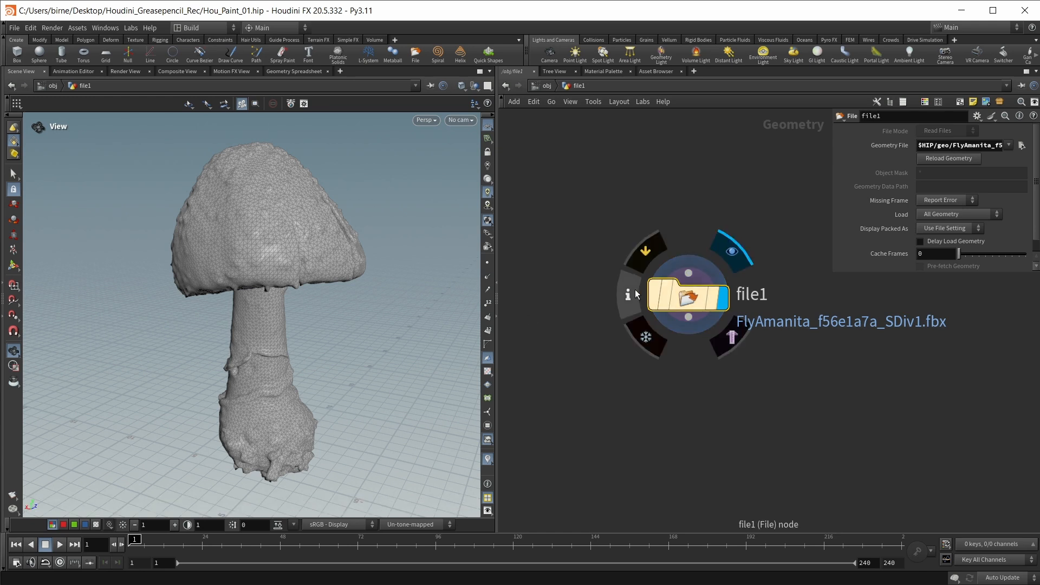
{"action": "left_click", "coordinate": [635, 289]}
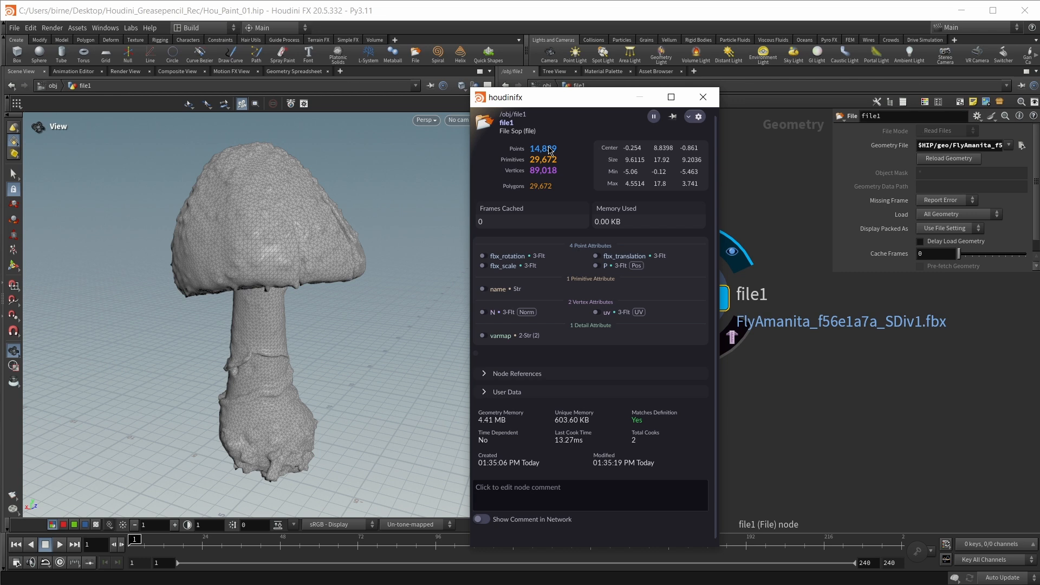
- Add a Transform node below the File node and feed the imported mushroom mesh into it
{"action": "key", "text": "Tab"}
{"action": "type", "text": "tr"}
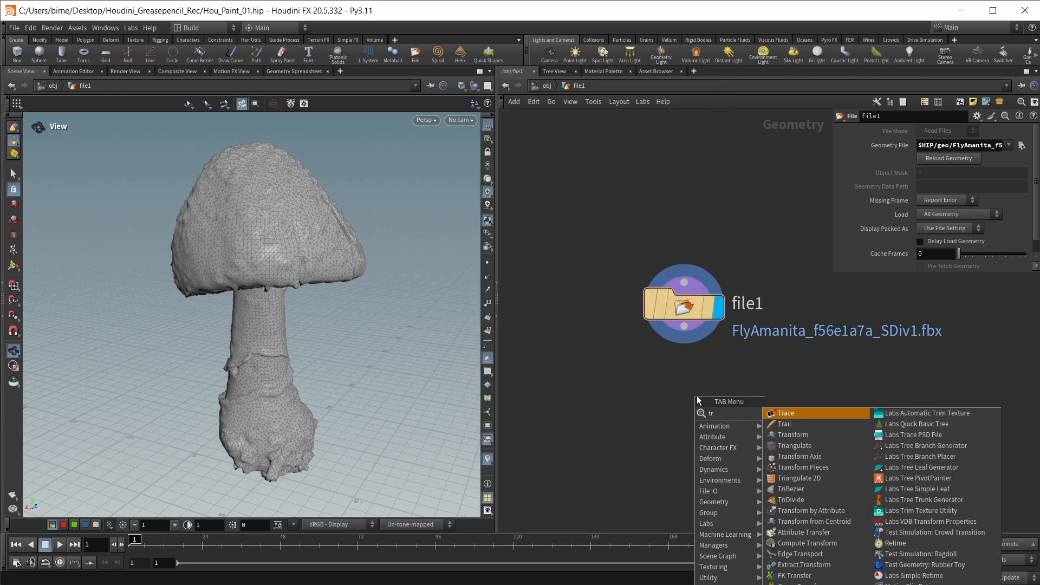
{"action": "key", "text": "Down"}
{"action": "key", "text": "Down"}
{"action": "key", "text": "Return"}
{"action": "left_click", "coordinate": [696, 395]}
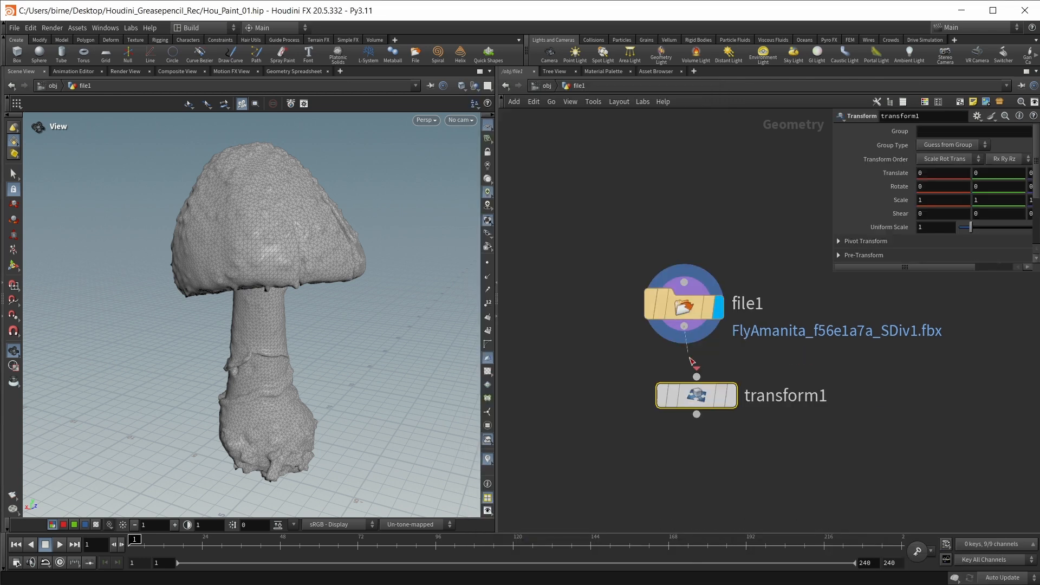
{"action": "left_click_drag", "start_coordinate": [697, 395], "coordinate": [684, 384]}
- Set the Transform node's uniform scale to 0.1
{"action": "left_click", "coordinate": [916, 228]}
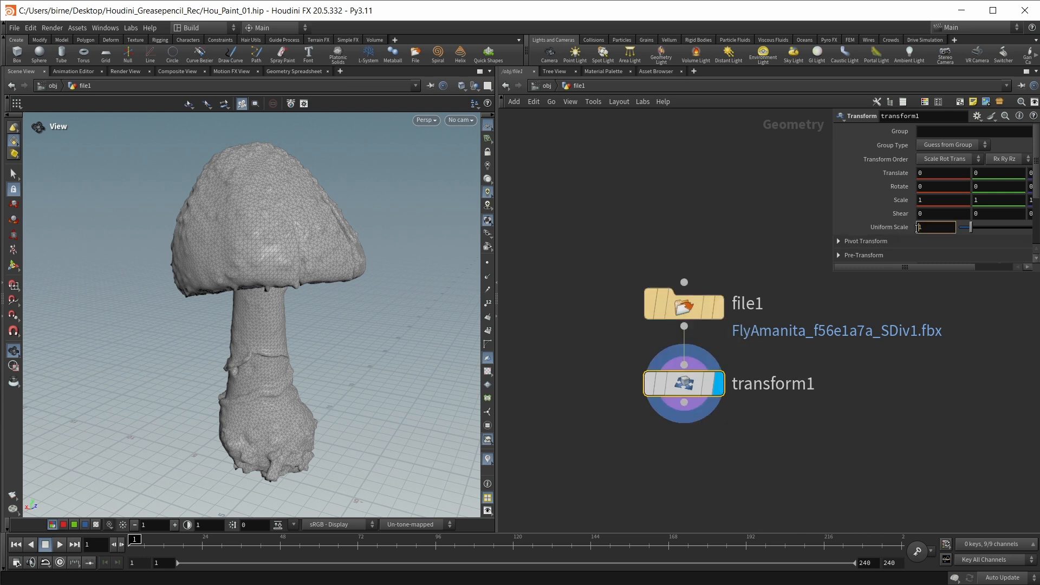
{"action": "type", "text": "."}
{"action": "key", "text": "Return"}
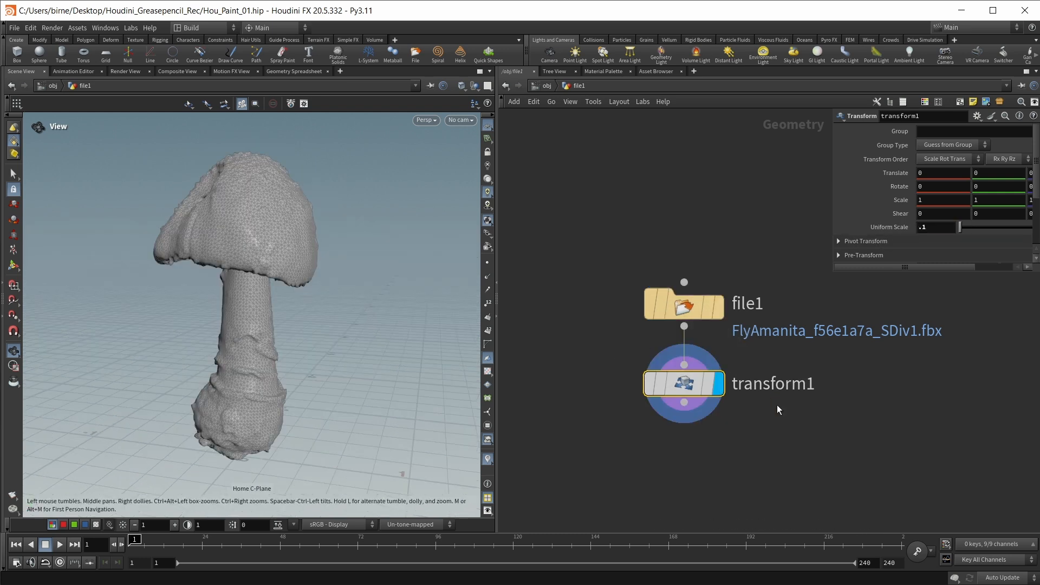
- Add an Attribute from Map node after the Transform and load FlyAmanita_f56e1a7a_4K_Albedo.jpg as its texture
{"action": "middle_click_drag", "start_coordinate": [785, 457], "coordinate": [754, 339]}
{"action": "left_click", "coordinate": [681, 376]}
{"action": "key", "text": "Tab"}
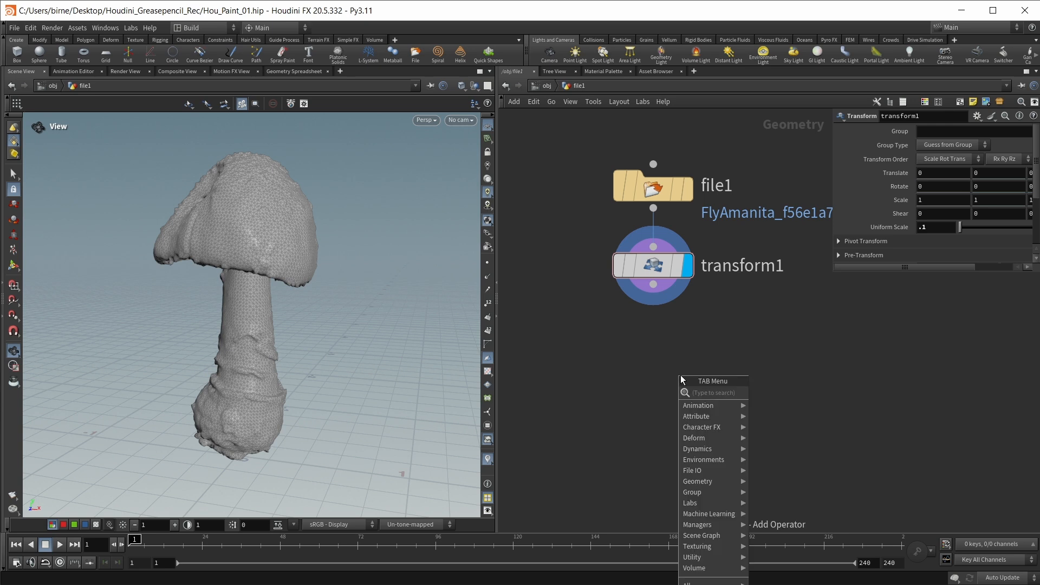
{"action": "type", "text": "attrib fr"}
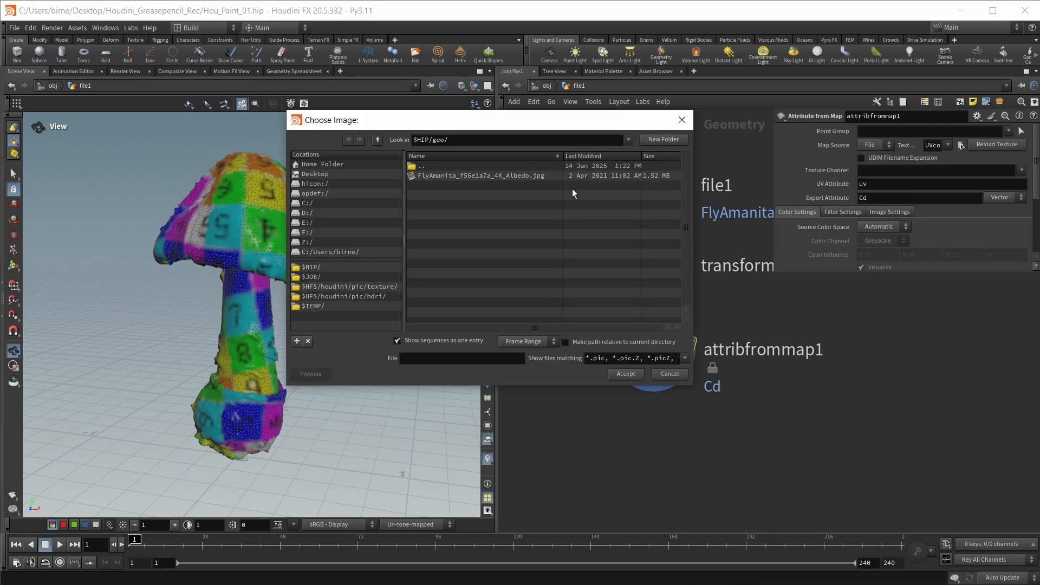
{"action": "left_click", "coordinate": [463, 176]}
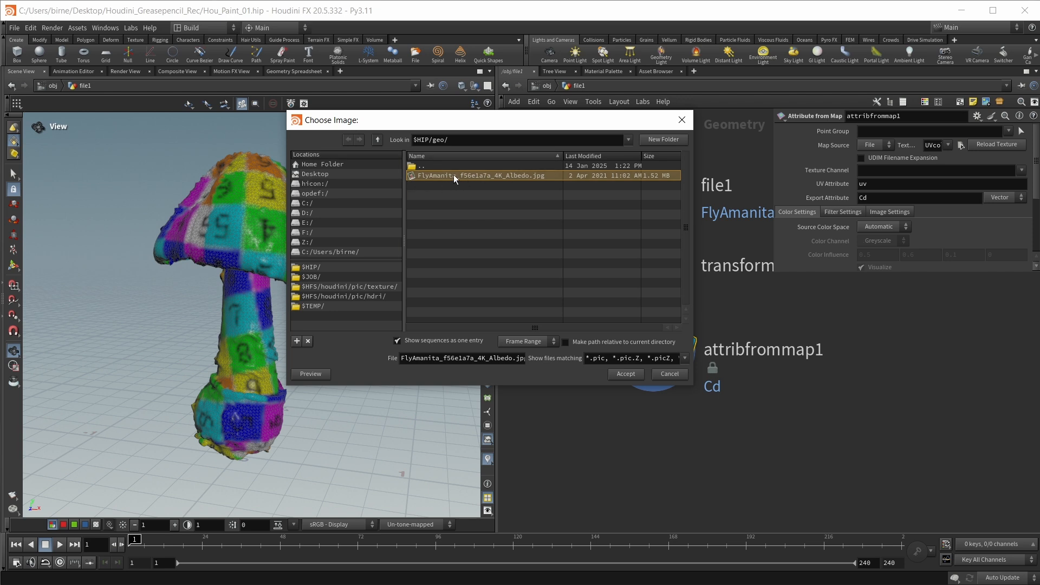
{"action": "left_click", "coordinate": [626, 374]}
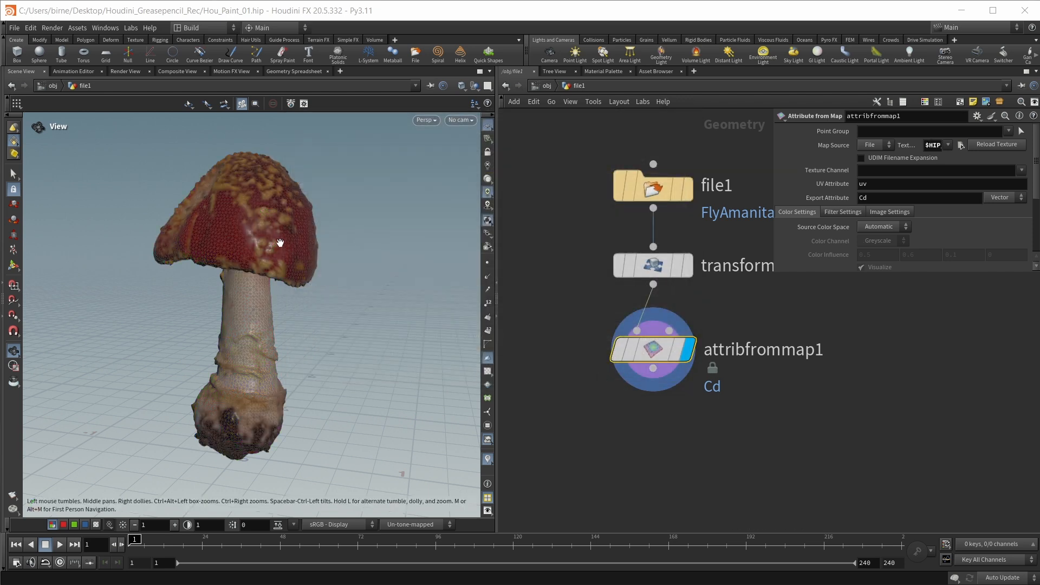
{"action": "left_click_drag", "start_coordinate": [277, 234], "coordinate": [322, 286]}
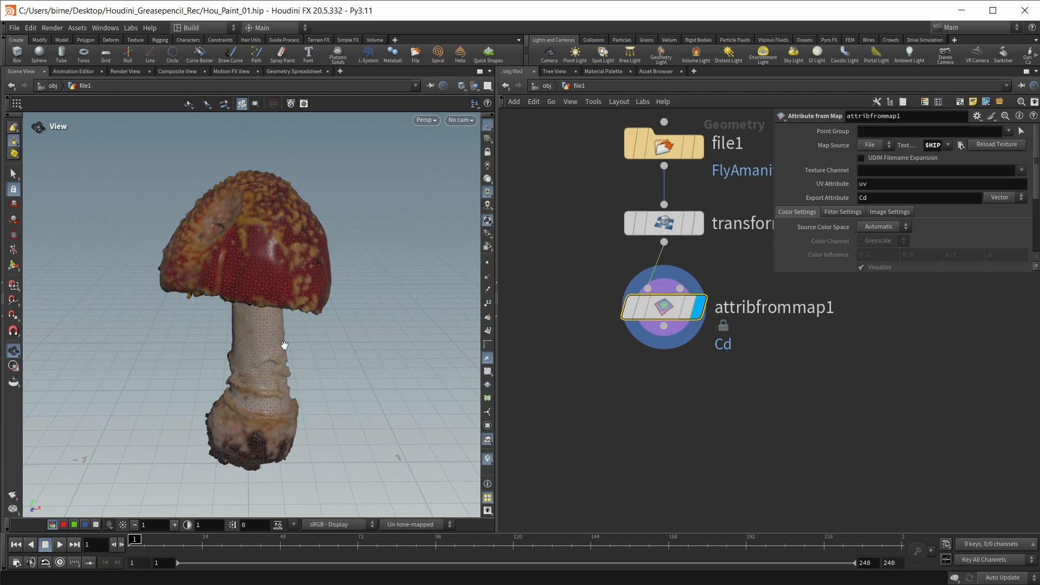
- Add a Point VOP node after the Attribute from Map node, connect it and display its result
{"action": "key", "text": "Tab"}
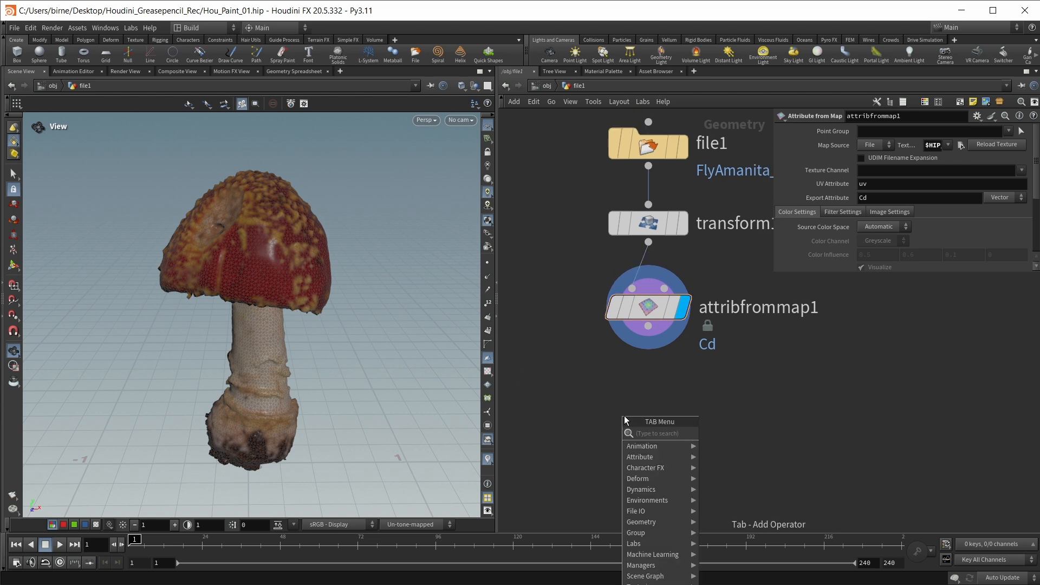
{"action": "type", "text": "point vop"}
{"action": "key", "text": "Return"}
{"action": "left_click", "coordinate": [624, 420]}
{"action": "left_click_drag", "start_coordinate": [648, 326], "coordinate": [659, 409]}
{"action": "key", "text": "r"}
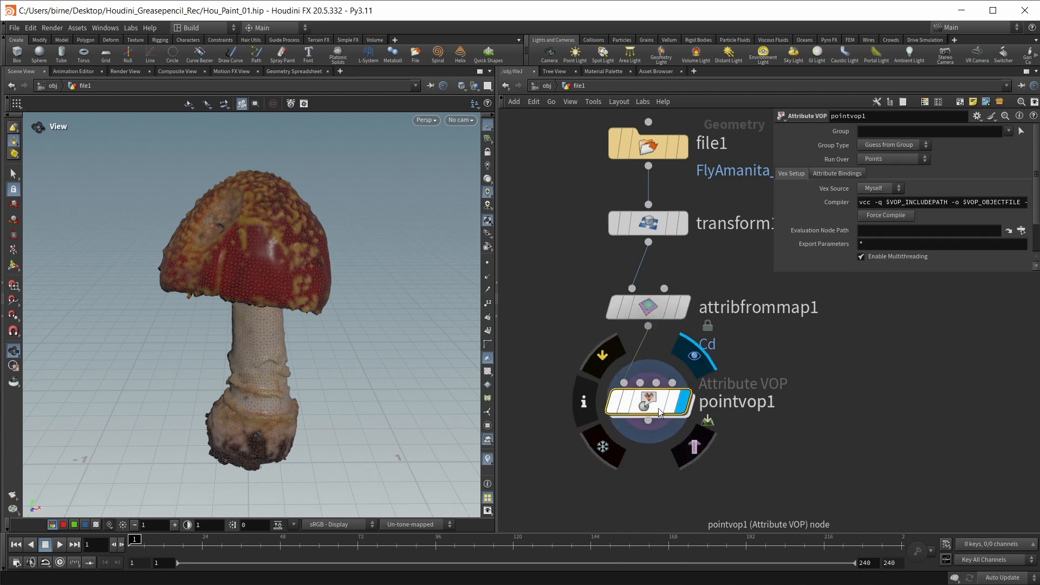
- Enter the Point VOP's network, shrink the parameter area and lay out the input and output nodes neatly
{"action": "double_click", "coordinate": [658, 408]}
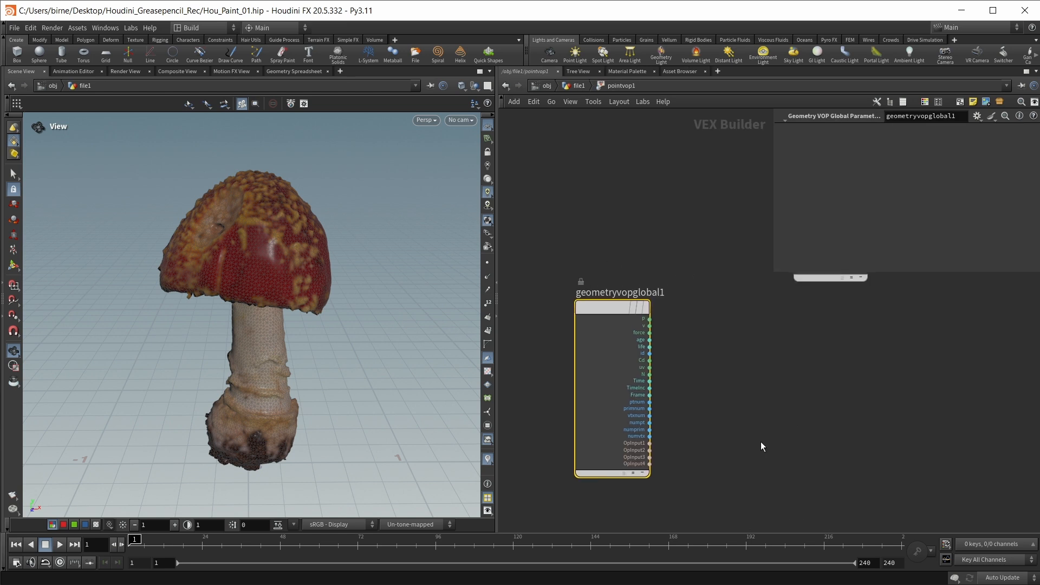
{"action": "left_click_drag", "start_coordinate": [774, 198], "coordinate": [917, 199]}
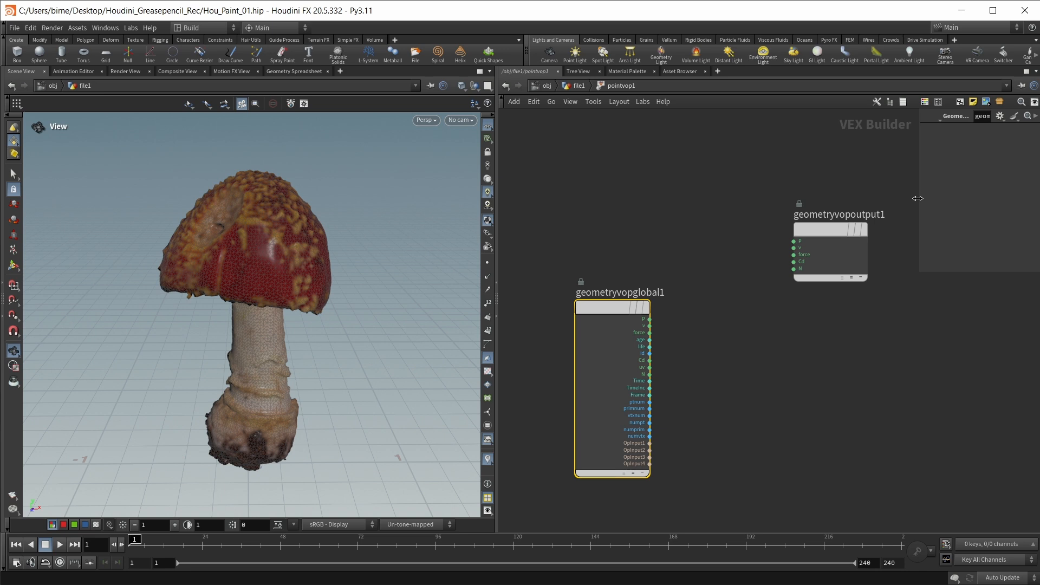
{"action": "key", "text": "l"}
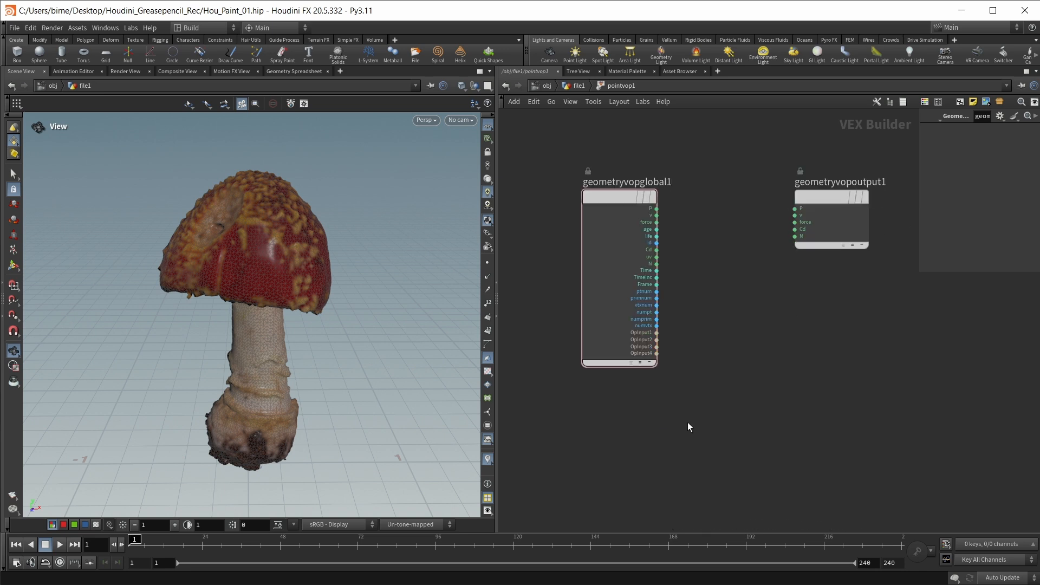
- Add a Constant node below the global parameters node and set its constant type to Vector
{"action": "key", "text": "Tab"}
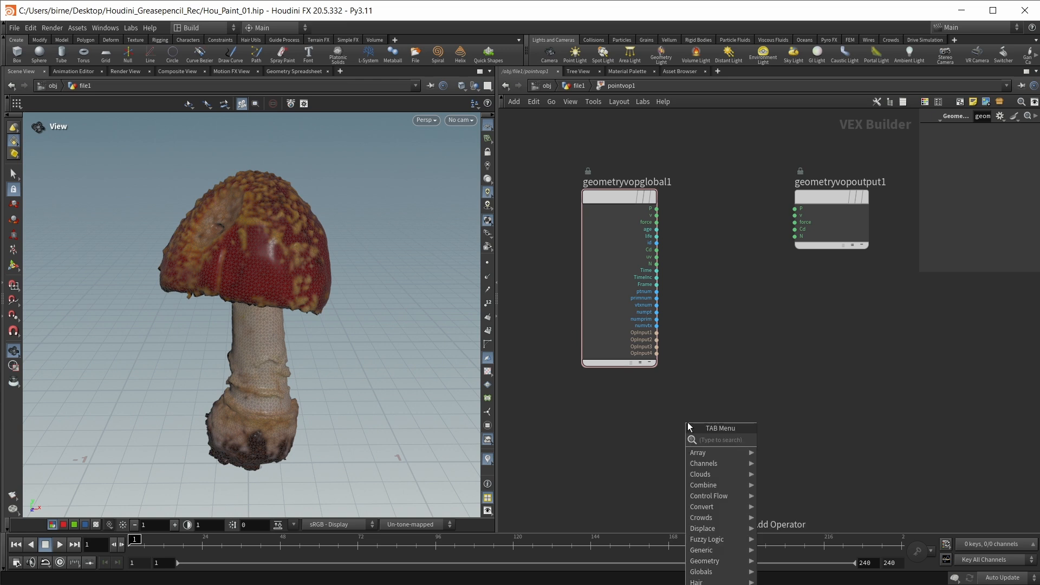
{"action": "type", "text": "const"}
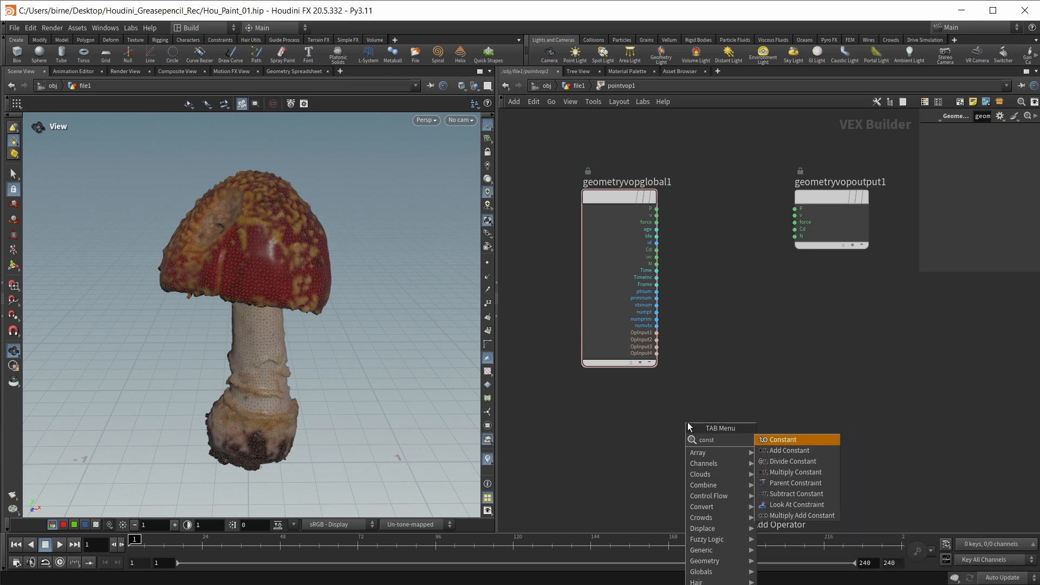
{"action": "key", "text": "Return"}
{"action": "left_click", "coordinate": [615, 419]}
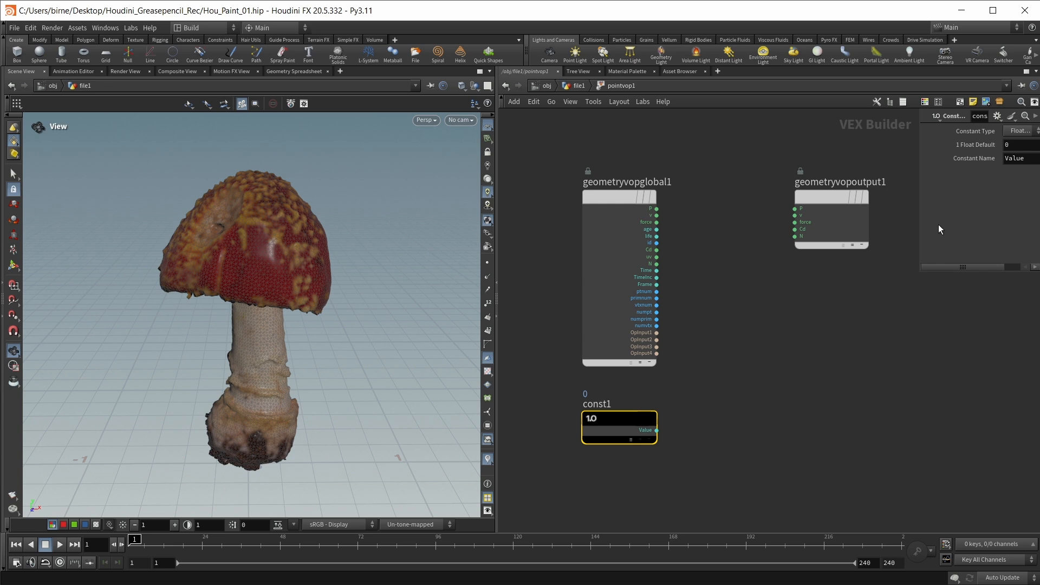
{"action": "left_click_drag", "start_coordinate": [921, 219], "coordinate": [839, 225]}
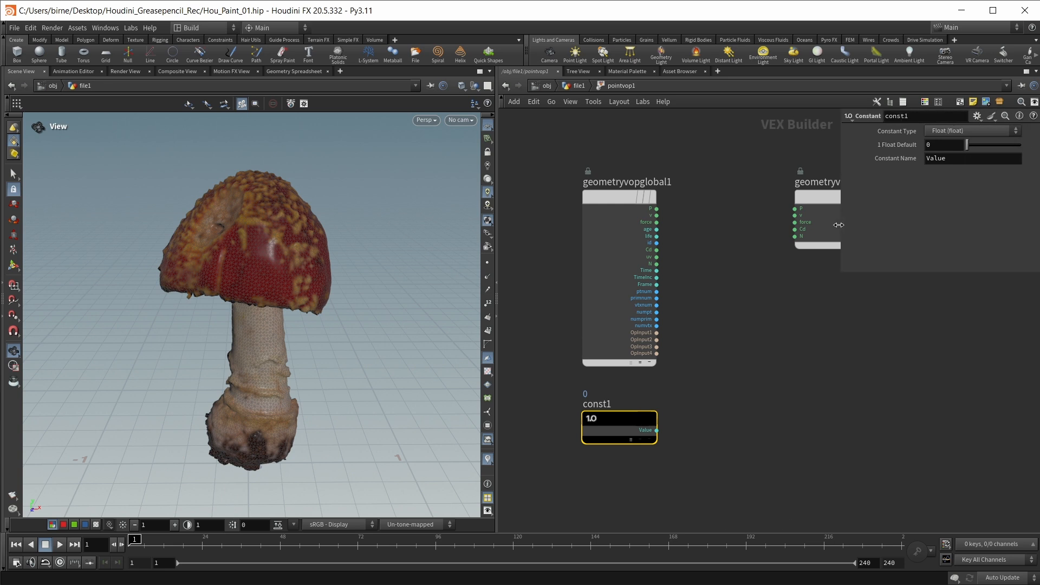
{"action": "left_click", "coordinate": [947, 131]}
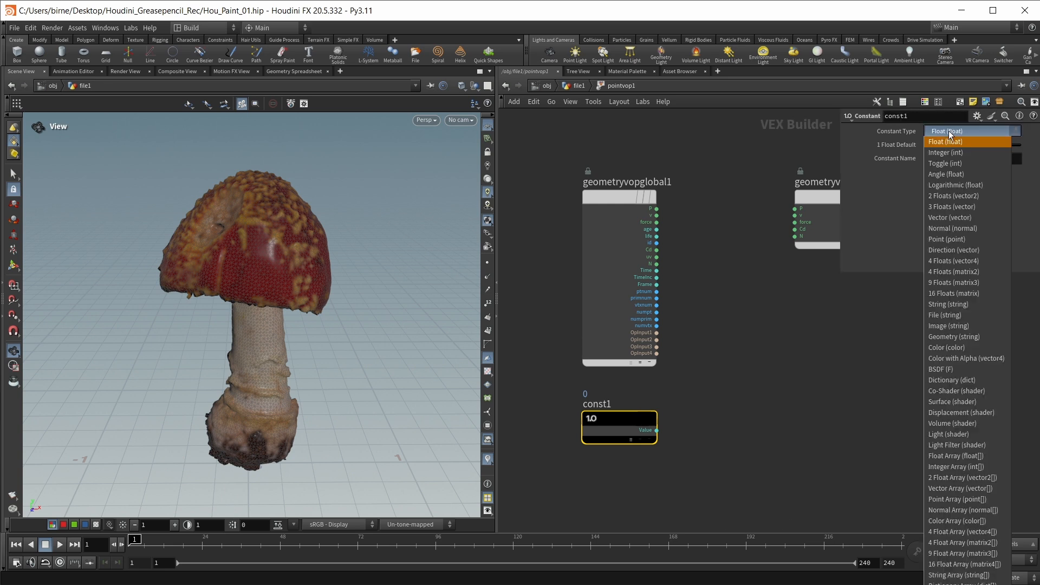
{"action": "left_click", "coordinate": [948, 216]}
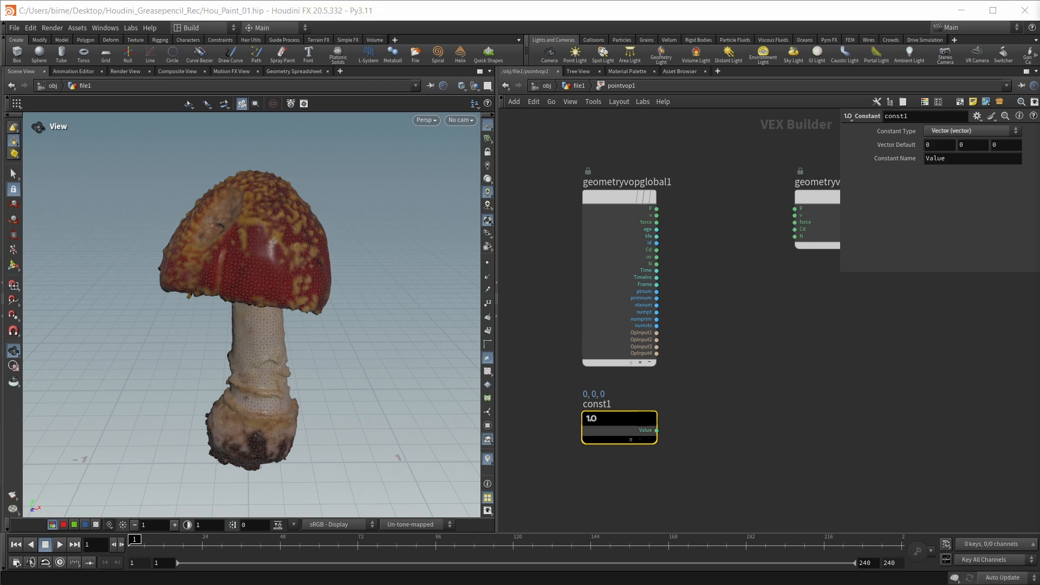
- Set the Constant node's vector default to 1, -1, 0
{"action": "double_click", "coordinate": [940, 146]}
{"action": "type", "text": "1"}
{"action": "key", "text": "Return"}
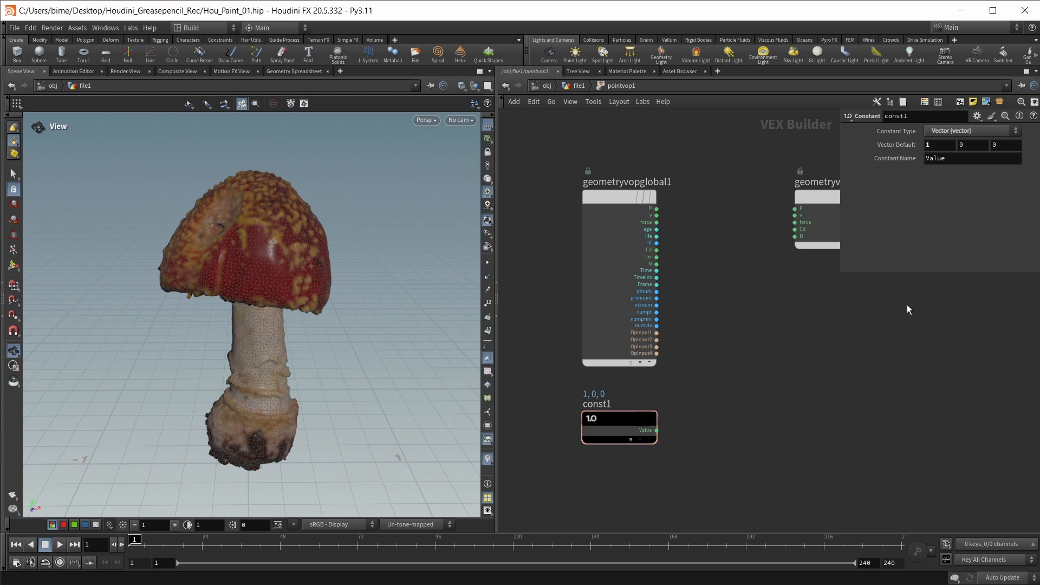
{"action": "double_click", "coordinate": [970, 146]}
{"action": "type", "text": "-1"}
{"action": "key", "text": "Return"}
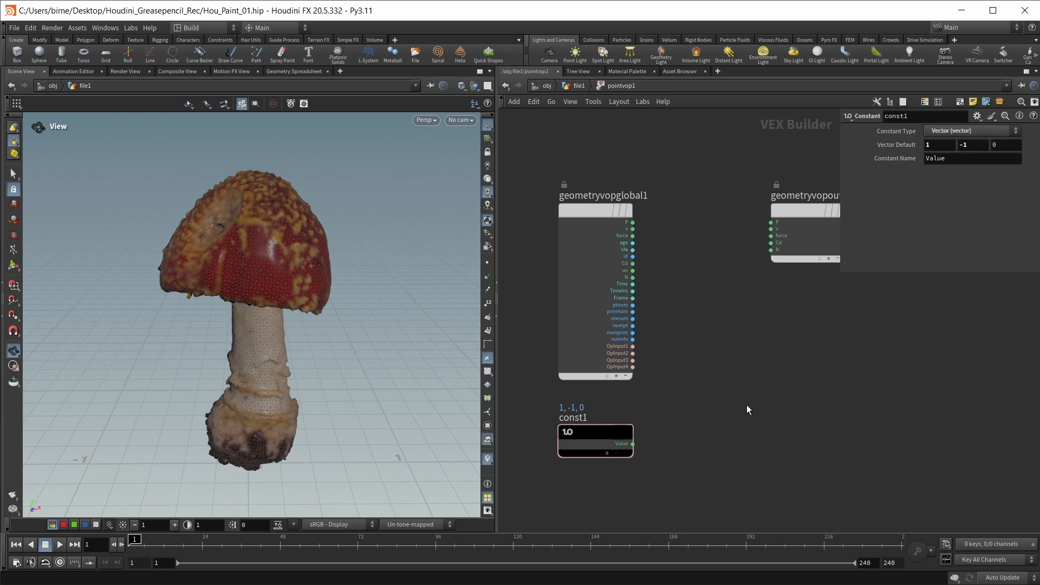
- Add a Dot Product node to the VOP network beside the Constant node
{"action": "key", "text": "Tab"}
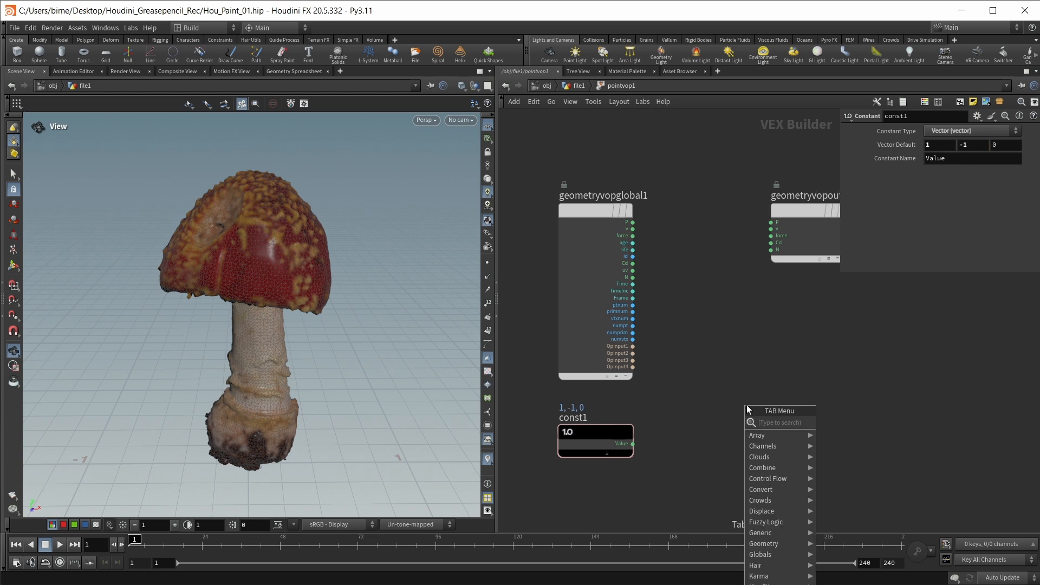
{"action": "type", "text": "dot"}
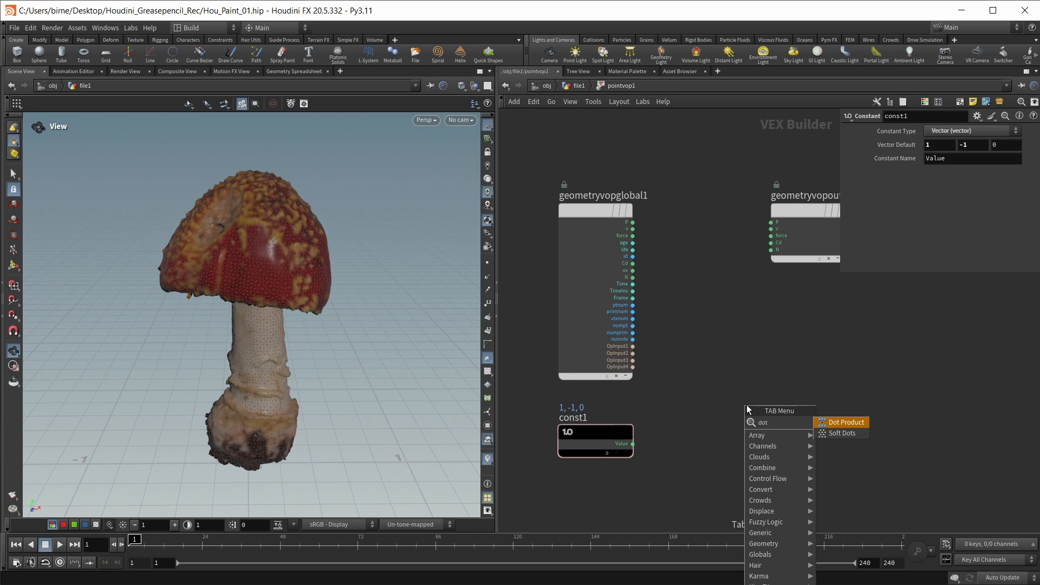
{"action": "key", "text": "Return"}
{"action": "left_click", "coordinate": [746, 404]}
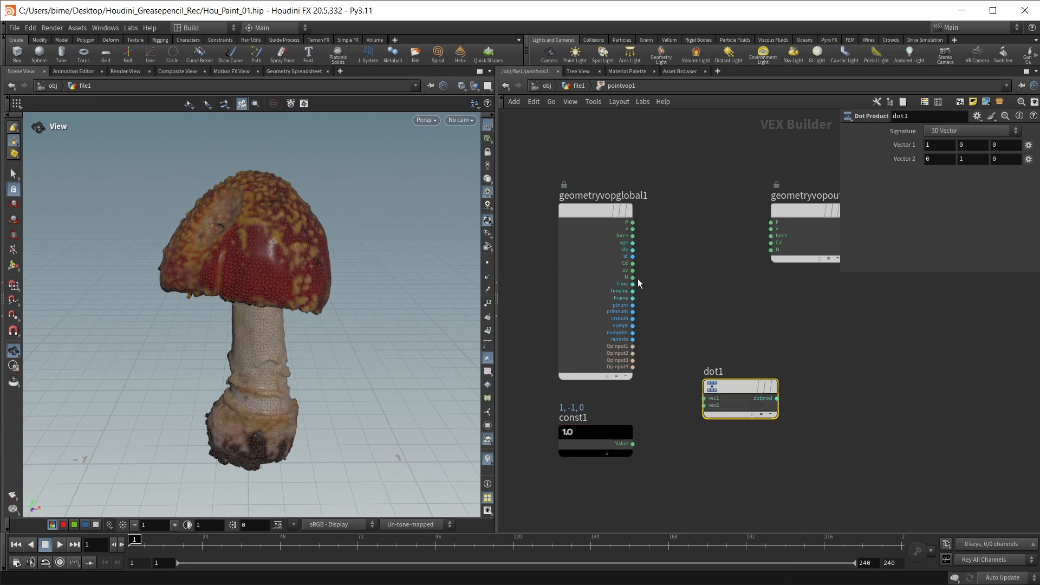
- Connect the global N and the constant vector to the dot product's inputs, and its result to the output's Cd
{"action": "left_click_drag", "start_coordinate": [633, 277], "coordinate": [704, 398]}
{"action": "left_click_drag", "start_coordinate": [632, 444], "coordinate": [704, 405]}
{"action": "mouse_move", "coordinate": [753, 406]}
{"action": "left_mouse_down"}
{"action": "mouse_move", "coordinate": [735, 386]}
{"action": "mouse_move", "coordinate": [763, 305]}
{"action": "mouse_move", "coordinate": [756, 249]}
{"action": "mouse_move", "coordinate": [764, 263]}
{"action": "left_mouse_up"}
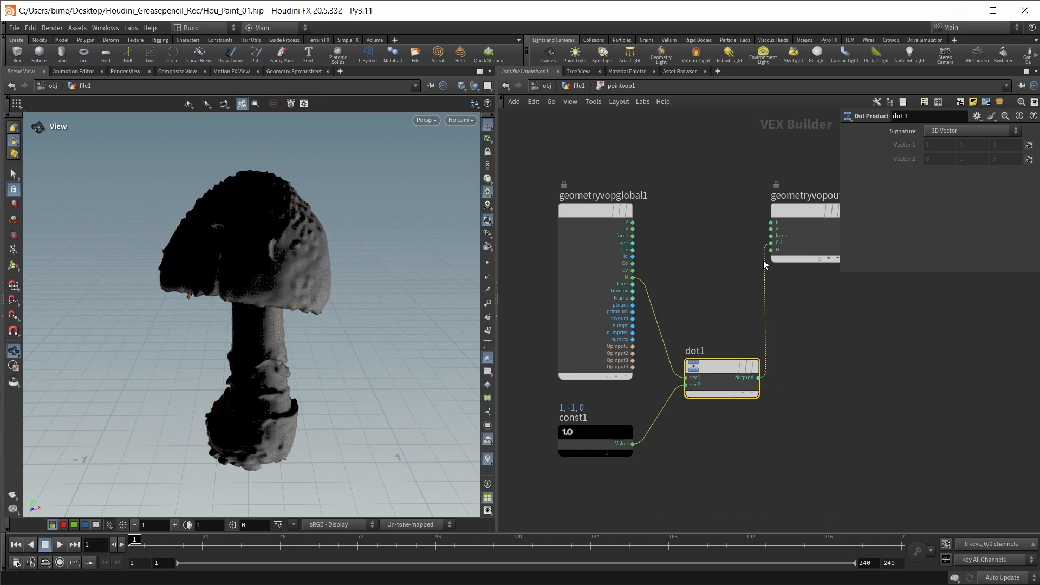
- Move the Dot Product node farther from the global and Constant nodes to make room between them
{"action": "left_click_drag", "start_coordinate": [349, 294], "coordinate": [193, 280]}
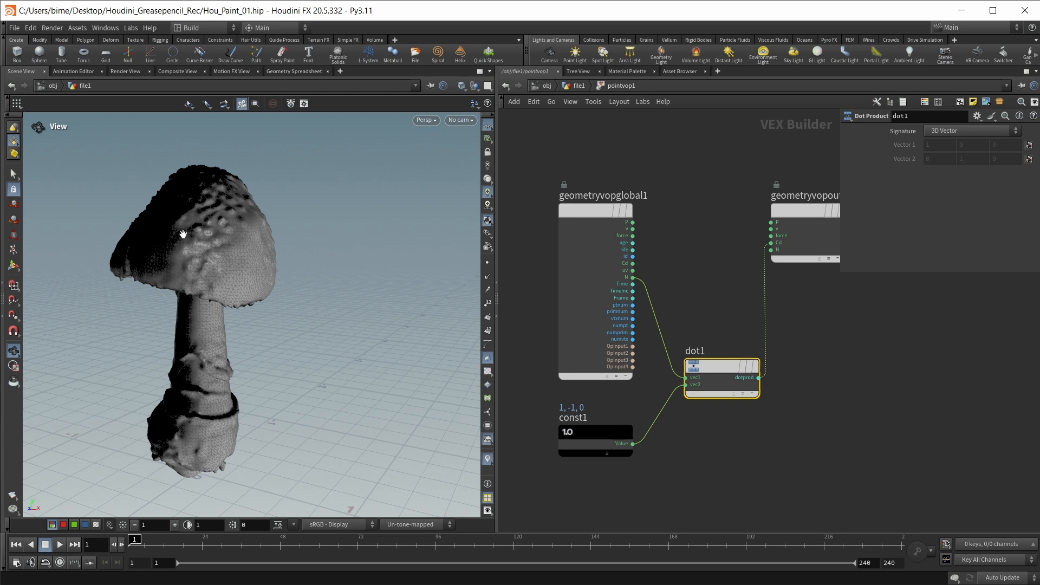
{"action": "scroll", "coordinate": [865, 473], "scroll_direction": "down", "scroll_amount": 2}
{"action": "left_click_drag", "start_coordinate": [696, 372], "coordinate": [732, 366]}
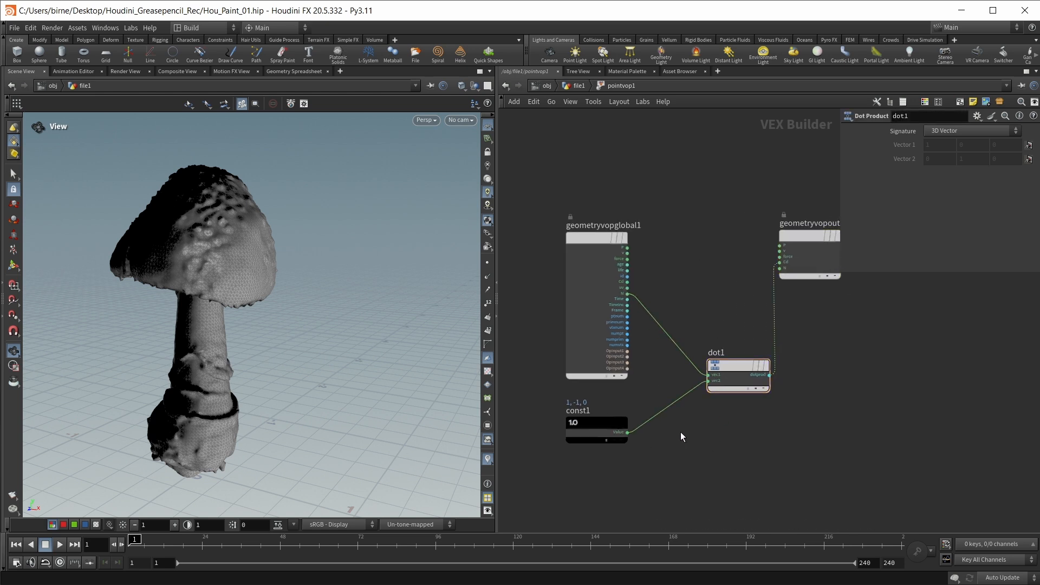
- Add a Negate node and insert it on the wire between the Constant node and the dot product's second input
{"action": "scroll", "coordinate": [669, 436], "scroll_direction": "up", "scroll_amount": 2}
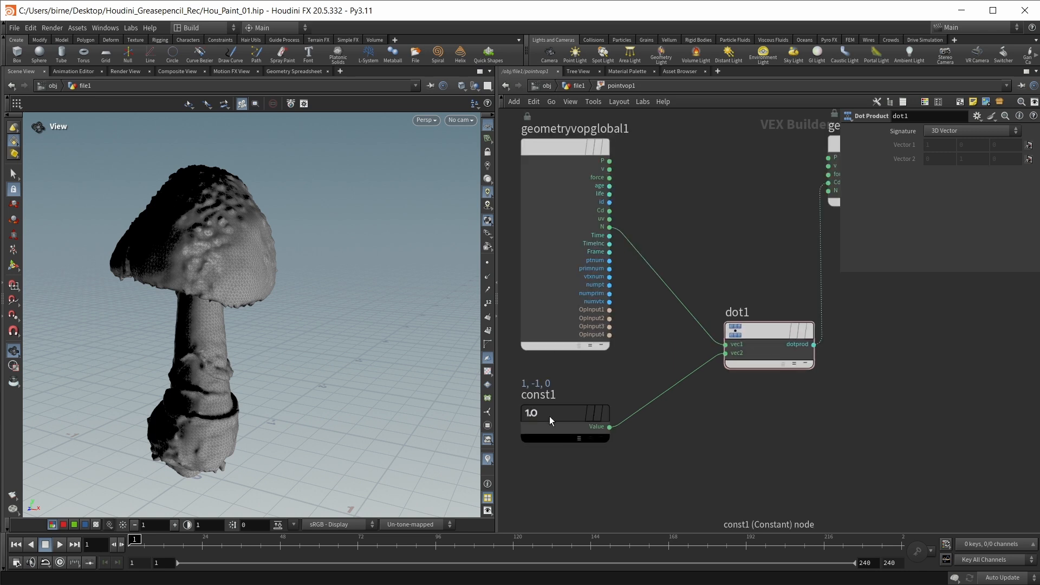
{"action": "key", "text": "Tab"}
{"action": "type", "text": "neg"}
{"action": "key", "text": "Return"}
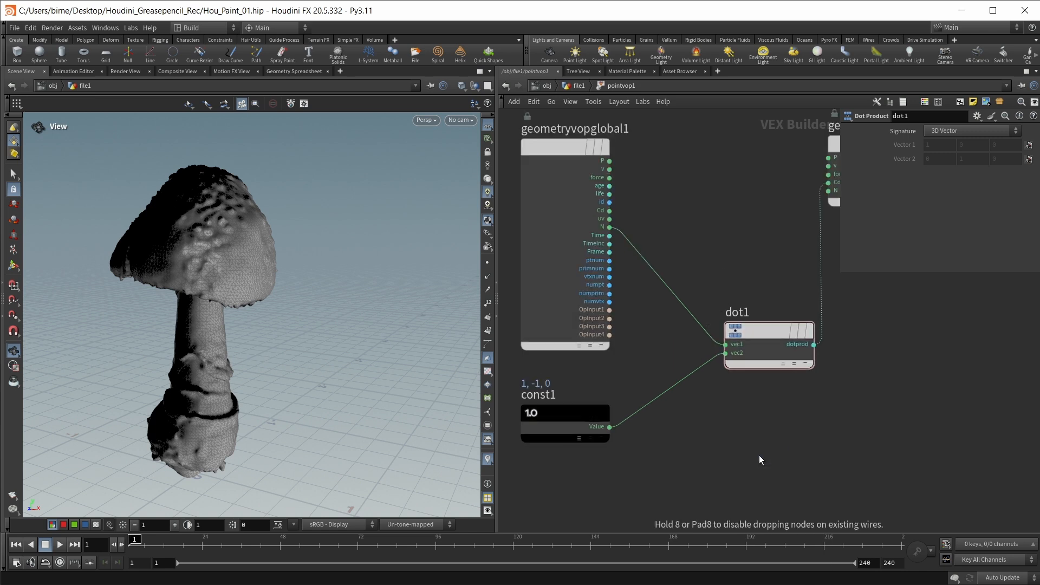
{"action": "key", "text": "Return"}
{"action": "mouse_move", "coordinate": [765, 457]}
{"action": "left_mouse_down"}
{"action": "mouse_move", "coordinate": [671, 392]}
{"action": "mouse_move", "coordinate": [727, 398]}
{"action": "mouse_move", "coordinate": [673, 418]}
{"action": "left_mouse_up"}
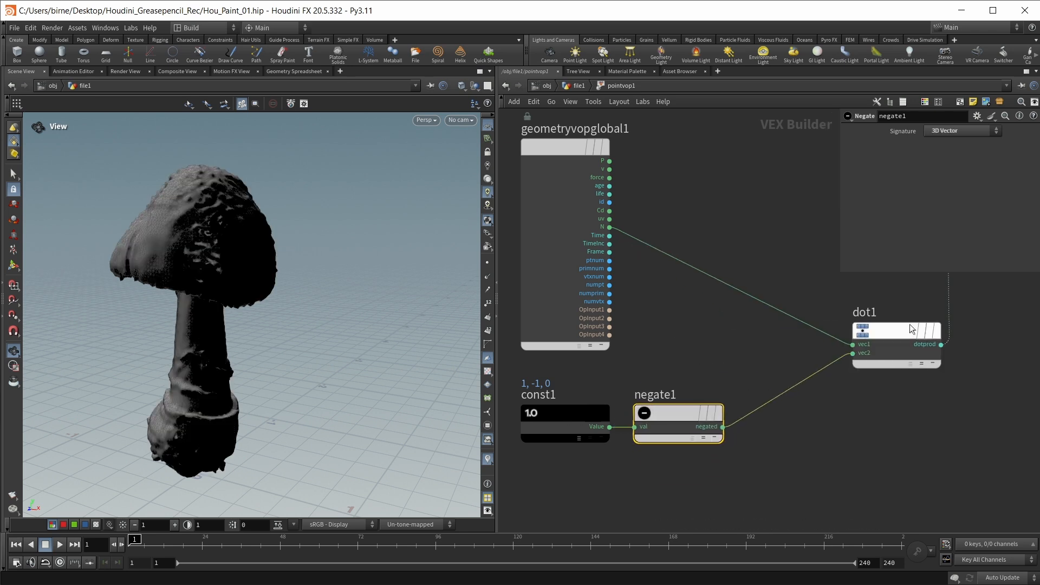
- Move the Dot Product node closer to the global node and shift the Constant and Negate nodes away from it to make room
{"action": "left_click_drag", "start_coordinate": [909, 323], "coordinate": [807, 330]}
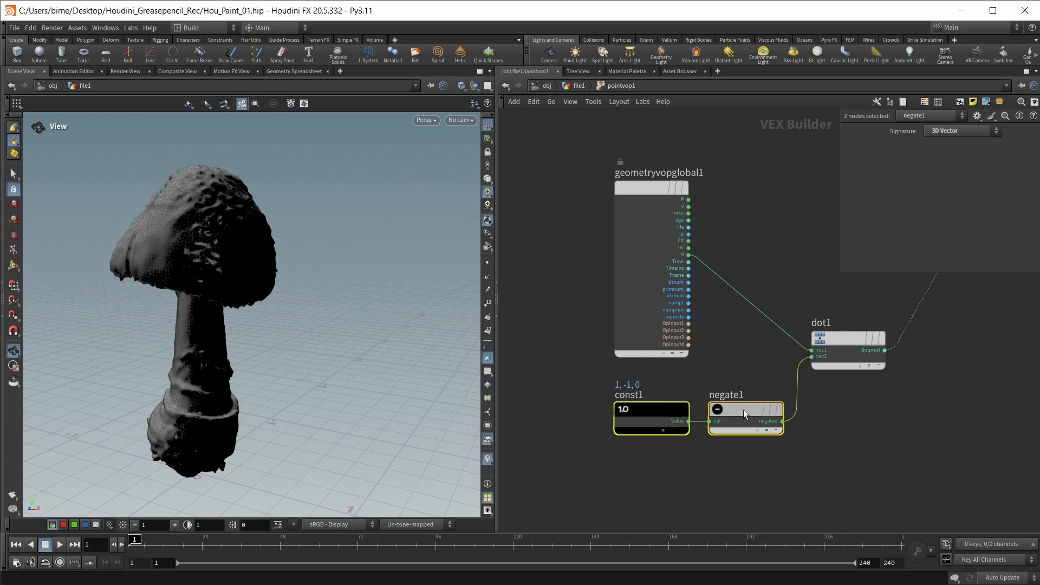
{"action": "left_click_drag", "start_coordinate": [743, 412], "coordinate": [651, 412]}
{"action": "left_click", "coordinate": [651, 409]}
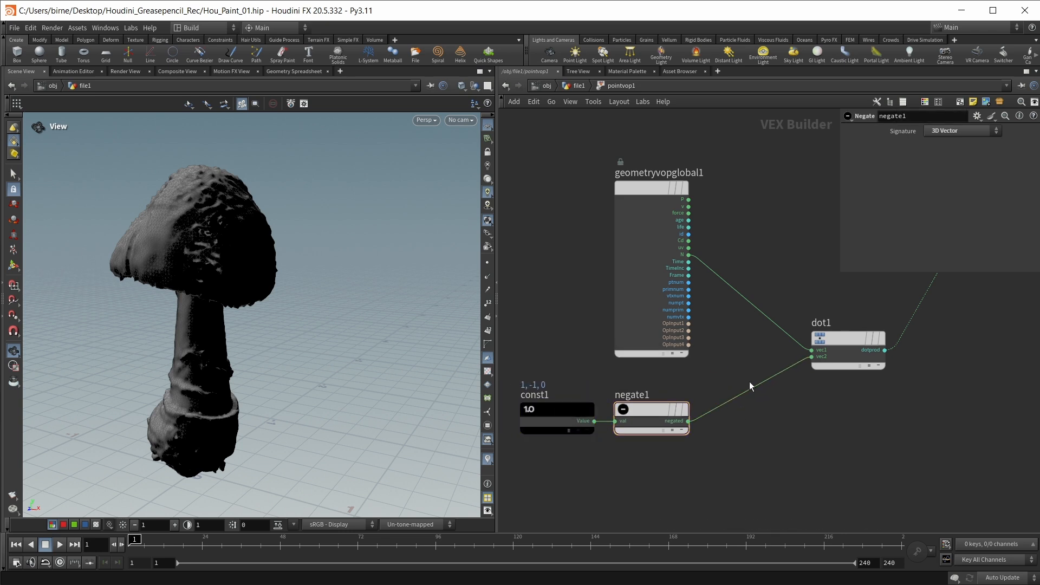
- Add a Normalize node and insert it on the wire between the Negate and Dot Product nodes
{"action": "key", "text": "Tab"}
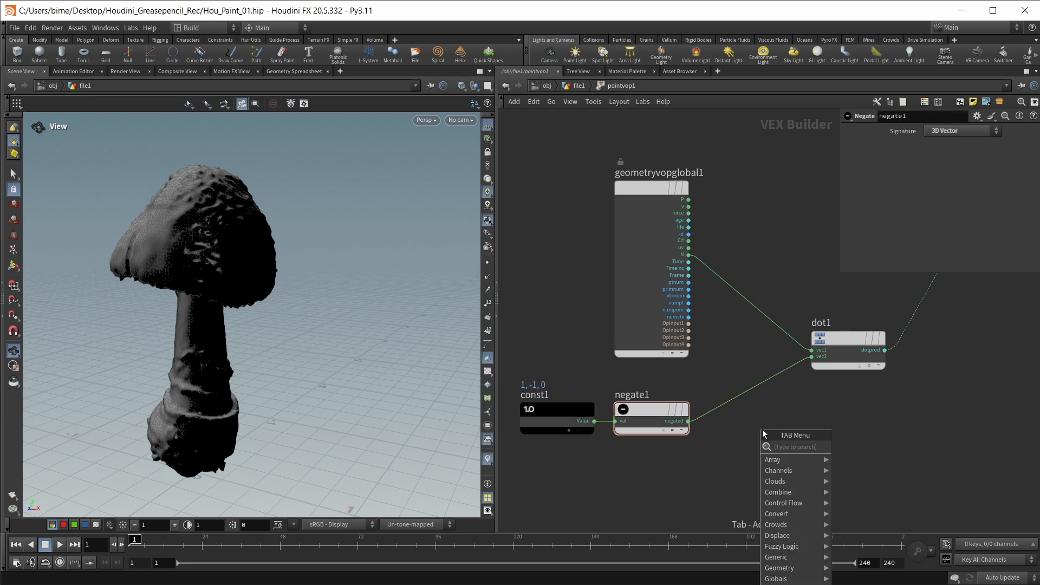
{"action": "type", "text": "normal"}
{"action": "key", "text": "Return"}
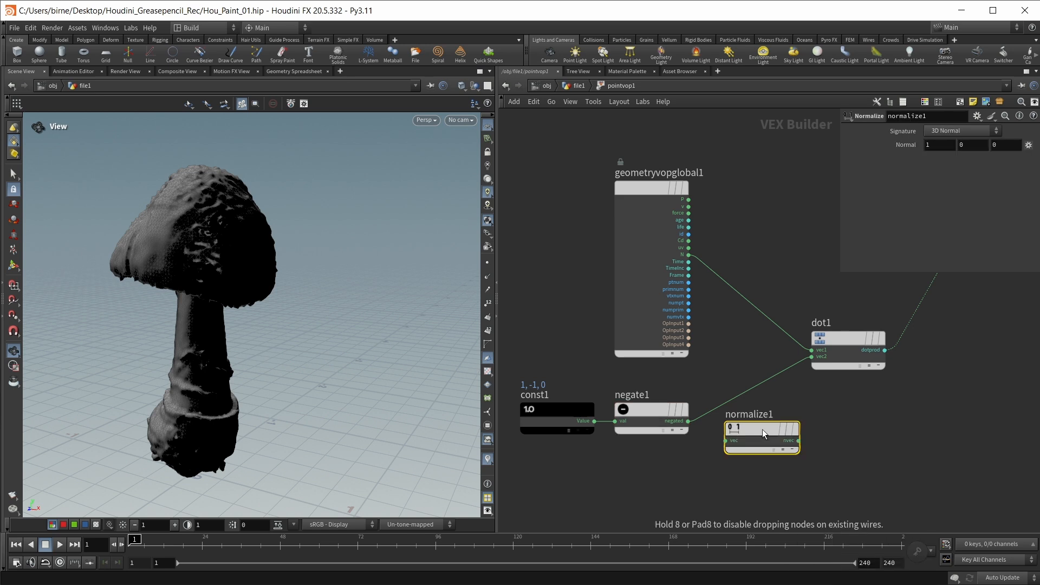
{"action": "left_click", "coordinate": [812, 402]}
{"action": "left_click_drag", "start_coordinate": [812, 402], "coordinate": [773, 421]}
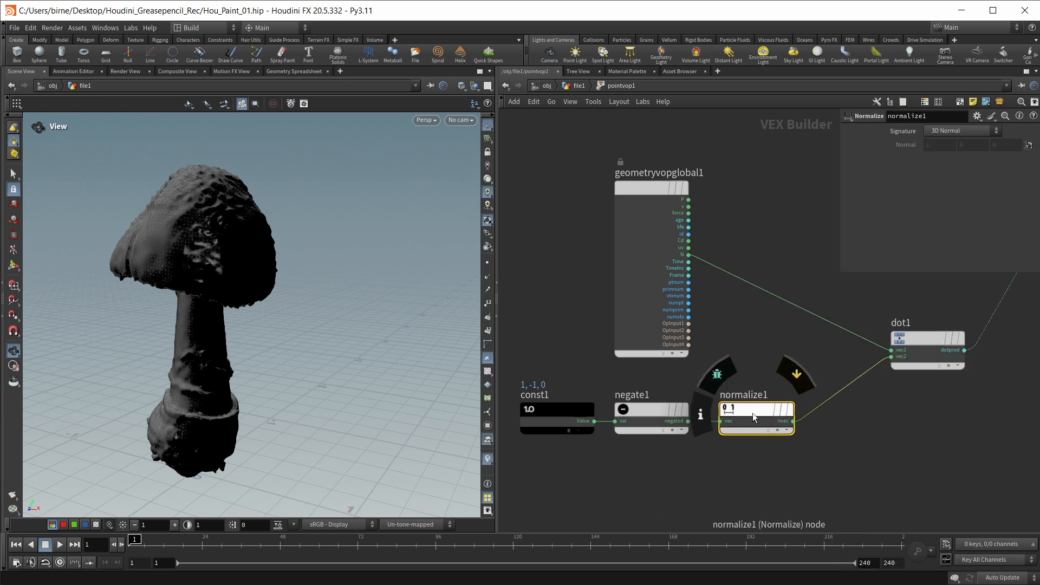
- Insert a second Normalize node on the wire between the global N output and the dot product's first input
{"action": "left_click", "coordinate": [734, 304]}
{"action": "left_click_drag", "start_coordinate": [730, 307], "coordinate": [762, 270]}
{"action": "key", "text": "h"}
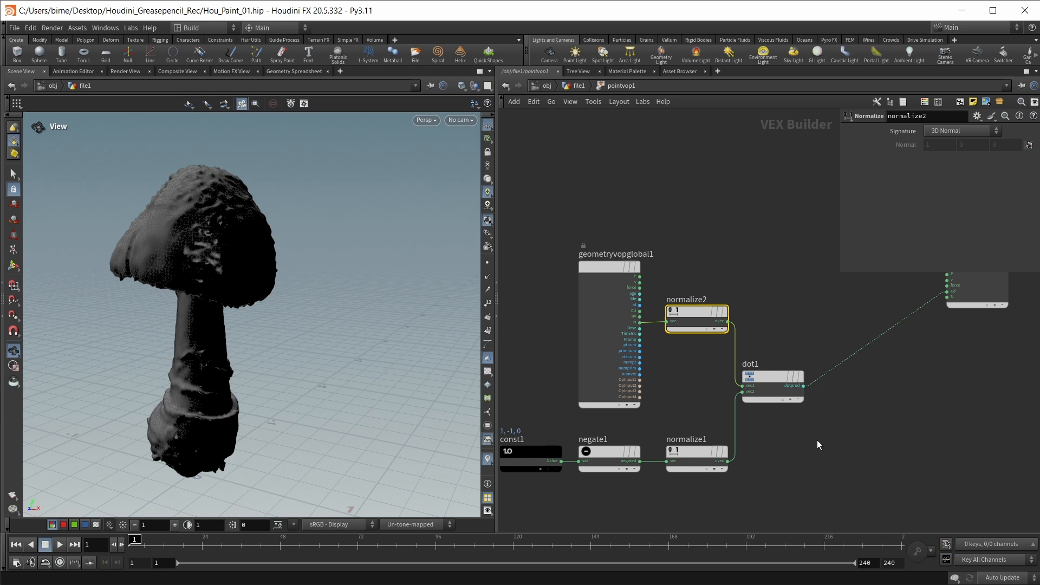
- Add a Fit Range node and insert it on the wire between the dot product and the output's Cd
{"action": "mouse_move", "coordinate": [774, 391]}
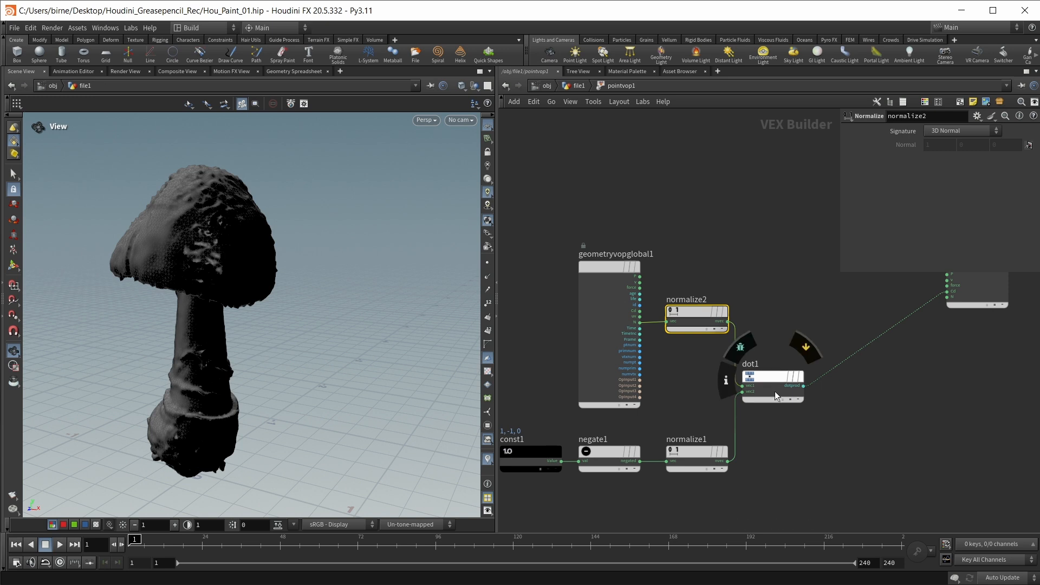
{"action": "left_click", "coordinate": [753, 376]}
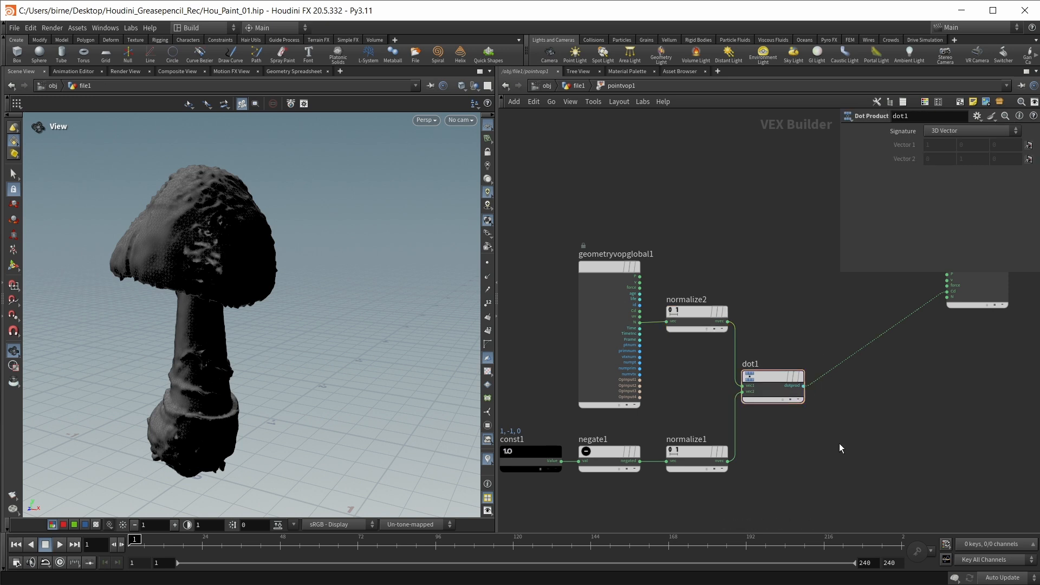
{"action": "key", "text": "Tab"}
{"action": "type", "text": "fot"}
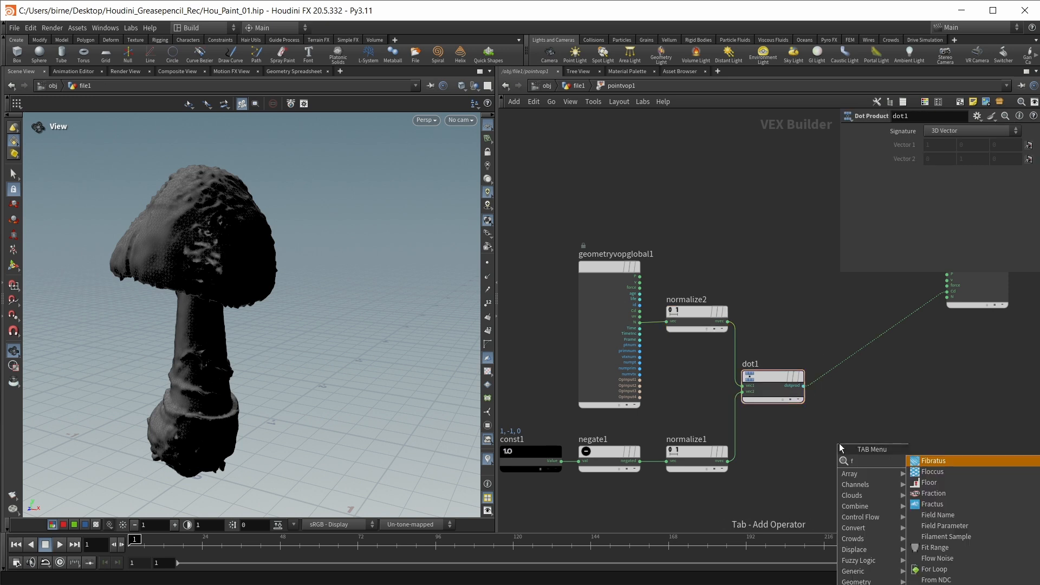
{"action": "key", "text": "BackSpace"}
{"action": "key", "text": "BackSpace"}
{"action": "type", "text": "it"}
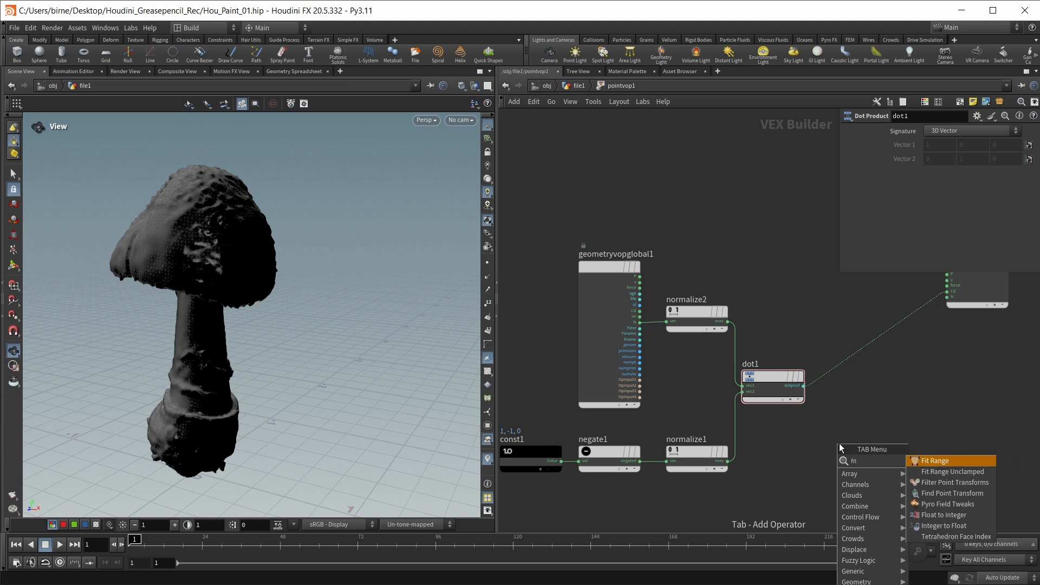
{"action": "key", "text": "Return"}
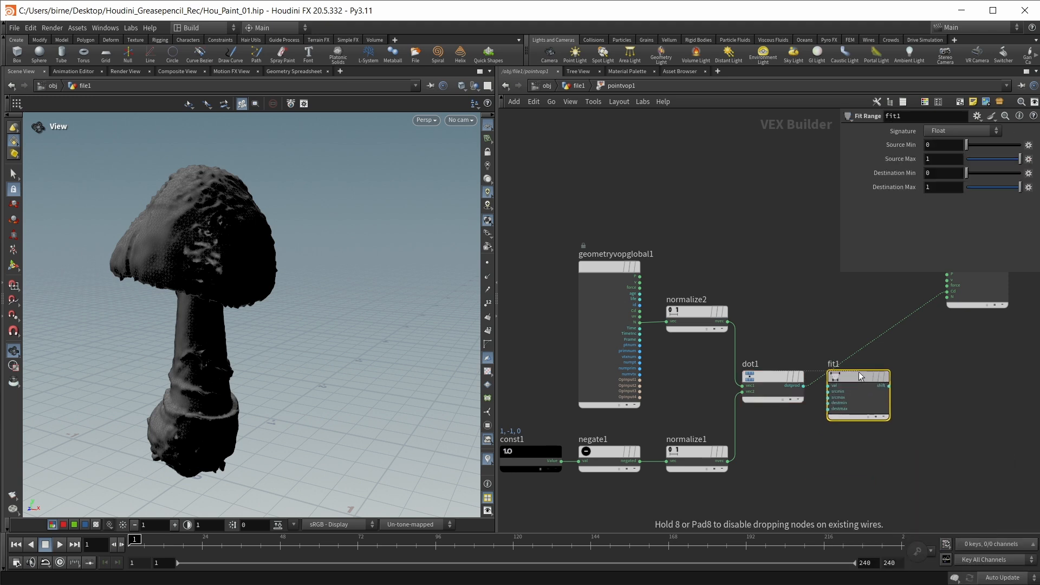
{"action": "left_click", "coordinate": [848, 358]}
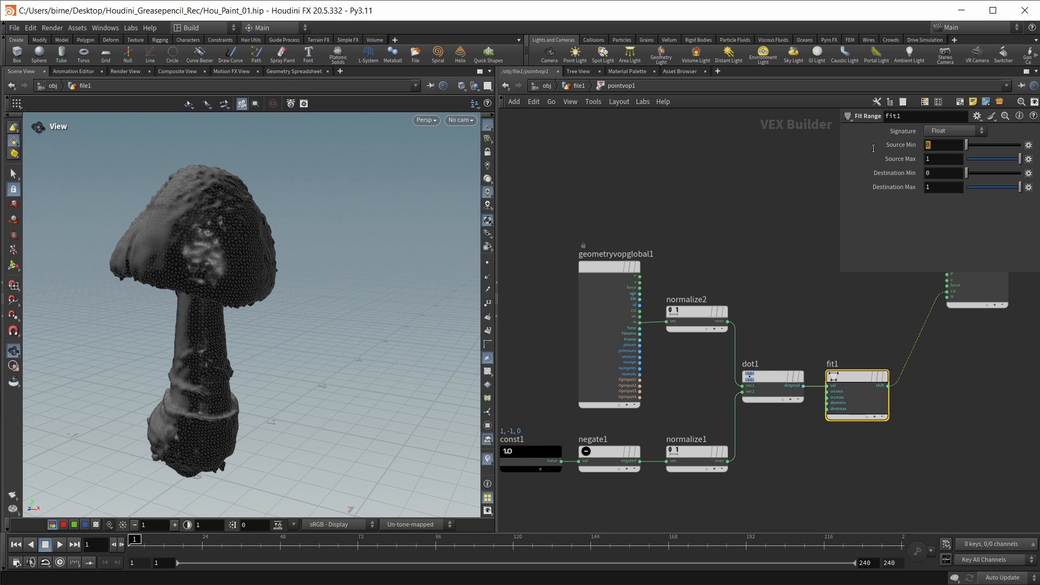
- Set the Fit Range node's source minimum to -1
{"action": "left_click", "coordinate": [927, 144]}
{"action": "type", "text": "-1"}
{"action": "key", "text": "Return"}
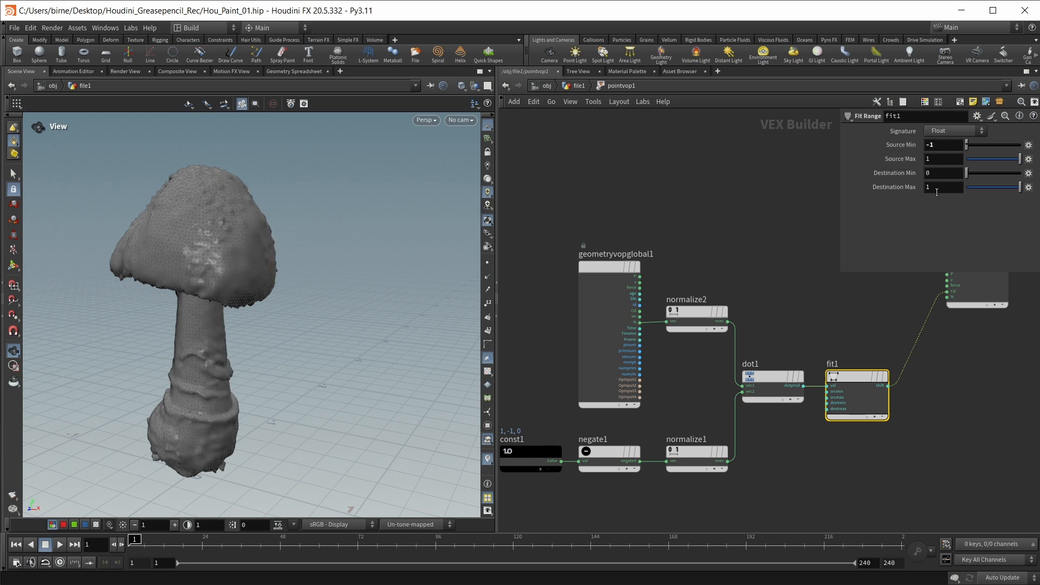
- Set the Fit Range node's source minimum to -.5
{"action": "left_click_drag", "start_coordinate": [766, 301], "coordinate": [766, 432]}
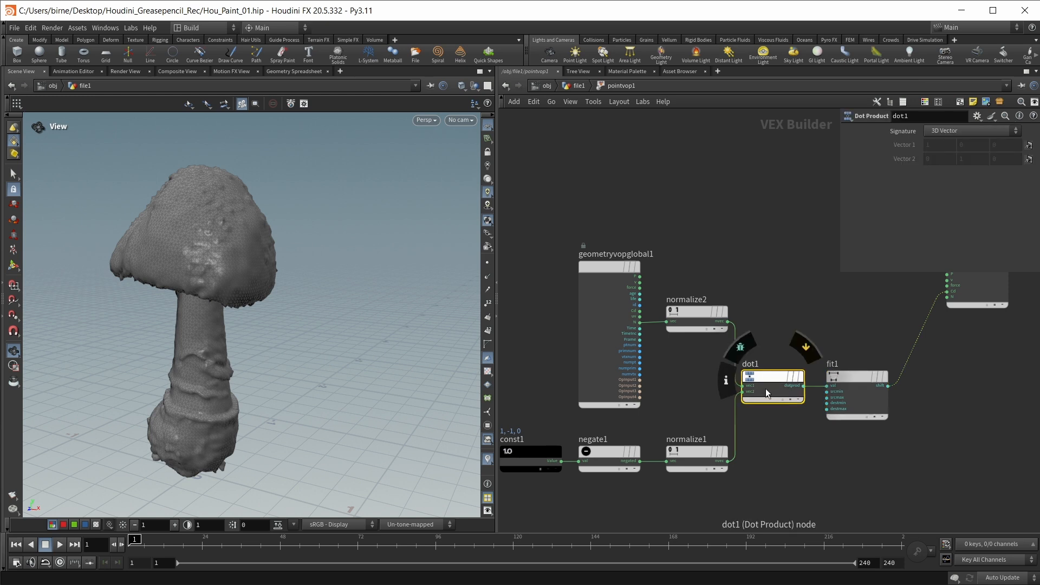
{"action": "left_click", "coordinate": [856, 379]}
{"action": "left_click", "coordinate": [947, 147]}
{"action": "key", "text": "BackSpace"}
{"action": "type", "text": ".5"}
{"action": "left_click", "coordinate": [782, 188]}
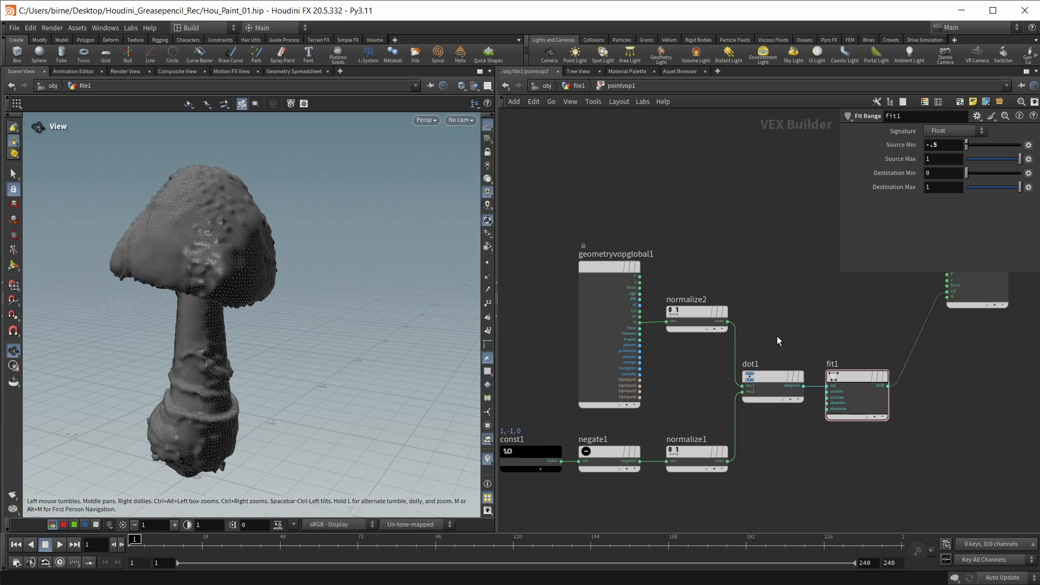
- Add two Color Correction nodes above the dot product chain and feed the global Cd into both of their colour inputs
{"action": "mouse_move", "coordinate": [861, 377]}
{"action": "key", "text": "p"}
{"action": "key", "text": "Tab"}
{"action": "type", "text": "colo"}
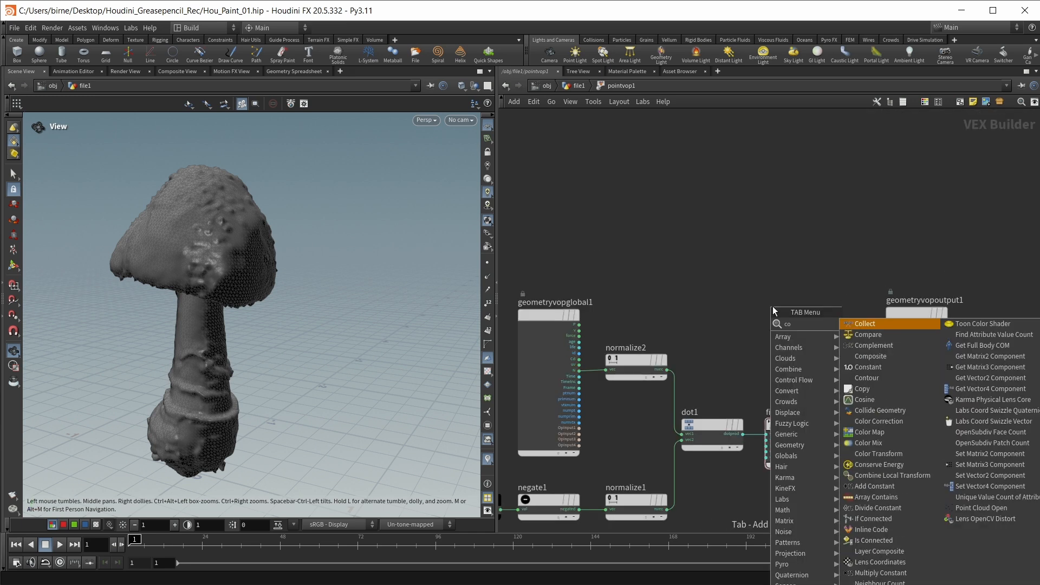
{"action": "key", "text": "Down"}
{"action": "key", "text": "Down"}
{"action": "key", "text": "Up"}
{"action": "key", "text": "Up"}
{"action": "key", "text": "Return"}
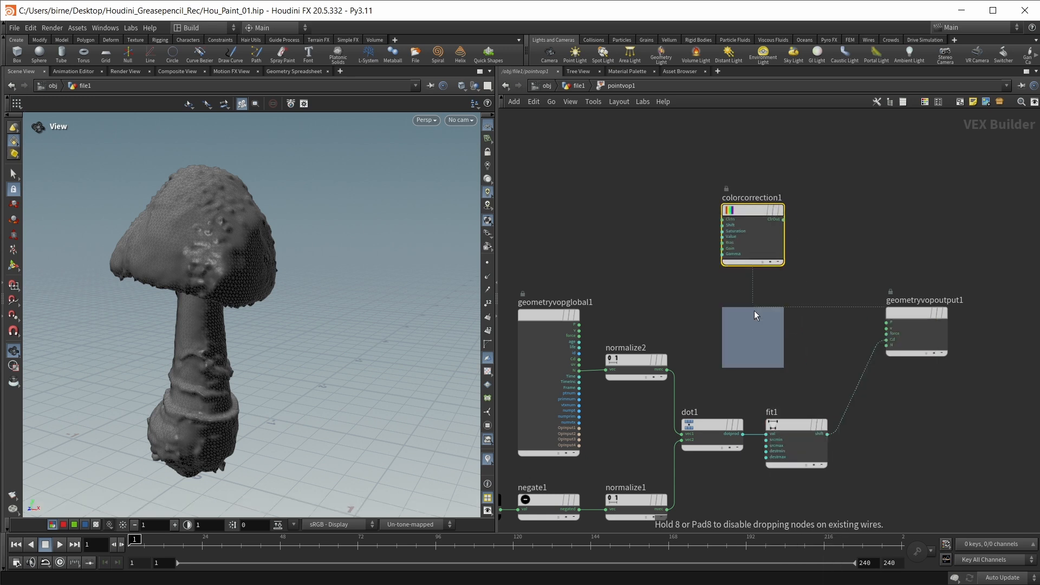
{"action": "left_click", "coordinate": [752, 288]}
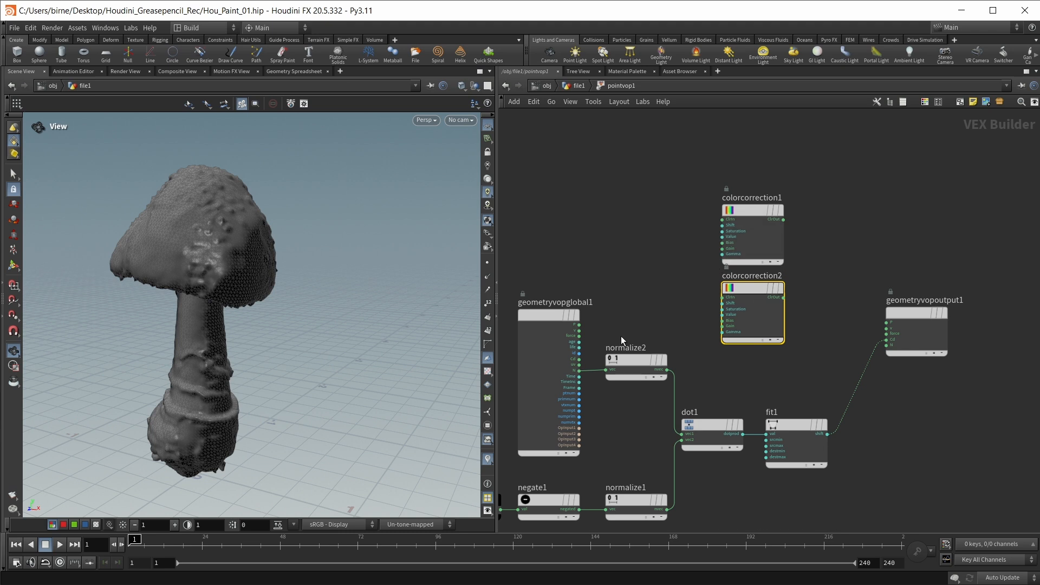
{"action": "left_click_drag", "start_coordinate": [579, 358], "coordinate": [720, 297]}
- Add a Color Mix node and connect the two Color Correction outputs to its primary and secondary inputs
{"action": "key", "text": "Tab"}
{"action": "type", "text": "color"}
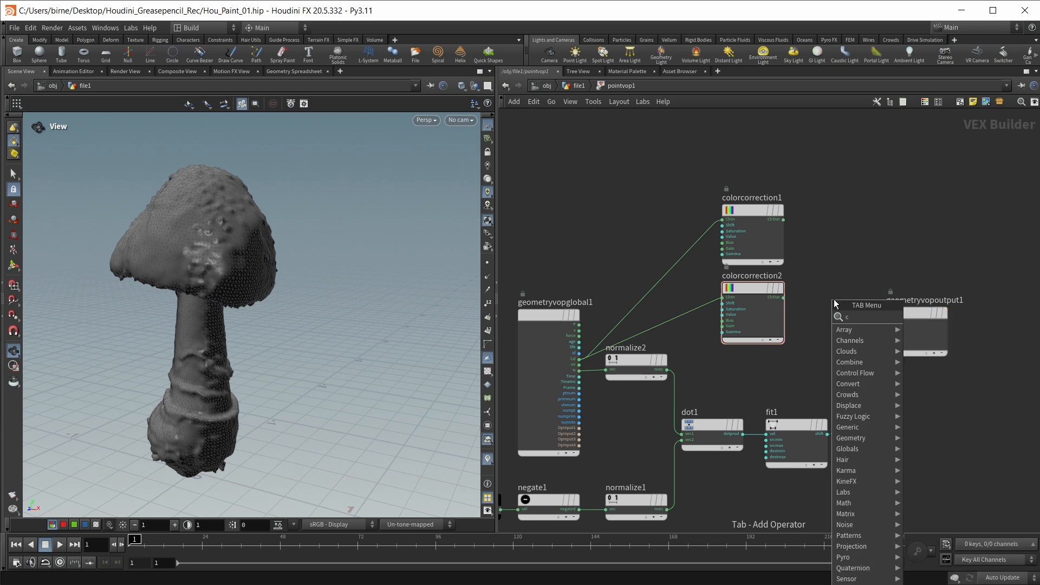
{"action": "key", "text": "Down"}
{"action": "key", "text": "Down"}
{"action": "key", "text": "Return"}
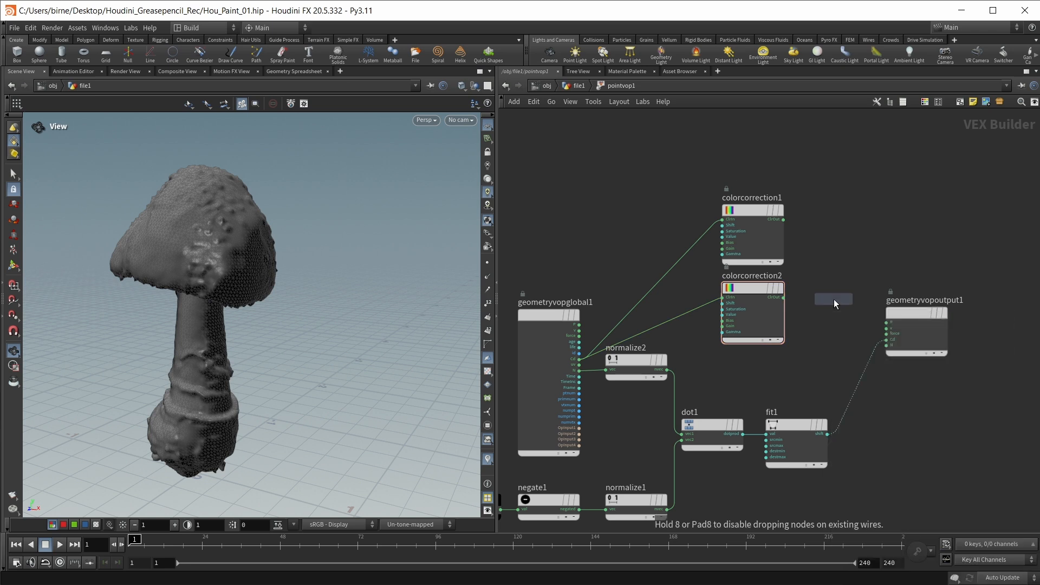
{"action": "left_click", "coordinate": [834, 279]}
{"action": "left_click_drag", "start_coordinate": [783, 219], "coordinate": [804, 278]}
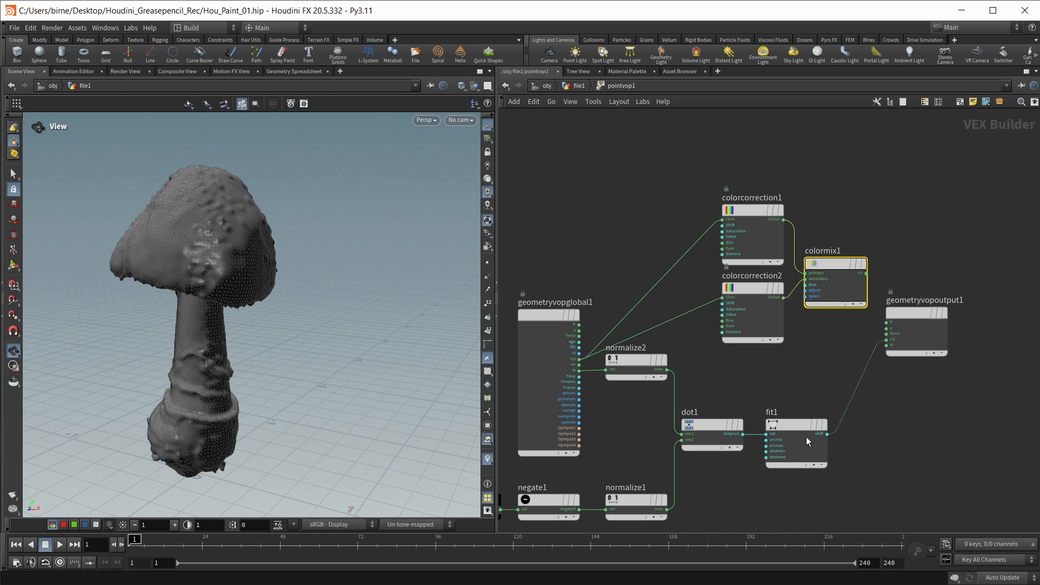
- Connect the Fit Range result to the Color Mix bias input and the mixed colour to the output's Cd
{"action": "left_click_drag", "start_coordinate": [827, 433], "coordinate": [806, 286]}
{"action": "mouse_move", "coordinate": [908, 315]}
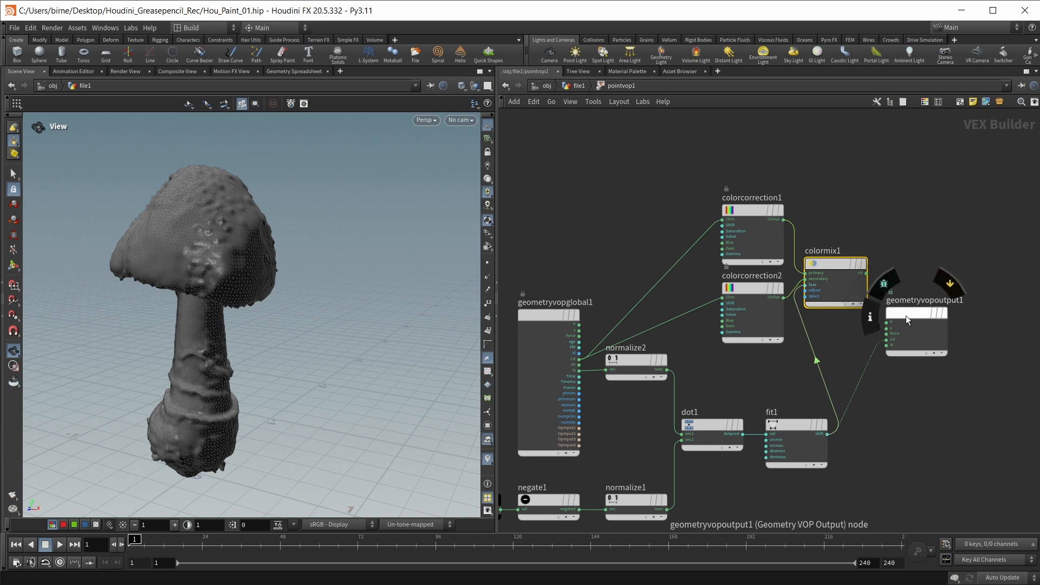
{"action": "left_click_drag", "start_coordinate": [906, 316], "coordinate": [951, 291]}
{"action": "left_click_drag", "start_coordinate": [866, 273], "coordinate": [916, 271]}
{"action": "scroll", "coordinate": [916, 270], "scroll_direction": "down", "scroll_amount": 3}
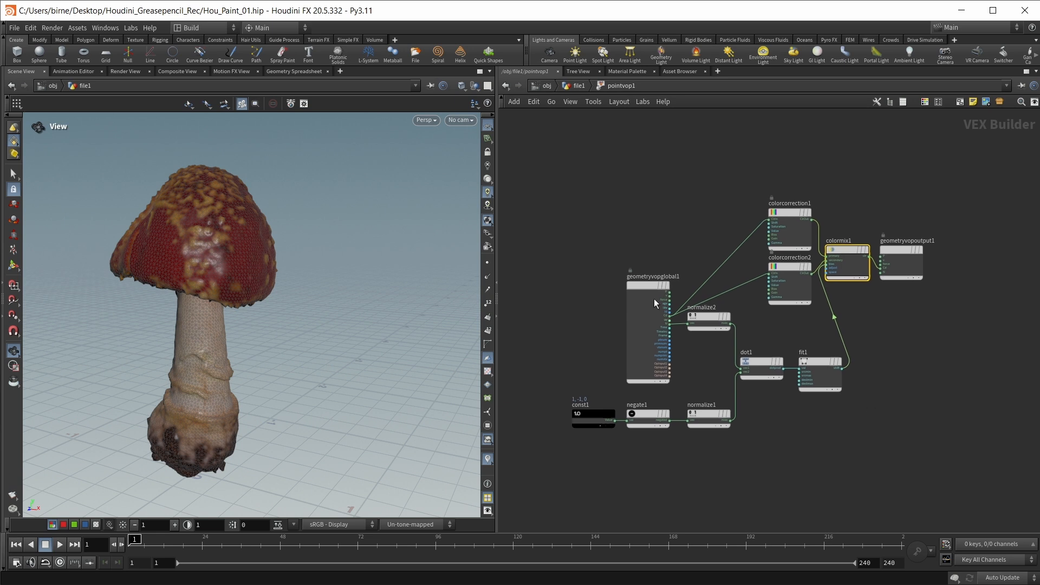
- Set the first Color Correction node's saturation to .8 and its value to .1
{"action": "left_click_drag", "start_coordinate": [562, 174], "coordinate": [961, 470]}
{"action": "left_click", "coordinate": [957, 478]}
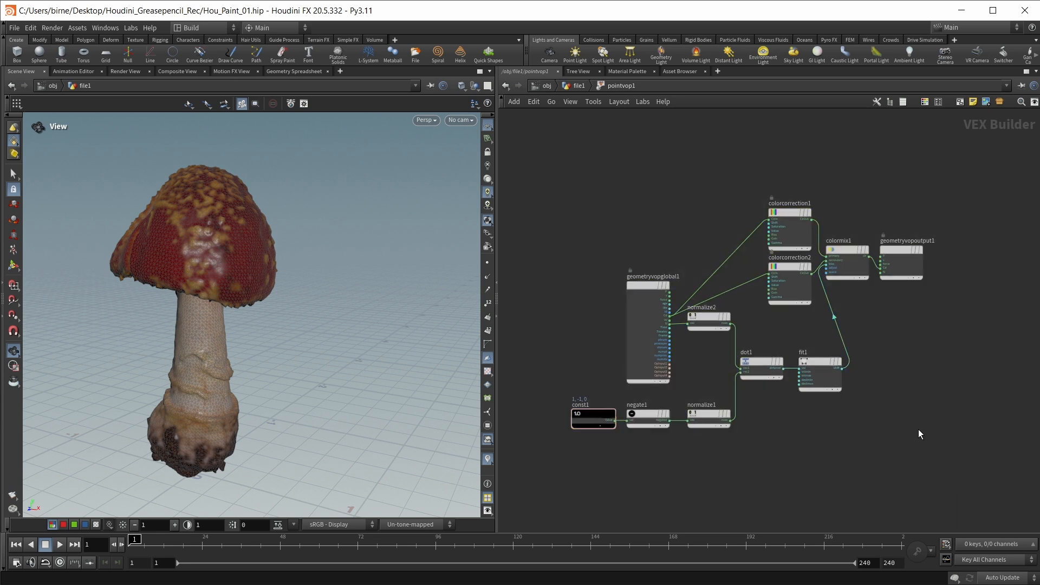
{"action": "key", "text": "p"}
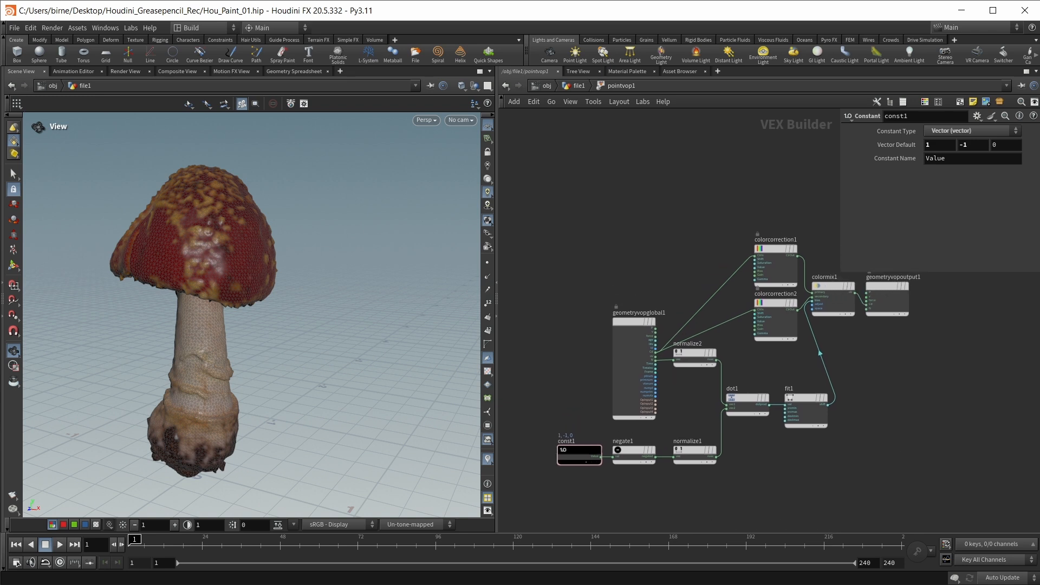
{"action": "left_click", "coordinate": [781, 250]}
{"action": "double_click", "coordinate": [943, 158]}
{"action": "key", "text": "BackSpace"}
{"action": "type", "text": ".8"}
{"action": "key", "text": "Tab"}
{"action": "type", "text": ".1"}
{"action": "key", "text": "Return"}
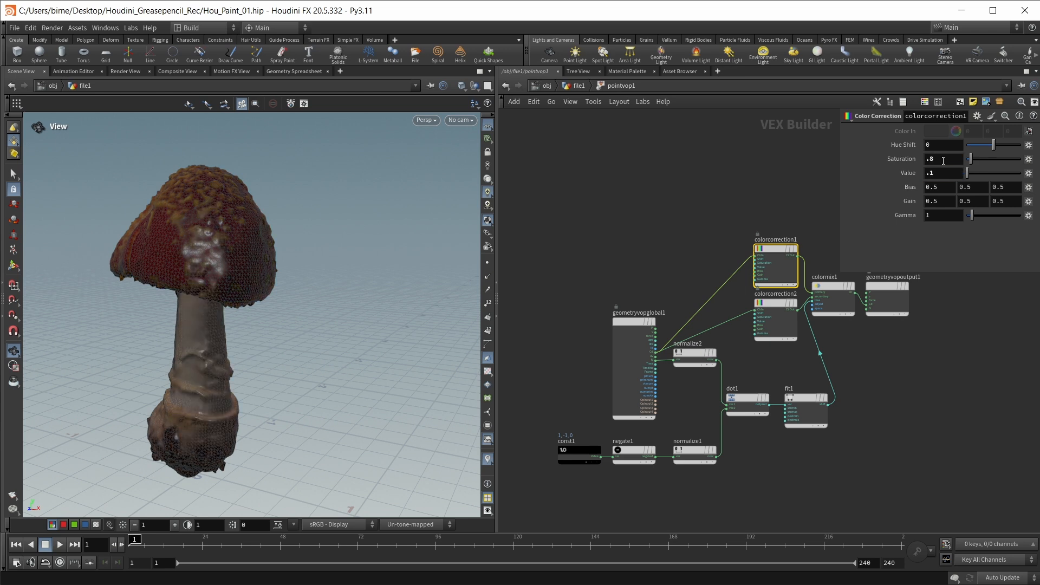
- Set the second Color Correction node's value to 2 and check the shading around the mushroom
{"action": "left_click", "coordinate": [773, 306]}
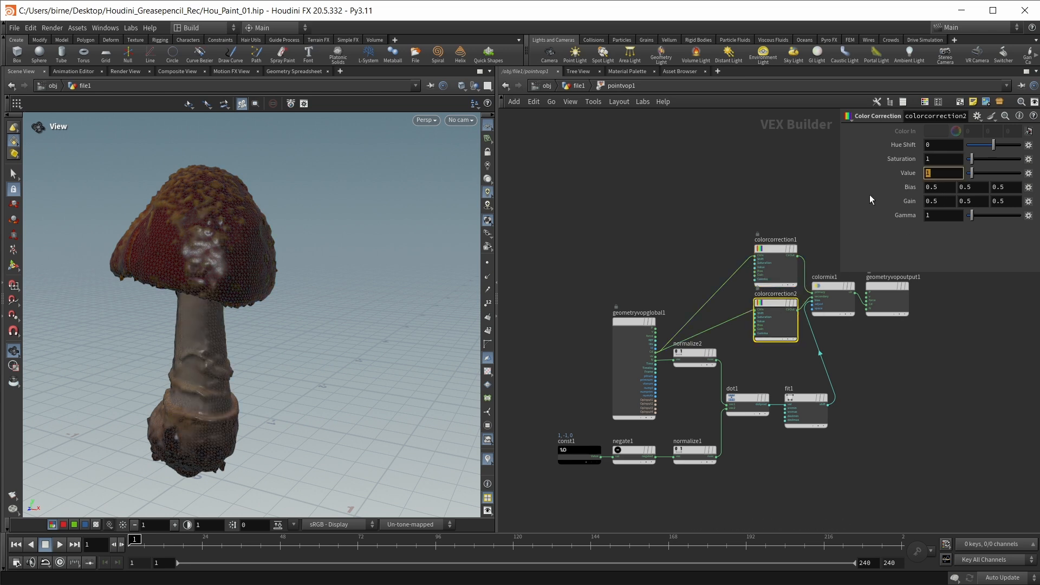
{"action": "type", "text": "2"}
{"action": "key", "text": "Return"}
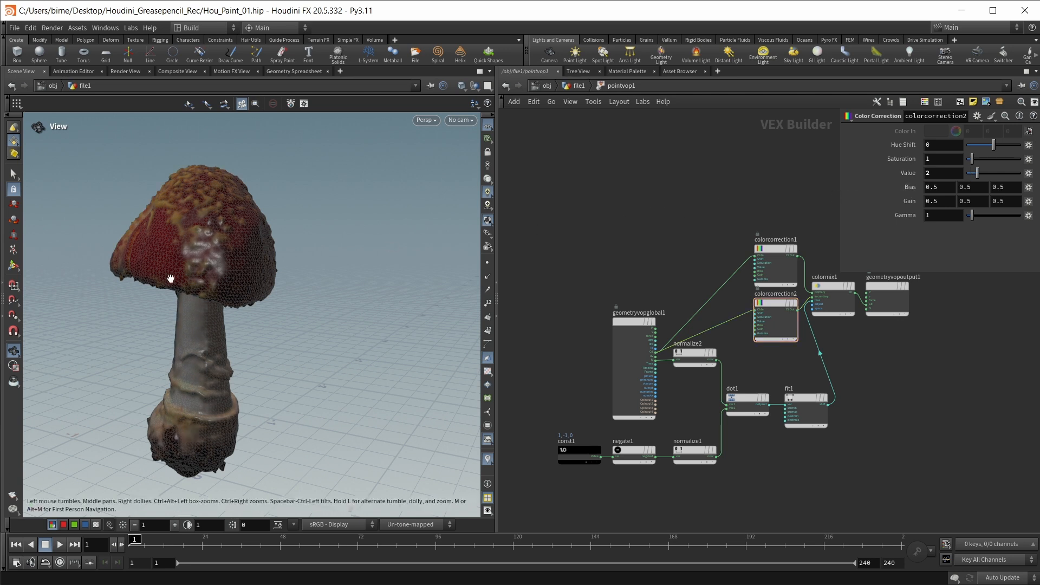
{"action": "left_click_drag", "start_coordinate": [171, 278], "coordinate": [146, 280]}
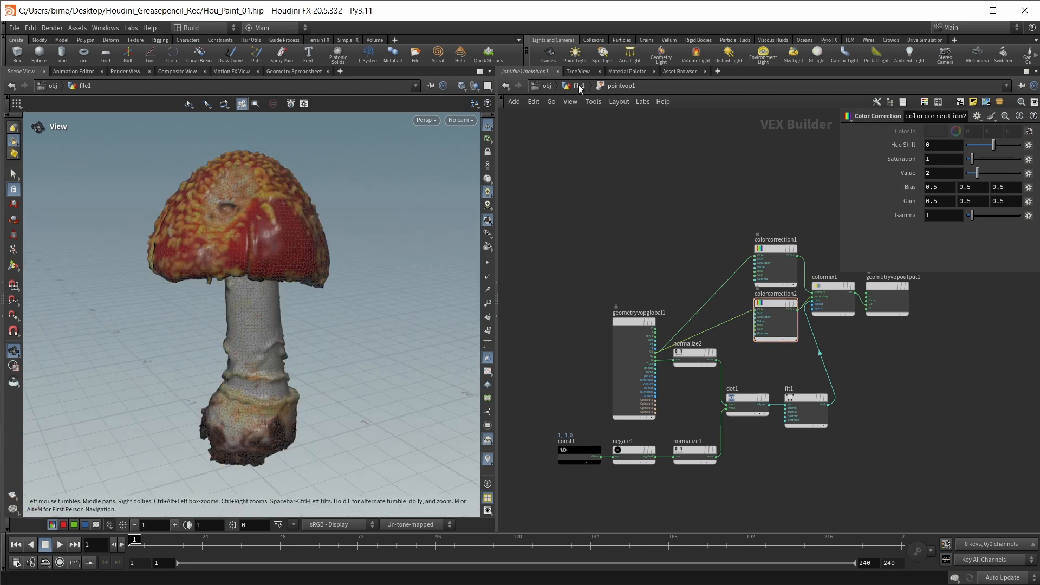
- Return to the file1 geometry network, add a Smooth node below pointvop1 and connect it to that node's output
{"action": "left_click", "coordinate": [579, 85]}
{"action": "left_click_drag", "start_coordinate": [341, 320], "coordinate": [317, 318]}
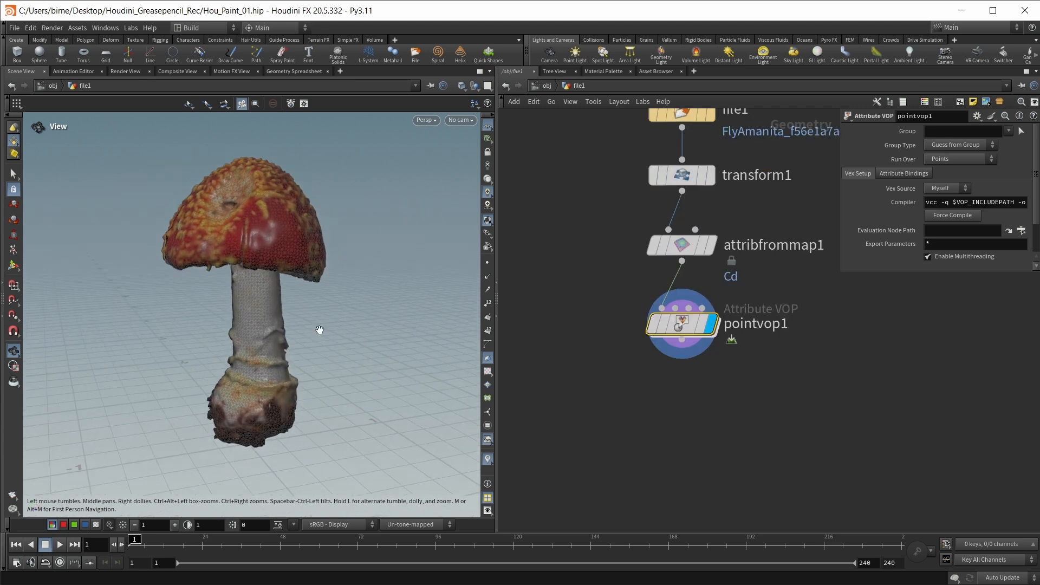
{"action": "left_click_drag", "start_coordinate": [318, 328], "coordinate": [308, 336]}
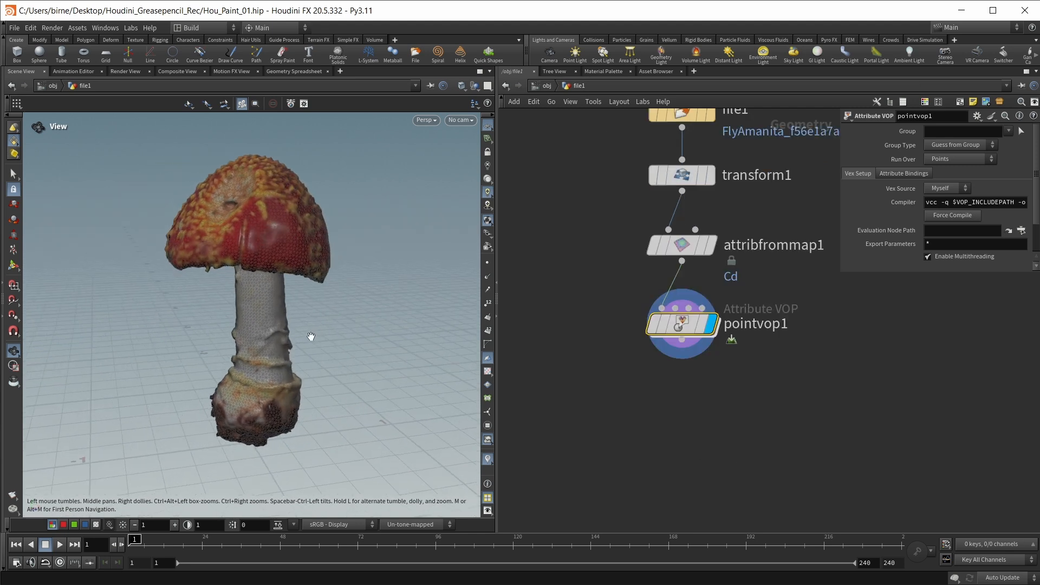
{"action": "left_click", "coordinate": [687, 408]}
{"action": "key", "text": "Tab"}
{"action": "type", "text": "smoo"}
{"action": "key", "text": "Return"}
{"action": "left_click", "coordinate": [674, 412]}
{"action": "left_click", "coordinate": [681, 340]}
{"action": "left_click", "coordinate": [677, 400]}
{"action": "left_click_drag", "start_coordinate": [682, 415], "coordinate": [692, 398]}
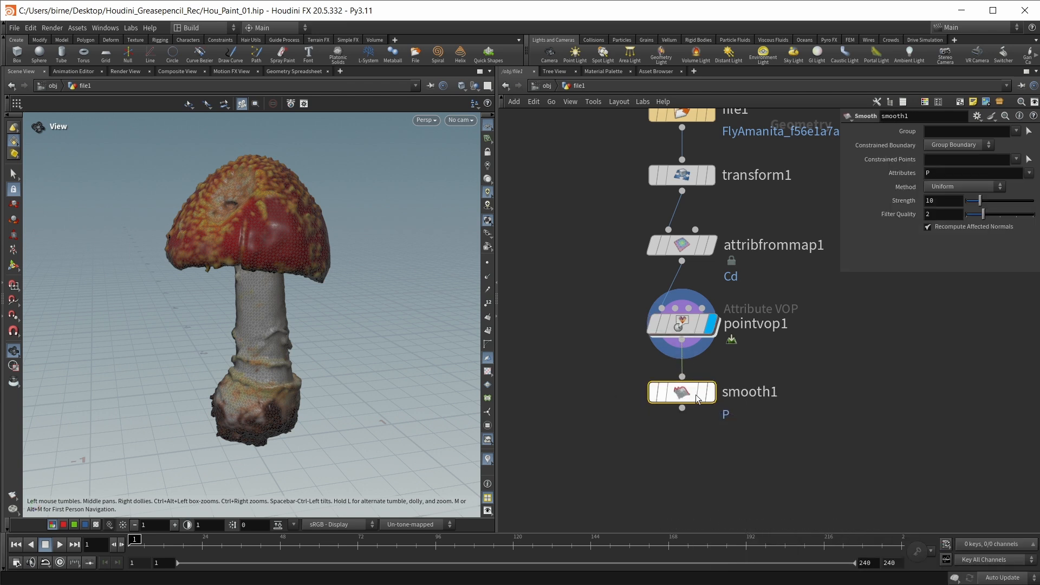
- Display the result of smooth1 and set its strength to 8
{"action": "left_click", "coordinate": [710, 398]}
{"action": "left_click_drag", "start_coordinate": [954, 200], "coordinate": [843, 217]}
{"action": "type", "text": "8"}
{"action": "left_click", "coordinate": [866, 424]}
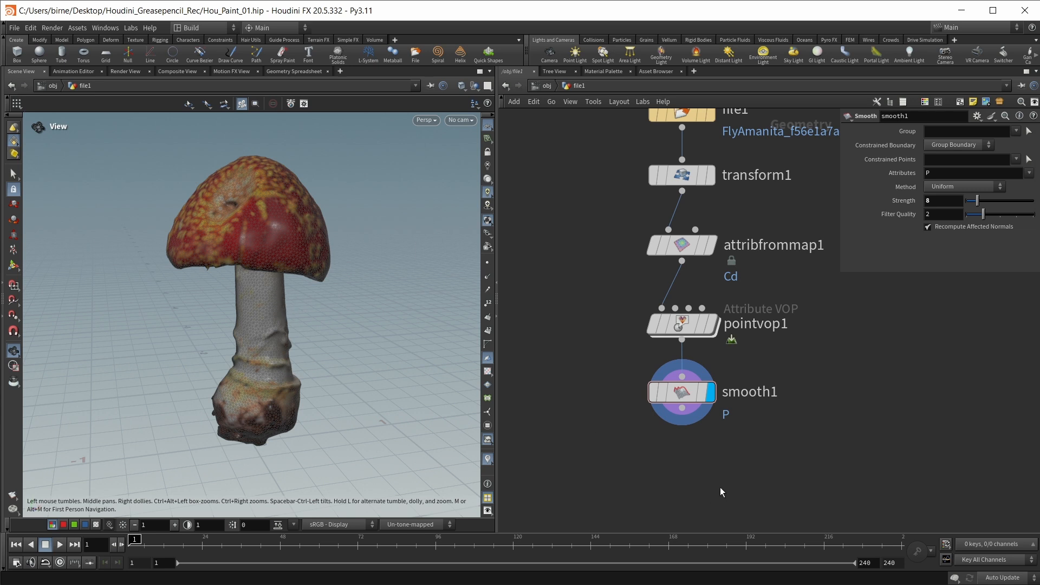
- Add a Peak node after smooth1, display it and set its distance to .01
{"action": "middle_click_drag", "start_coordinate": [719, 486], "coordinate": [696, 449]}
{"action": "key", "text": "Tab"}
{"action": "type", "text": "pae"}
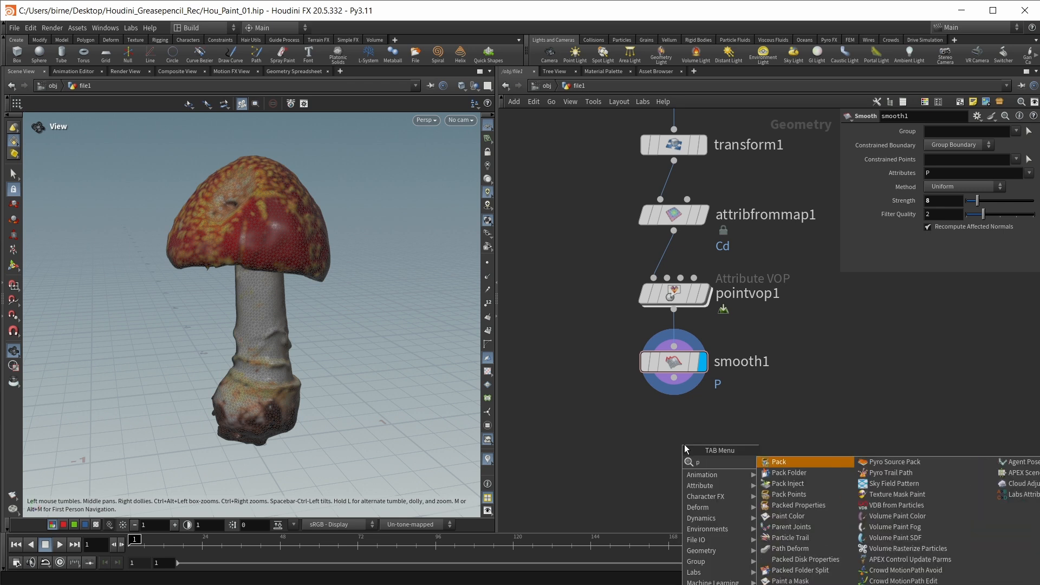
{"action": "key", "text": "BackSpace"}
{"action": "key", "text": "BackSpace"}
{"action": "type", "text": "ea"}
{"action": "key", "text": "Return"}
{"action": "key", "text": "Return"}
{"action": "left_click", "coordinate": [939, 159]}
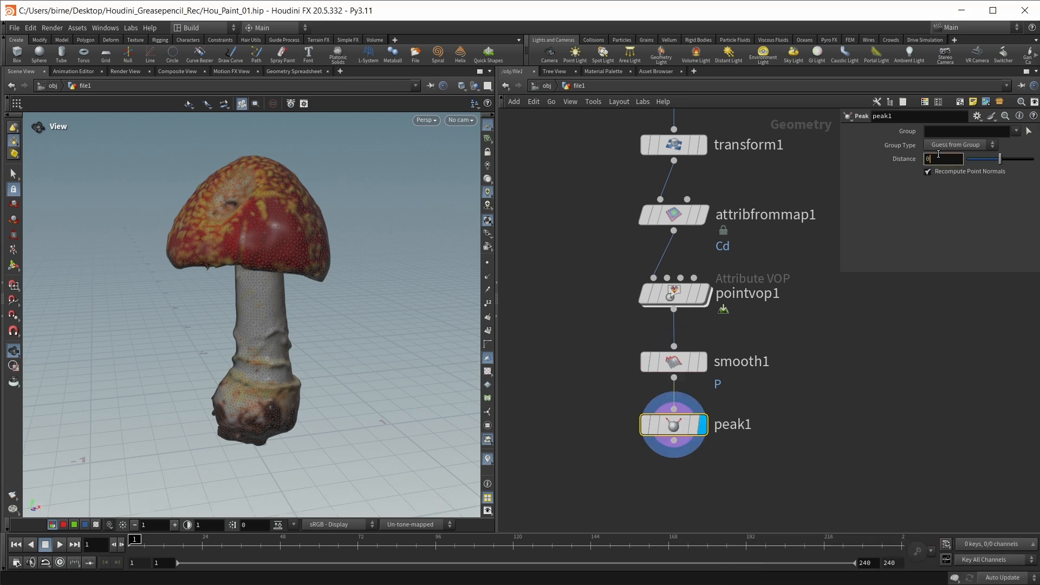
{"action": "type", "text": ".01"}
{"action": "key", "text": "Return"}
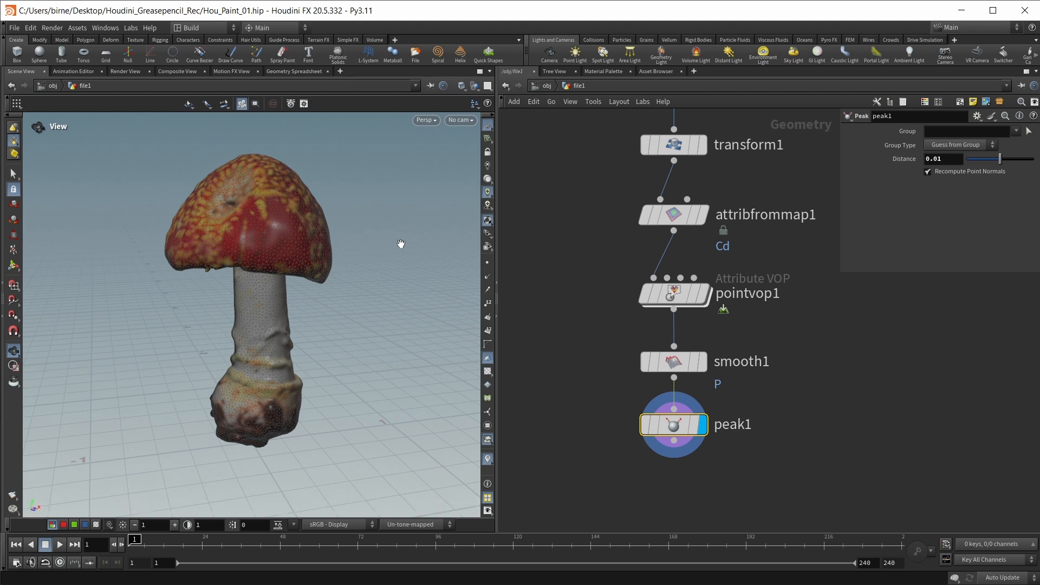
- Add a Tangent Field node below peak1, connect it to that node's output and display it
{"action": "scroll", "coordinate": [842, 423], "scroll_direction": "down", "scroll_amount": 2}
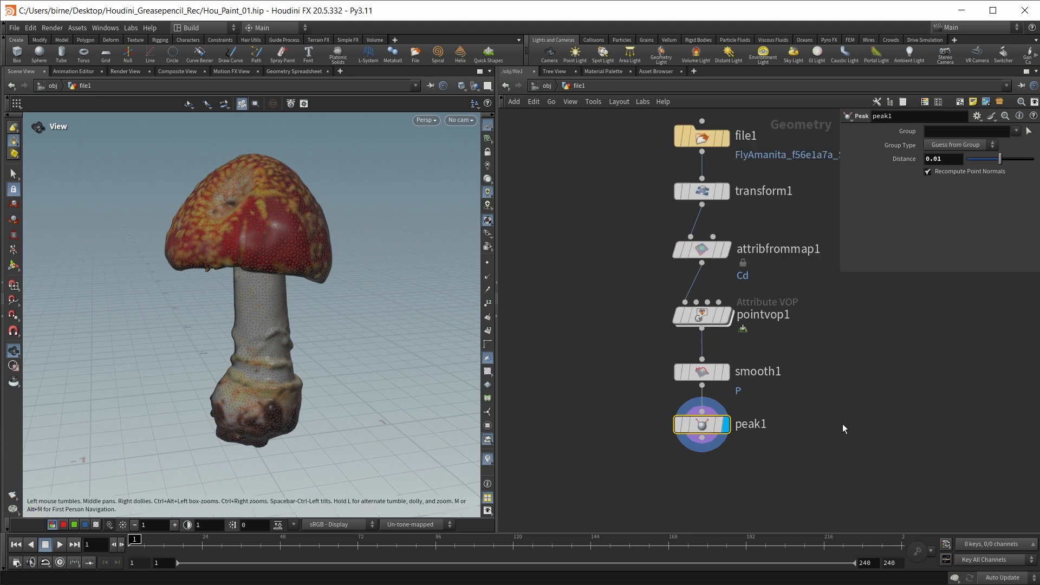
{"action": "key", "text": "Tab"}
{"action": "type", "text": "tan"}
{"action": "key", "text": "Return"}
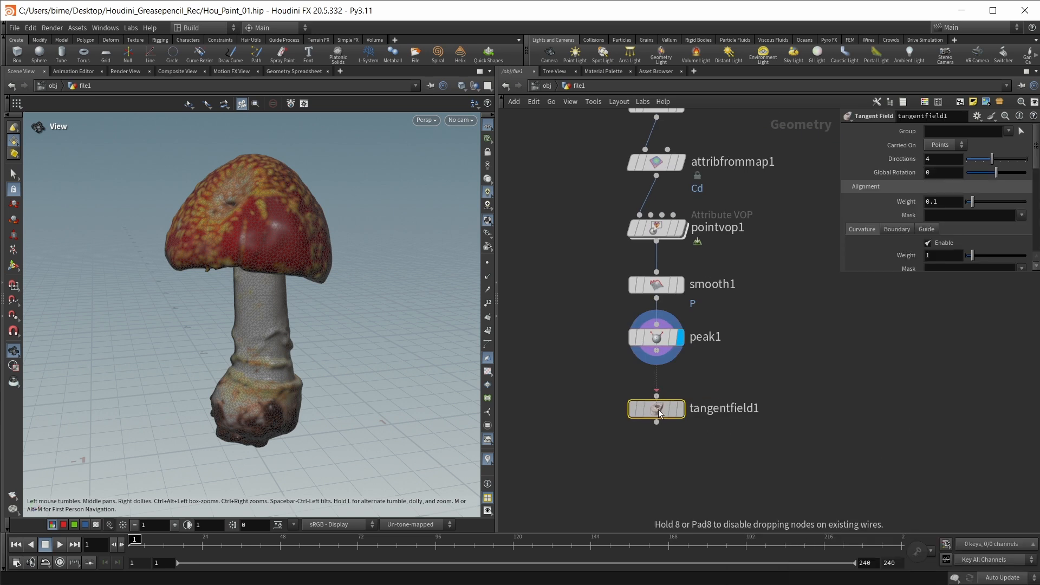
{"action": "left_click", "coordinate": [657, 409]}
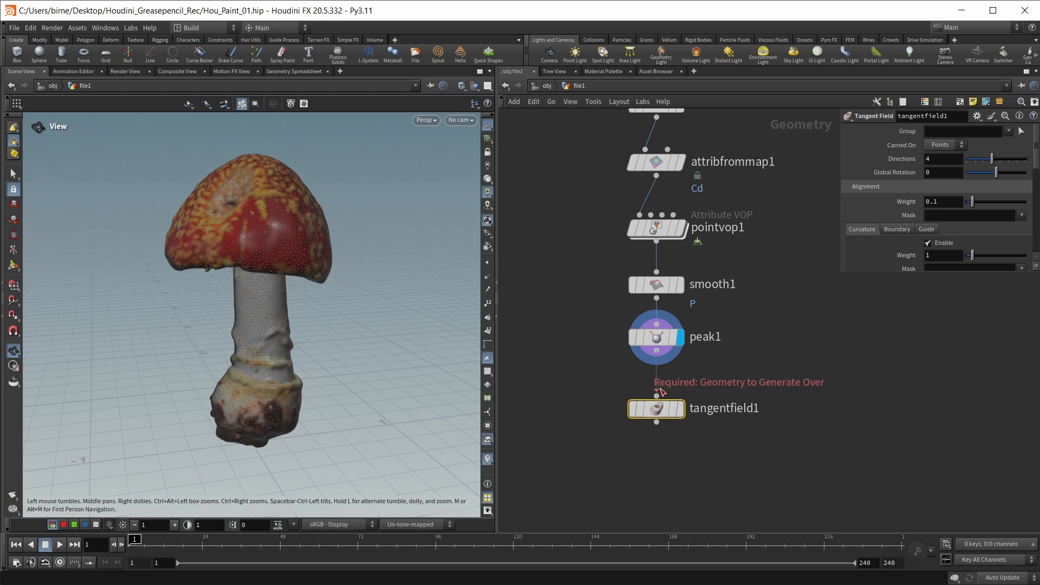
{"action": "left_click_drag", "start_coordinate": [657, 396], "coordinate": [656, 350]}
{"action": "left_click", "coordinate": [680, 408]}
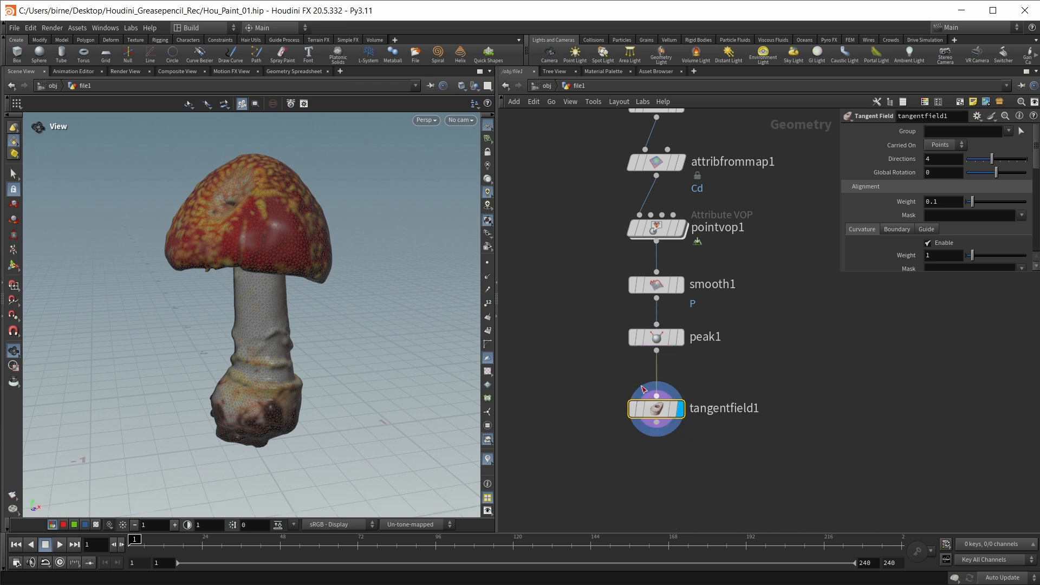
{"action": "left_click_drag", "start_coordinate": [669, 408], "coordinate": [669, 392]}
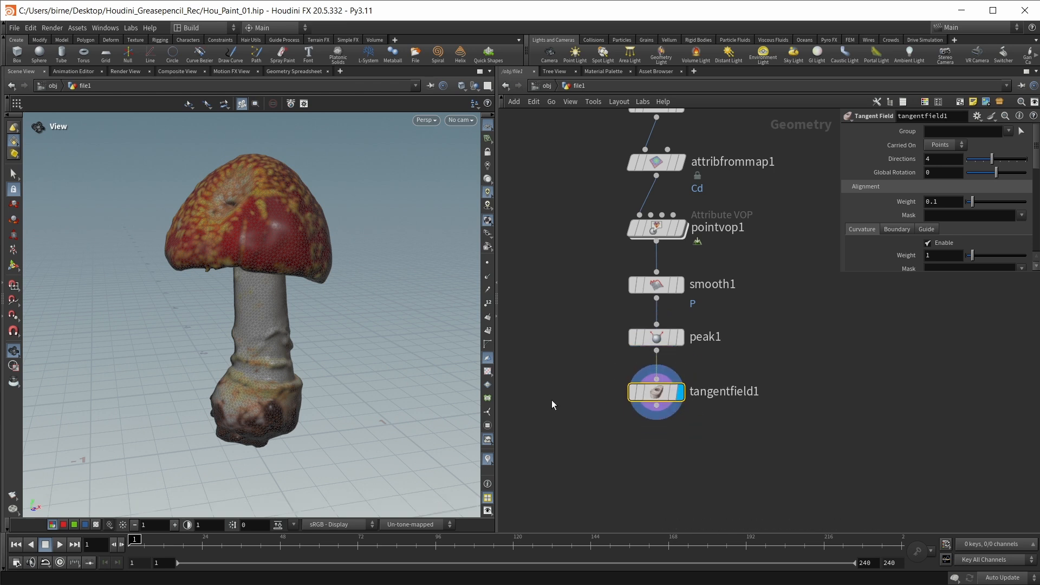
- Show the tangent field's directions on the mushroom and examine them up close on the cap, its underside and the stem
{"action": "left_click", "coordinate": [13, 266]}
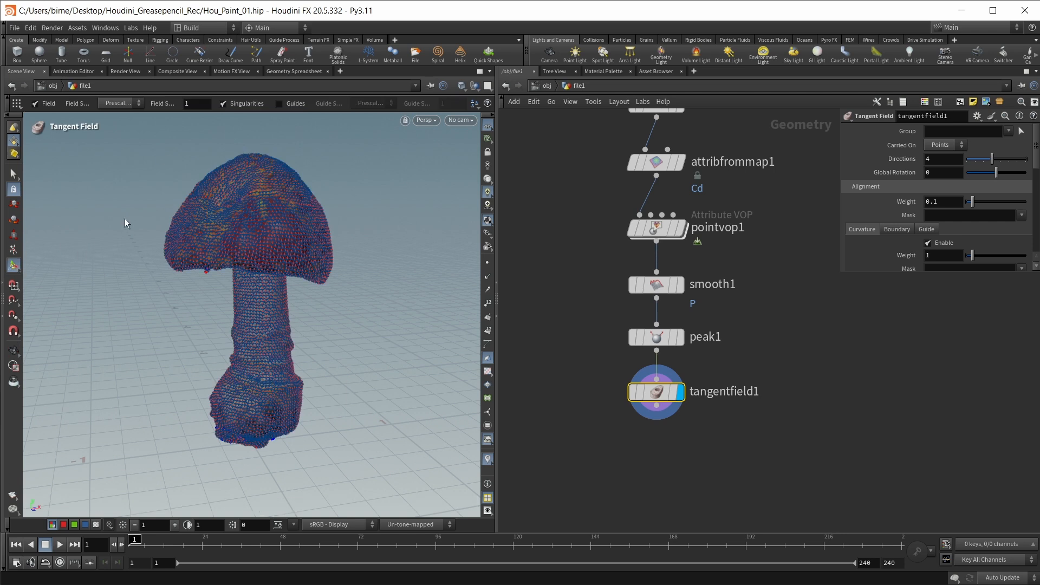
{"action": "key", "text": "Escape"}
{"action": "scroll", "coordinate": [272, 206], "scroll_direction": "up", "scroll_amount": 5}
{"action": "scroll", "coordinate": [313, 258], "scroll_direction": "up", "scroll_amount": 5}
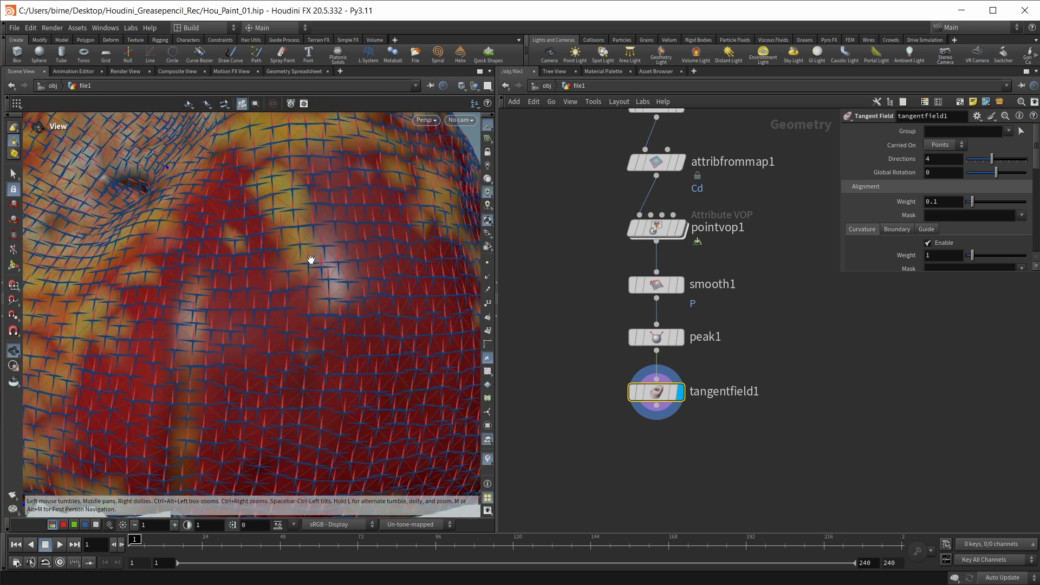
{"action": "key", "text": "Return"}
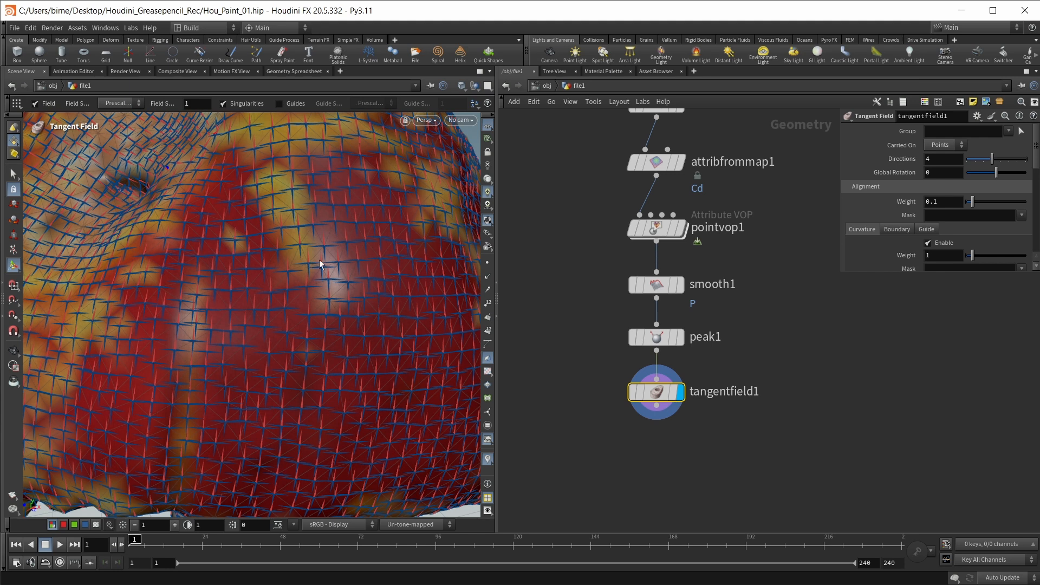
{"action": "key", "text": "Escape"}
{"action": "scroll", "coordinate": [319, 259], "scroll_direction": "down", "scroll_amount": 5}
{"action": "mouse_move", "coordinate": [325, 204]}
{"action": "left_mouse_down", "text": "alt"}
{"action": "mouse_move", "coordinate": [318, 182]}
{"action": "mouse_move", "coordinate": [333, 186]}
{"action": "left_mouse_up", "text": "alt"}
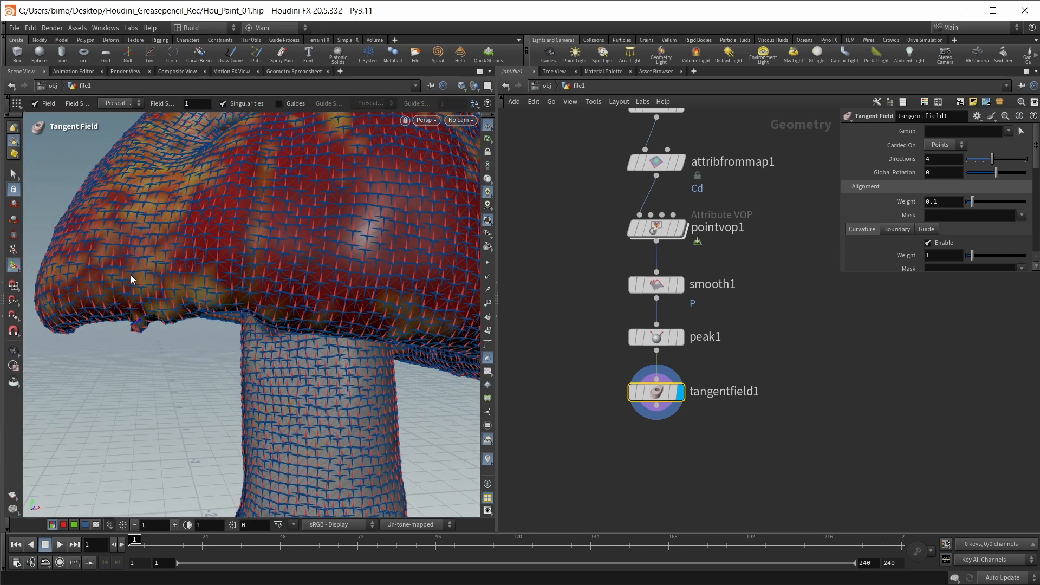
{"action": "scroll", "coordinate": [170, 268], "scroll_direction": "down", "scroll_amount": 3, "text": "alt"}
{"action": "left_click_drag", "start_coordinate": [170, 267], "coordinate": [216, 216], "text": "alt"}
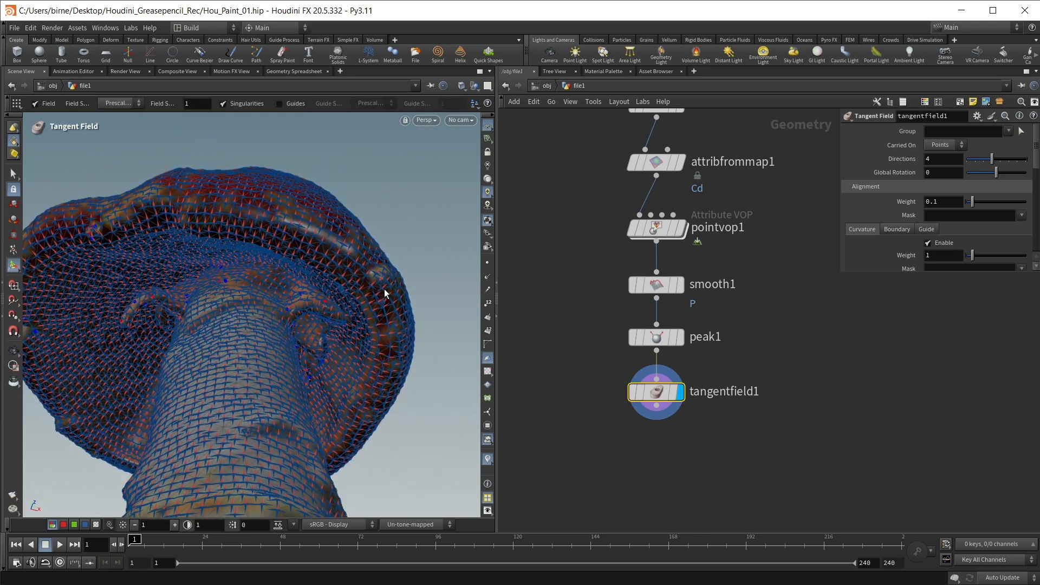
{"action": "left_click_drag", "start_coordinate": [190, 255], "coordinate": [304, 353], "text": "alt"}
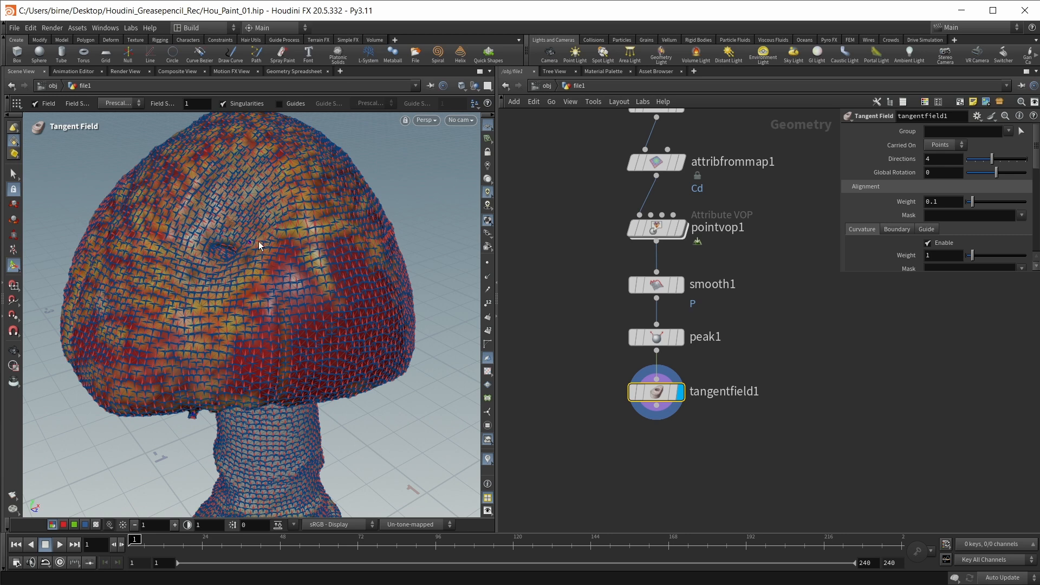
- Check which point attributes tangentfield1 outputs, and examine the mushroom's surface forms from several sides
{"action": "mouse_move", "coordinate": [647, 391]}
{"action": "left_click", "coordinate": [616, 392]}
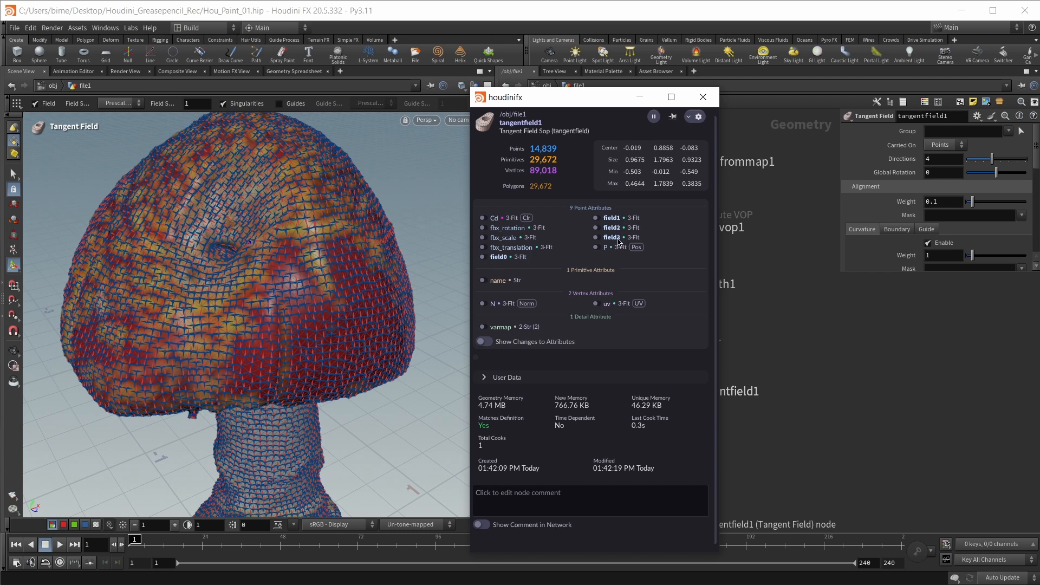
{"action": "key", "text": "Escape"}
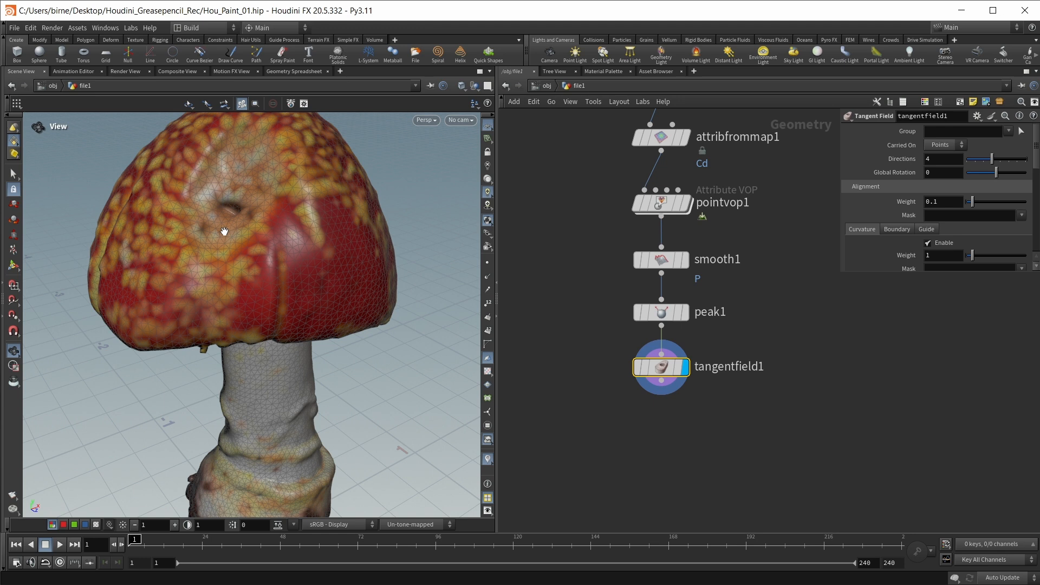
{"action": "left_click_drag", "start_coordinate": [224, 231], "coordinate": [301, 243]}
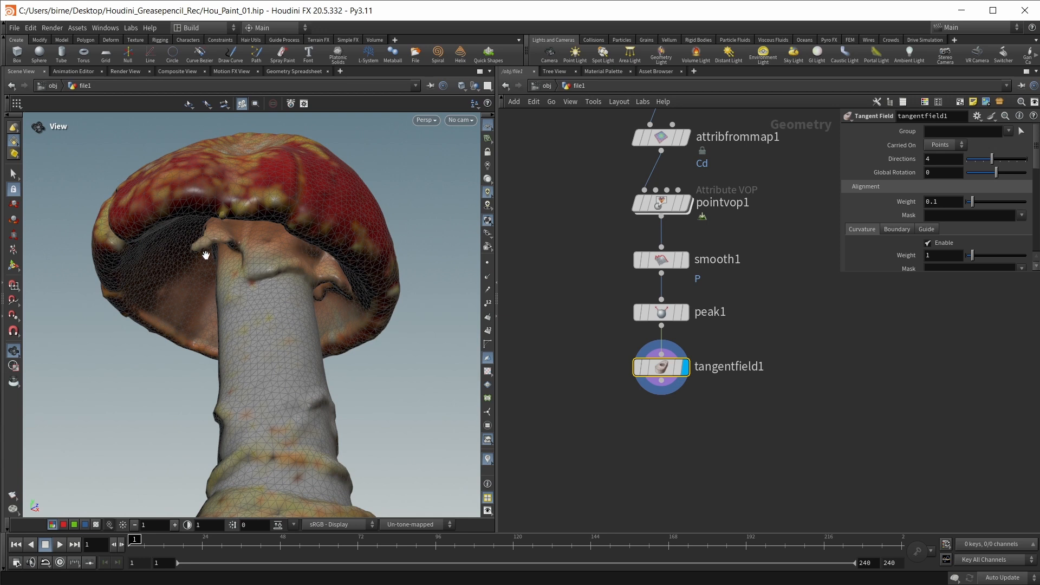
{"action": "mouse_move", "coordinate": [227, 255]}
{"action": "left_mouse_down"}
{"action": "mouse_move", "coordinate": [235, 313]}
{"action": "mouse_move", "coordinate": [298, 202]}
{"action": "mouse_move", "coordinate": [195, 355]}
{"action": "left_mouse_up"}
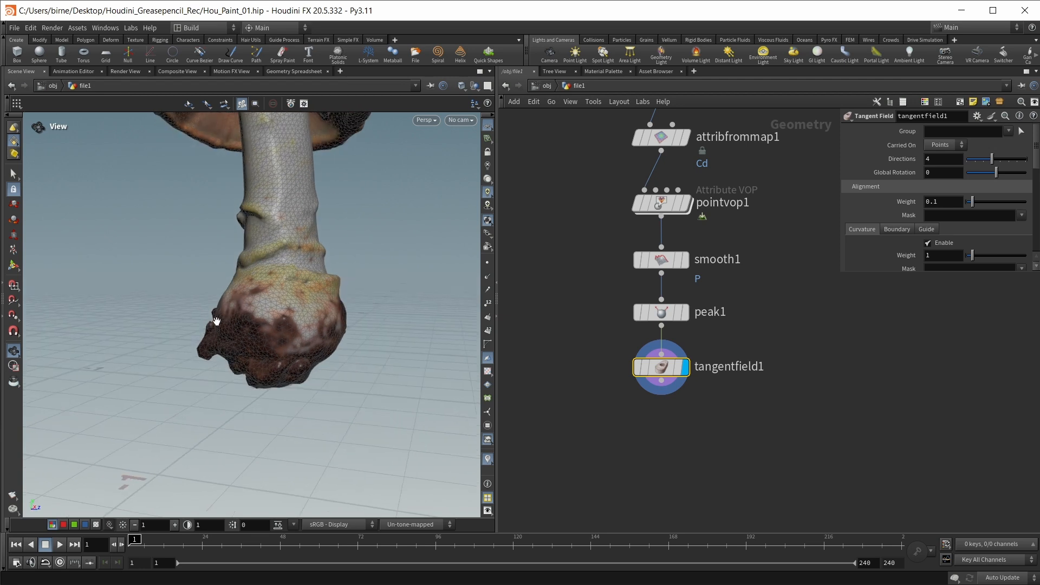
{"action": "left_click_drag", "start_coordinate": [216, 321], "coordinate": [303, 355]}
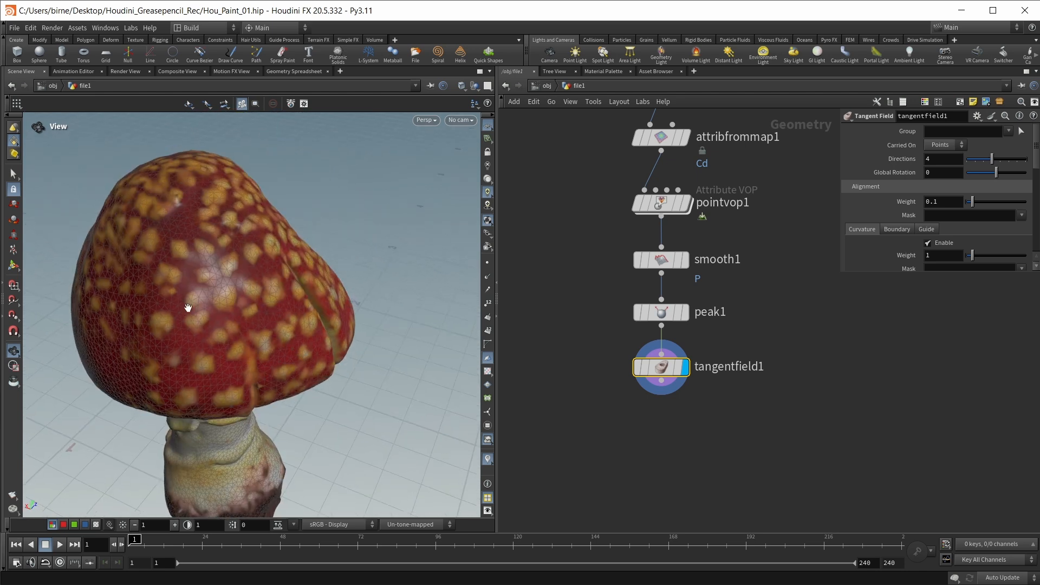
{"action": "left_click_drag", "start_coordinate": [219, 259], "coordinate": [169, 197]}
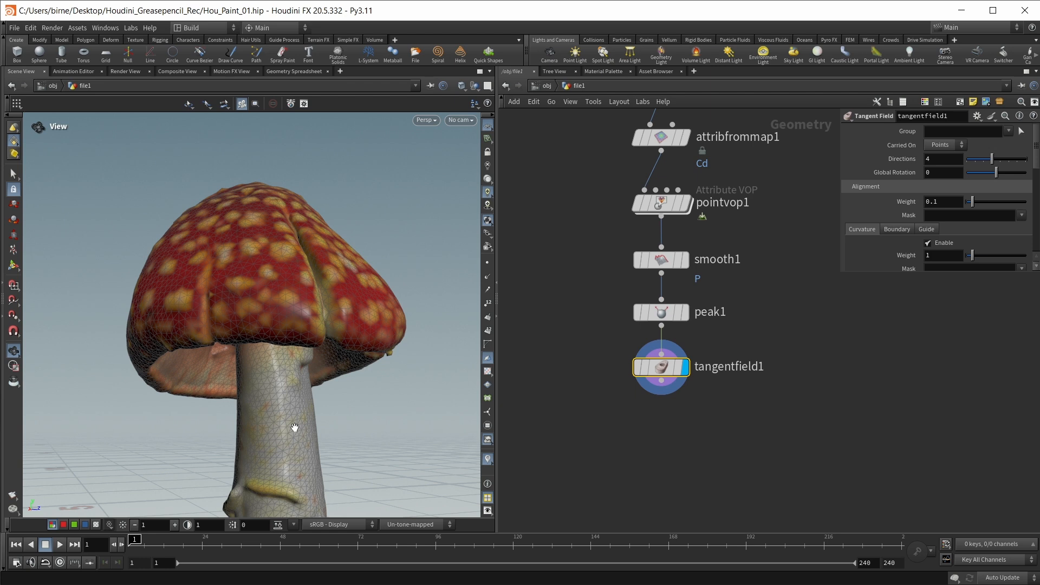
- Add a Measure node below tangentfield1, connect it to that node's output and display it
{"action": "middle_click_drag", "start_coordinate": [708, 448], "coordinate": [687, 390]}
{"action": "key", "text": "Tab"}
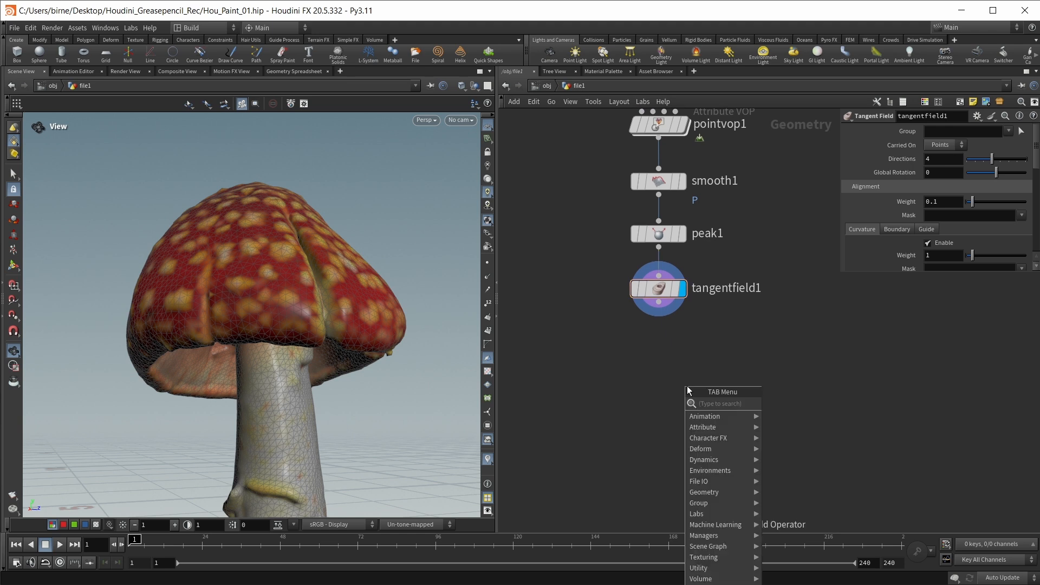
{"action": "type", "text": "measure"}
{"action": "key", "text": "Return"}
{"action": "left_click", "coordinate": [686, 385]}
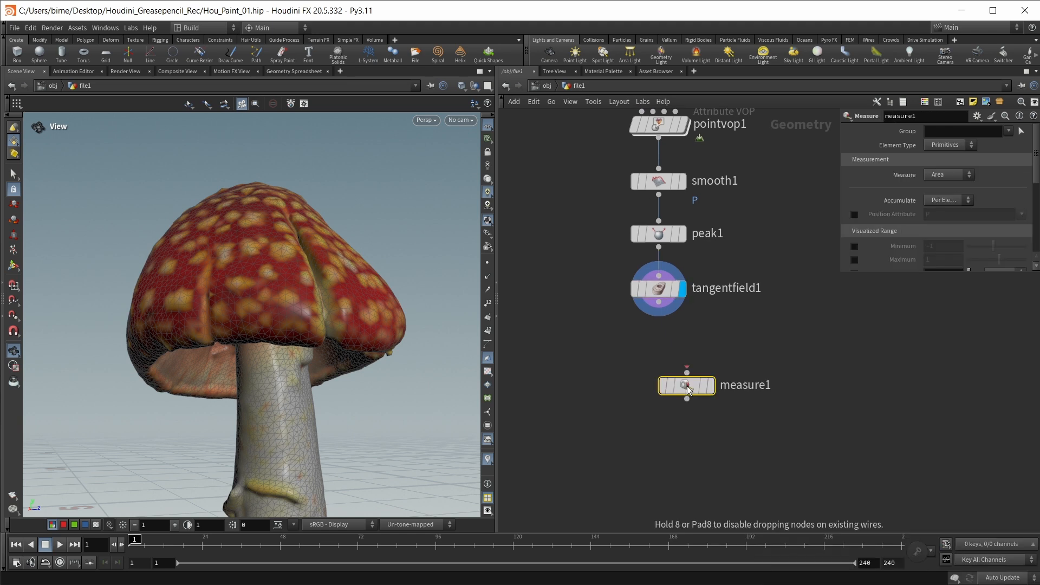
{"action": "left_click_drag", "start_coordinate": [687, 386], "coordinate": [658, 350]}
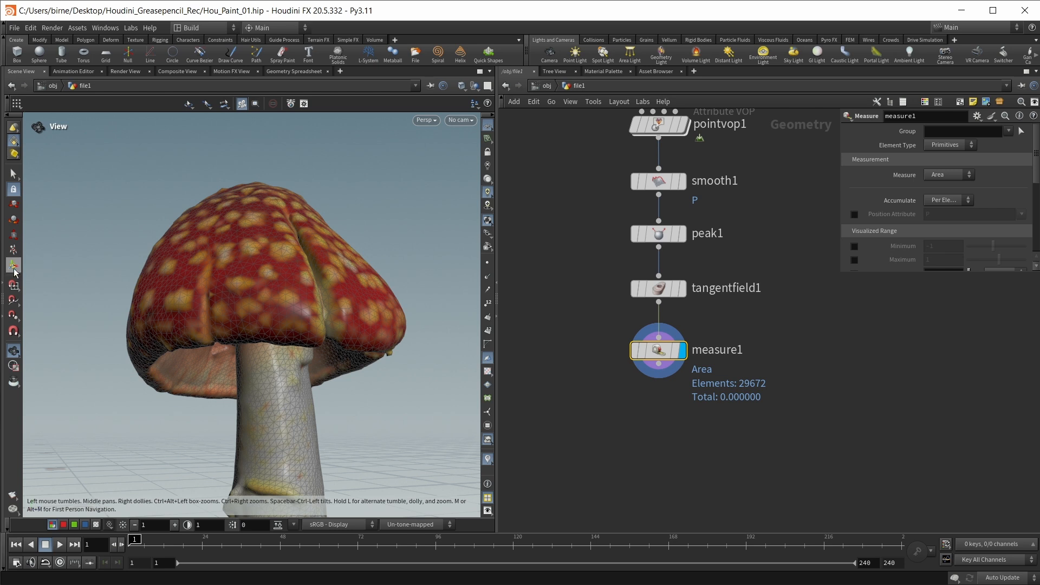
- Show the measurement visualization on the mushroom and set the Measure node's element type to Points
{"action": "left_click_drag", "start_coordinate": [197, 281], "coordinate": [200, 232]}
{"action": "key", "text": "Return"}
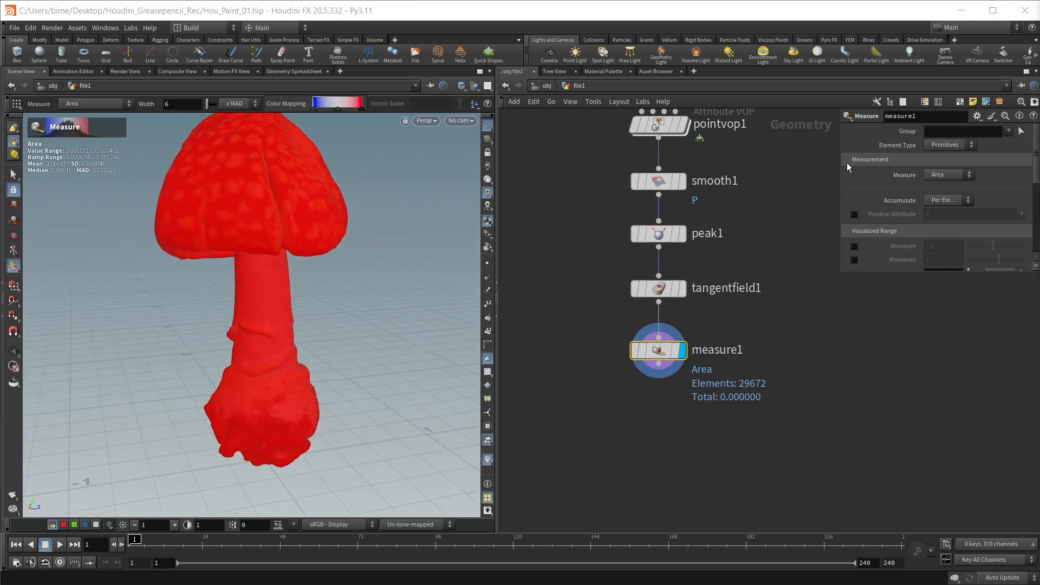
{"action": "left_click", "coordinate": [942, 143]}
{"action": "left_click", "coordinate": [942, 156]}
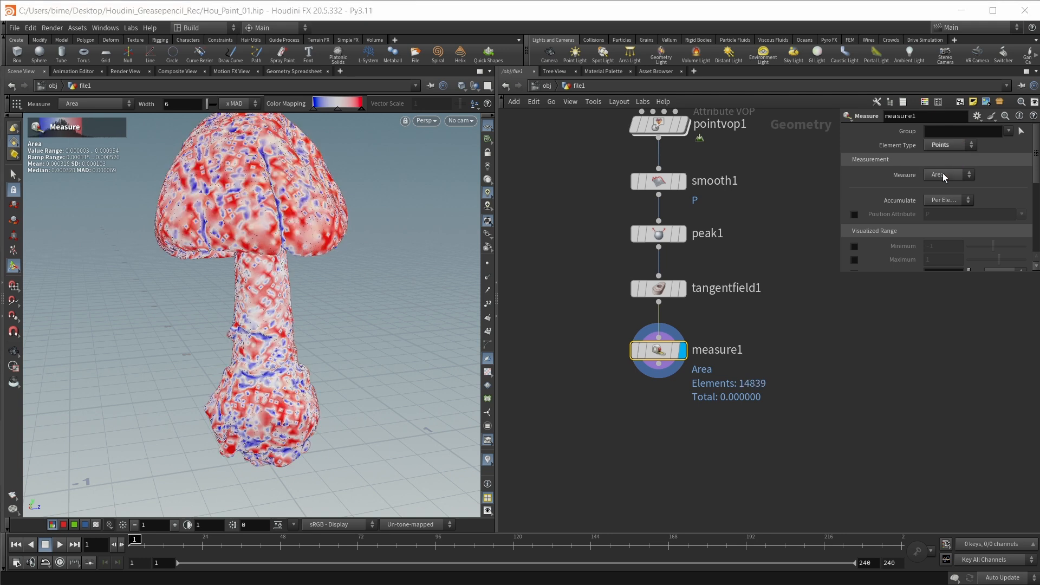
- Set the measurement to Curvature and bake the visualized range into the output with a remap range of 0 to 1
{"action": "left_click", "coordinate": [942, 174]}
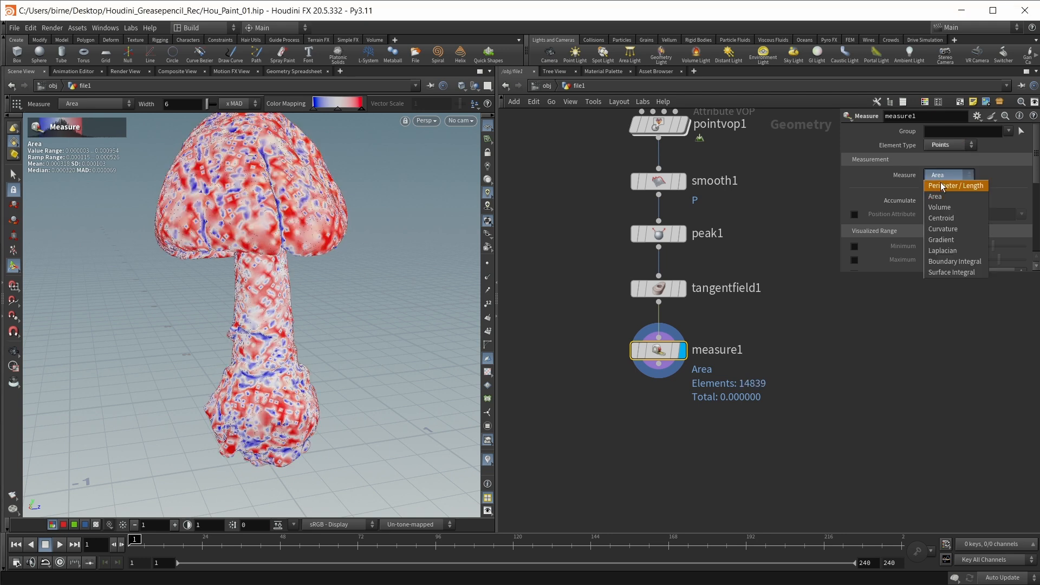
{"action": "left_click", "coordinate": [957, 232]}
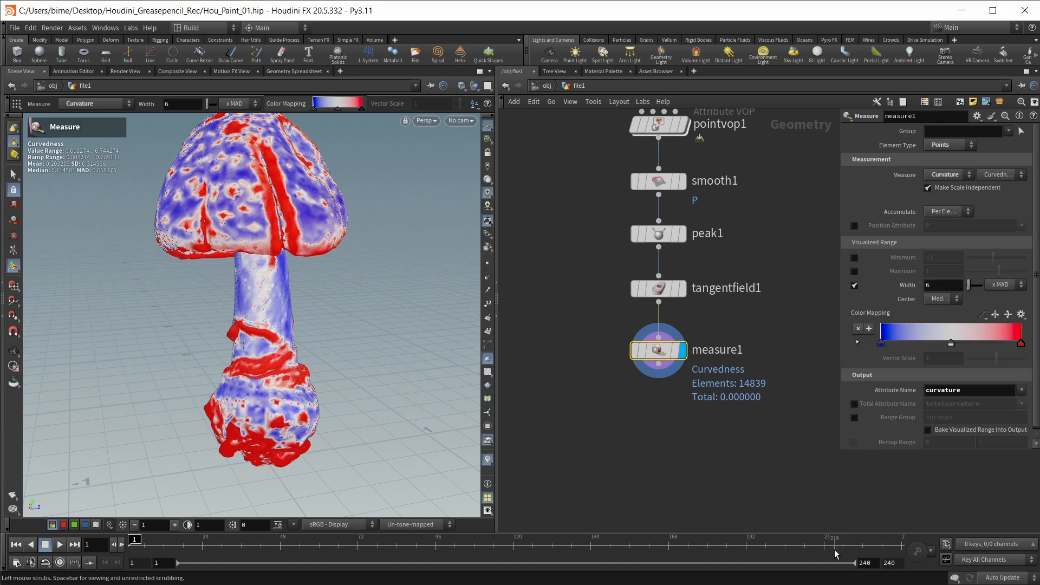
{"action": "left_click", "coordinate": [927, 437]}
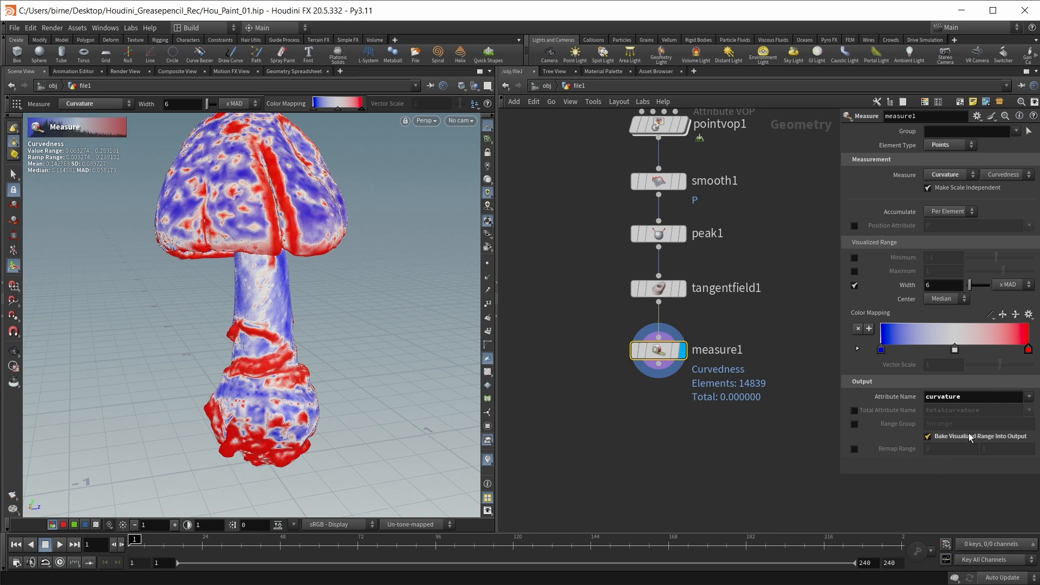
{"action": "left_click", "coordinate": [854, 448]}
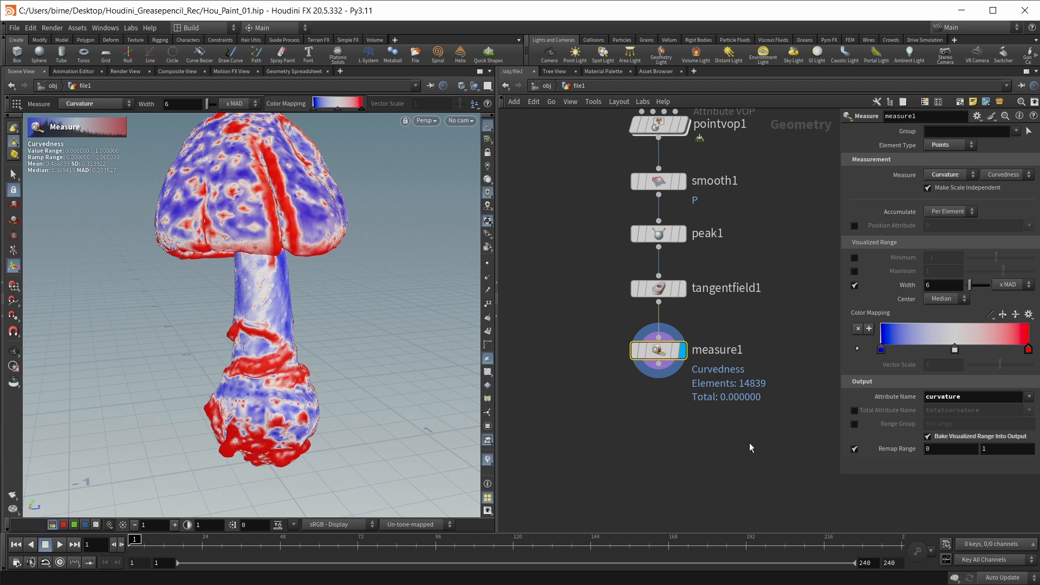
- Add an Attribute Blur node after measure1 and display it
{"action": "key", "text": "Tab"}
{"action": "type", "text": "attr"}
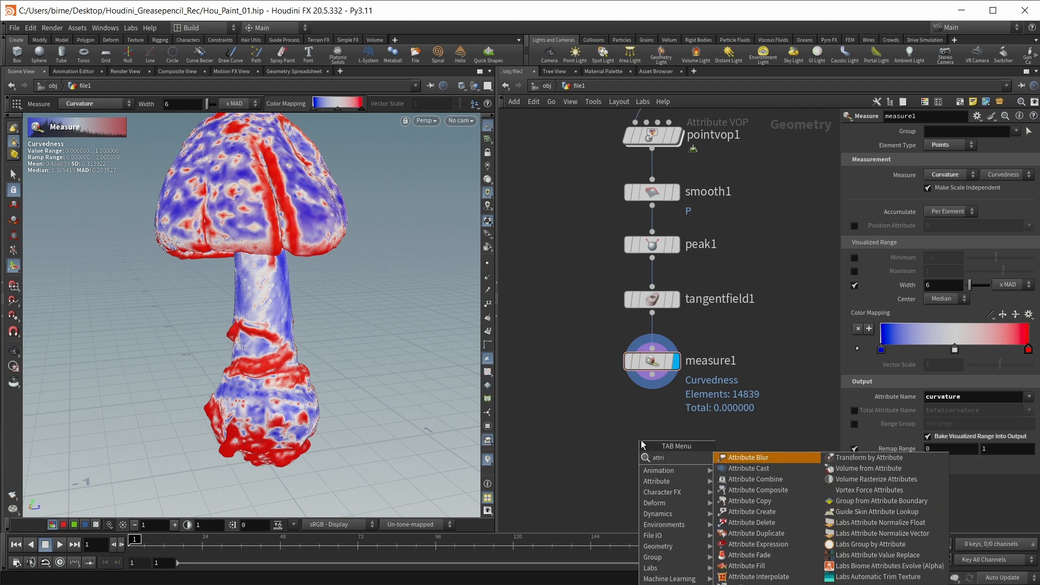
{"action": "key", "text": "Return"}
{"action": "left_click", "coordinate": [641, 438]}
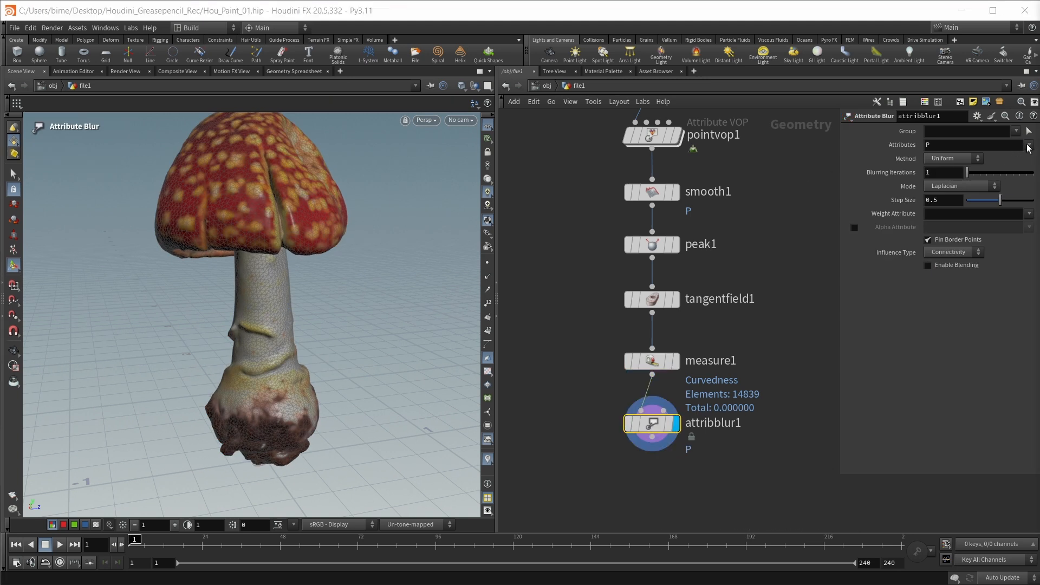
- Make the Attribute Blur node blur only the curvature attribute, with 7 blurring iterations
{"action": "left_click", "coordinate": [1028, 146]}
{"action": "left_click", "coordinate": [1032, 178]}
{"action": "left_click", "coordinate": [930, 146]}
{"action": "key", "text": "BackSpace"}
{"action": "key", "text": "BackSpace"}
{"action": "key", "text": "Return"}
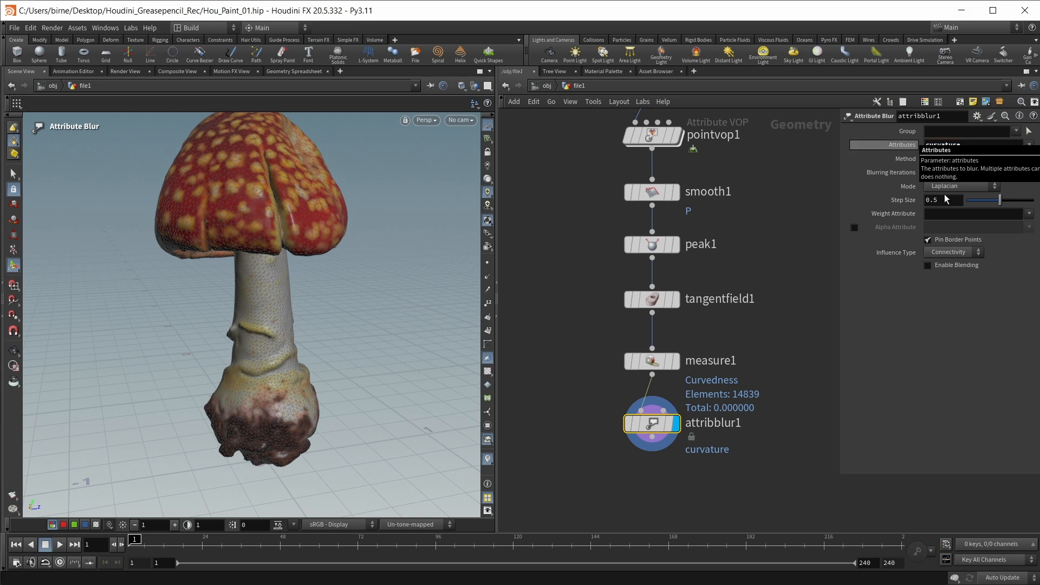
{"action": "left_click", "coordinate": [943, 172]}
{"action": "type", "text": "7"}
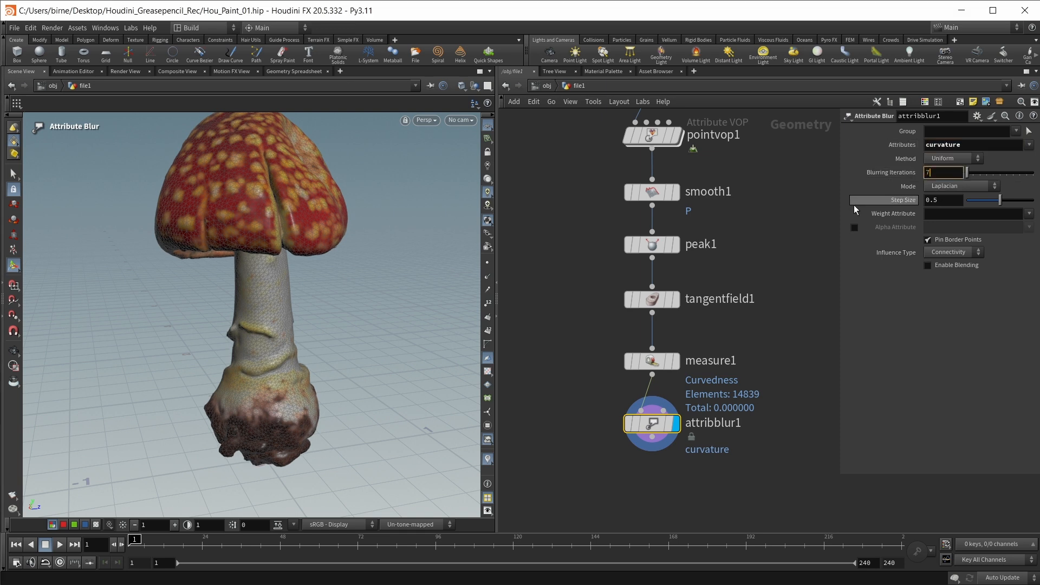
{"action": "left_click", "coordinate": [781, 219]}
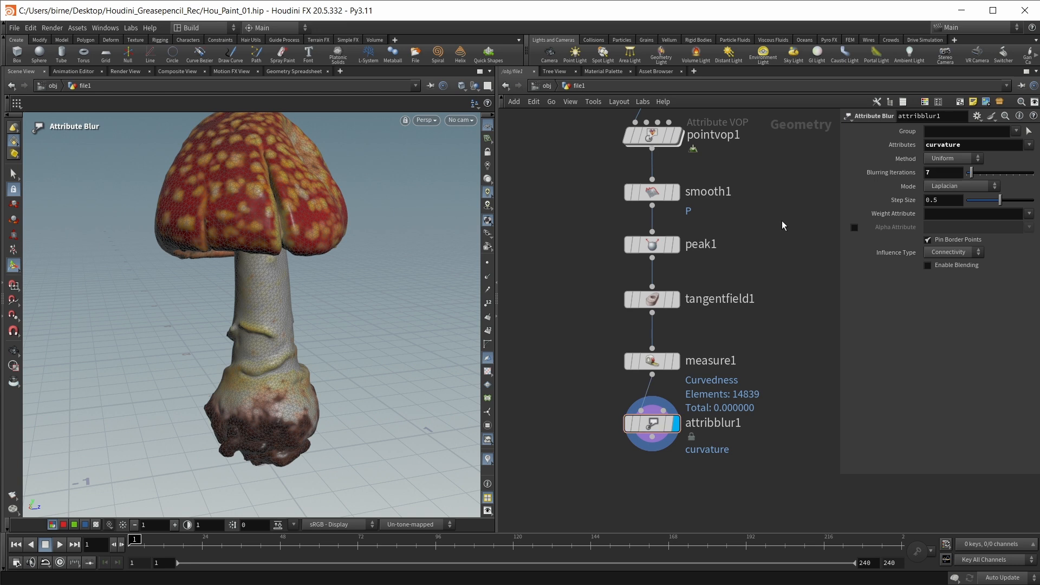
- Add an Attribute Remap node after attribblur1 and display it
{"action": "middle_click_drag", "start_coordinate": [654, 500], "coordinate": [649, 363]}
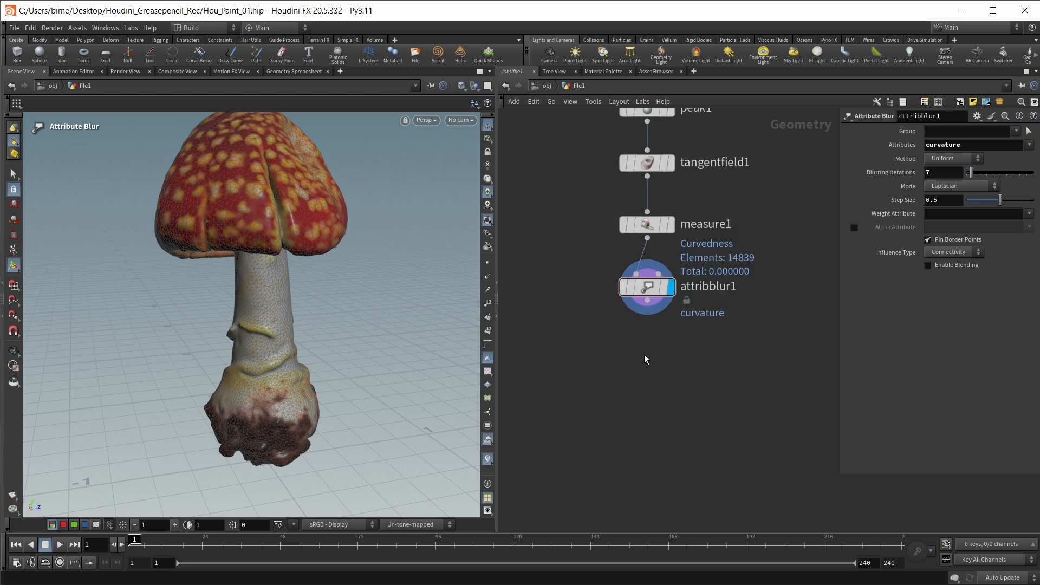
{"action": "key", "text": "Tab"}
{"action": "type", "text": "attrib re"}
{"action": "key", "text": "Return"}
{"action": "left_click", "coordinate": [644, 355]}
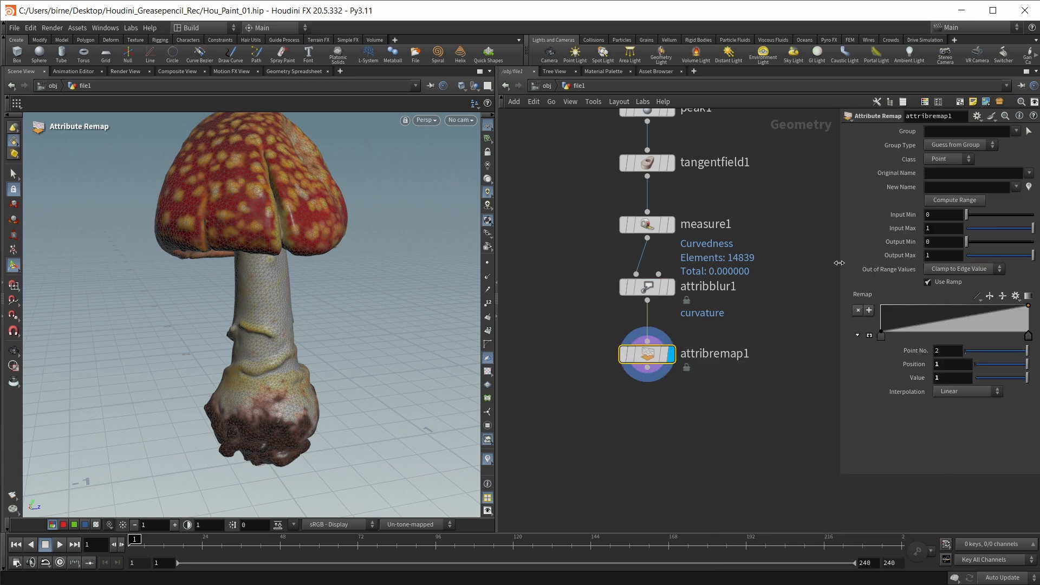
- Set the Attribute Remap node to remap the curvature attribute into a new attribute named pscale
{"action": "left_click_drag", "start_coordinate": [839, 263], "coordinate": [800, 262]}
{"action": "left_click", "coordinate": [1029, 172]}
{"action": "left_click", "coordinate": [951, 191]}
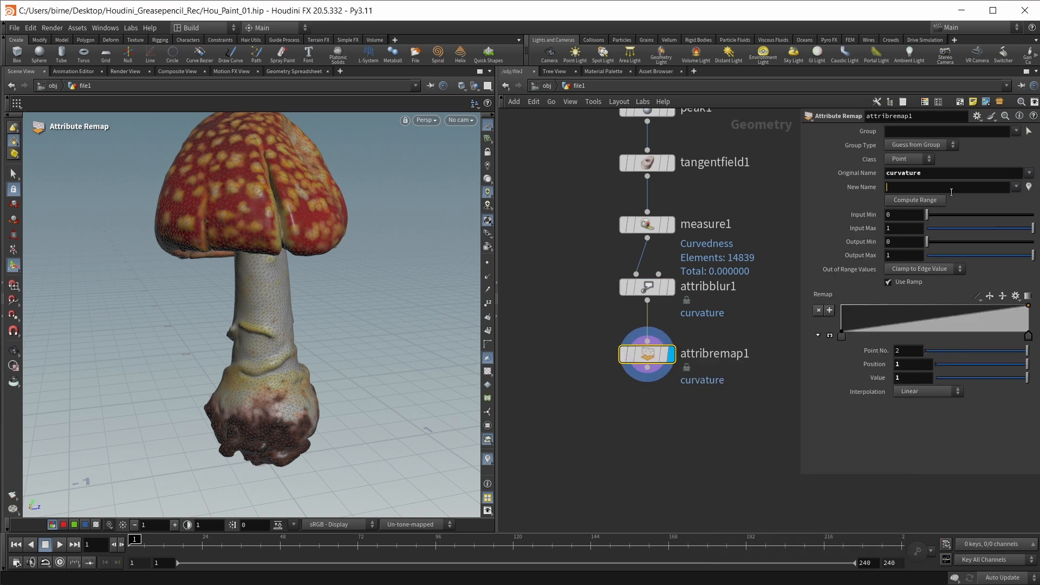
{"action": "type", "text": "pscale"}
{"action": "key", "text": "Return"}
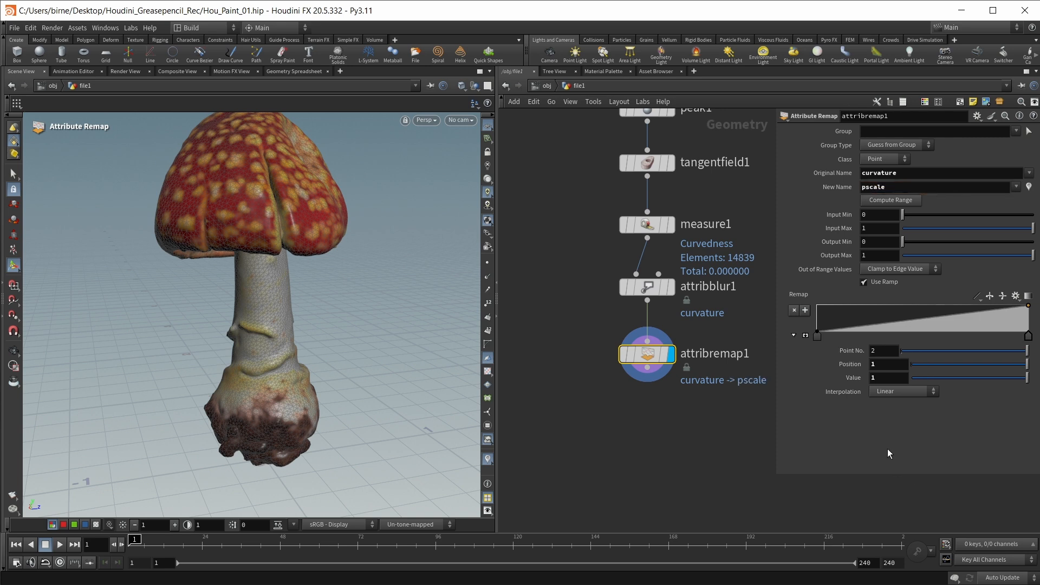
- Reverse the remap ramp and set the output range to a minimum of 0.077 and a maximum of 0.549
{"action": "left_click", "coordinate": [993, 298]}
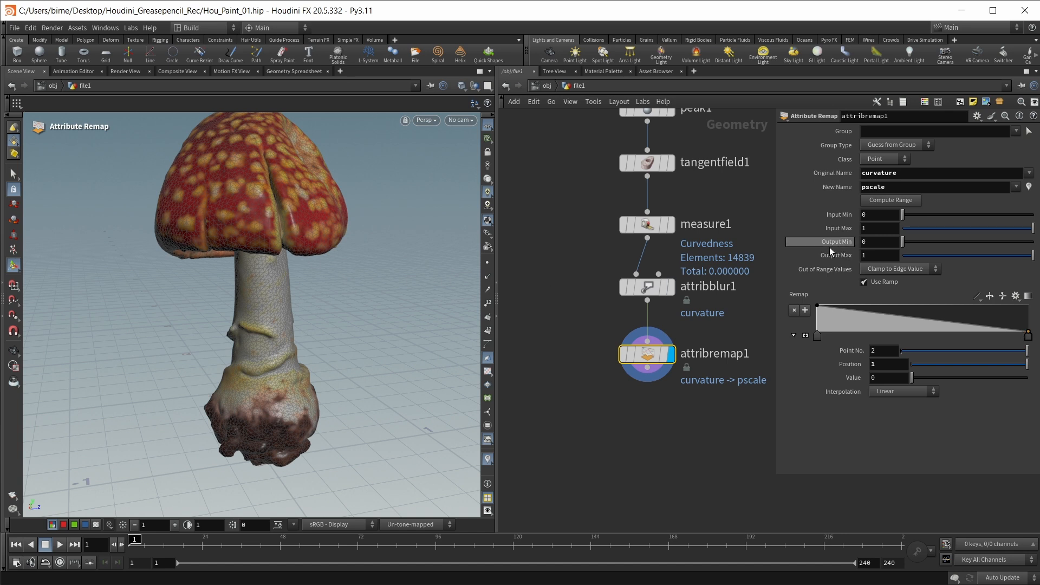
{"action": "left_click", "coordinate": [885, 239]}
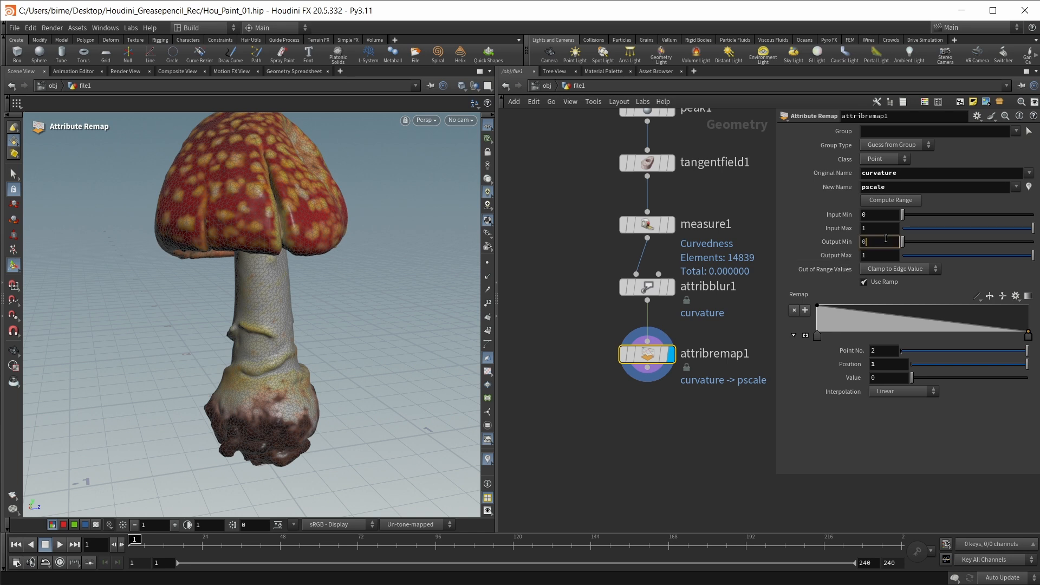
{"action": "type", "text": ".077"}
{"action": "left_click", "coordinate": [882, 255]}
{"action": "type", "text": ".5"}
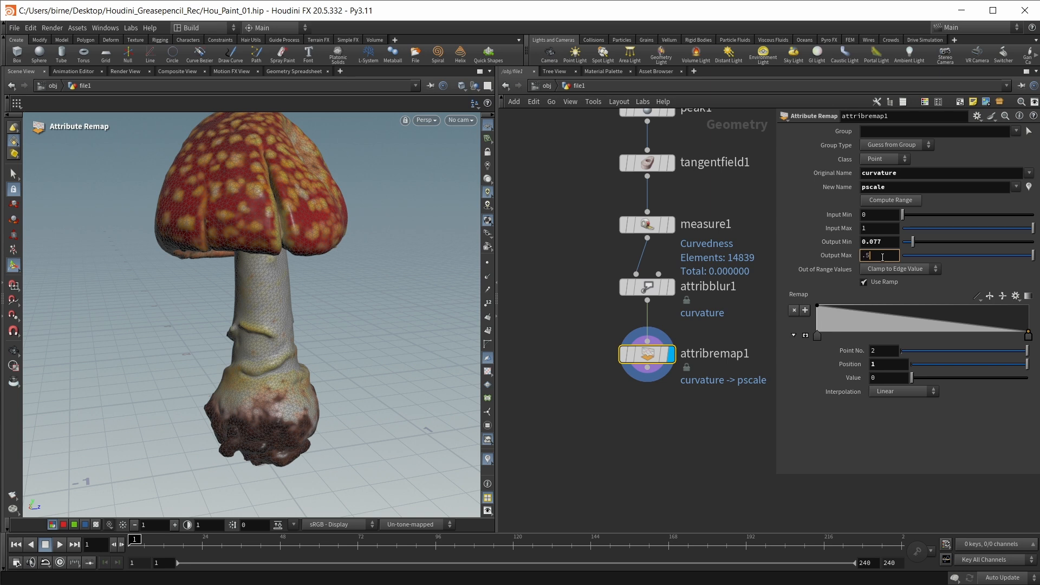
{"action": "type", "text": "49"}
{"action": "key", "text": "Return"}
- Add a Scatter node below attribremap1, feed it from attribremap1 and display it
{"action": "scroll", "coordinate": [655, 444], "scroll_direction": "down", "scroll_amount": 2}
{"action": "middle_click_drag", "start_coordinate": [632, 447], "coordinate": [651, 380]}
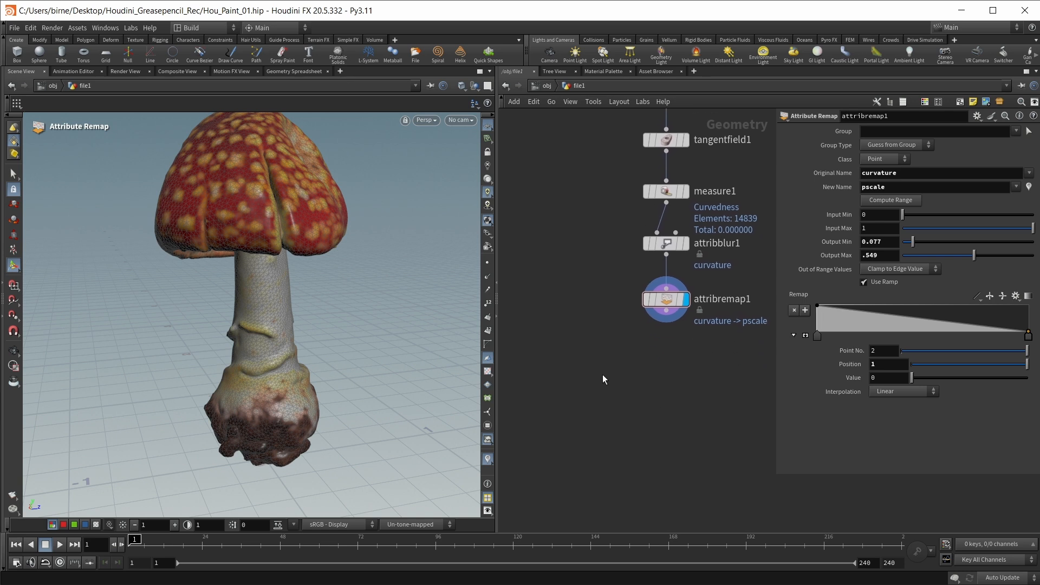
{"action": "key", "text": "Tab"}
{"action": "type", "text": "scatter"}
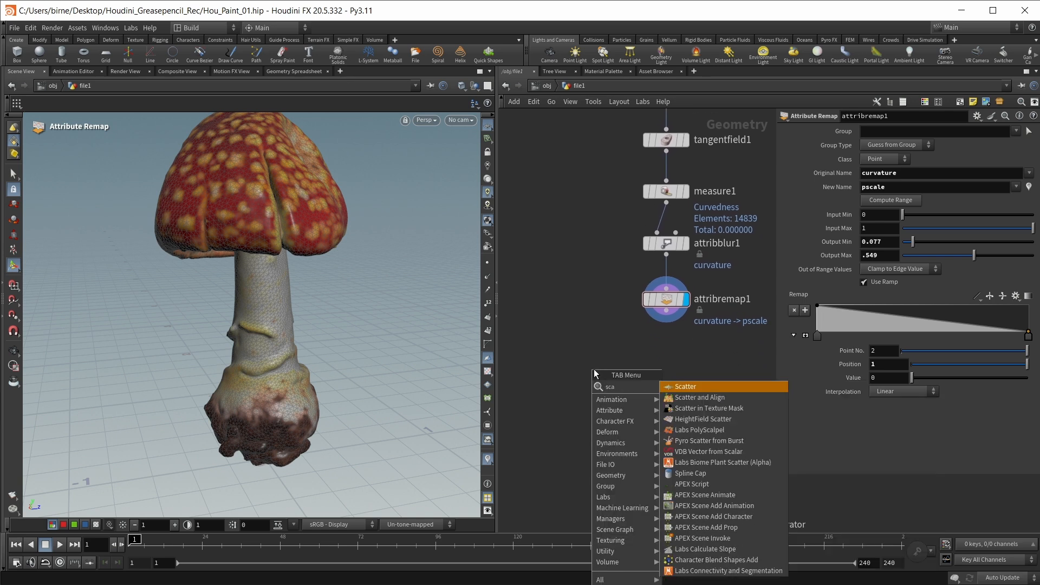
{"action": "key", "text": "Return"}
{"action": "left_click", "coordinate": [594, 369]}
{"action": "left_click_drag", "start_coordinate": [666, 311], "coordinate": [594, 358]}
{"action": "left_click", "coordinate": [613, 368]}
- Set the Scatter node's Force Total Count to 3000
{"action": "left_click_drag", "start_coordinate": [867, 186], "coordinate": [821, 190]}
{"action": "type", "text": "3000"}
{"action": "key", "text": "Return"}
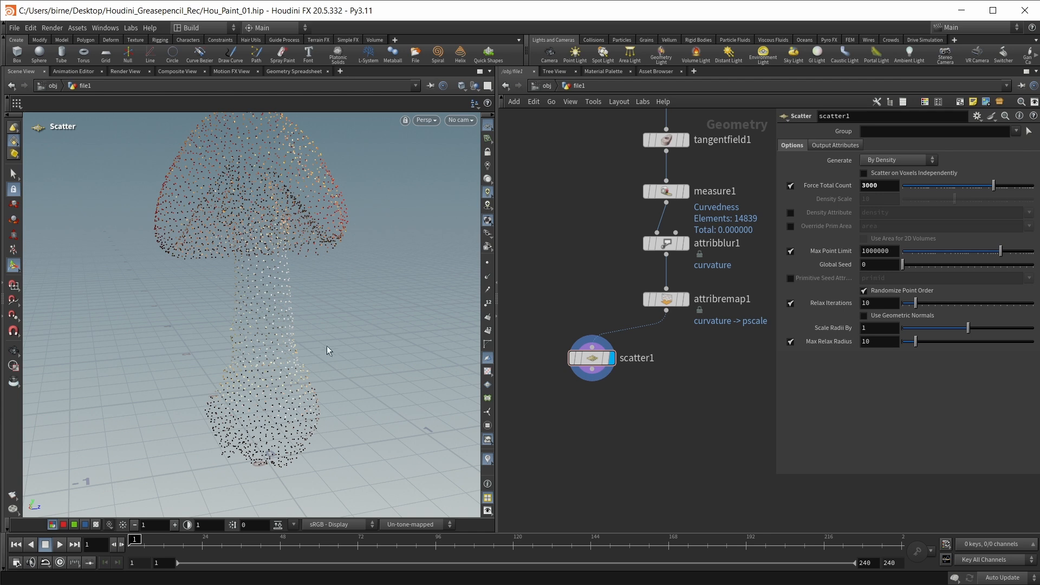
- Add a Line node beside scatter1
{"action": "key", "text": "Tab"}
{"action": "type", "text": "line"}
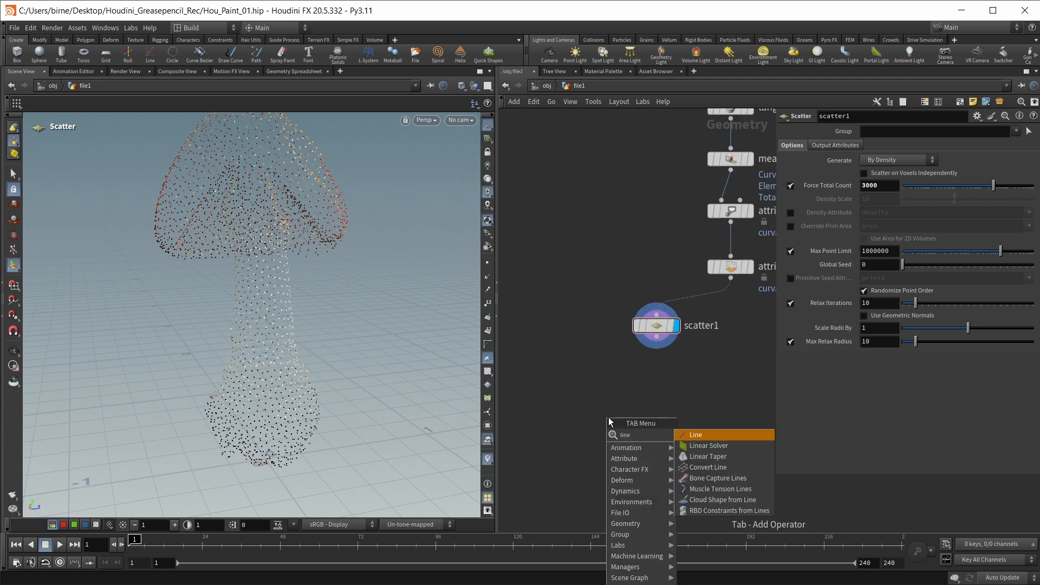
{"action": "key", "text": "Return"}
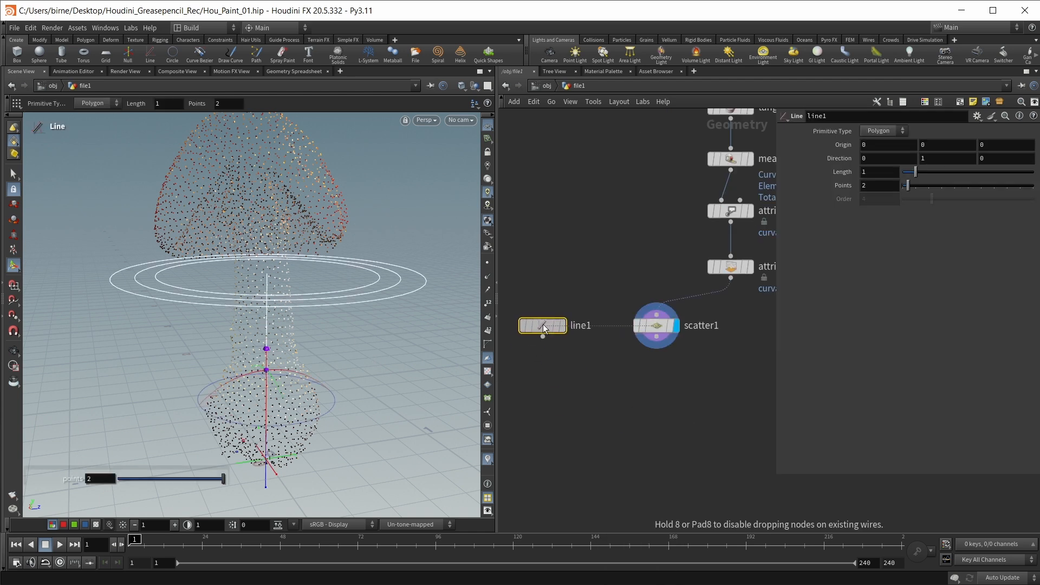
{"action": "left_click", "coordinate": [543, 324]}
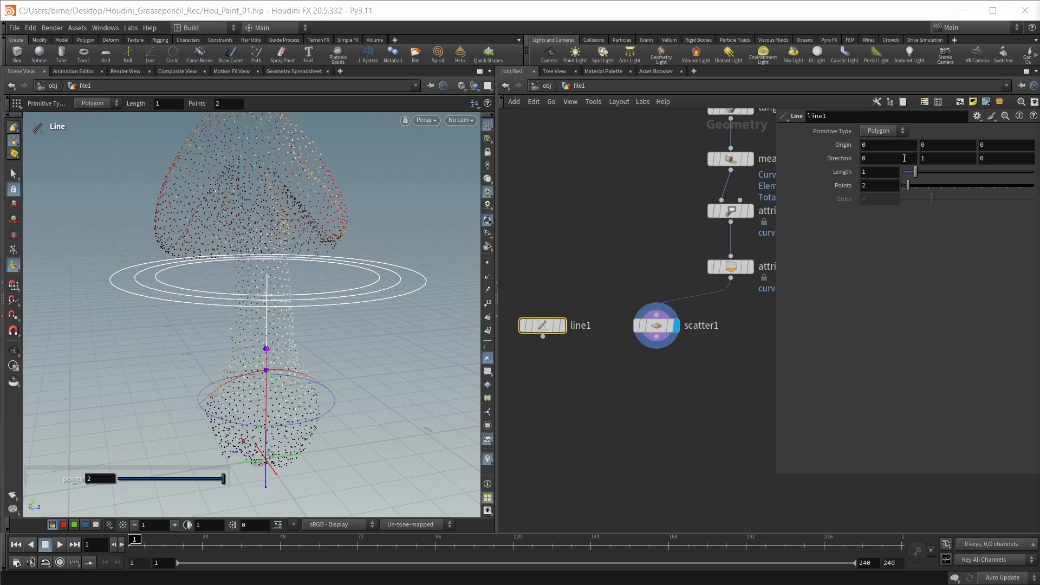
- Set the line's direction to 0, 0, 1 and its Z origin to -0.5
{"action": "left_click_drag", "start_coordinate": [940, 158], "coordinate": [854, 162]}
{"action": "type", "text": "0"}
{"action": "key", "text": "Tab"}
{"action": "type", "text": "1"}
{"action": "key", "text": "Return"}
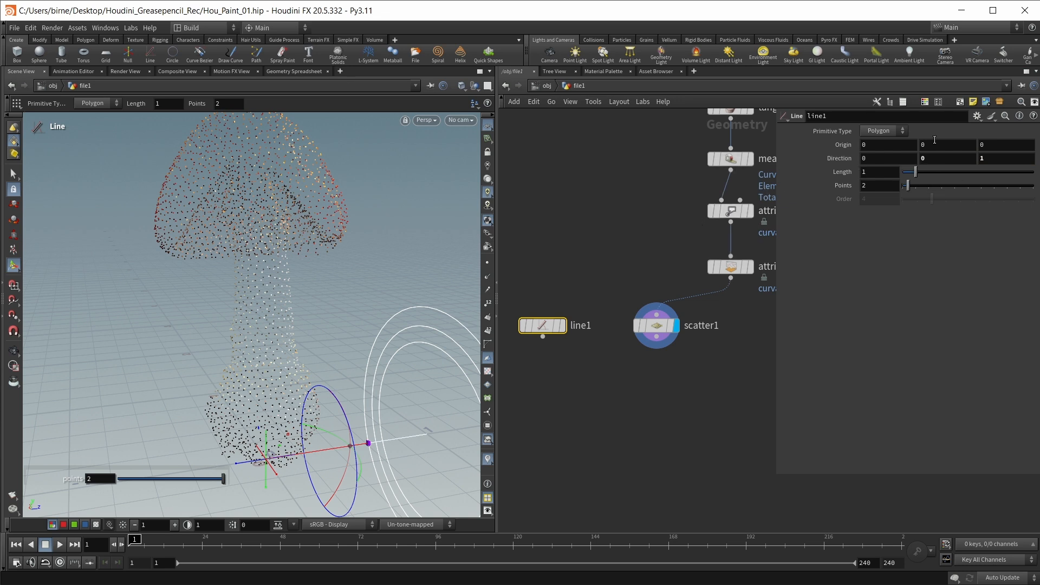
{"action": "left_click", "coordinate": [994, 145]}
{"action": "type", "text": "."}
{"action": "type", "text": "-"}
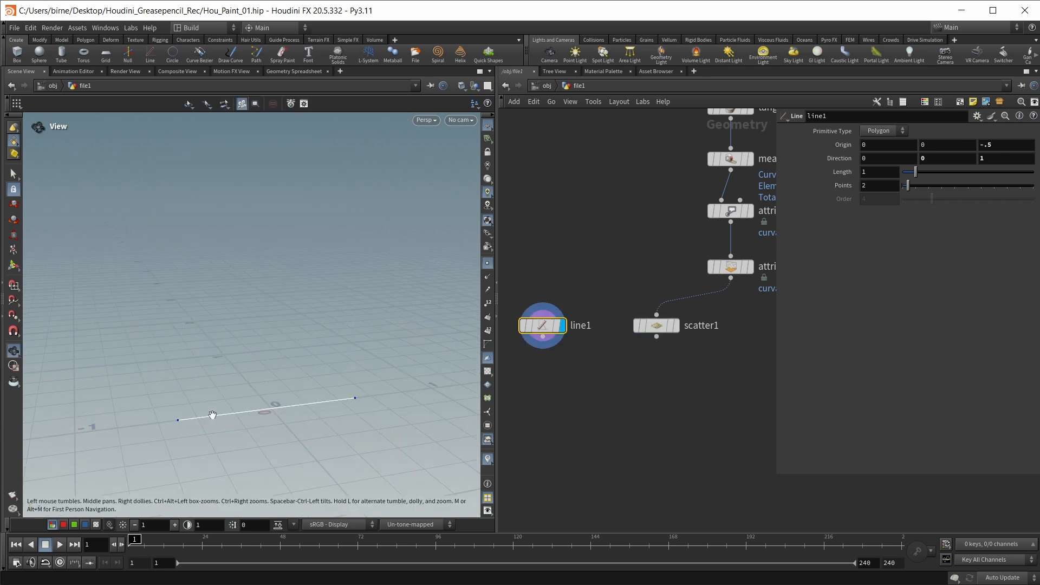
- Set the line's number of points to 15
{"action": "left_click_drag", "start_coordinate": [878, 187], "coordinate": [806, 194]}
{"action": "type", "text": "15"}
{"action": "key", "text": "Return"}
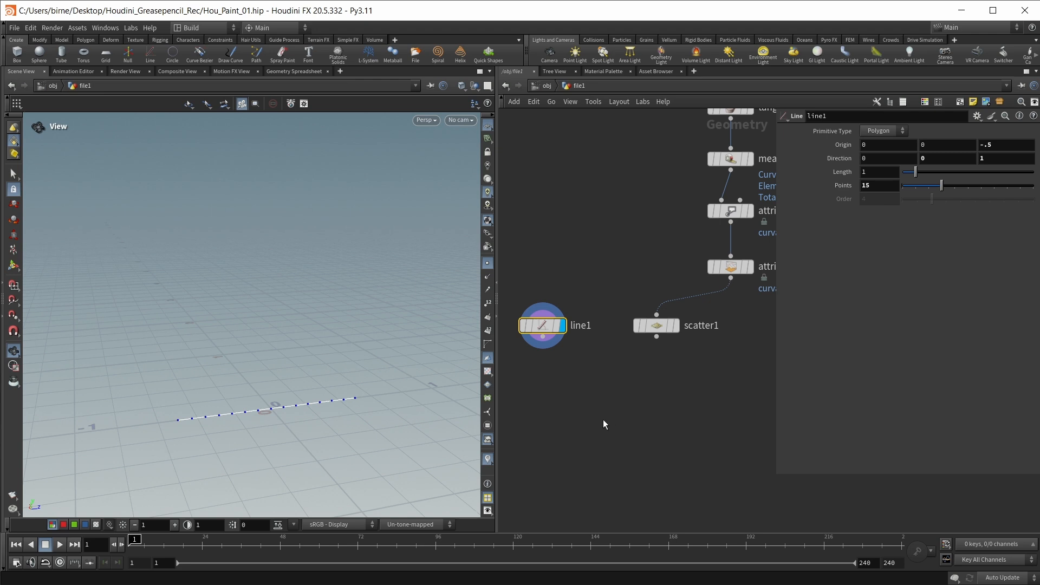
- Add a Copy to Points node, connect line1 as the geometry and scatter1 as the target points, and display it
{"action": "key", "text": "Tab"}
{"action": "left_click", "coordinate": [709, 457]}
{"action": "left_click", "coordinate": [600, 400]}
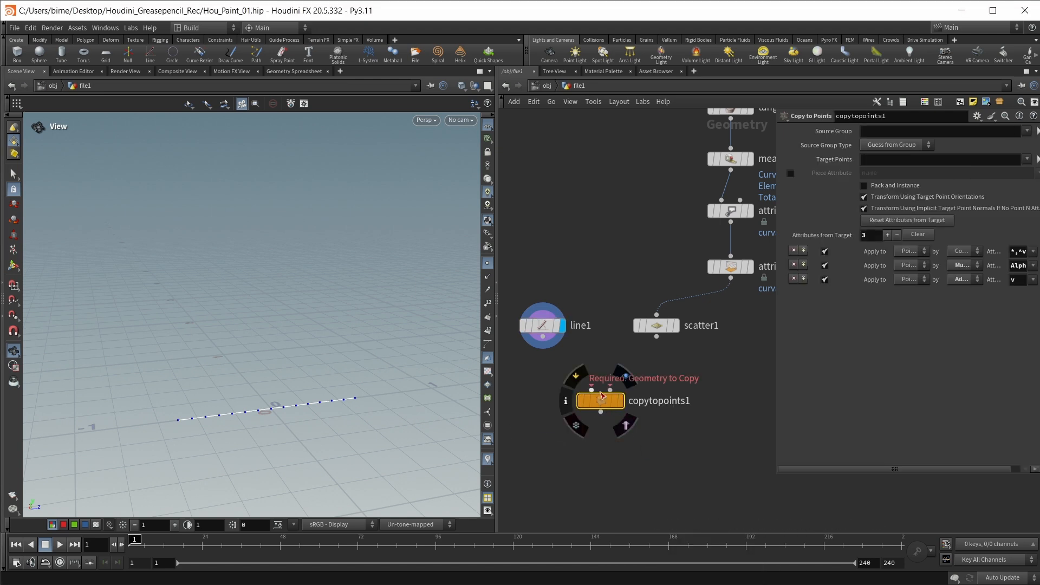
{"action": "left_click_drag", "start_coordinate": [543, 337], "coordinate": [591, 387]}
{"action": "left_click_drag", "start_coordinate": [656, 337], "coordinate": [624, 401]}
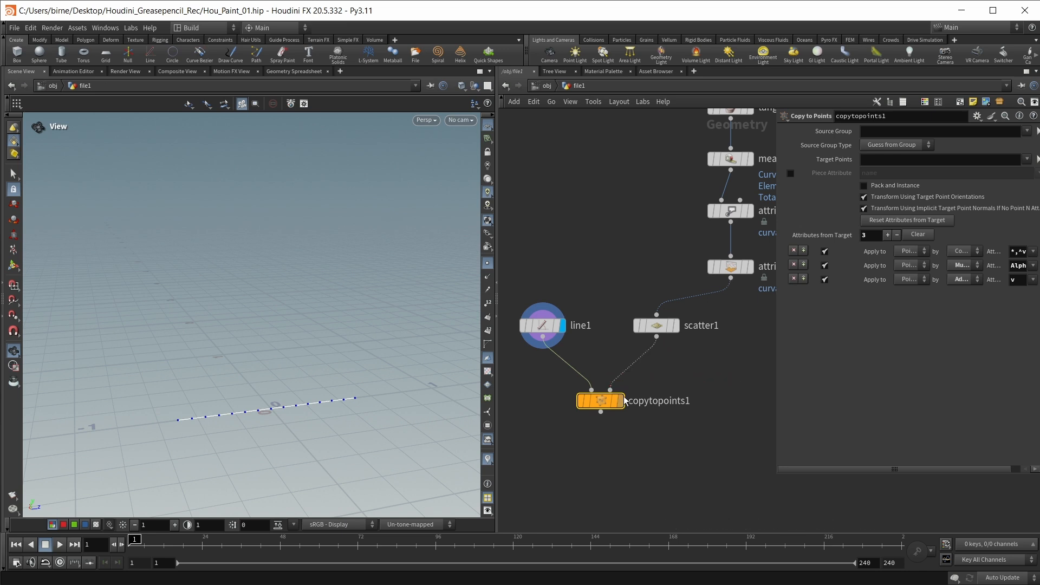
{"action": "left_click", "coordinate": [621, 401]}
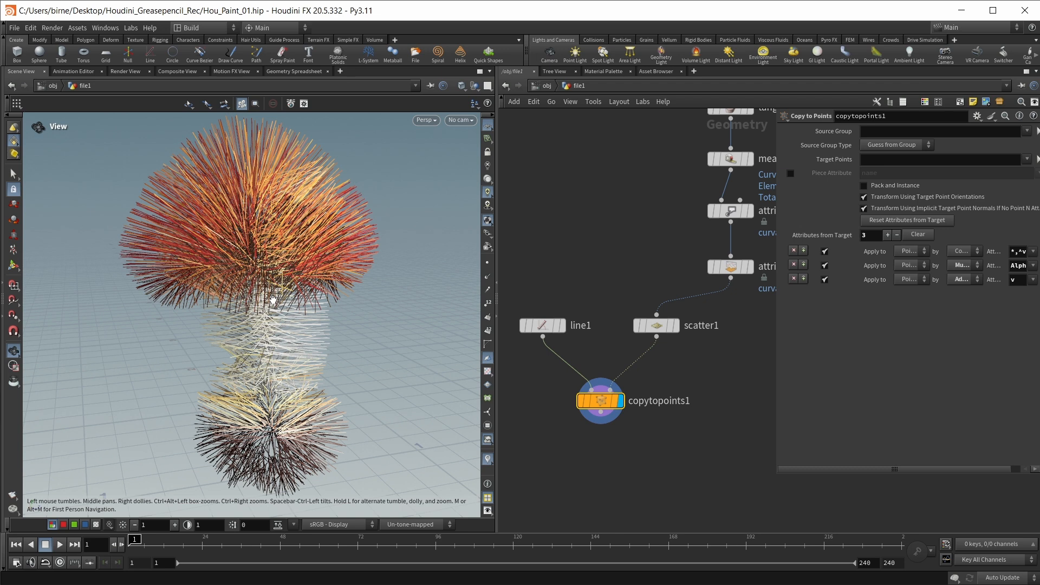
- Check the point attributes of scatter1 and insert an Attribute Rename node between scatter1 and copytopoints1
{"action": "left_click", "coordinate": [653, 320]}
{"action": "left_click", "coordinate": [625, 326]}
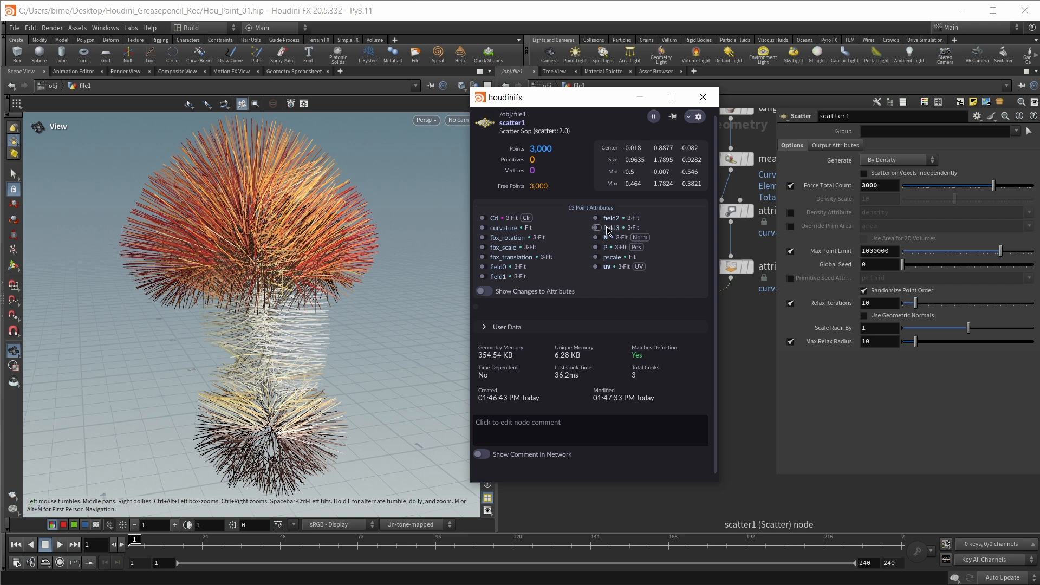
{"action": "left_click_drag", "start_coordinate": [619, 111], "coordinate": [481, 85]}
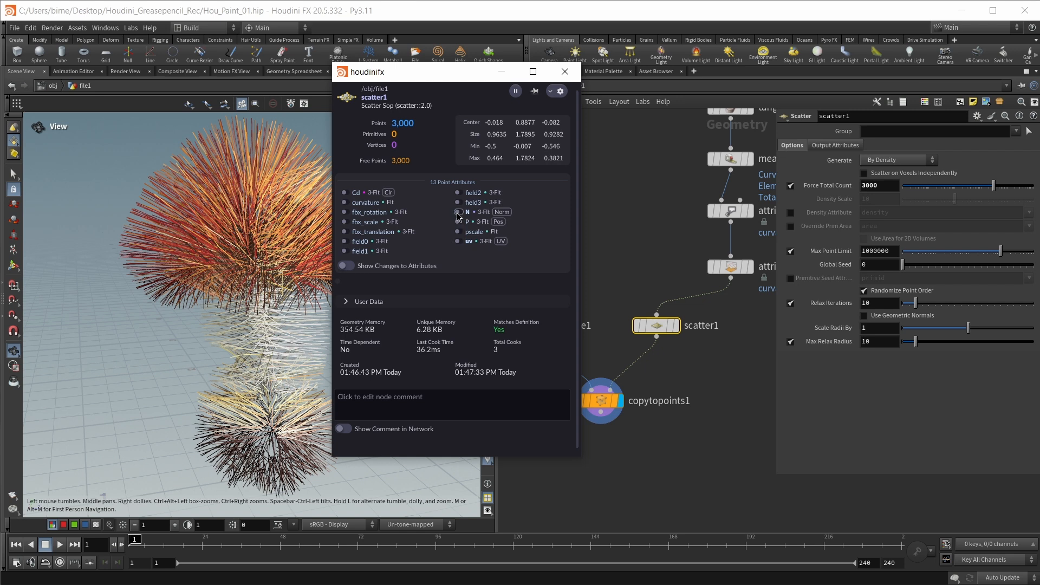
{"action": "left_click", "coordinate": [573, 76]}
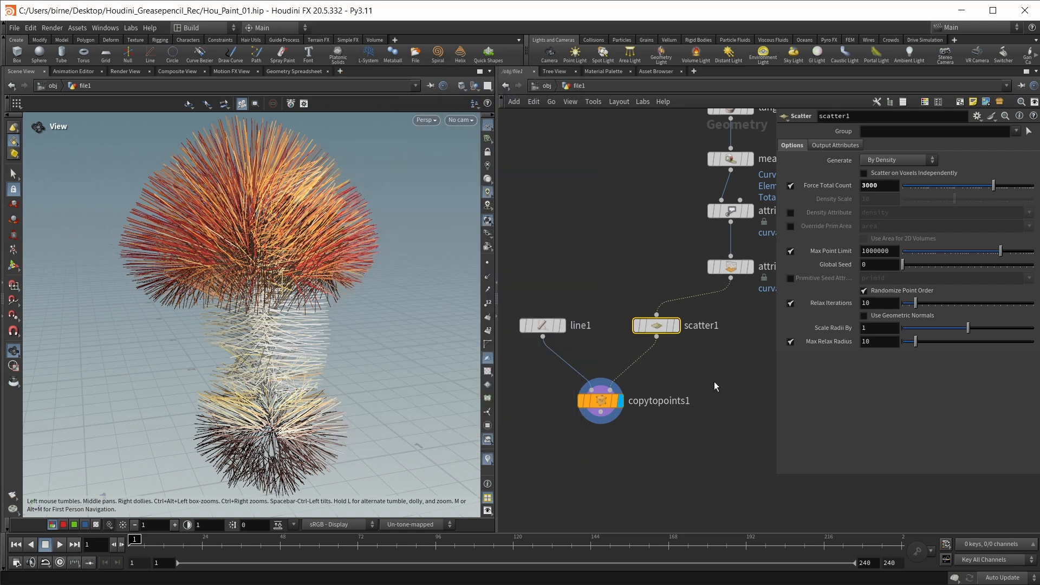
{"action": "key", "text": "Tab"}
{"action": "type", "text": "attrib re"}
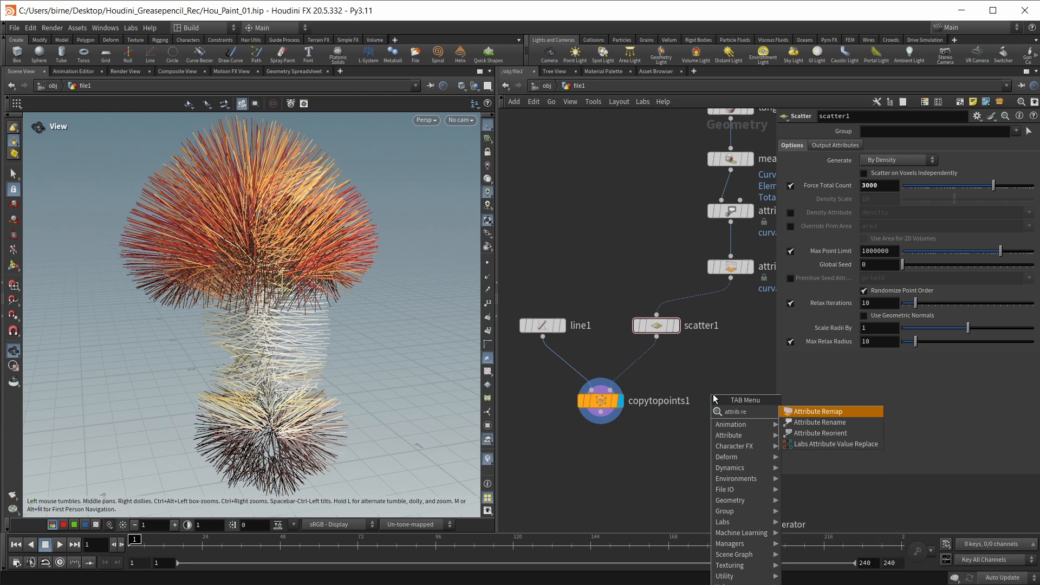
{"action": "key", "text": "Down"}
{"action": "key", "text": "Return"}
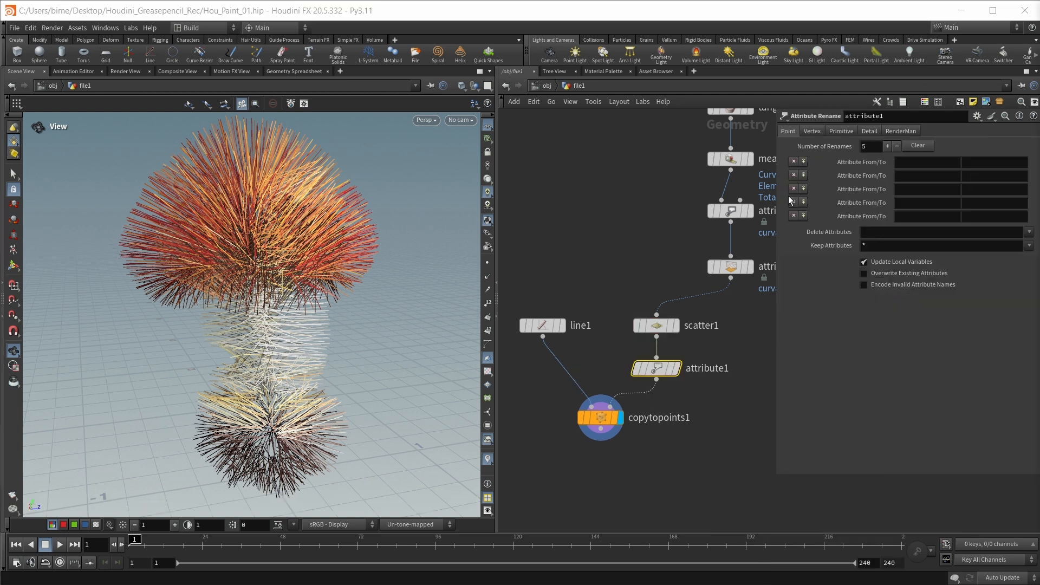
- Rename the point attribute field1 to N, overwriting existing attributes
{"action": "left_click", "coordinate": [908, 162]}
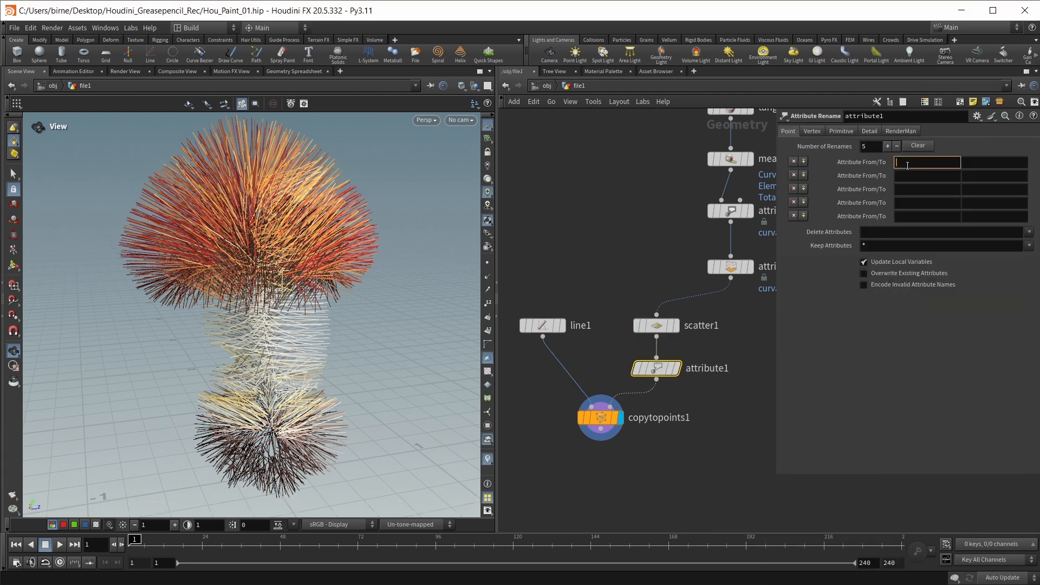
{"action": "type", "text": "fic"}
{"action": "type", "text": "ld"}
{"action": "type", "text": "1"}
{"action": "left_click", "coordinate": [1010, 162]}
{"action": "type", "text": "N"}
{"action": "key", "text": "Return"}
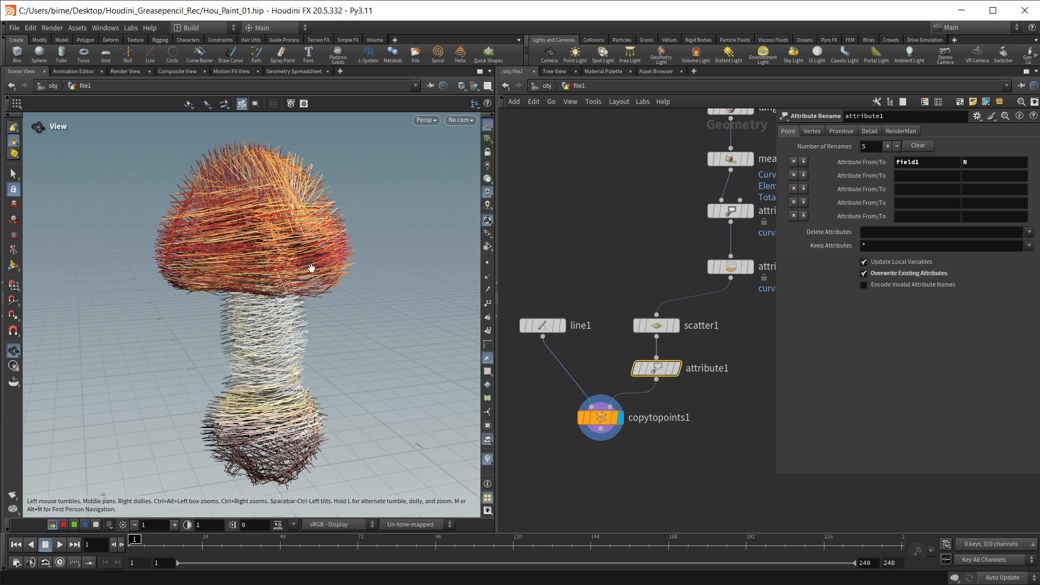
- Add a Ray node projecting copytopoints1 onto attribremap1, display it, and set its method to Minimum Distance
{"action": "middle_click_drag", "start_coordinate": [701, 456], "coordinate": [655, 448]}
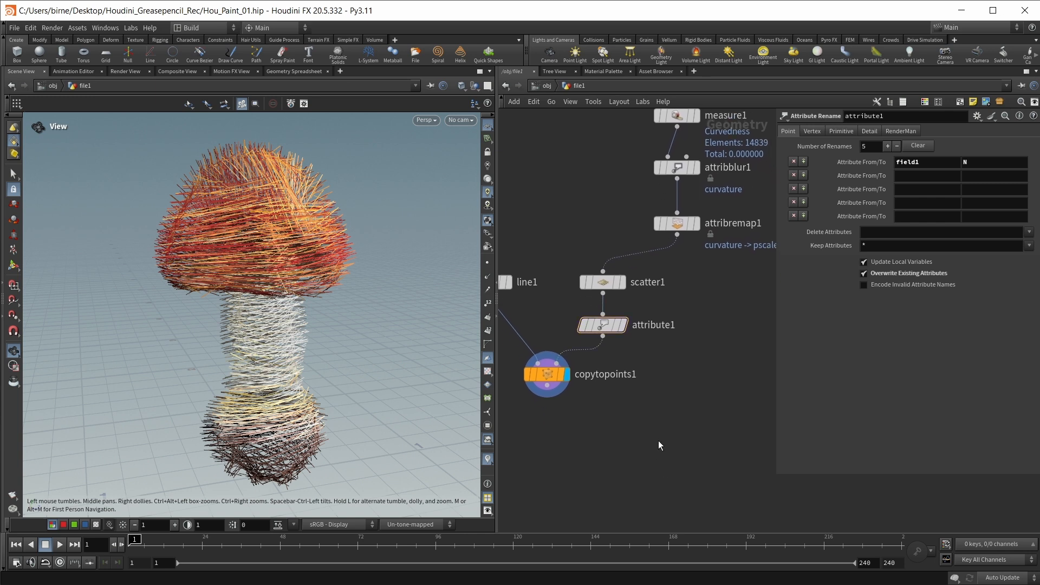
{"action": "key", "text": "Tab"}
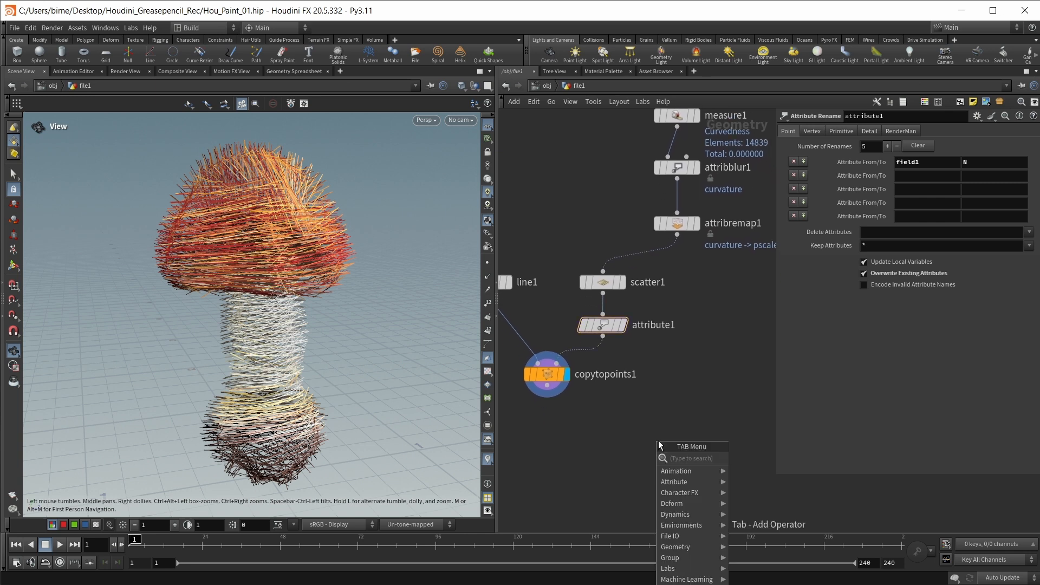
{"action": "type", "text": "ray"}
{"action": "key", "text": "Return"}
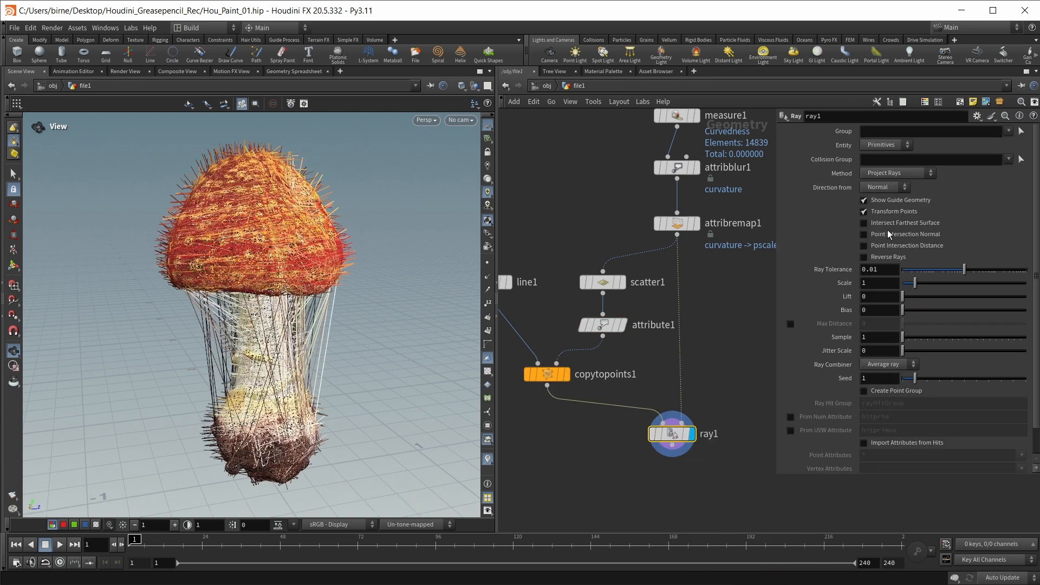
{"action": "left_click", "coordinate": [882, 173]}
{"action": "left_click", "coordinate": [885, 184]}
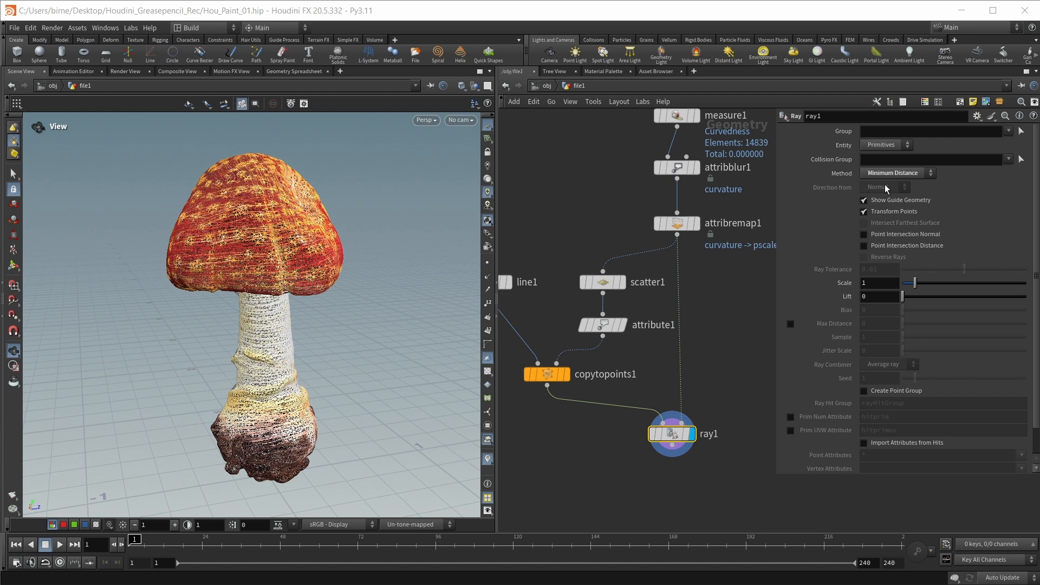
- Add a Smooth node after ray1, display it, and set its strength to 50
{"action": "middle_click_drag", "start_coordinate": [678, 453], "coordinate": [678, 401]}
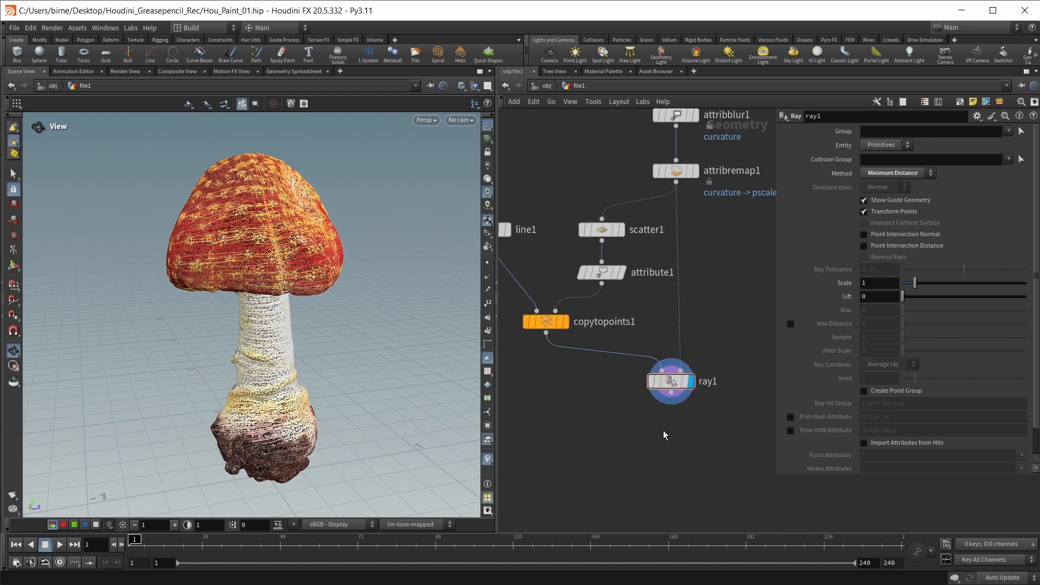
{"action": "key", "text": "Tab"}
{"action": "type", "text": "smooth"}
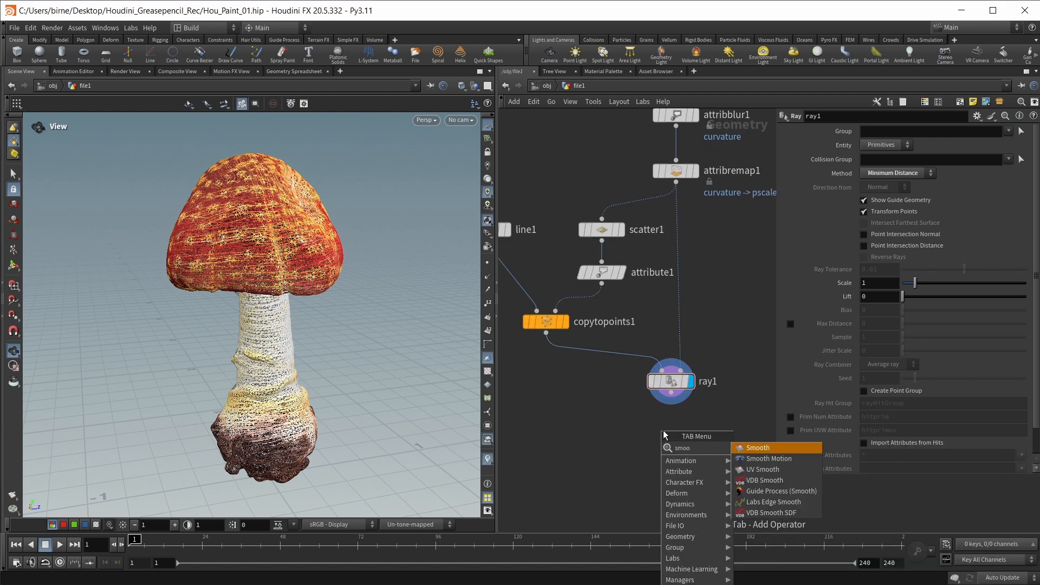
{"action": "key", "text": "Return"}
{"action": "left_click", "coordinate": [663, 430]}
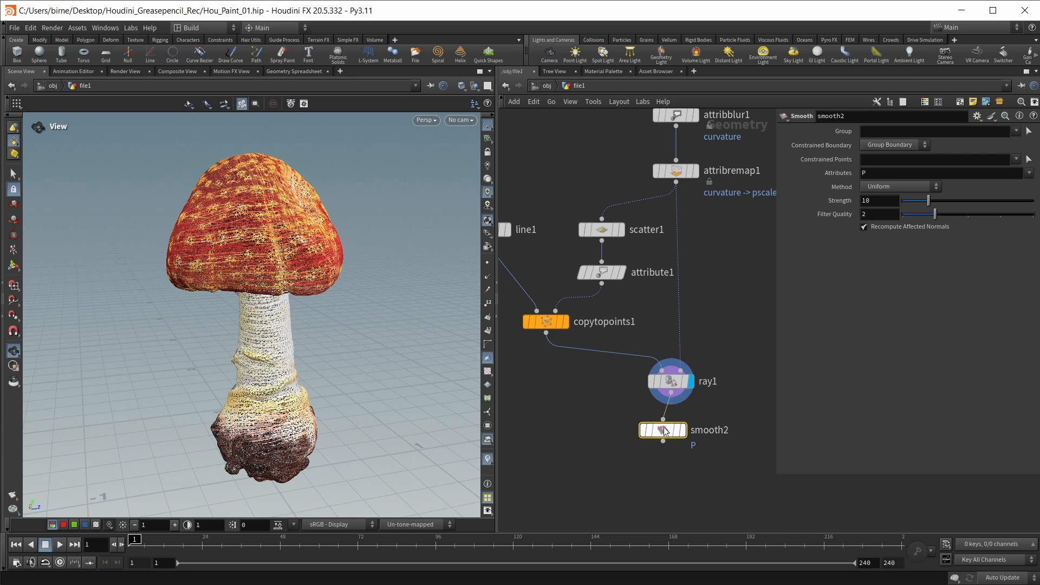
{"action": "type", "text": "50"}
{"action": "key", "text": "Return"}
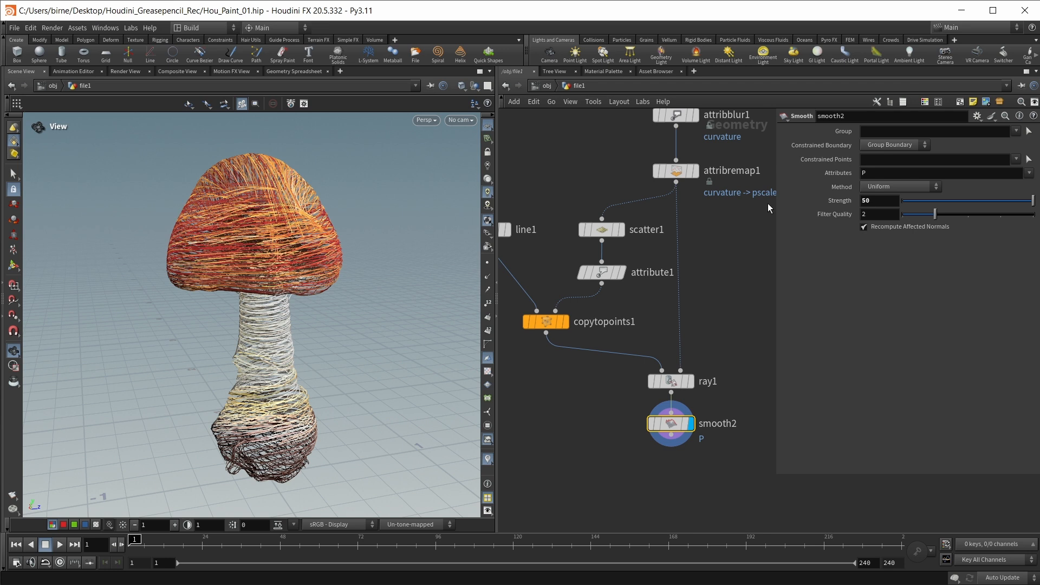
- Add a Resample node after smooth2, display it, and set a 0.01 segment length with the Curve U Attribute output enabled
{"action": "key", "text": "f"}
{"action": "key", "text": "Tab"}
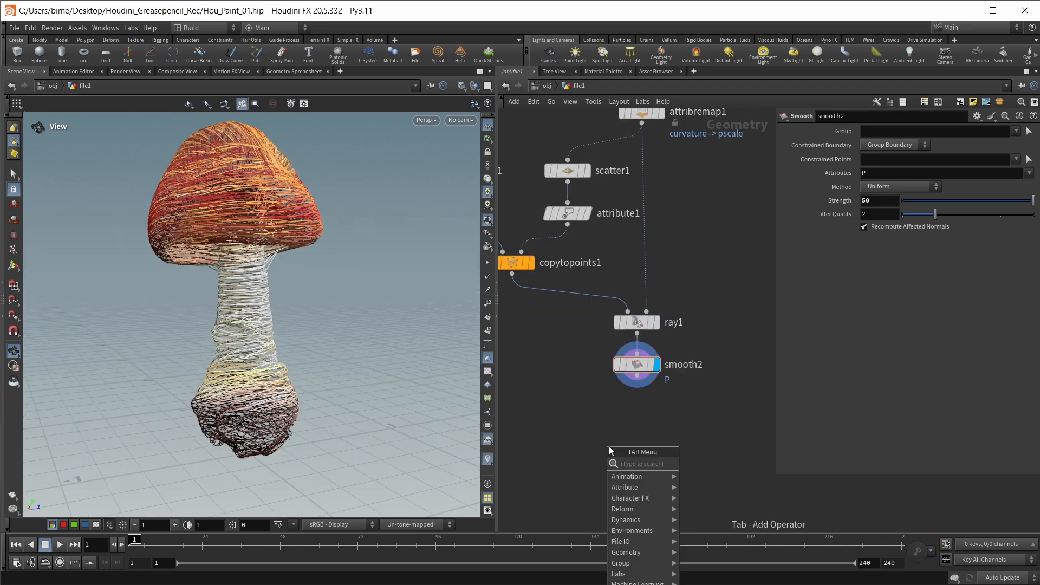
{"action": "type", "text": "res"}
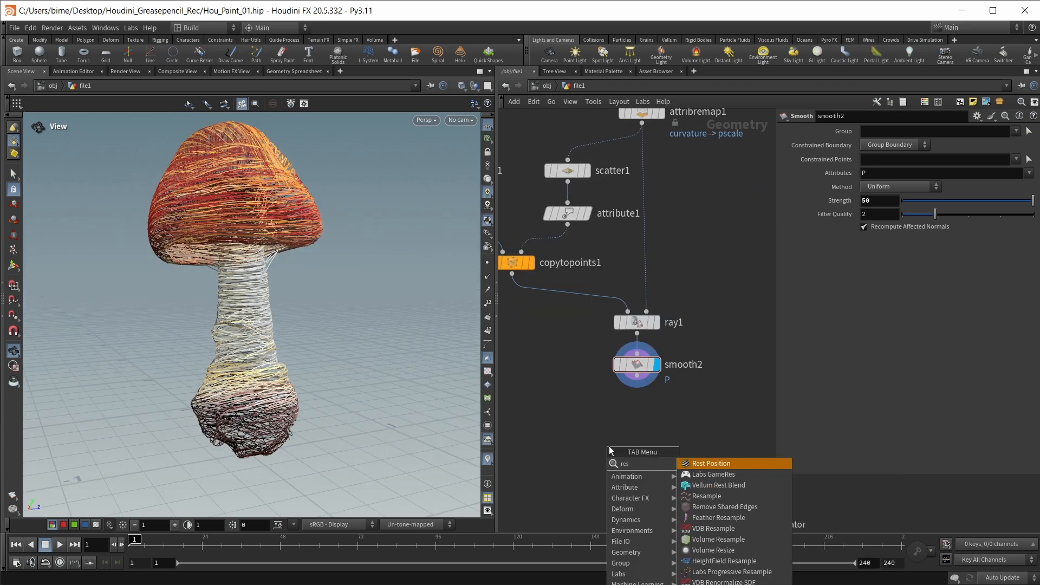
{"action": "left_click", "coordinate": [707, 495]}
{"action": "type", "text": "0"}
{"action": "key", "text": "Return"}
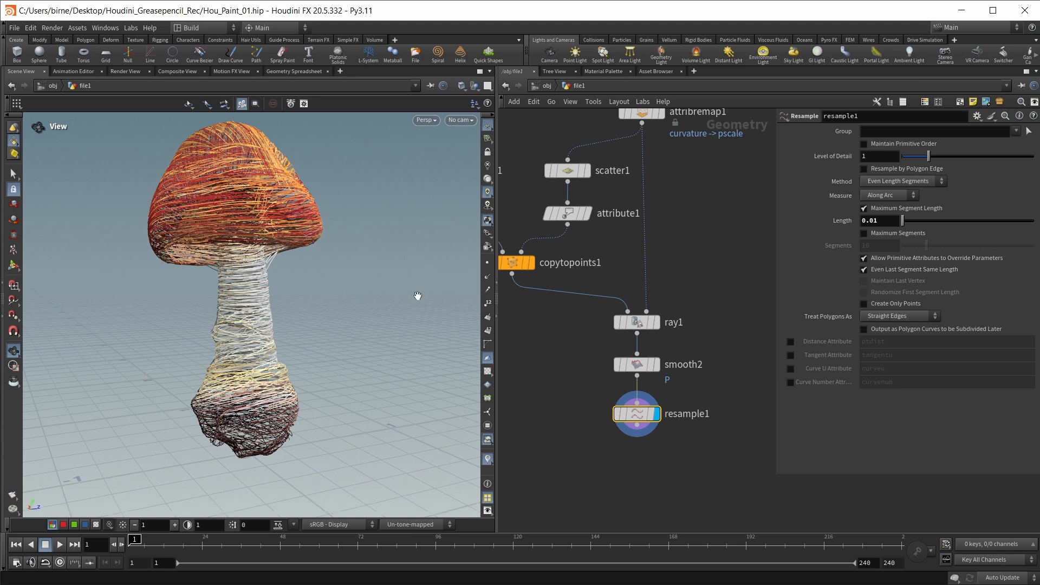
{"action": "middle_click_drag", "start_coordinate": [642, 475], "coordinate": [636, 447]}
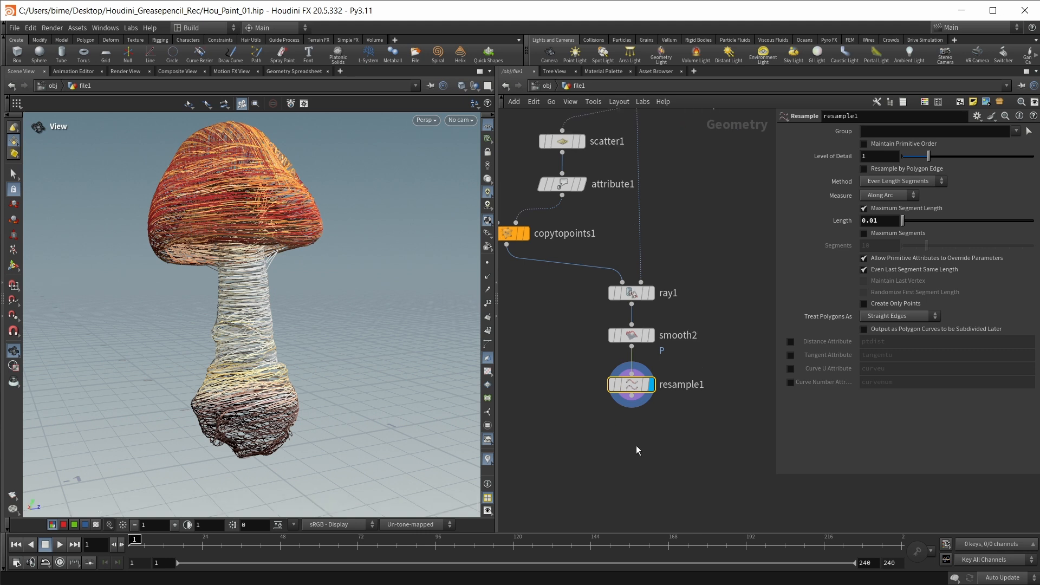
{"action": "left_click", "coordinate": [790, 369]}
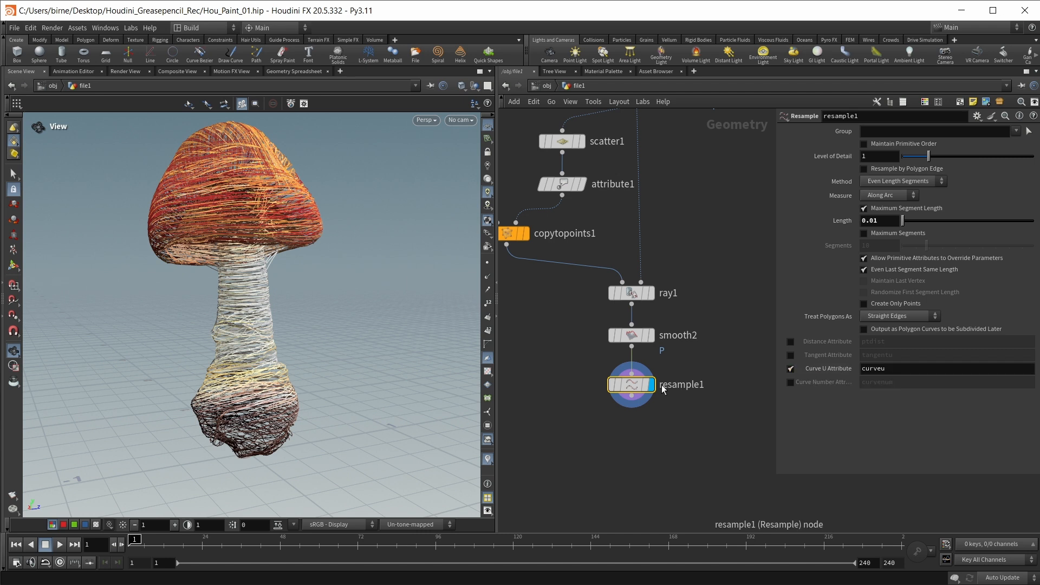
{"action": "mouse_move", "coordinate": [643, 390]}
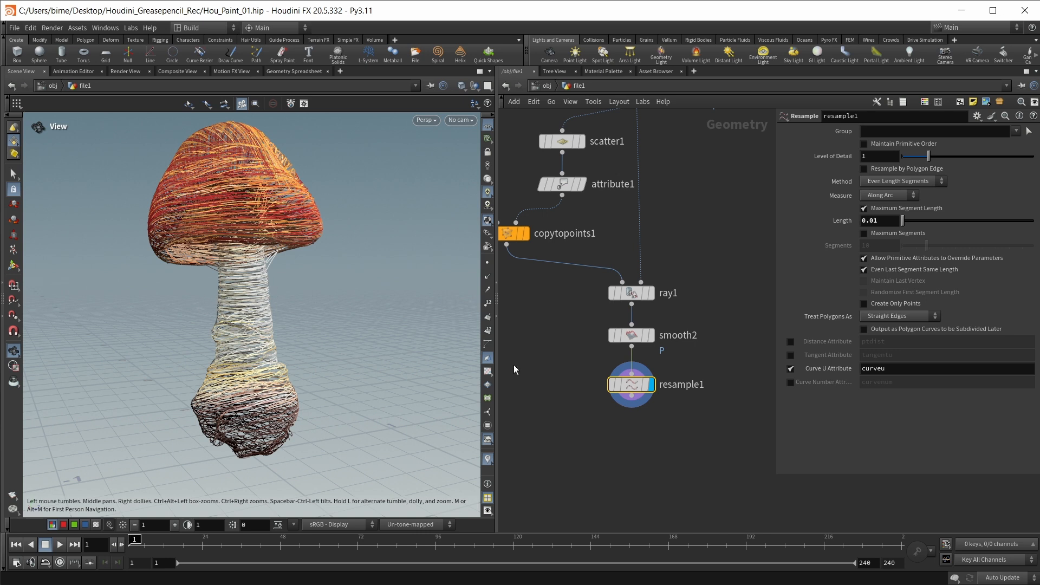
- Add an Attribute Remap node after resample1, display it, and remap curveu to the new attribute pscale
{"action": "key", "text": "Tab"}
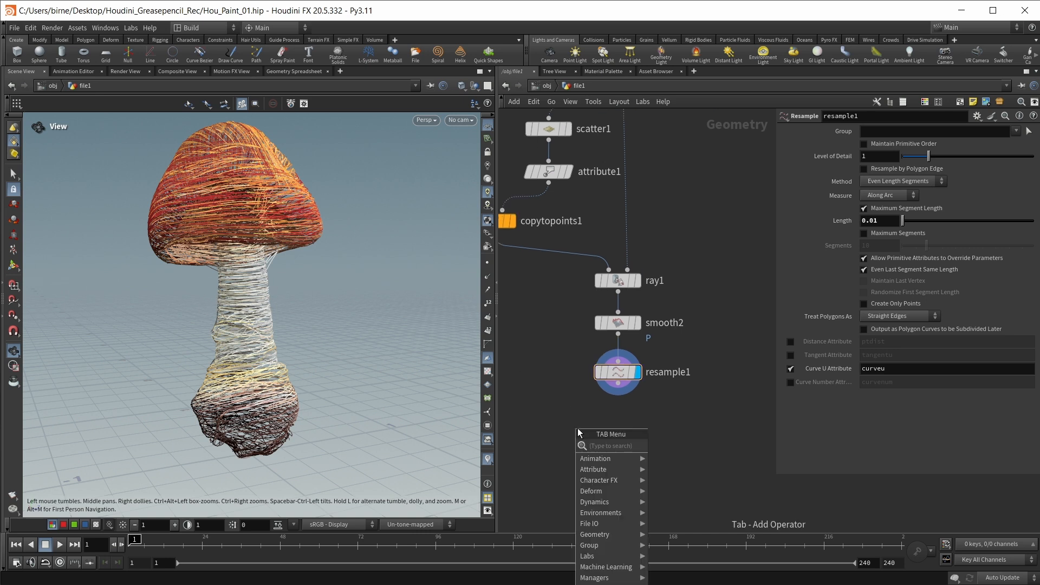
{"action": "type", "text": "attrib rem"}
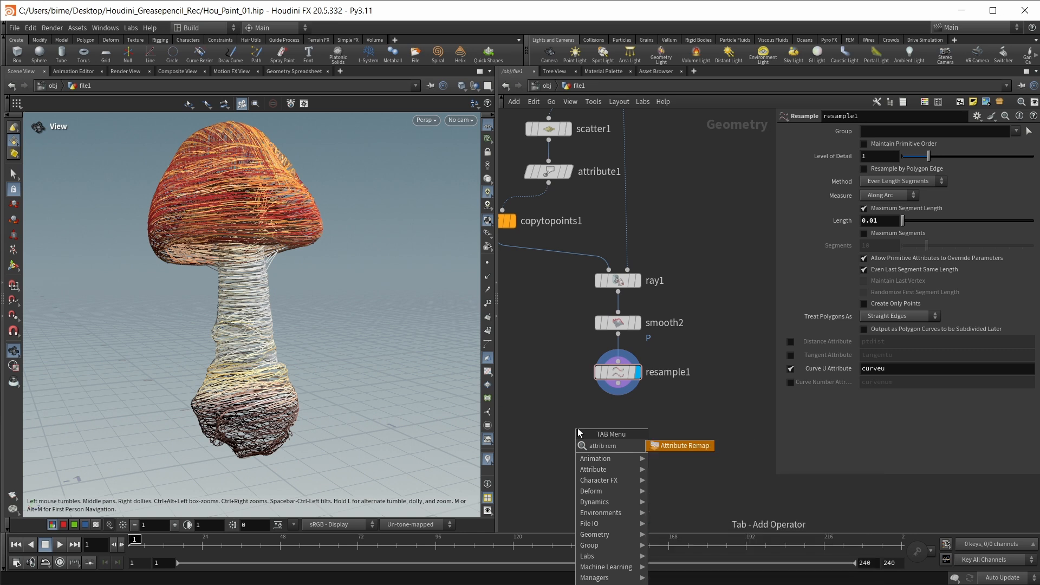
{"action": "key", "text": "Return"}
{"action": "left_click", "coordinate": [1029, 172]}
{"action": "left_click", "coordinate": [1007, 187]}
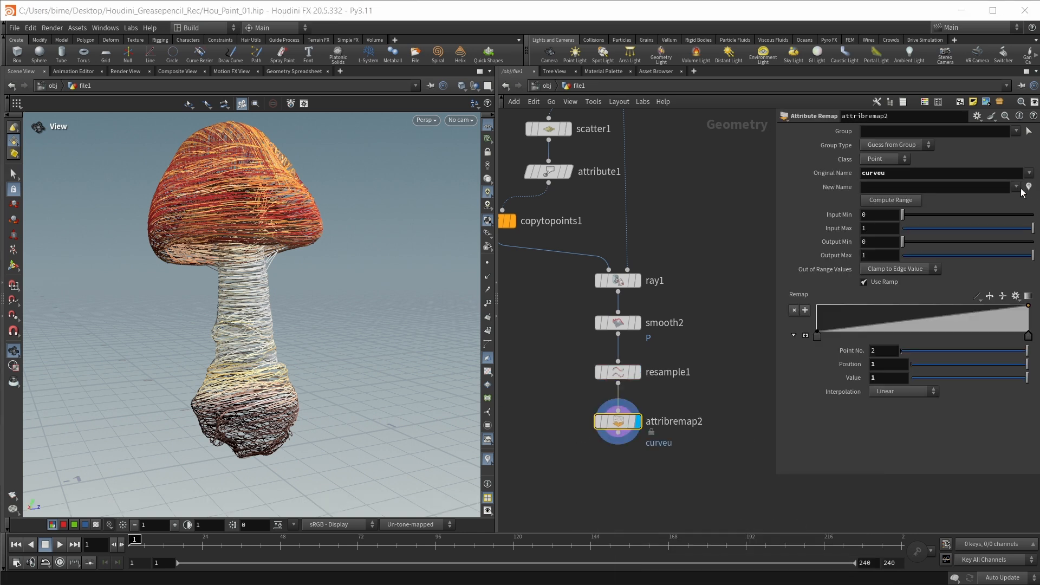
{"action": "left_click", "coordinate": [972, 187]}
{"action": "type", "text": "pscale"}
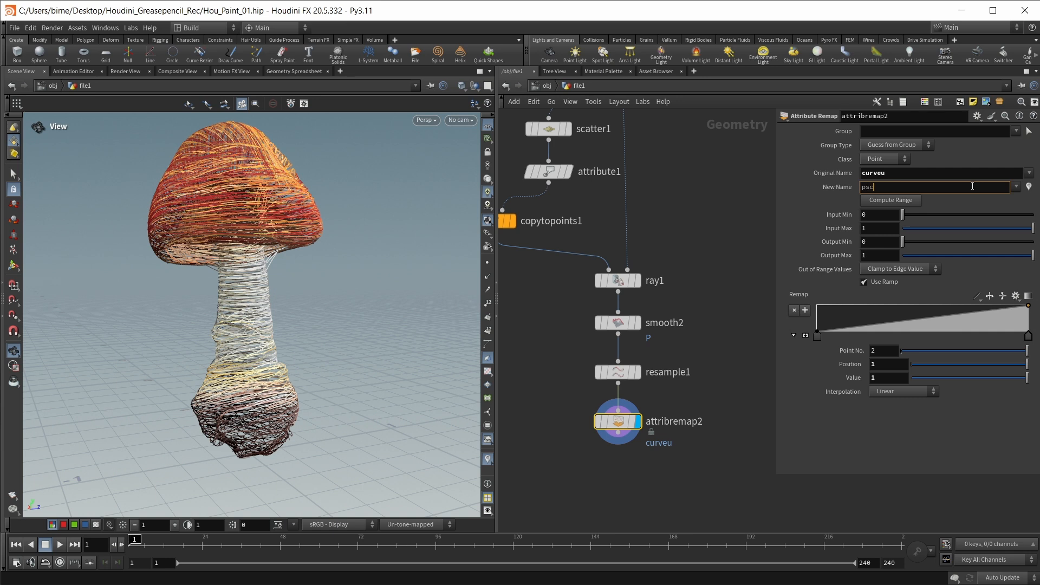
{"action": "key", "text": "Return"}
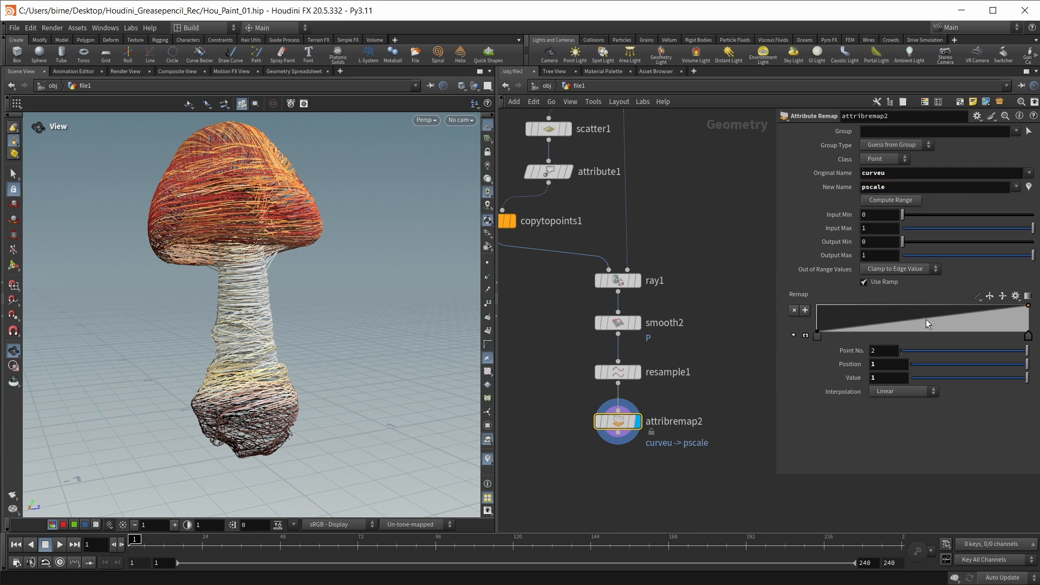
- Shape the remap ramp into a centred peak falling to 0 at both ends, with Catmull-Rom interpolation
{"action": "left_click_drag", "start_coordinate": [925, 319], "coordinate": [924, 302]}
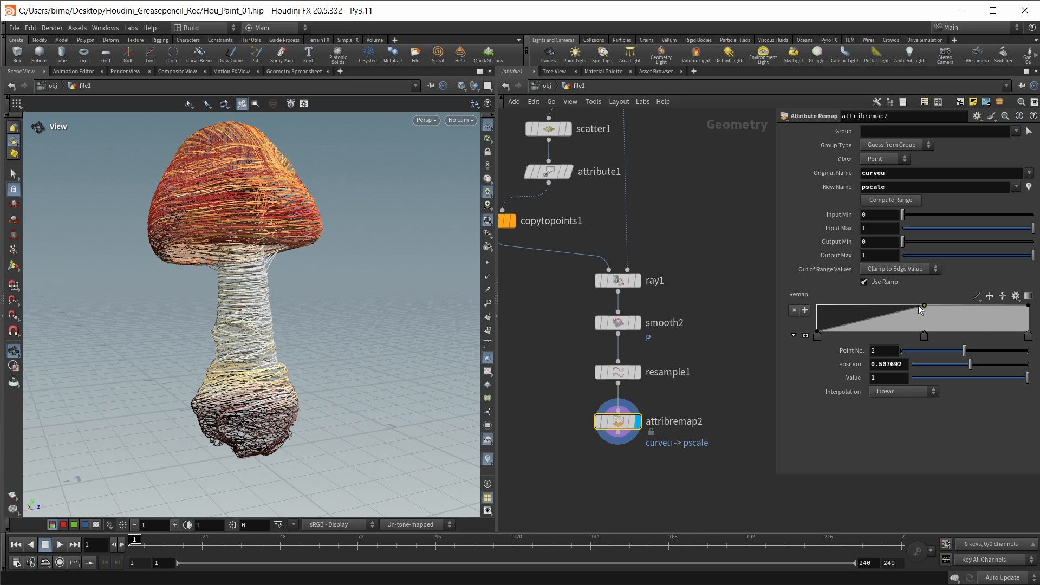
{"action": "left_click_drag", "start_coordinate": [1027, 305], "coordinate": [1028, 335]}
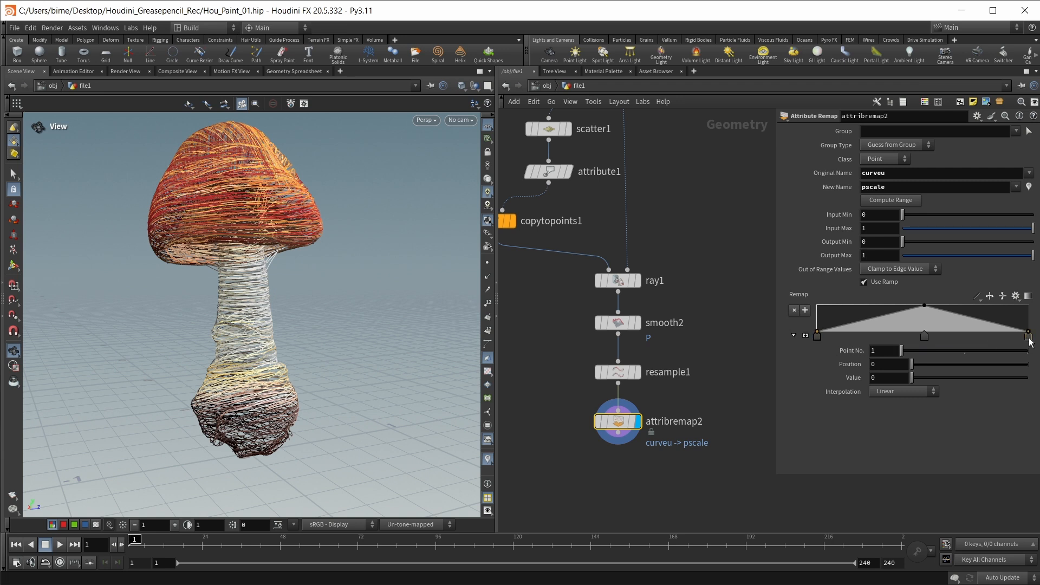
{"action": "left_click", "coordinate": [912, 391]}
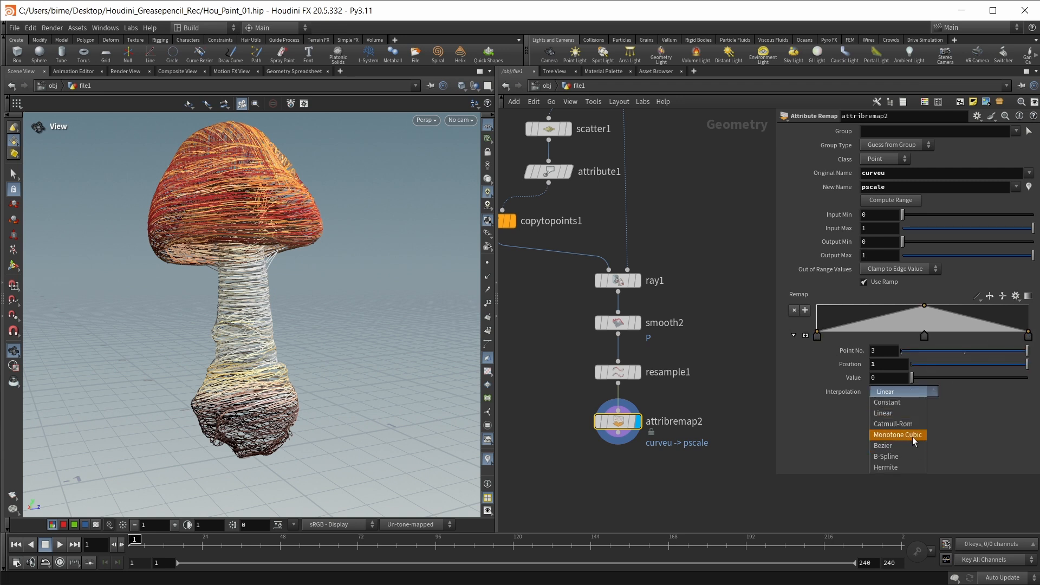
{"action": "left_click", "coordinate": [906, 424]}
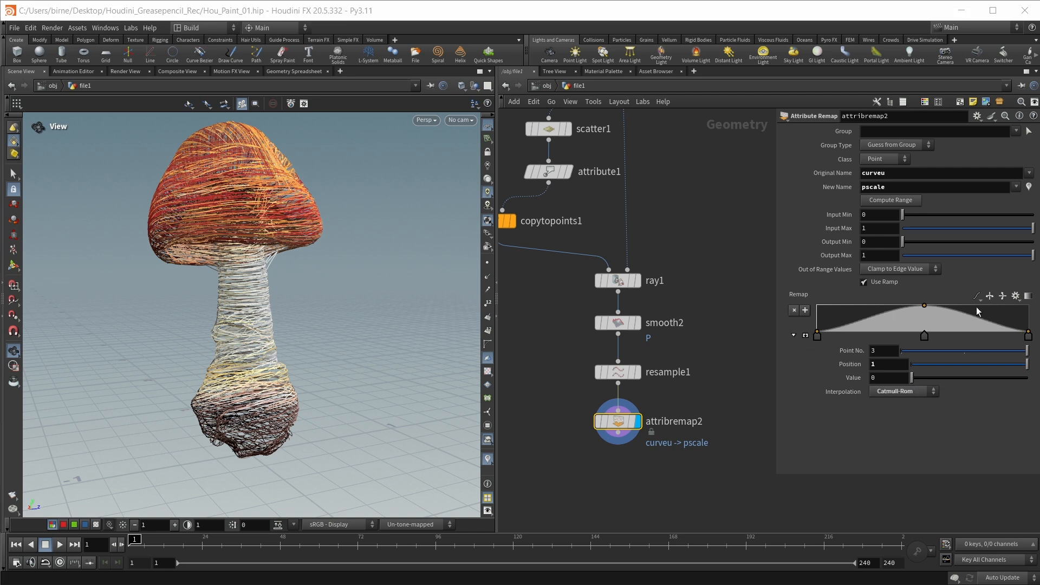
- Set the Output Max of attribremap2 to .015
{"action": "left_click", "coordinate": [873, 255]}
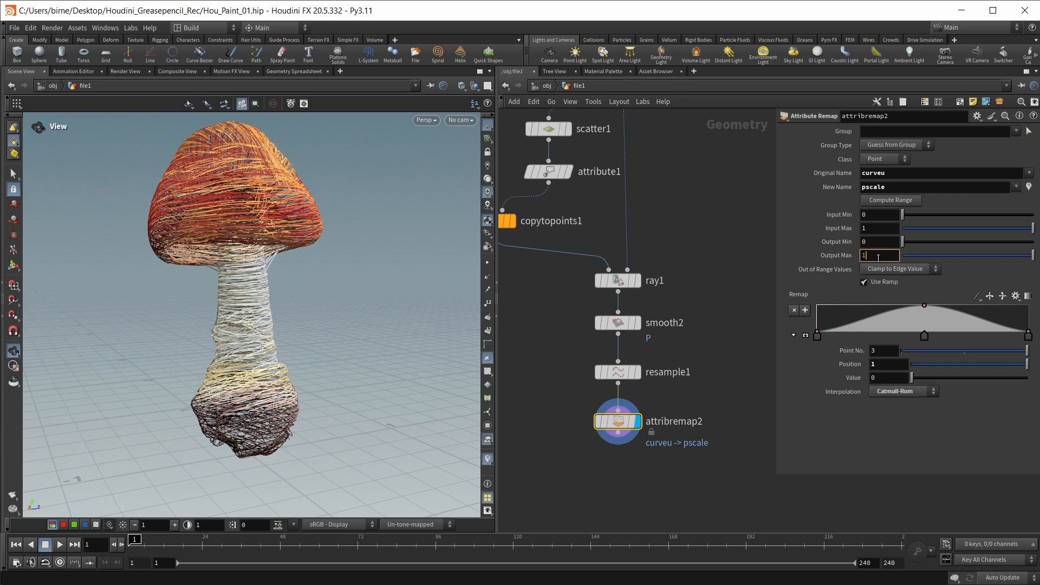
{"action": "key", "text": "BackSpace"}
{"action": "type", "text": ".015"}
{"action": "key", "text": "Return"}
- Add a Sweep node after attribremap2, display it, and make its surface shape a Round Tube with radius 1
{"action": "scroll", "coordinate": [561, 441], "scroll_direction": "down", "scroll_amount": 2}
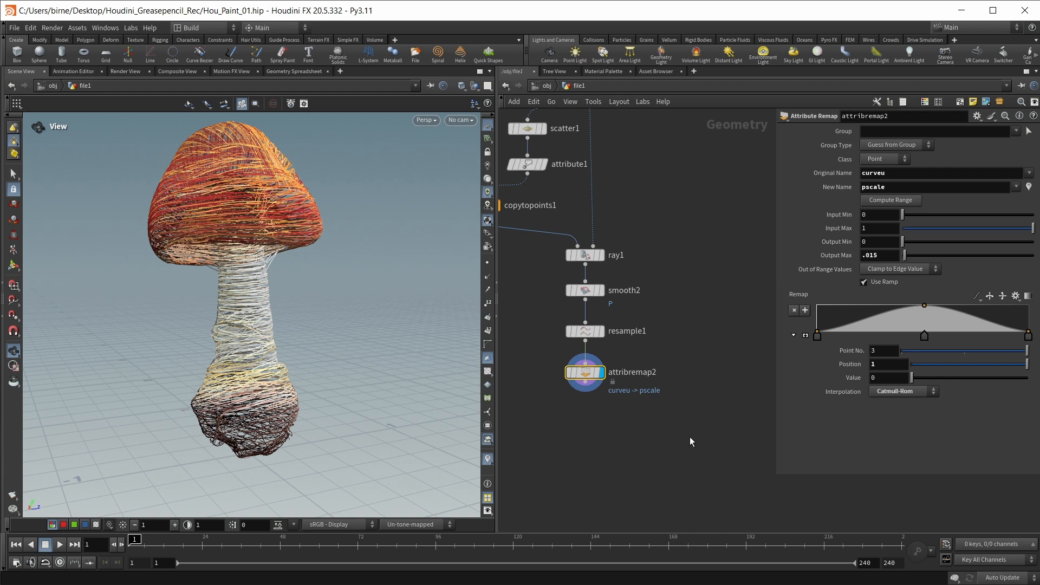
{"action": "key", "text": "Tab"}
{"action": "type", "text": "swee"}
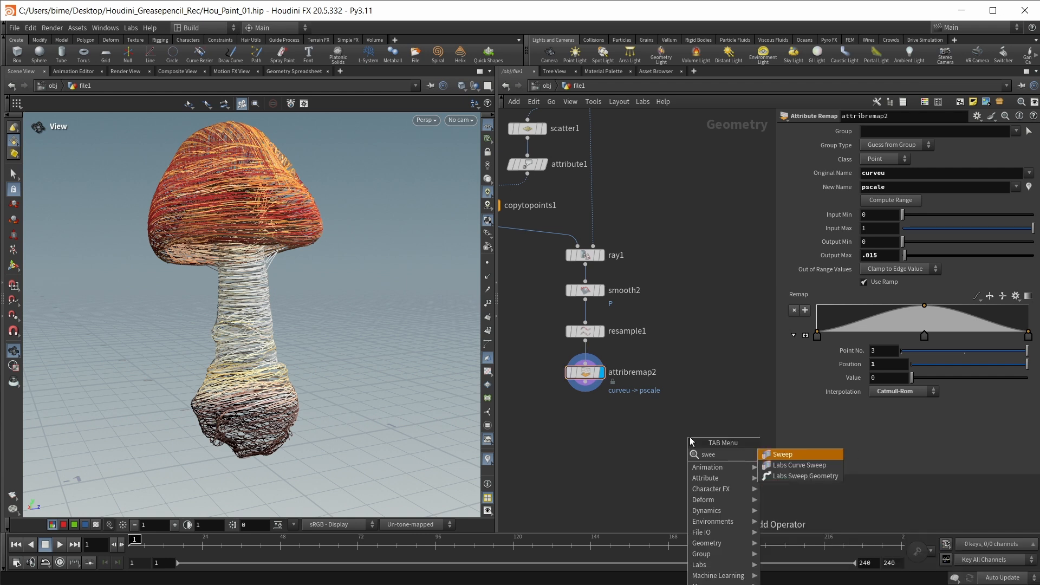
{"action": "key", "text": "Return"}
{"action": "left_click", "coordinate": [692, 419]}
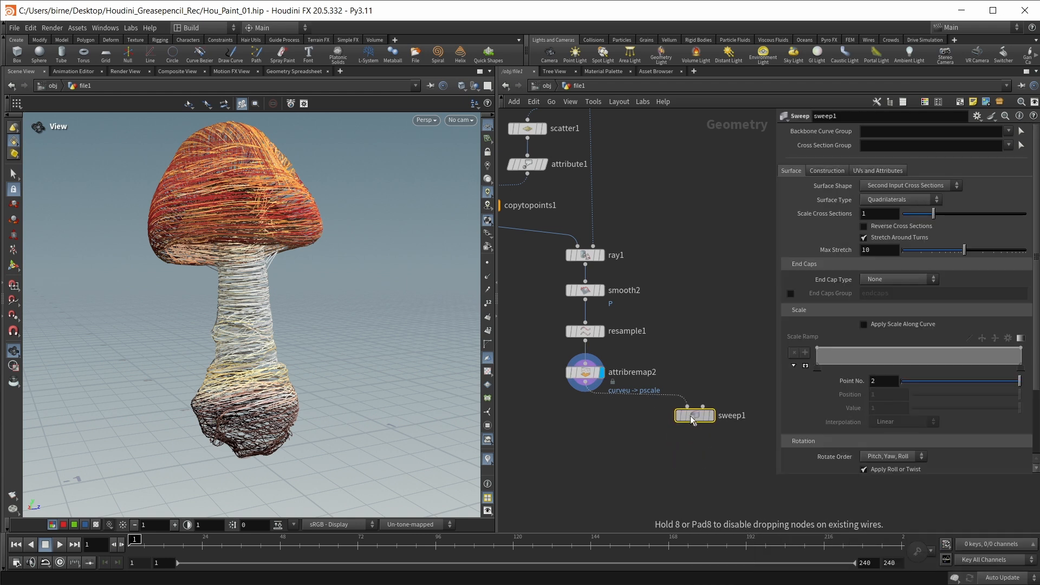
{"action": "left_click", "coordinate": [710, 415]}
{"action": "left_click", "coordinate": [872, 187]}
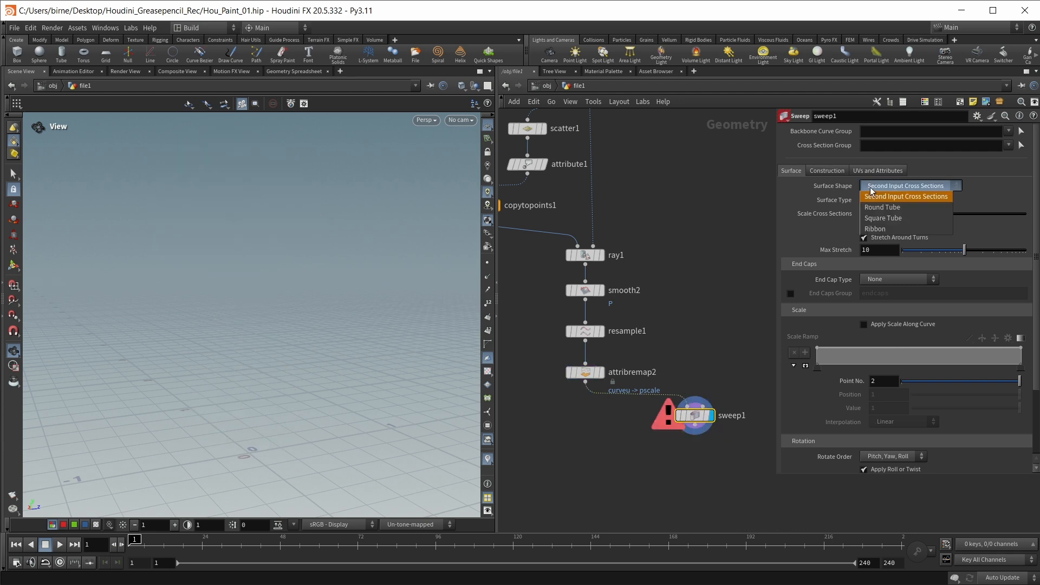
{"action": "left_click", "coordinate": [876, 208]}
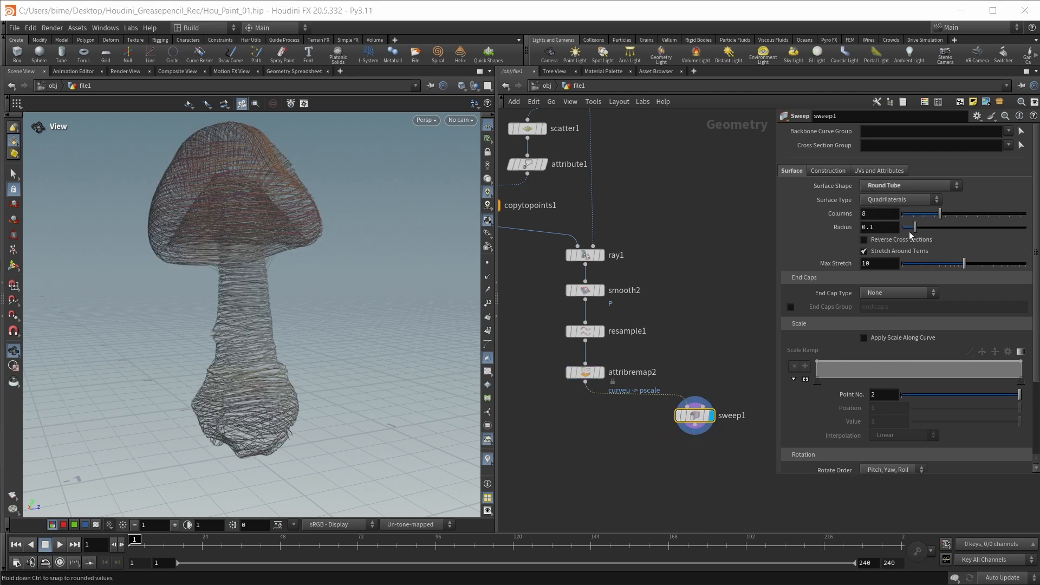
{"action": "left_click_drag", "start_coordinate": [917, 235], "coordinate": [1027, 235]}
{"action": "left_click_drag", "start_coordinate": [299, 234], "coordinate": [278, 248]}
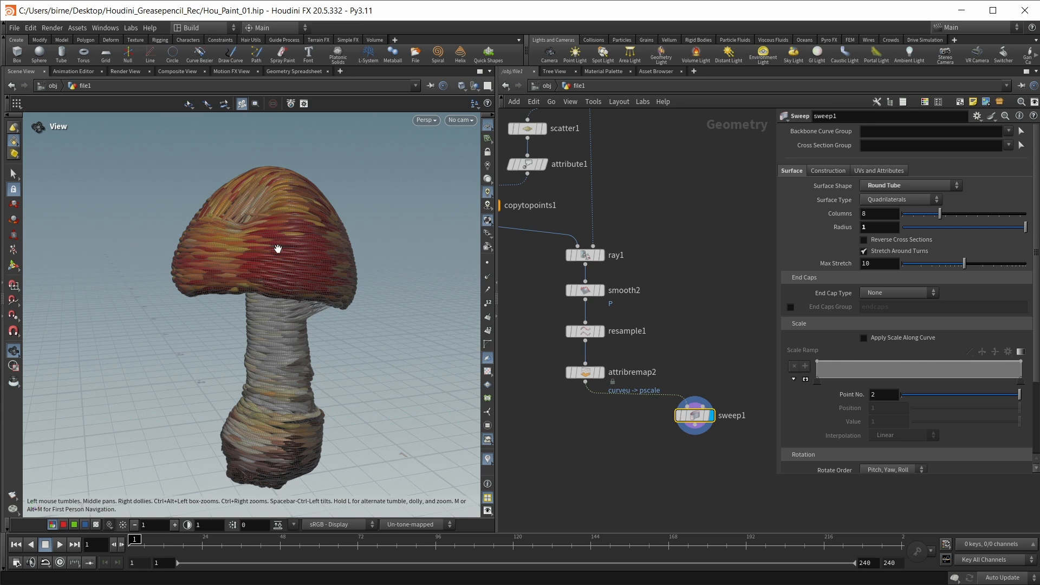
- Set the Global Seed of scatter1 to $F, play the animation to preview the strokes, and return to the first frame
{"action": "scroll", "coordinate": [650, 478], "scroll_direction": "down", "scroll_amount": 2}
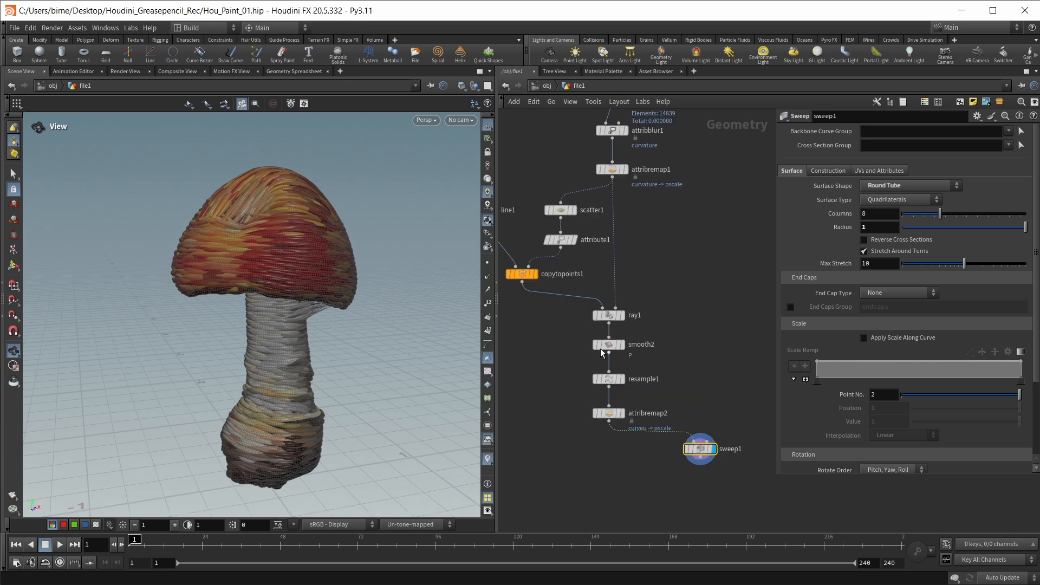
{"action": "middle_click_drag", "start_coordinate": [682, 282], "coordinate": [700, 297]}
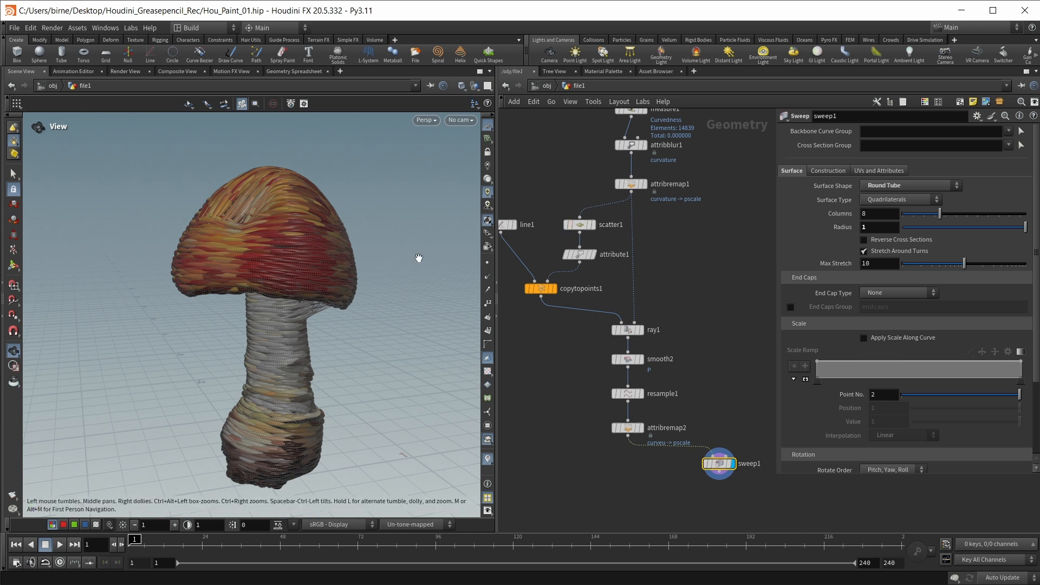
{"action": "left_click", "coordinate": [580, 231]}
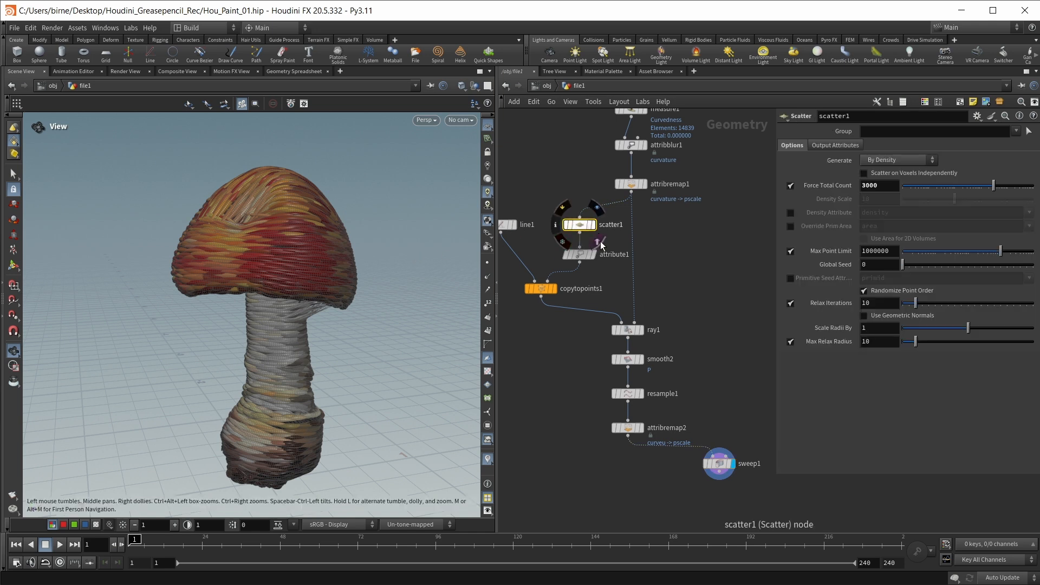
{"action": "left_click", "coordinate": [866, 264]}
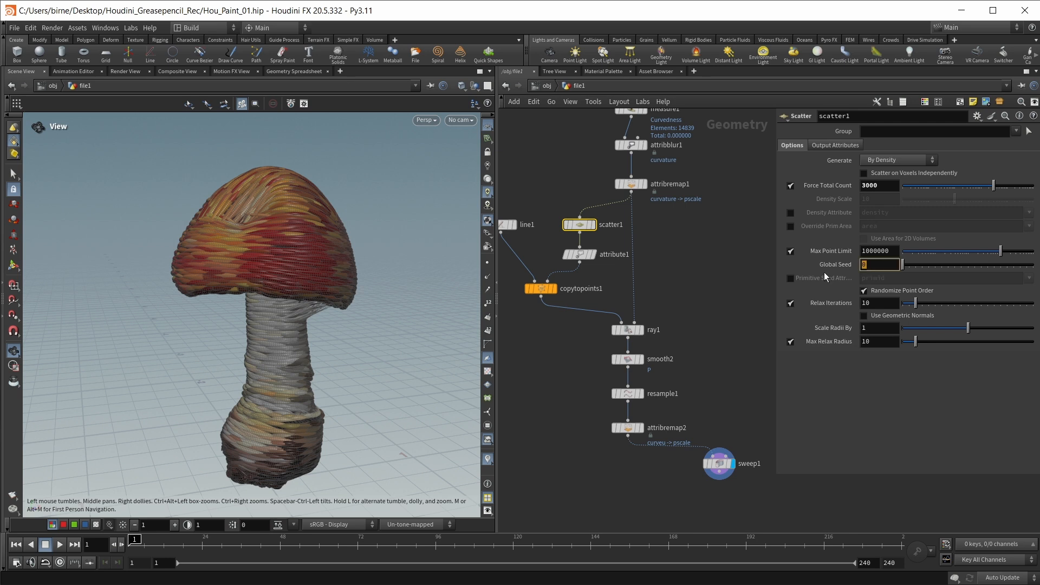
{"action": "type", "text": "$F"}
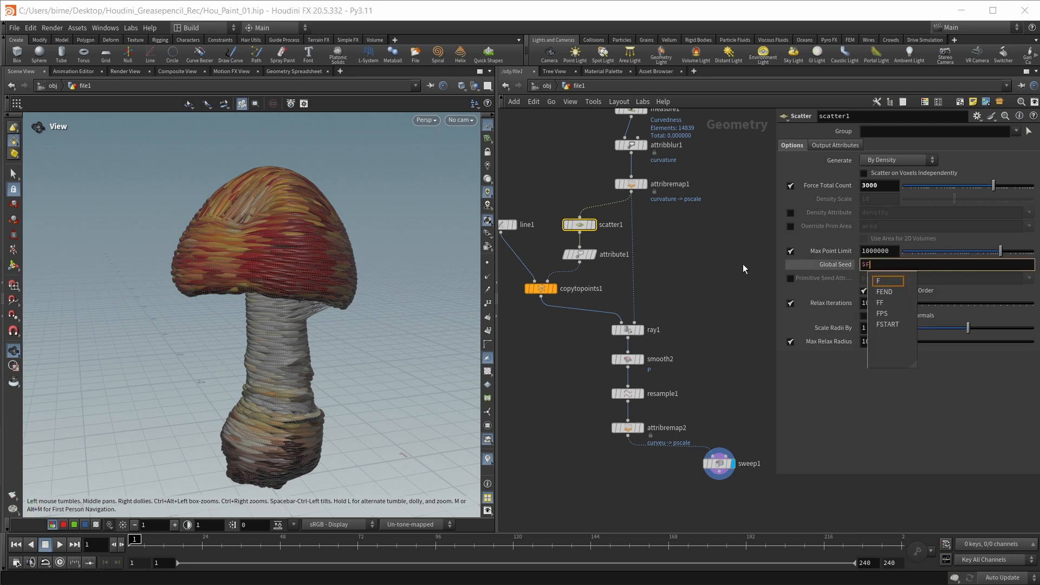
{"action": "key", "text": "Return"}
{"action": "key", "text": "Up"}
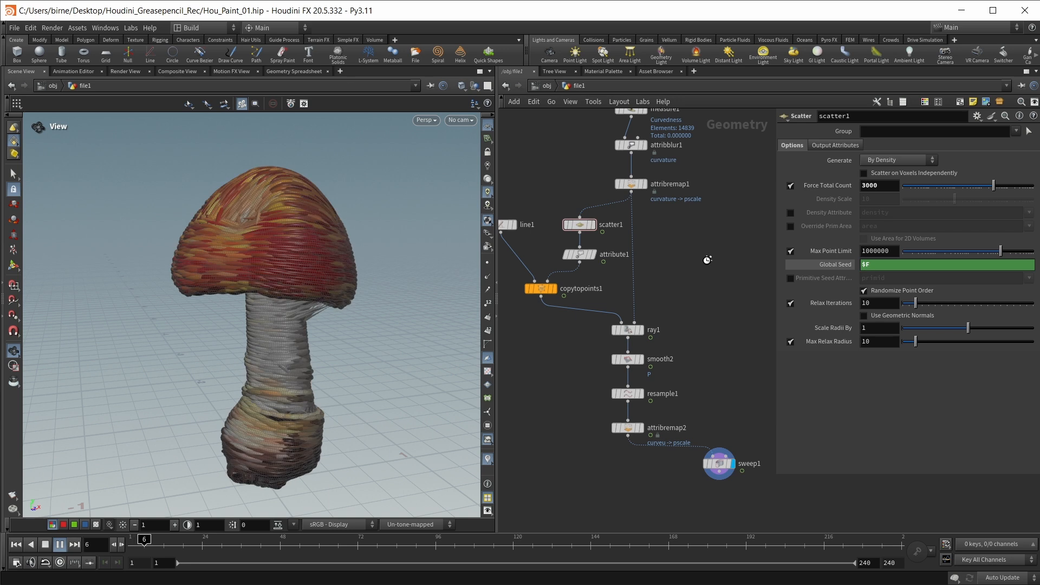
{"action": "key", "text": "ctrl+Up"}
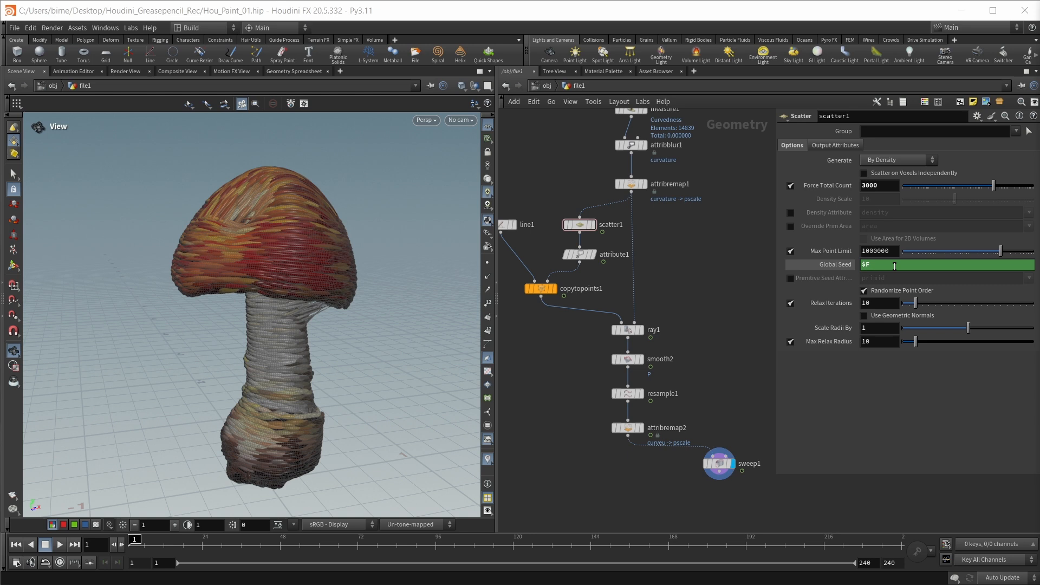
- Change the Global Seed of scatter1 to int(($F-1)/2) and advance frame by frame to frame 7 to check the strokes
{"action": "left_click", "coordinate": [901, 265]}
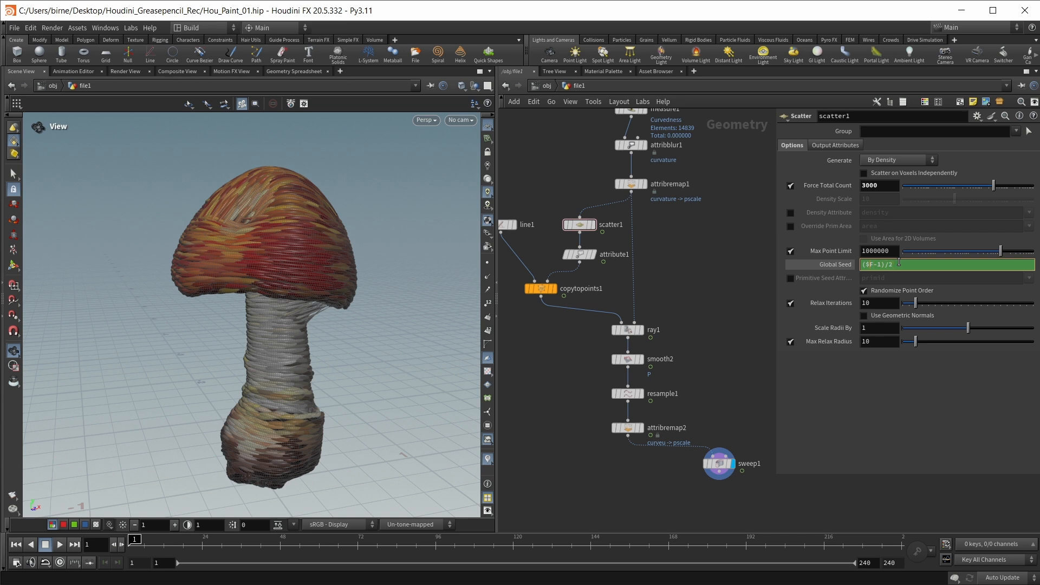
{"action": "type", "text": "("}
{"action": "type", "text": "int"}
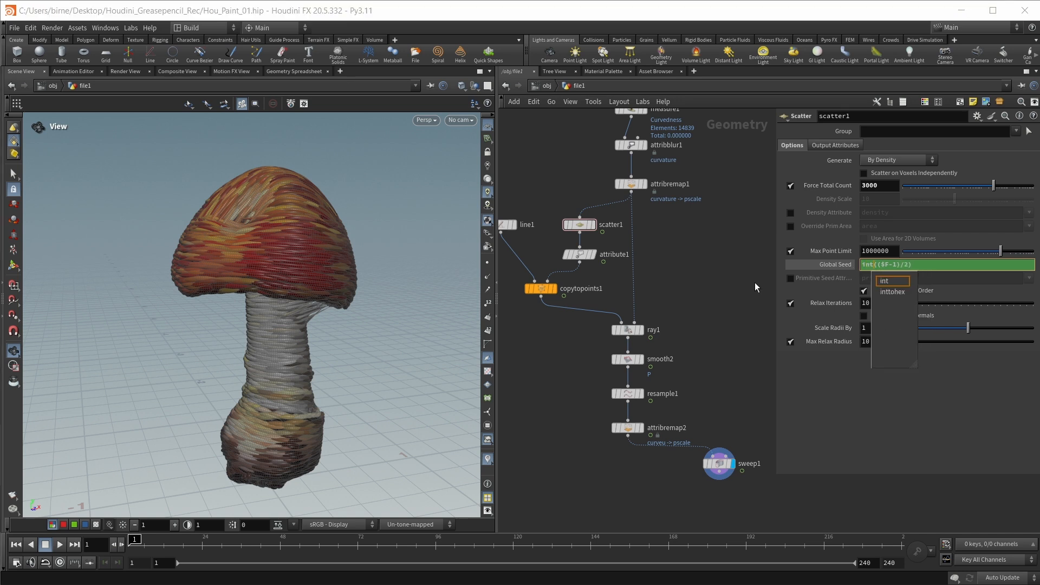
{"action": "left_click", "coordinate": [725, 298]}
{"action": "left_click", "coordinate": [713, 308]}
{"action": "key", "text": "Right"}
{"action": "key", "text": "Right"}
{"action": "key", "text": "Right"}
{"action": "key", "text": "Right"}
{"action": "key", "text": "Right"}
{"action": "key", "text": "Right"}
- Add a ROP Alembic Output node connected below attribremap2
{"action": "scroll", "coordinate": [628, 514], "scroll_direction": "up", "scroll_amount": 2}
{"action": "middle_click_drag", "start_coordinate": [628, 515], "coordinate": [618, 333]}
{"action": "key", "text": "Tab"}
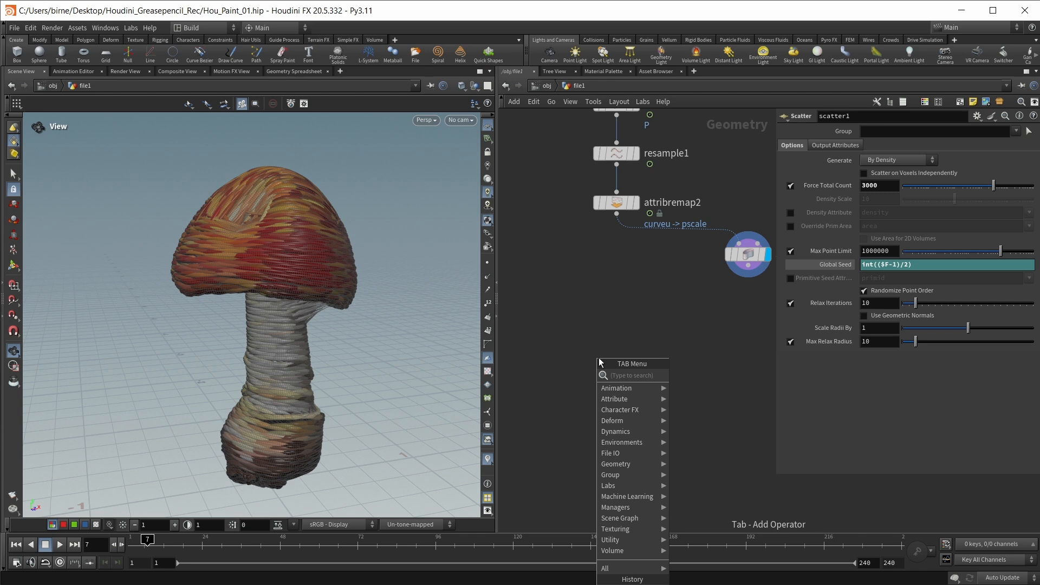
{"action": "type", "text": "r"}
{"action": "key", "text": "BackSpace"}
{"action": "type", "text": "rop"}
{"action": "key", "text": "Return"}
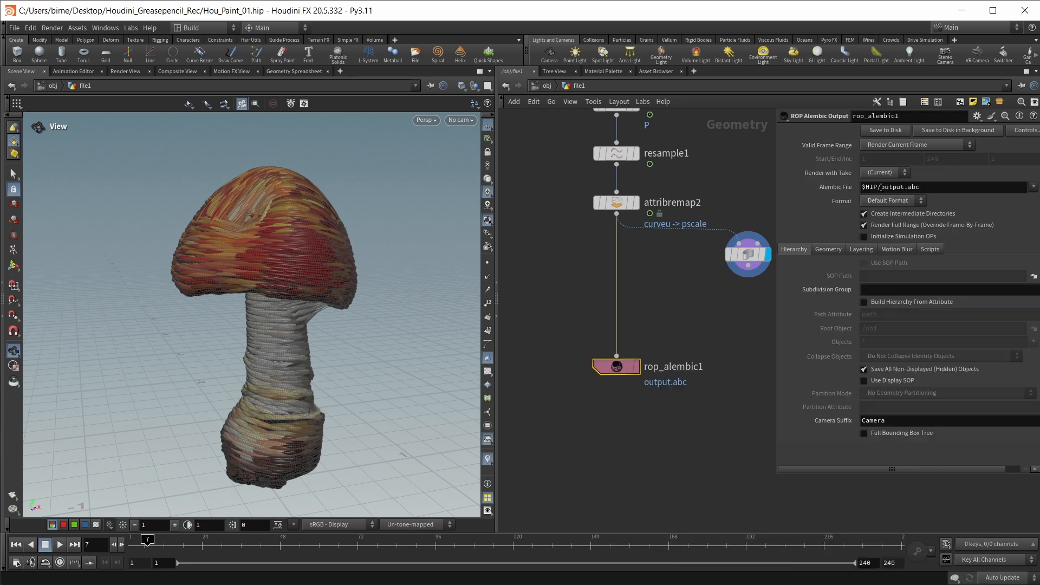
- Set the Alembic file path of rop_alembic1 to $HIP/export/paint.abc
{"action": "left_click_drag", "start_coordinate": [861, 187], "coordinate": [875, 187]}
{"action": "left_click", "coordinate": [881, 186]}
{"action": "type", "text": "/"}
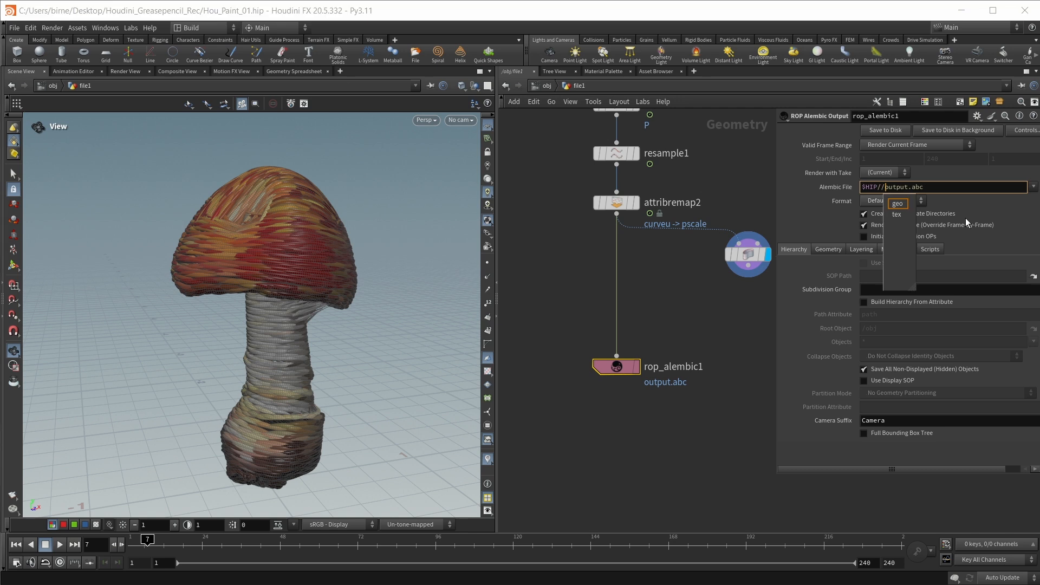
{"action": "key", "text": "Escape"}
{"action": "type", "text": "outp"}
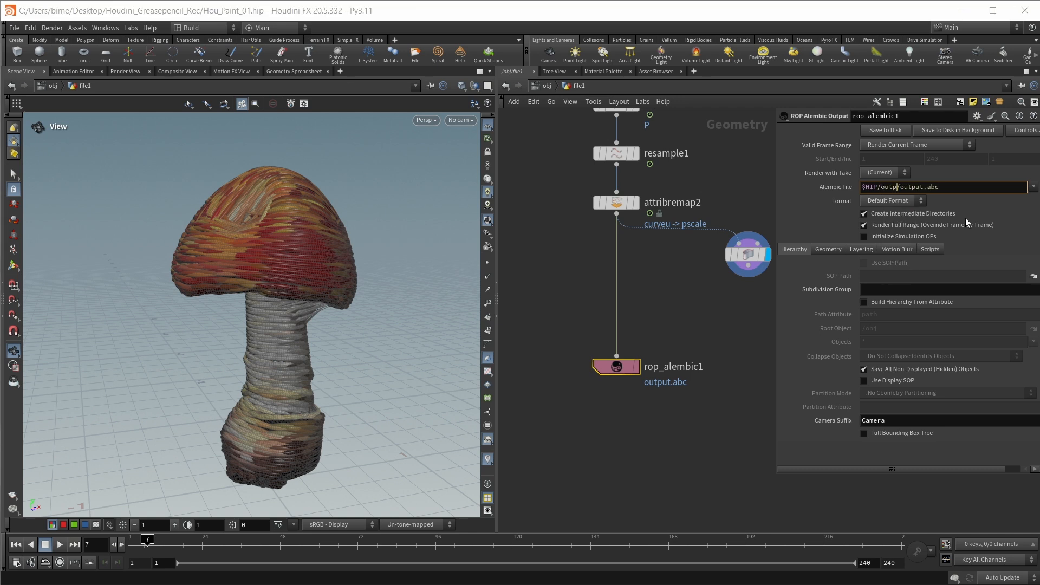
{"action": "type", "text": "t"}
{"action": "type", "text": "int"}
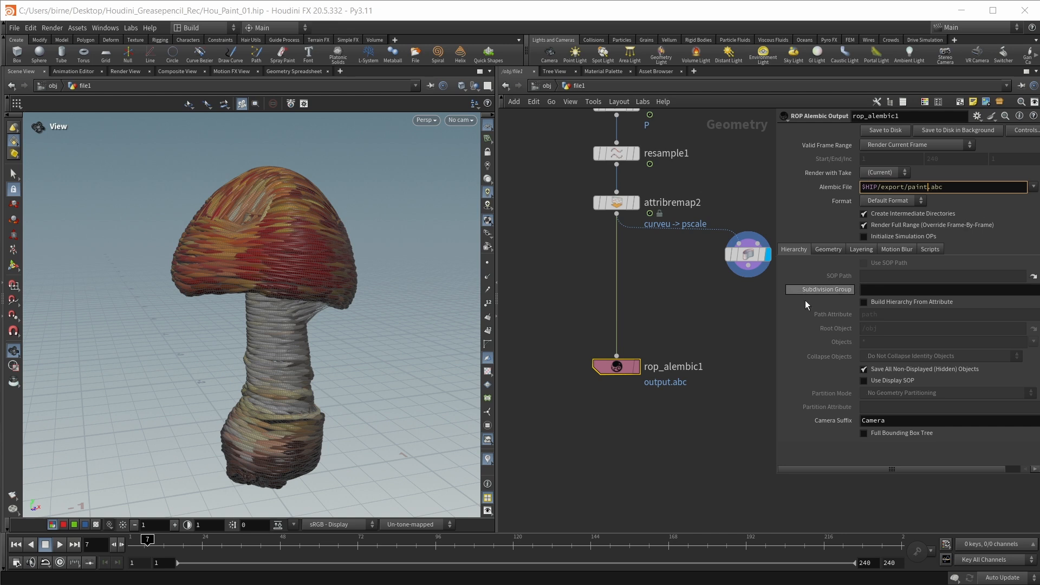
- Make the Alembic export use Render Frame Range and set the scene's end frame to 20
{"action": "left_click", "coordinate": [915, 145]}
{"action": "left_click", "coordinate": [901, 168]}
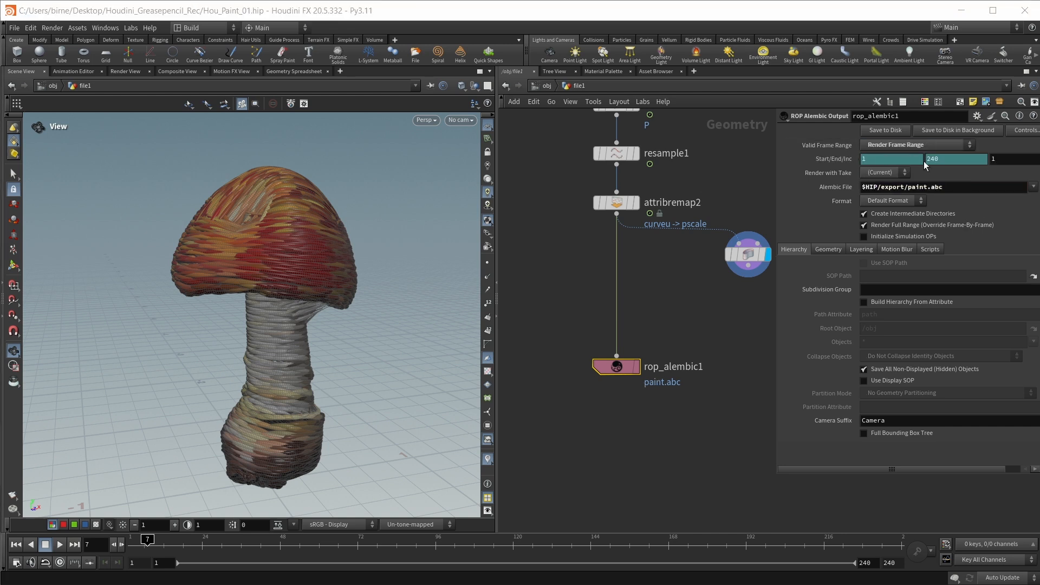
{"action": "left_click_drag", "start_coordinate": [898, 565], "coordinate": [882, 566]}
{"action": "type", "text": "20"}
{"action": "key", "text": "Return"}
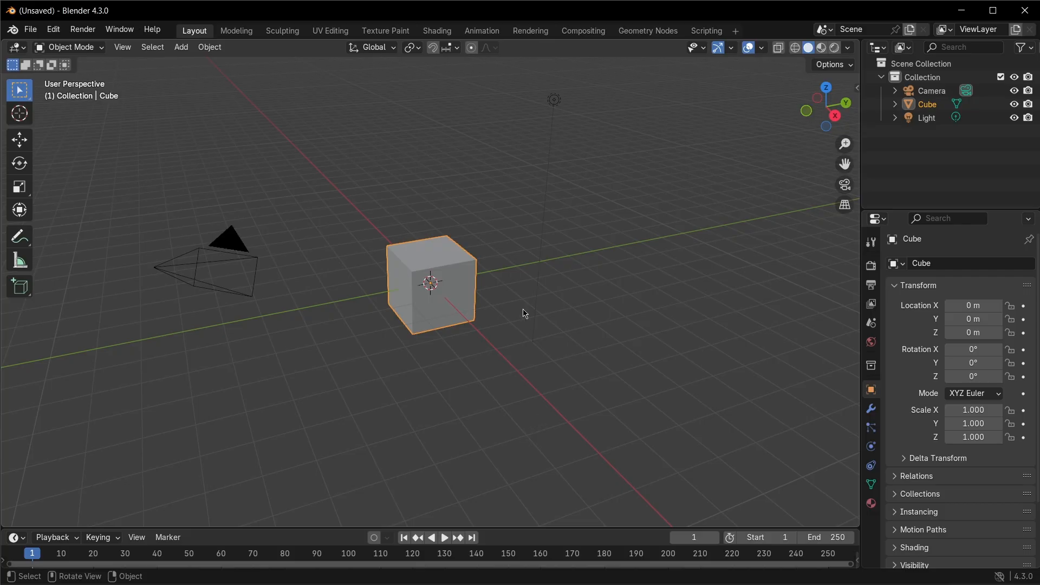
- Switch to Blender and delete all the default scene objects
{"action": "middle_click_drag", "start_coordinate": [525, 314], "coordinate": [532, 337]}
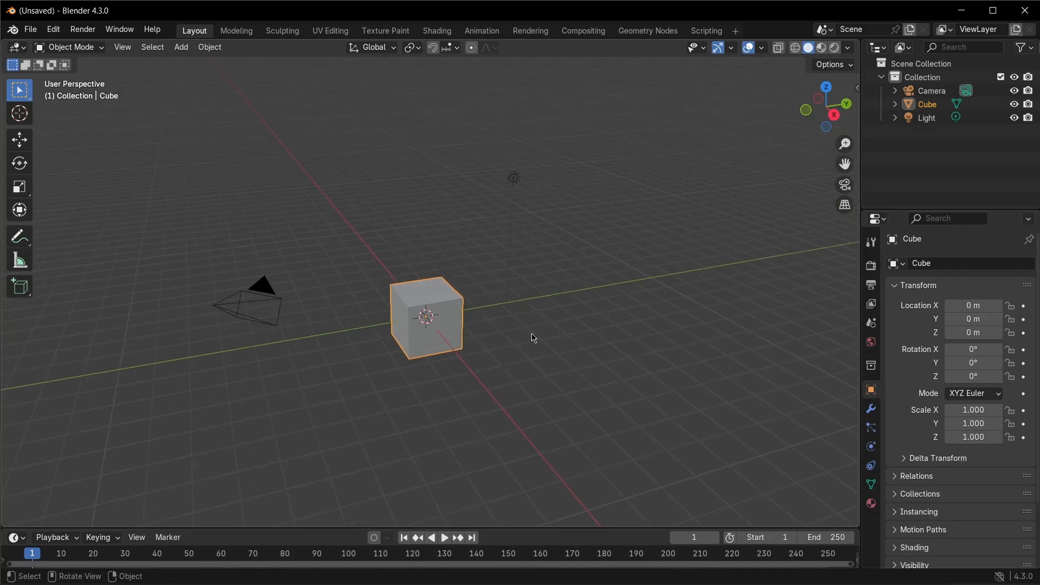
{"action": "key", "text": "a"}
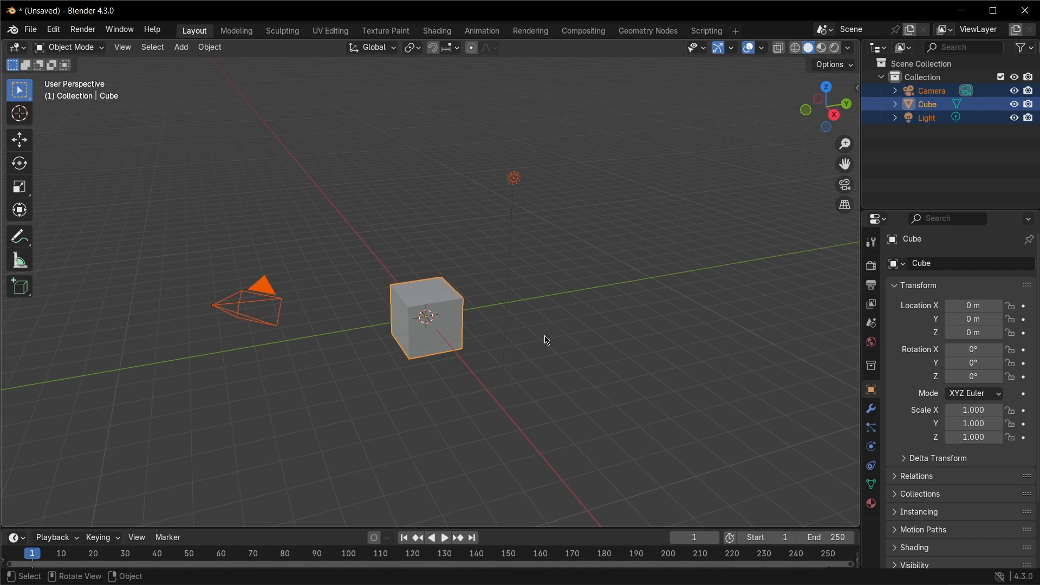
{"action": "key", "text": "Delete"}
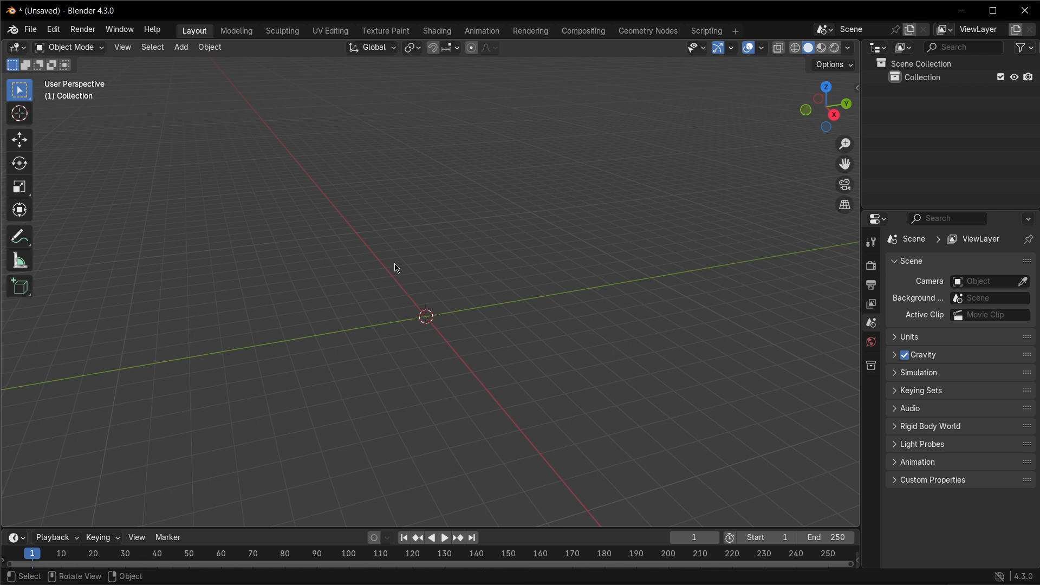
- Import paint.abc from the export folder as Alembic and view the imported mushroom curves
{"action": "left_click", "coordinate": [43, 31]}
{"action": "mouse_move", "coordinate": [92, 222]}
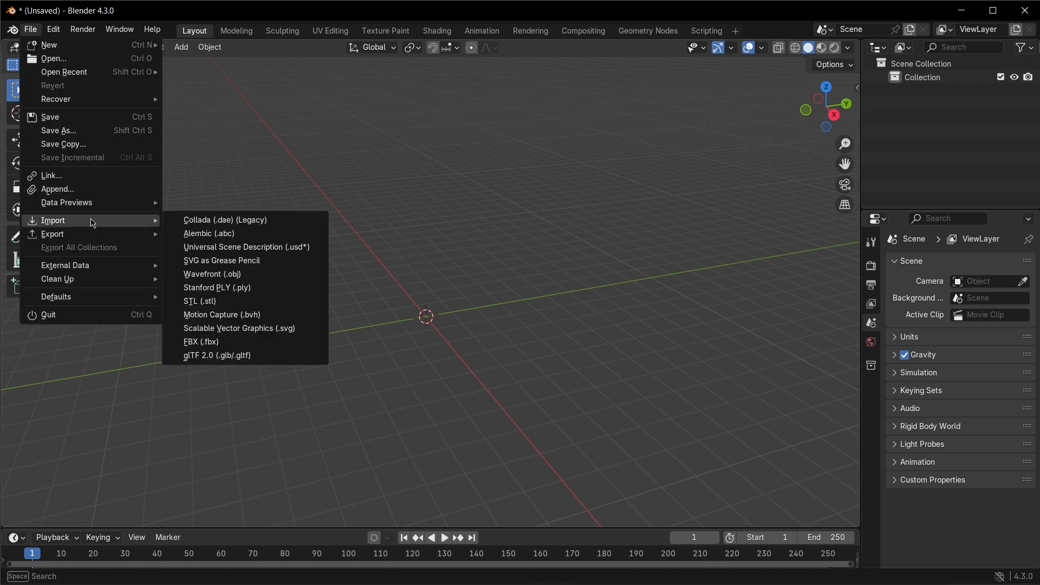
{"action": "left_click", "coordinate": [207, 236]}
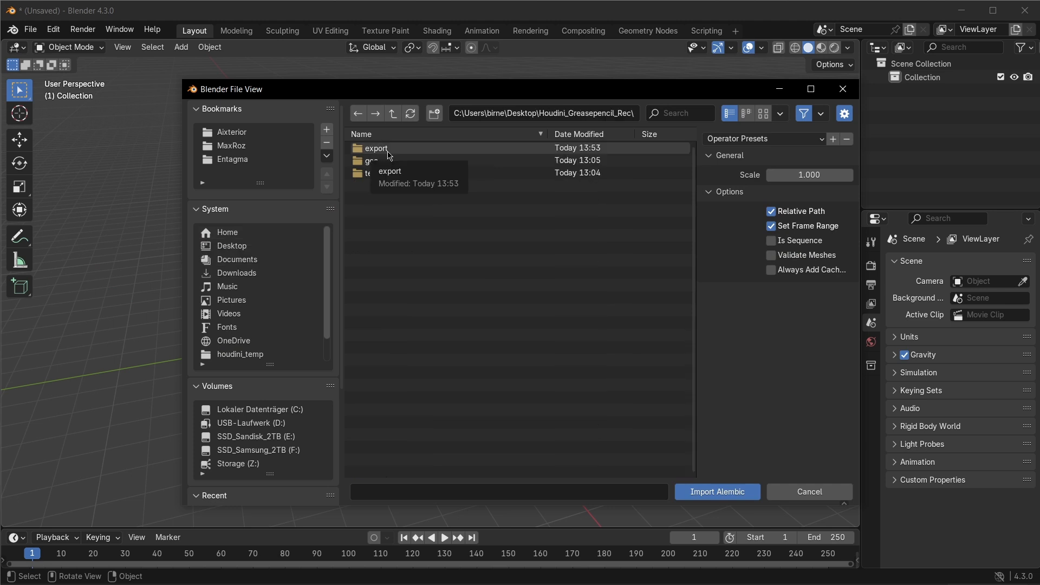
{"action": "double_click", "coordinate": [388, 151]}
{"action": "left_click", "coordinate": [384, 154]}
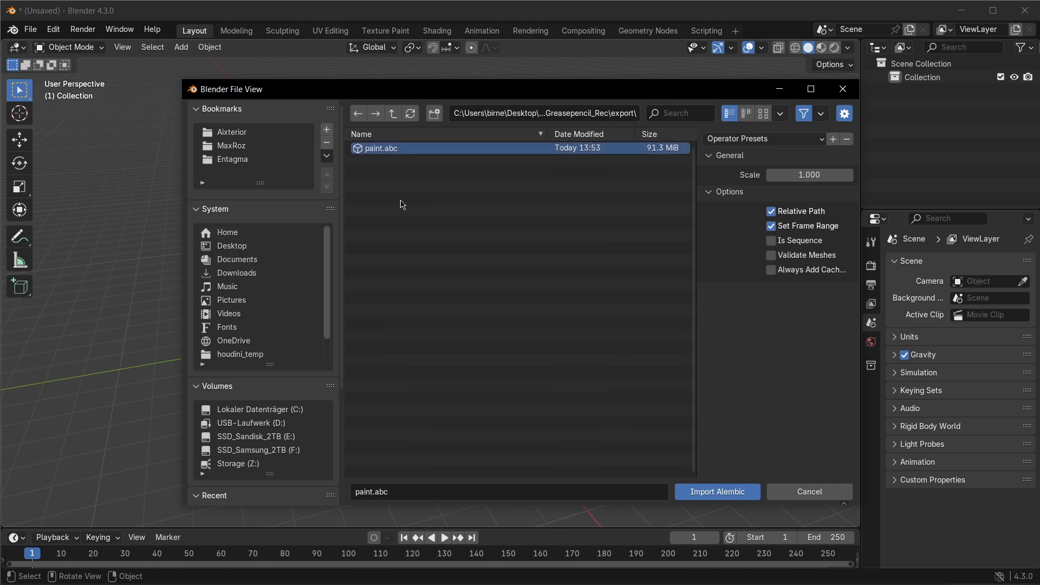
{"action": "left_click", "coordinate": [712, 493]}
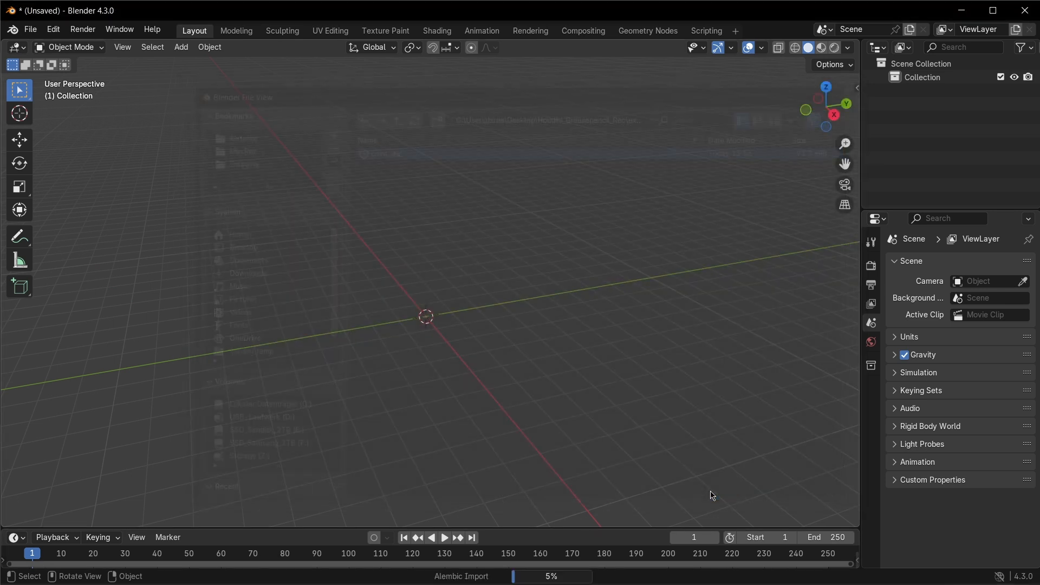
{"action": "left_click", "coordinate": [568, 353]}
{"action": "middle_click_drag", "start_coordinate": [568, 353], "coordinate": [522, 325]}
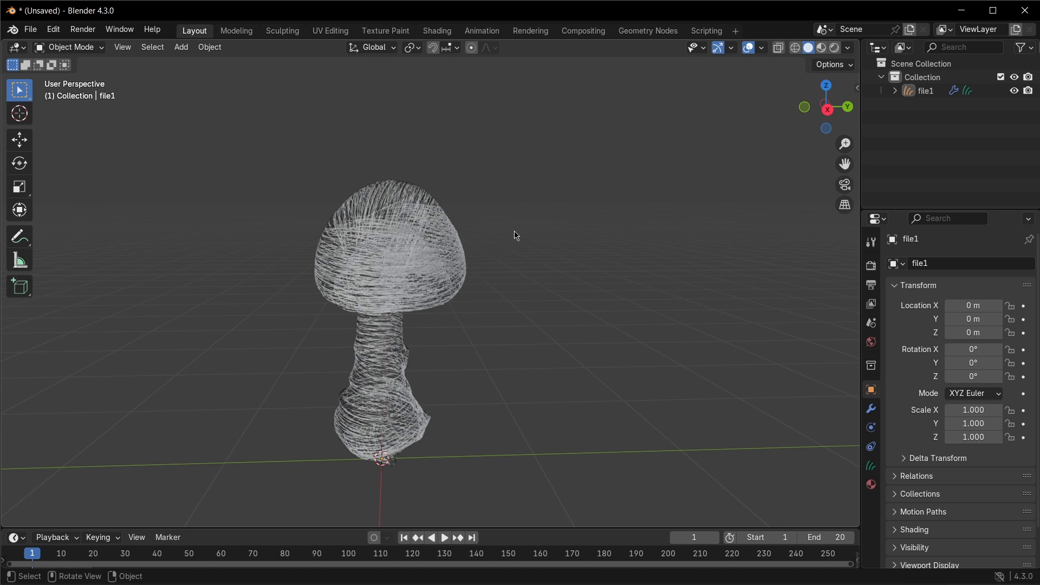
- Open the Geometry Nodes workspace, select the mushroom curves, and show their Control Point attributes in the spreadsheet
{"action": "left_click", "coordinate": [644, 34]}
{"action": "scroll", "coordinate": [625, 100], "scroll_direction": "up", "scroll_amount": 5}
{"action": "left_click", "coordinate": [623, 108]}
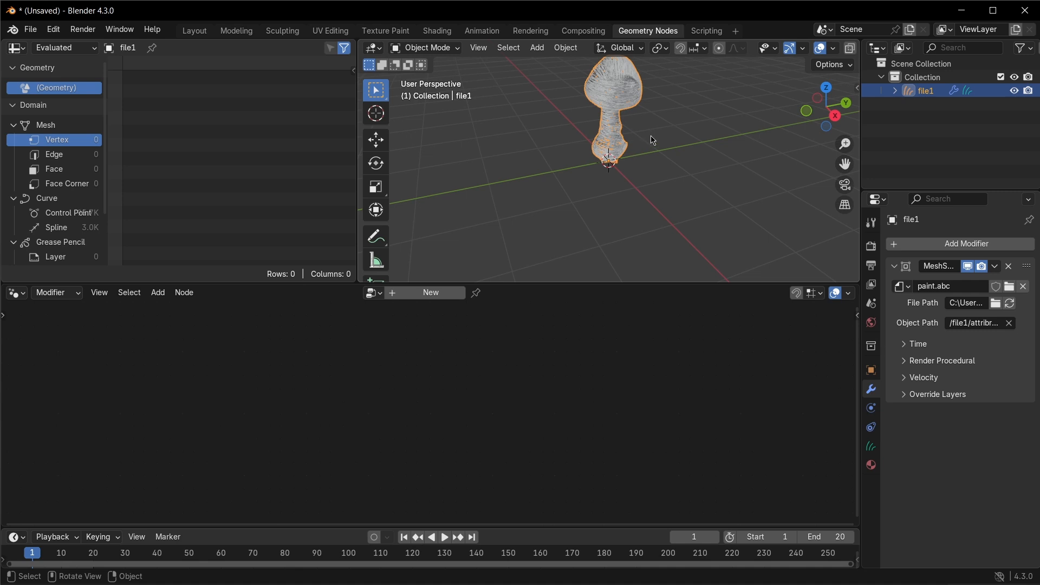
{"action": "middle_click_drag", "start_coordinate": [654, 141], "coordinate": [604, 220], "text": "shift"}
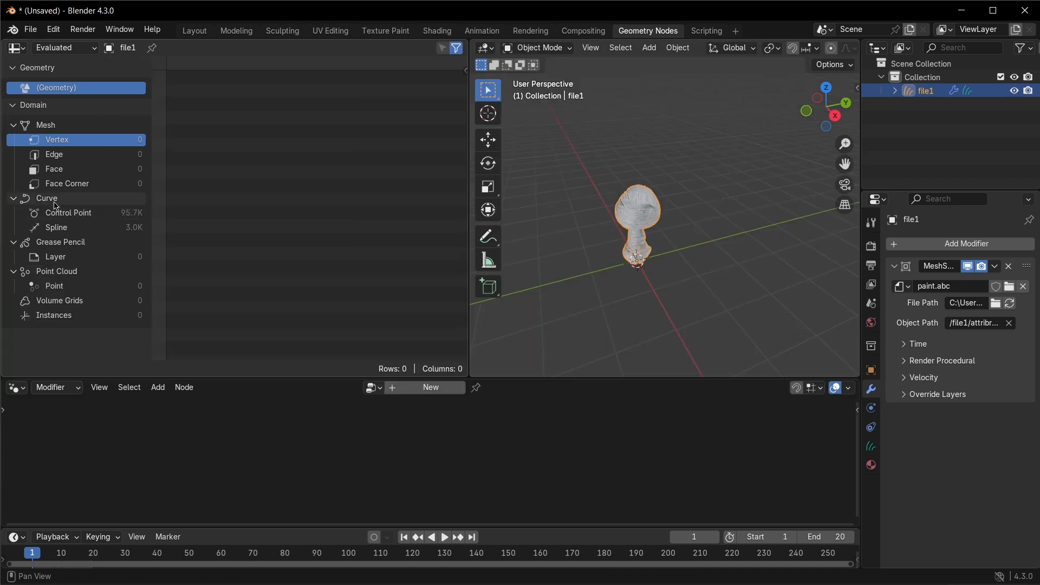
{"action": "left_click", "coordinate": [60, 213]}
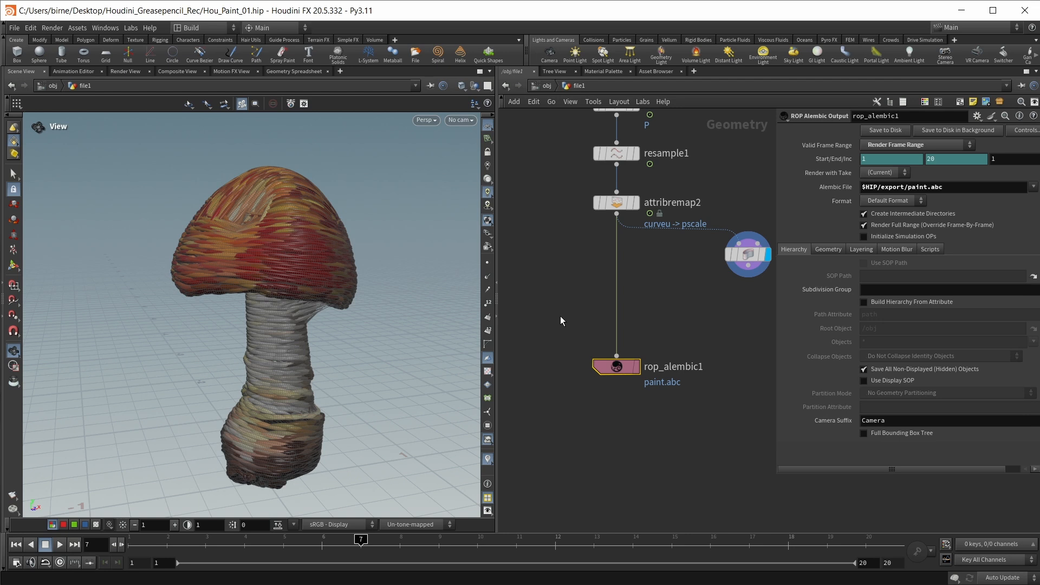
- Switch to Houdini, move rop_alembic1 lower, and insert an Attribute Delete node between attribremap2 and rop_alembic1
{"action": "scroll", "coordinate": [562, 320], "scroll_direction": "down", "scroll_amount": 3}
{"action": "left_click_drag", "start_coordinate": [652, 384], "coordinate": [556, 435]}
{"action": "key", "text": "Tab"}
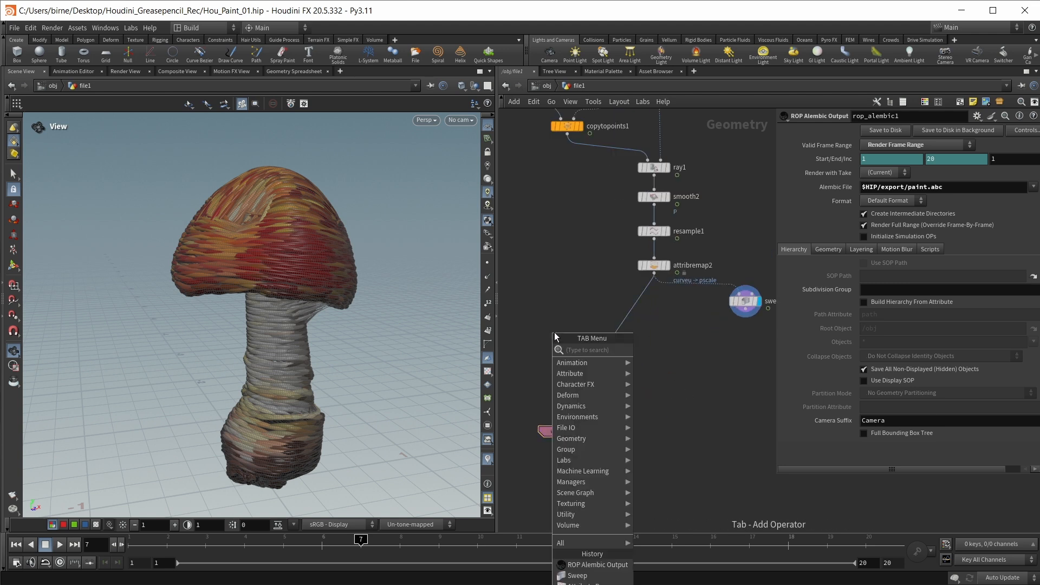
{"action": "type", "text": "attrib d"}
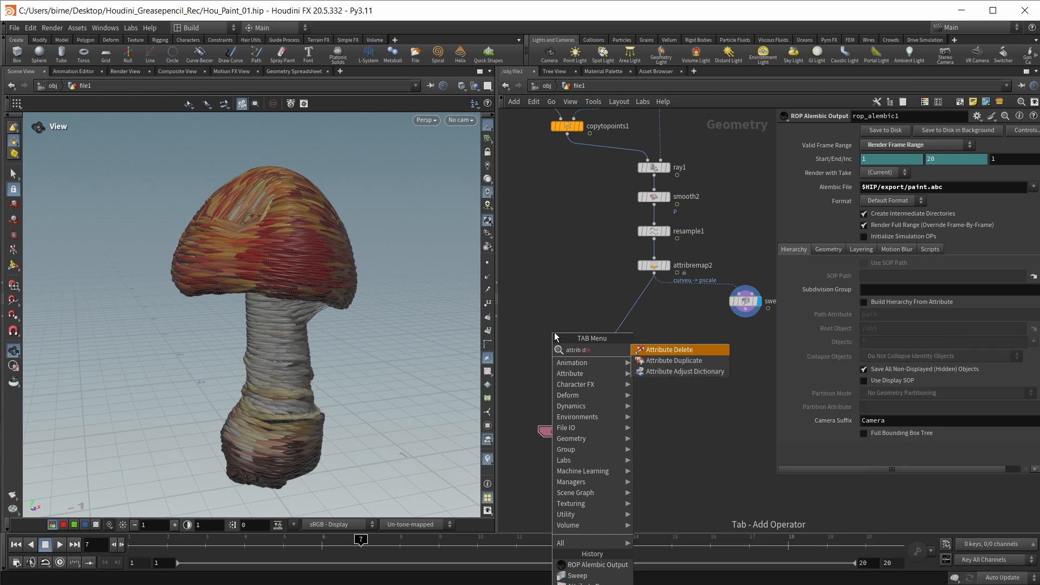
{"action": "key", "text": "Return"}
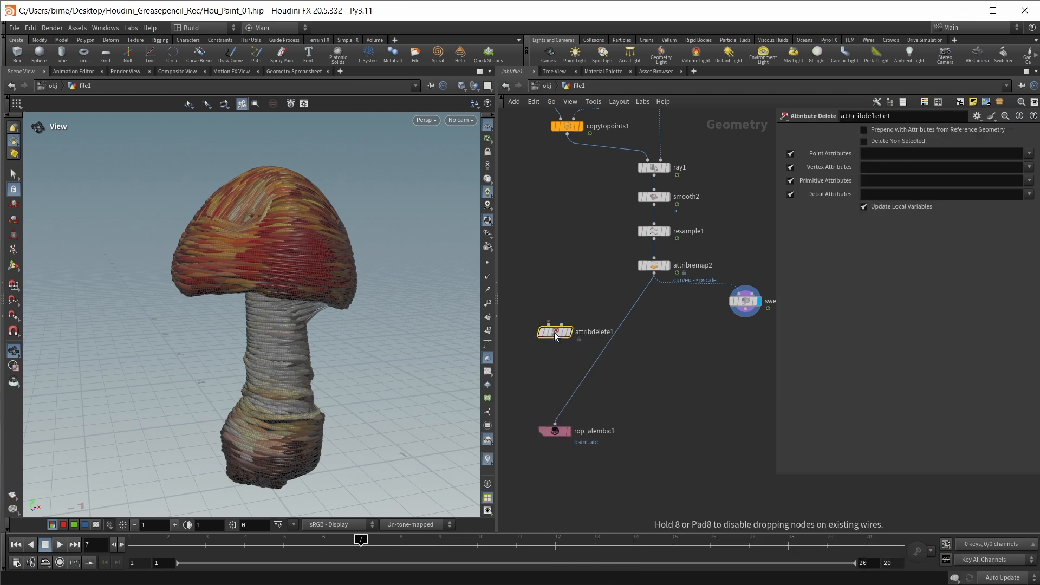
{"action": "left_click", "coordinate": [556, 351]}
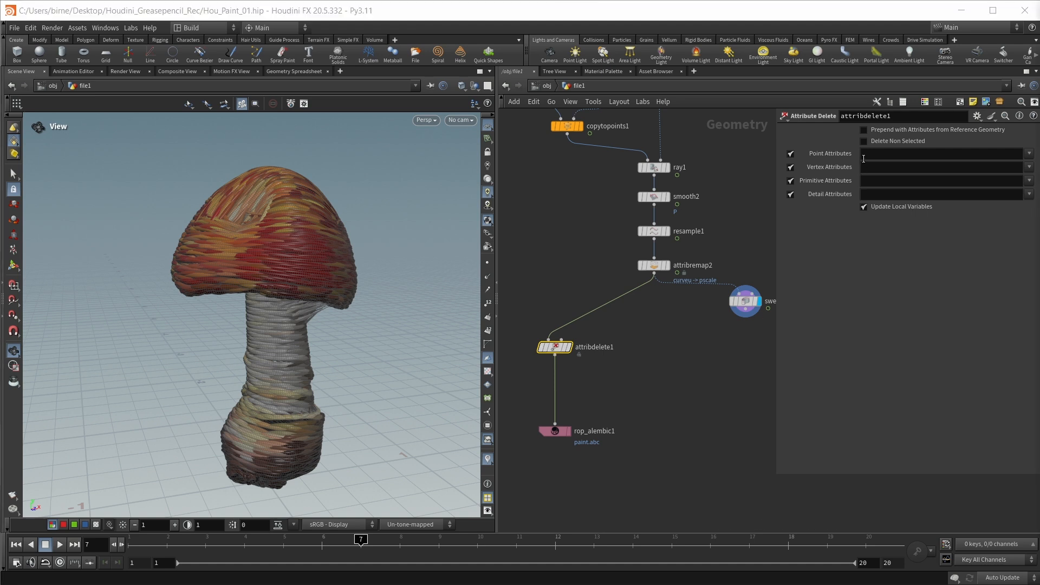
- Set attribdelete1 to Delete Non Selected with P as its point attribute
{"action": "mouse_move", "coordinate": [745, 301]}
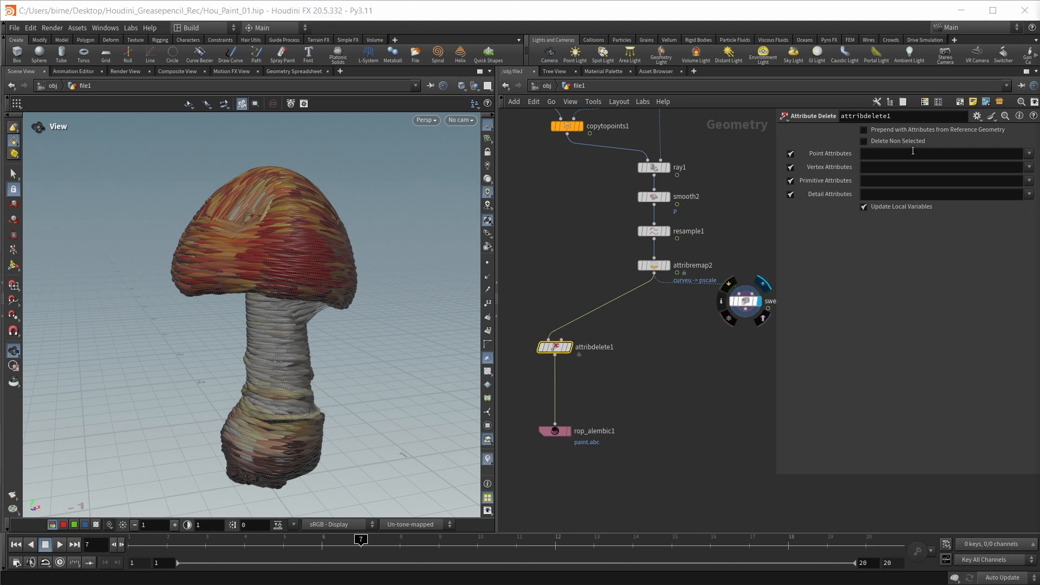
{"action": "left_click", "coordinate": [897, 141]}
{"action": "left_click", "coordinate": [974, 153]}
{"action": "type", "text": "P"}
{"action": "key", "text": "Return"}
- Display attribdelete1 and check its remaining attributes in the node info
{"action": "mouse_move", "coordinate": [569, 352]}
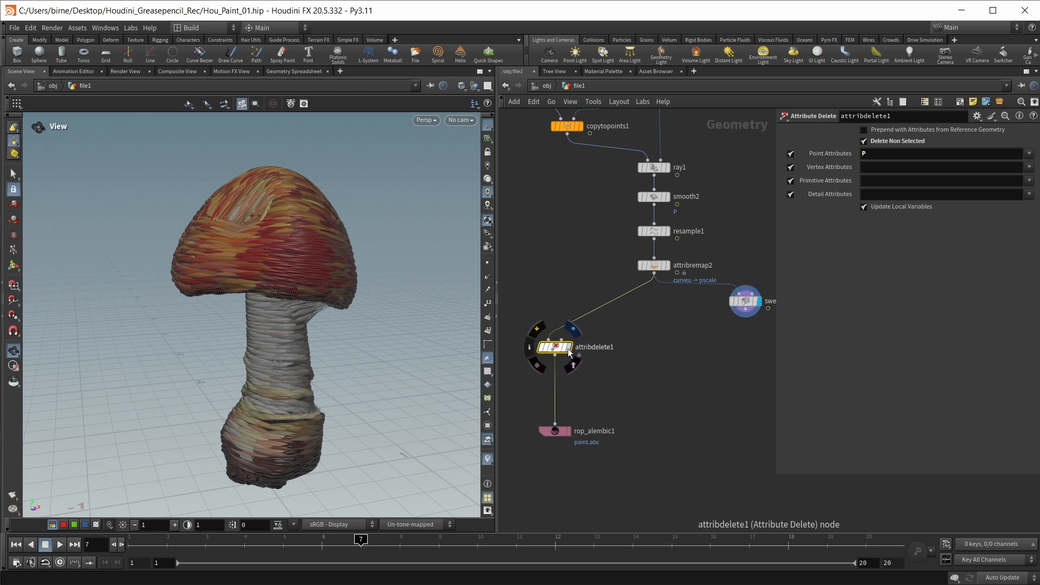
{"action": "left_click", "coordinate": [573, 328]}
{"action": "left_click", "coordinate": [534, 343]}
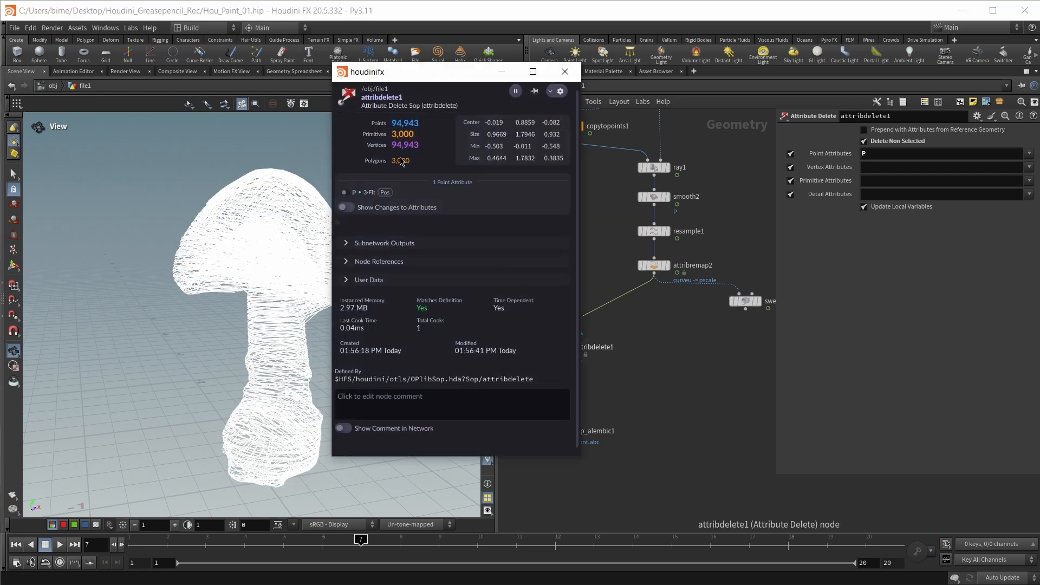
{"action": "left_click", "coordinate": [559, 79]}
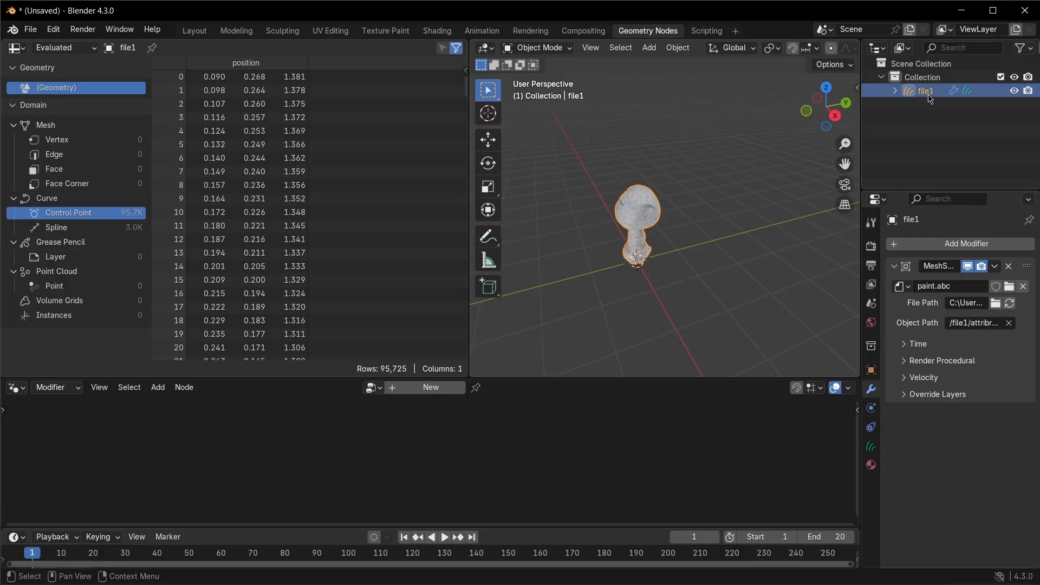
- Leave Blender for Houdini, insert a Name node between attribdelete1 and rop_alembic1, and set its name value to pos
{"action": "left_click", "coordinate": [961, 11]}
{"action": "left_click_drag", "start_coordinate": [531, 382], "coordinate": [616, 428]}
{"action": "key", "text": "Tab"}
{"action": "type", "text": "name"}
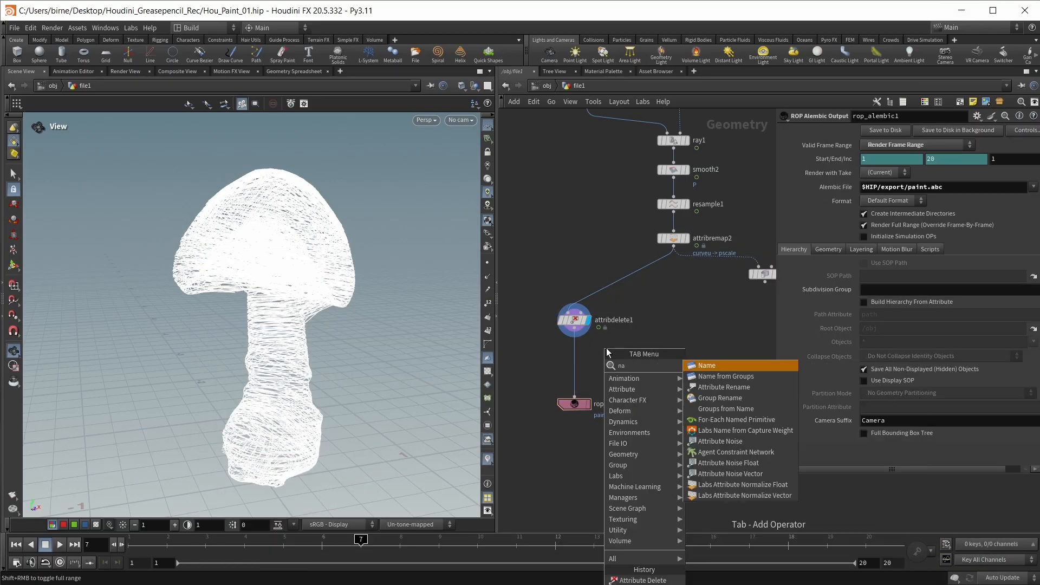
{"action": "key", "text": "Return"}
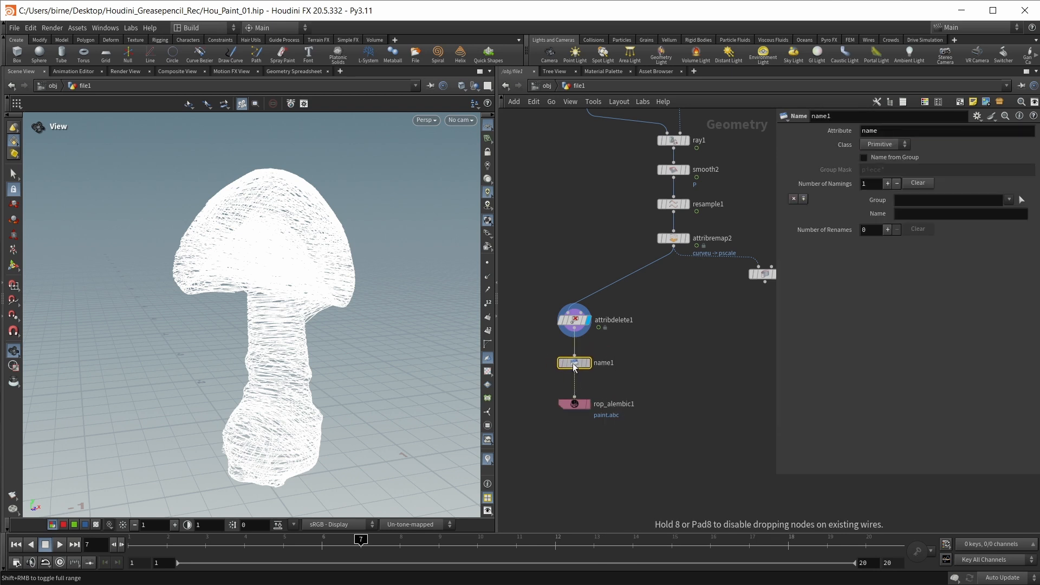
{"action": "left_click", "coordinate": [577, 367]}
{"action": "left_click", "coordinate": [907, 214]}
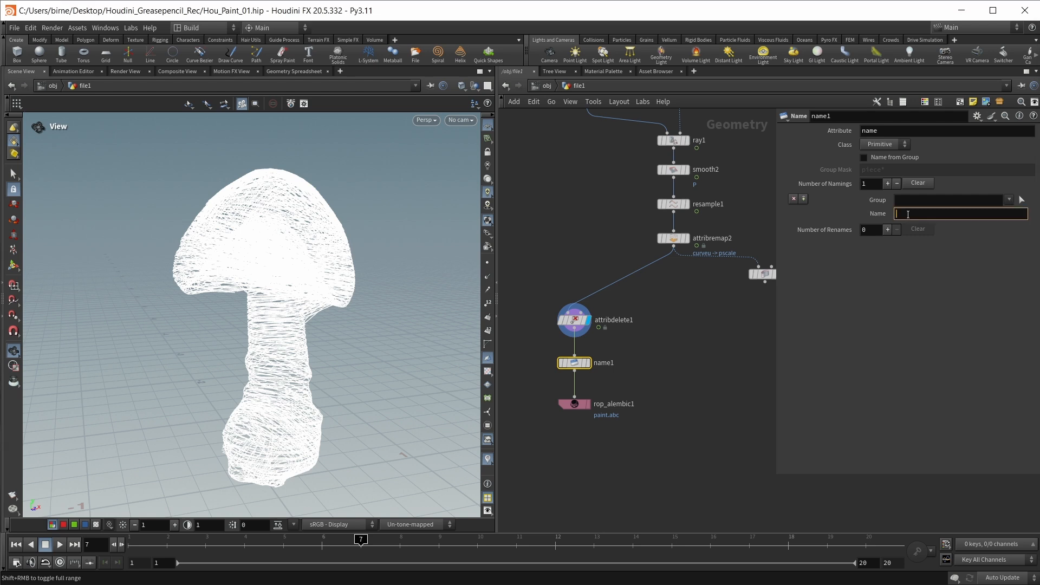
{"action": "type", "text": "pos"}
{"action": "key", "text": "Return"}
- Enable Build Hierarchy From Attribute on rop_alembic1 and set its path attribute to name
{"action": "left_click_drag", "start_coordinate": [533, 394], "coordinate": [609, 435]}
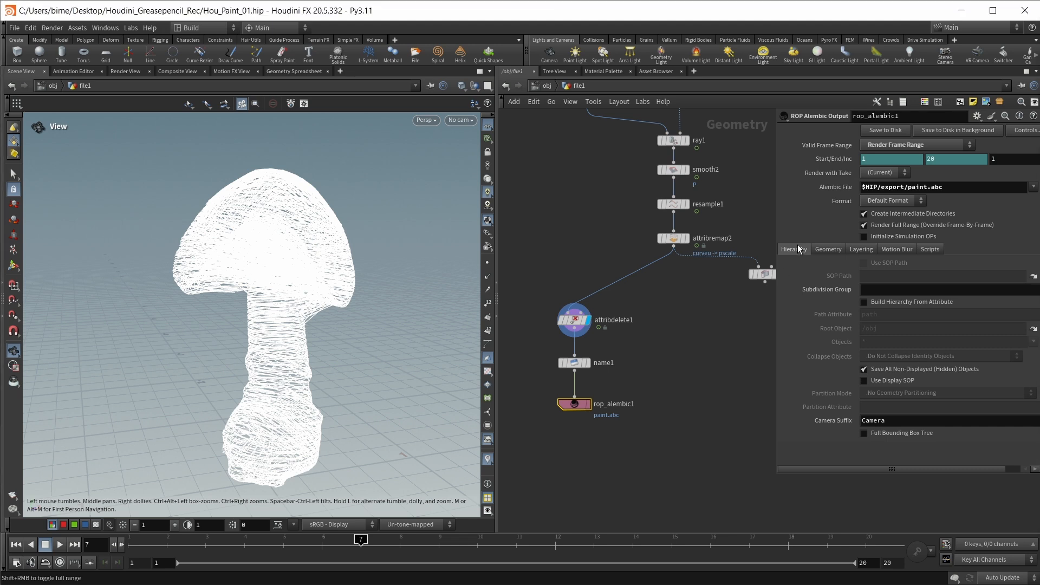
{"action": "left_click", "coordinate": [882, 301]}
{"action": "double_click", "coordinate": [869, 314]}
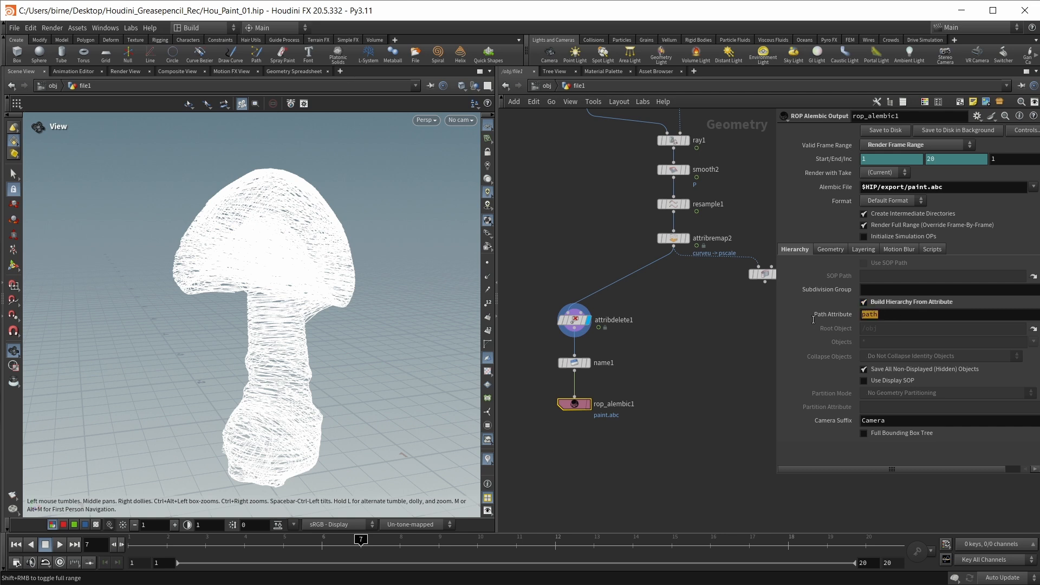
{"action": "type", "text": "name"}
{"action": "key", "text": "Return"}
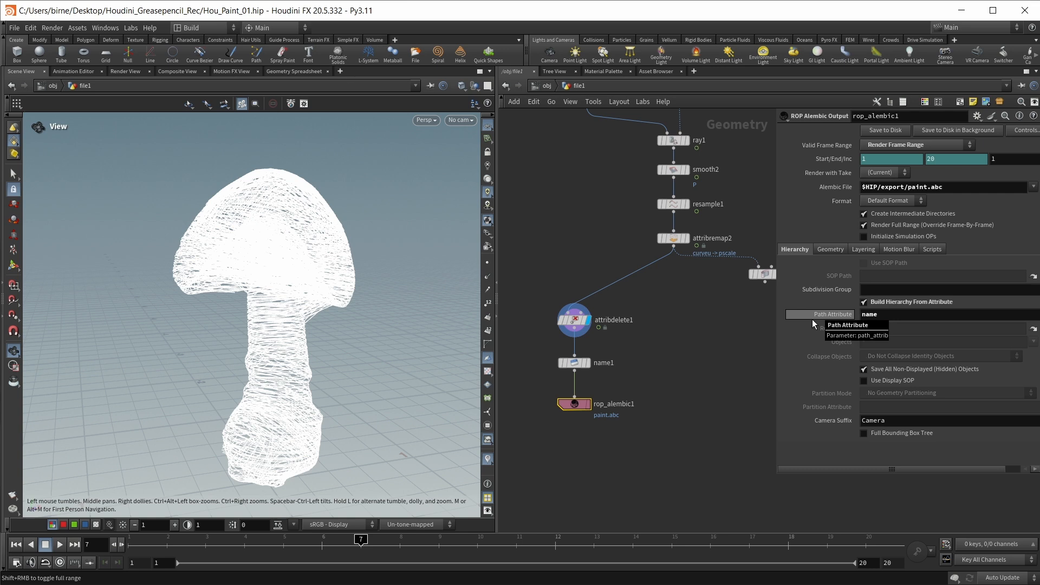
- Add a point Attribute VOP node connected below attribremap2, beside the attribdelete1 branch, and display it
{"action": "middle_click_drag", "start_coordinate": [668, 386], "coordinate": [645, 388]}
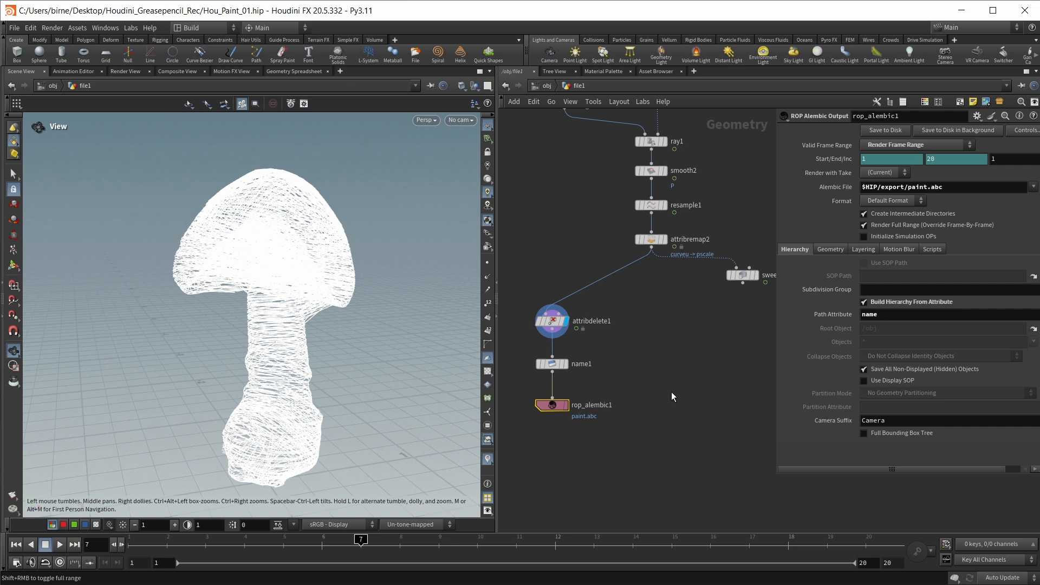
{"action": "key", "text": "Tab"}
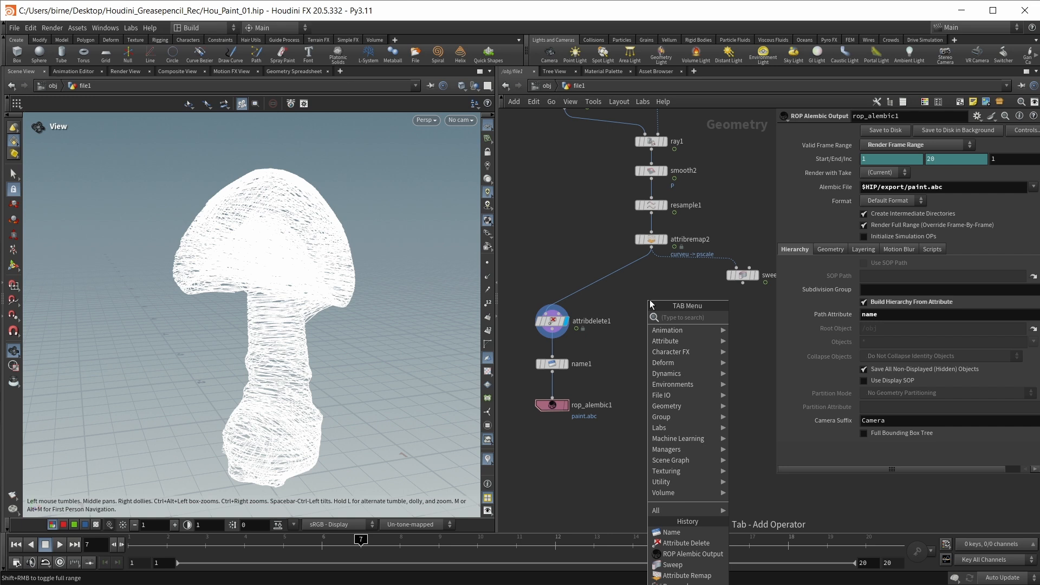
{"action": "type", "text": "vop"}
{"action": "key", "text": "Down"}
{"action": "key", "text": "Down"}
{"action": "key", "text": "Down"}
{"action": "key", "text": "Return"}
{"action": "left_click", "coordinate": [650, 304]}
{"action": "left_click_drag", "start_coordinate": [650, 250], "coordinate": [644, 293]}
{"action": "left_click", "coordinate": [650, 301]}
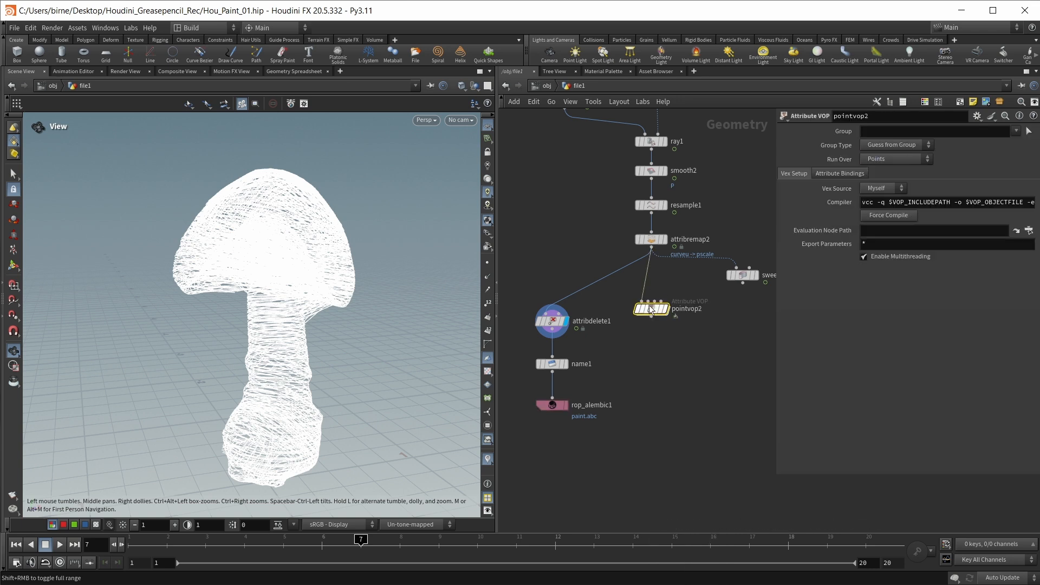
{"action": "left_click", "coordinate": [662, 309]}
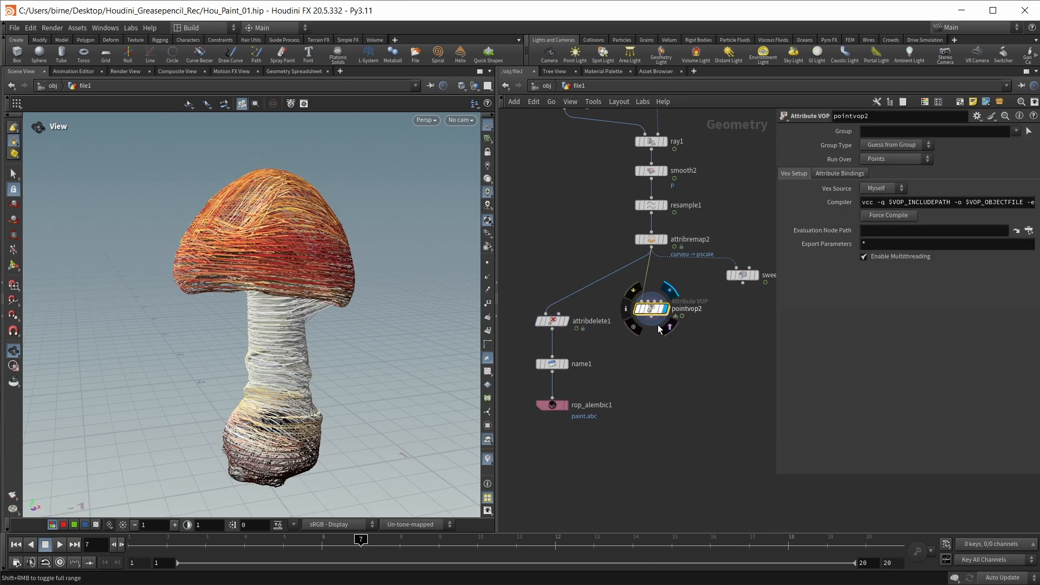
- Enter pointvop2 and connect the Cd output of geometryvopglobal1 to the P input of geometryvopoutput1
{"action": "double_click", "coordinate": [660, 313]}
{"action": "left_click_drag", "start_coordinate": [711, 237], "coordinate": [627, 298]}
{"action": "left_click_drag", "start_coordinate": [602, 354], "coordinate": [653, 307]}
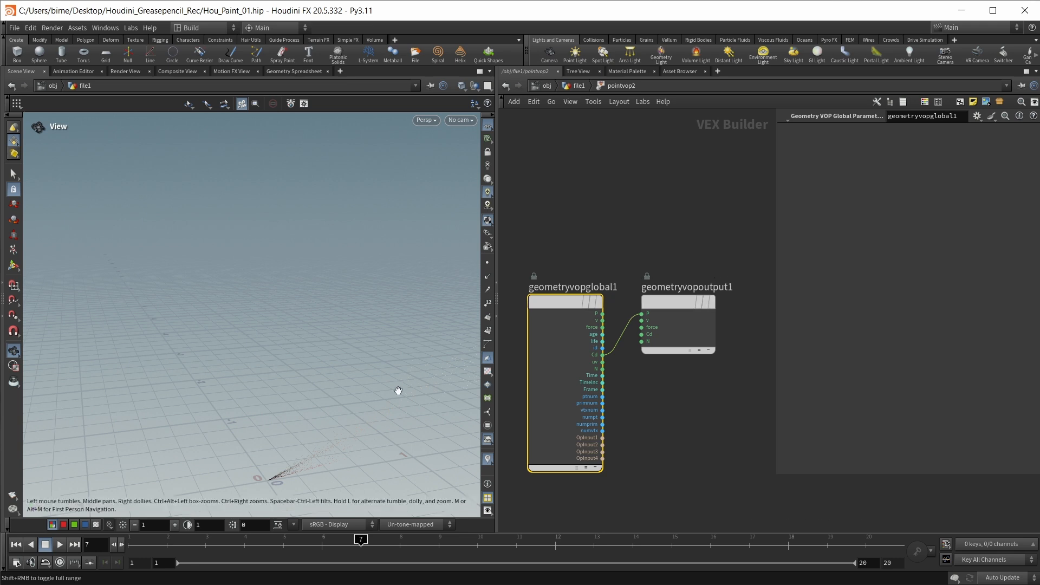
- Duplicate the attribute delete, name and Alembic output chain beneath pointvop2, and set the name value in name2 to col
{"action": "key", "text": "u"}
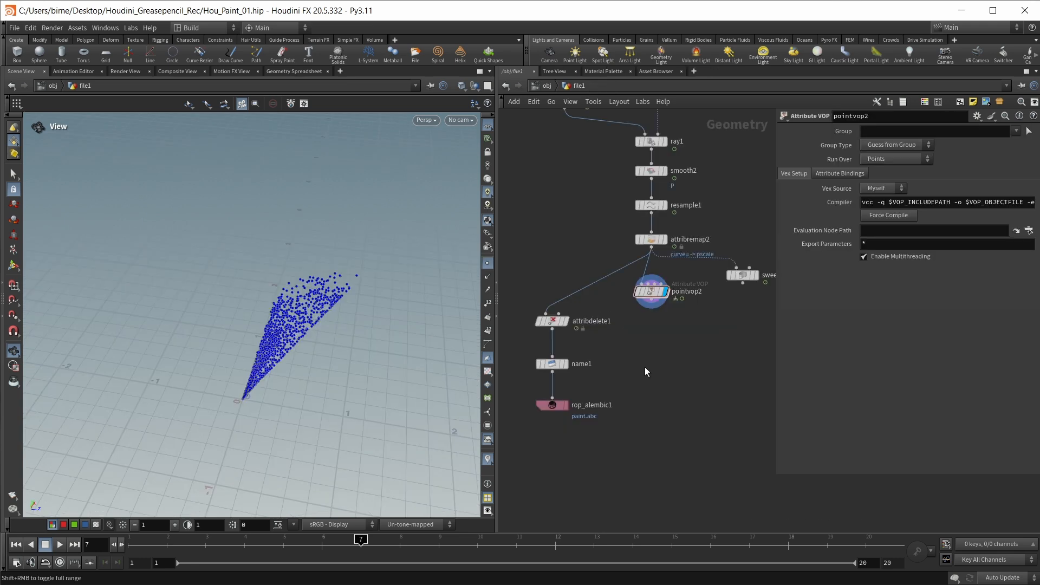
{"action": "left_click_drag", "start_coordinate": [619, 420], "coordinate": [655, 349]}
{"action": "left_click", "coordinate": [651, 387]}
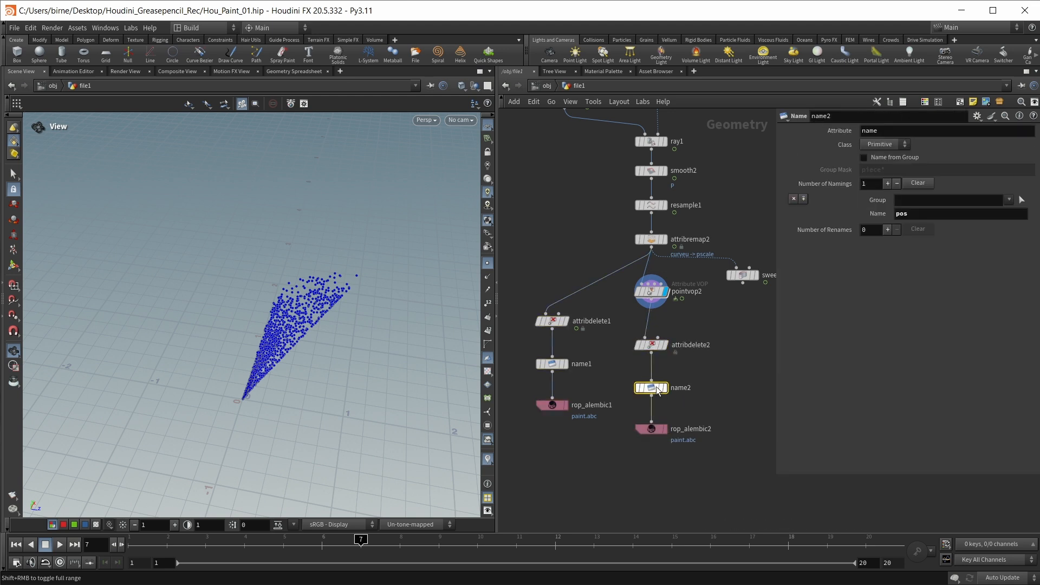
{"action": "left_click", "coordinate": [923, 212]}
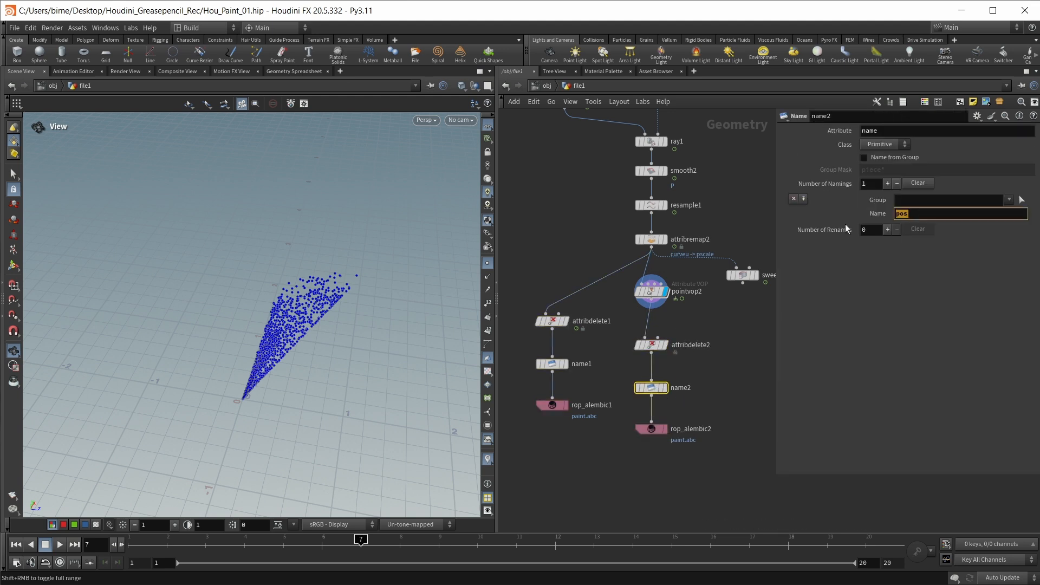
{"action": "type", "text": "col"}
- Set the Alembic output file of rop_alembic2 to $HIP/export/paint_col.abc
{"action": "left_click", "coordinate": [653, 428]}
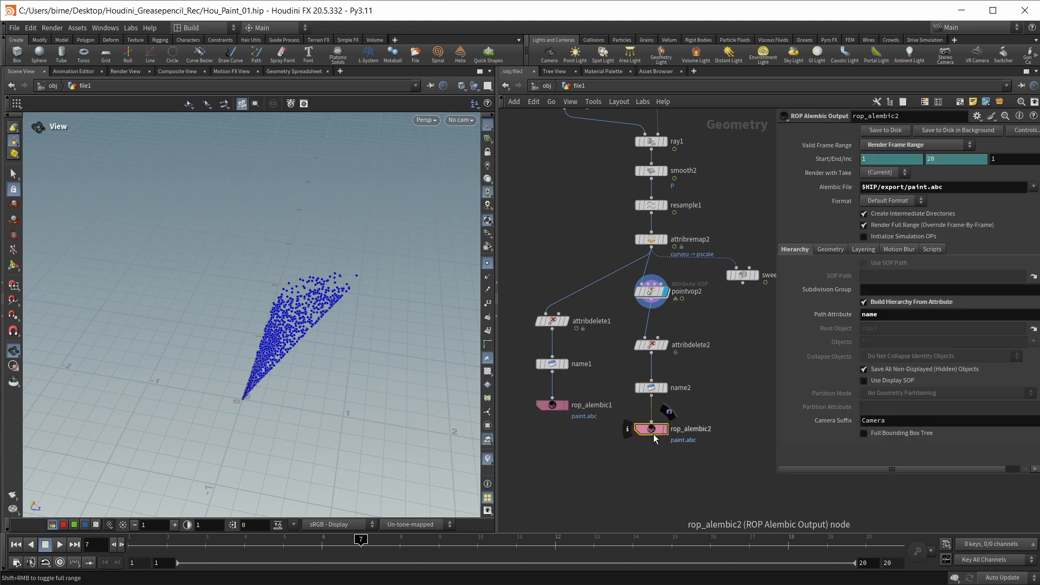
{"action": "left_click", "coordinate": [927, 188]}
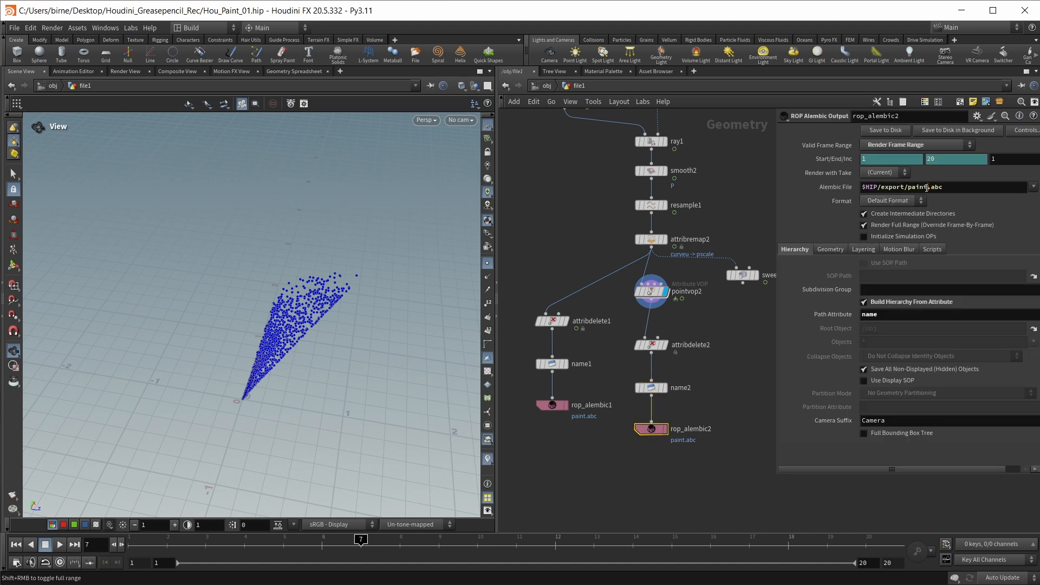
{"action": "type", "text": "_col"}
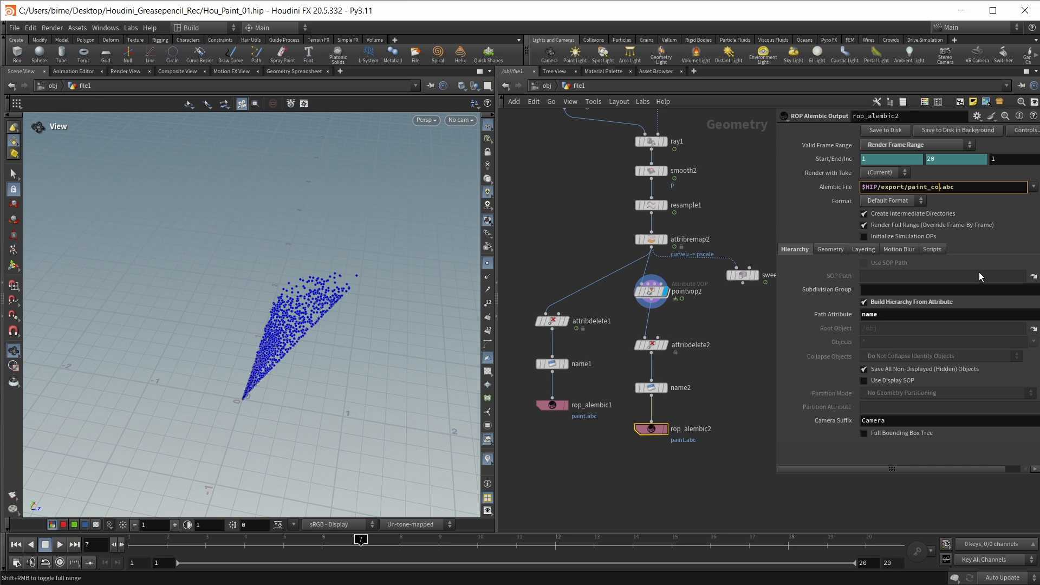
{"action": "key", "text": "Return"}
- Set the Alembic output file of rop_alembic1 to $HIP/export/paint_pos.abc
{"action": "left_click", "coordinate": [552, 405]}
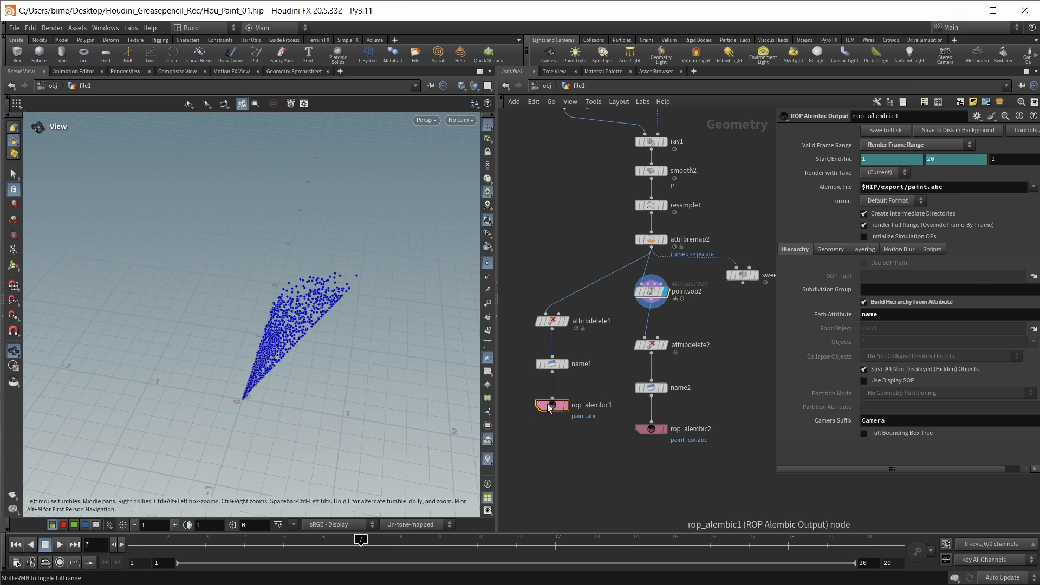
{"action": "left_click", "coordinate": [927, 188]}
{"action": "type", "text": "_pos"}
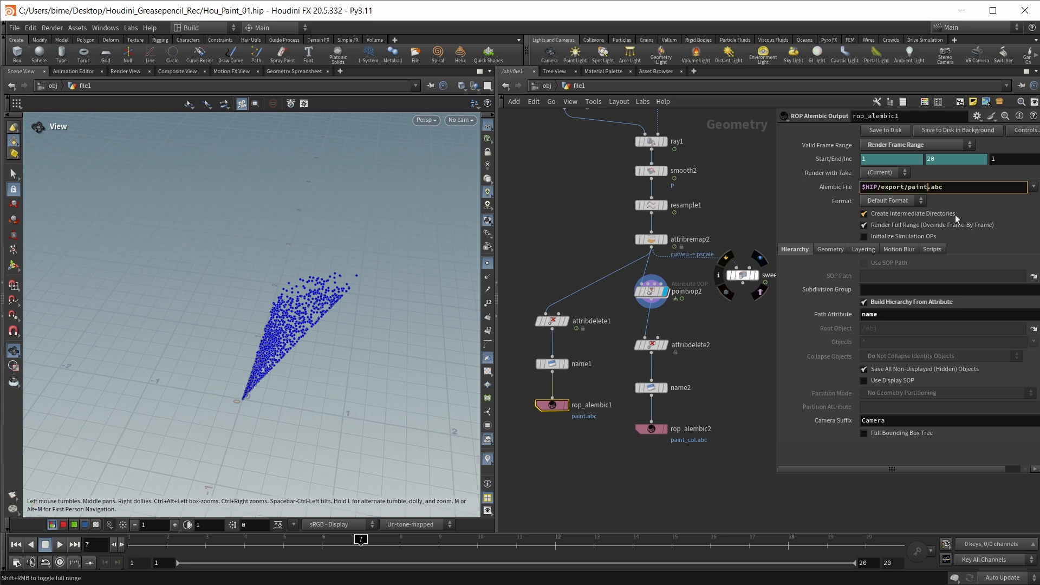
{"action": "key", "text": "Return"}
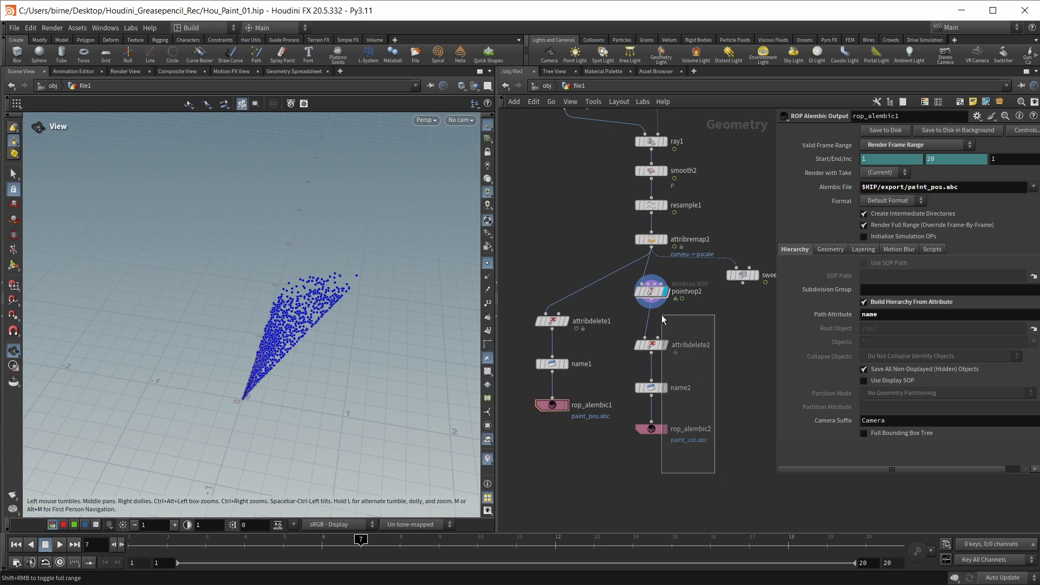
- Duplicate the branch from pointvop2 through rop_alembic2 as a third branch under attribremap2
{"action": "middle_click_drag", "start_coordinate": [715, 474], "coordinate": [685, 466]}
{"action": "left_click_drag", "start_coordinate": [681, 474], "coordinate": [601, 276]}
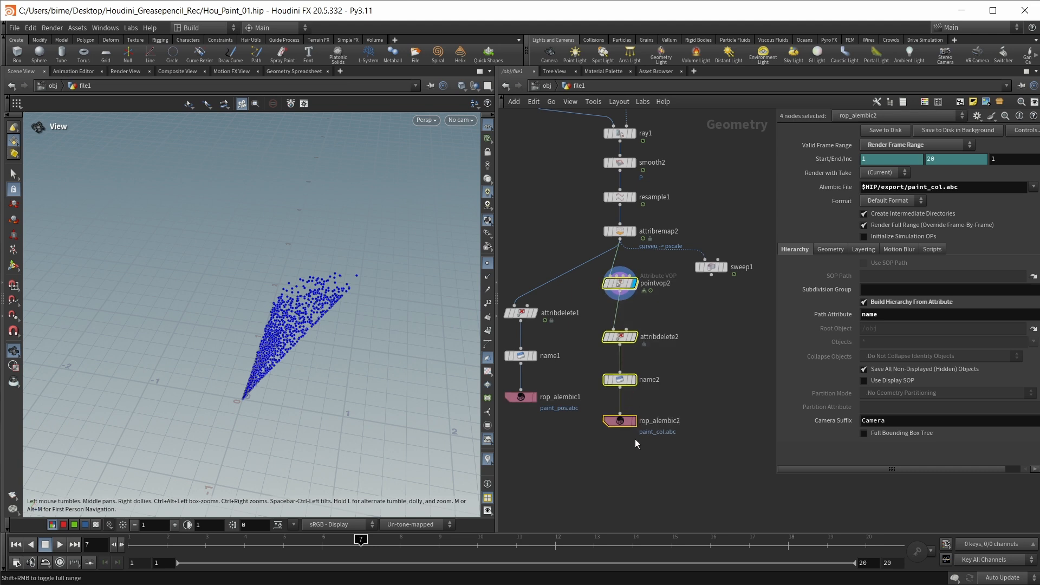
{"action": "middle_click_drag", "start_coordinate": [615, 286], "coordinate": [596, 291]}
{"action": "left_click_drag", "start_coordinate": [596, 292], "coordinate": [698, 320], "text": "alt"}
- Inside the duplicated pointvop3, add a Bind node and set its attribute name to pscale
{"action": "double_click", "coordinate": [701, 318]}
{"action": "middle_click_drag", "start_coordinate": [633, 350], "coordinate": [540, 373]}
{"action": "middle_click_drag", "start_coordinate": [672, 361], "coordinate": [619, 355]}
{"action": "left_click_drag", "start_coordinate": [670, 285], "coordinate": [721, 305]}
{"action": "middle_click_drag", "start_coordinate": [664, 346], "coordinate": [637, 326]}
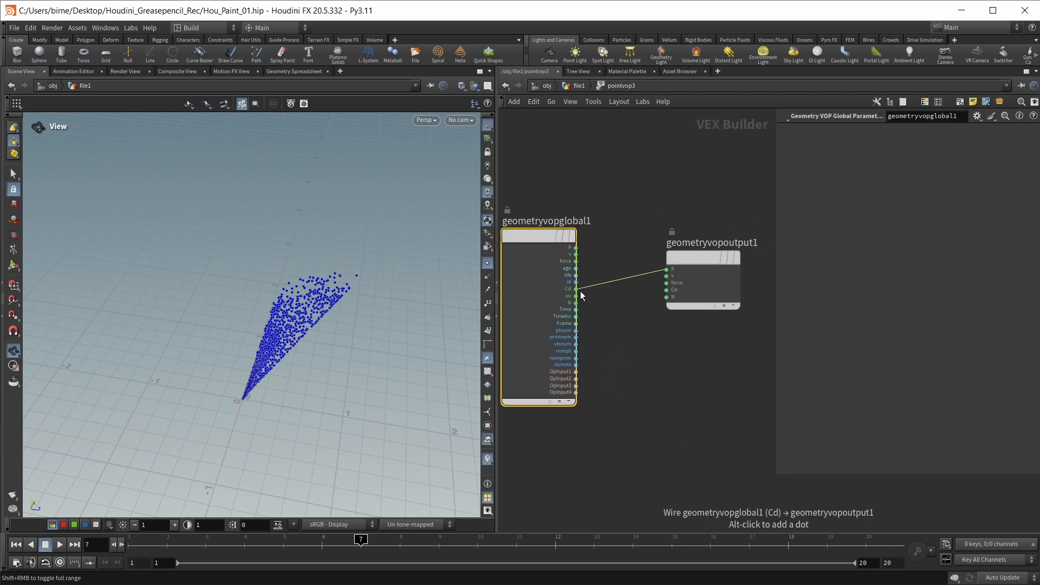
{"action": "key", "text": "Tab"}
{"action": "type", "text": "bind"}
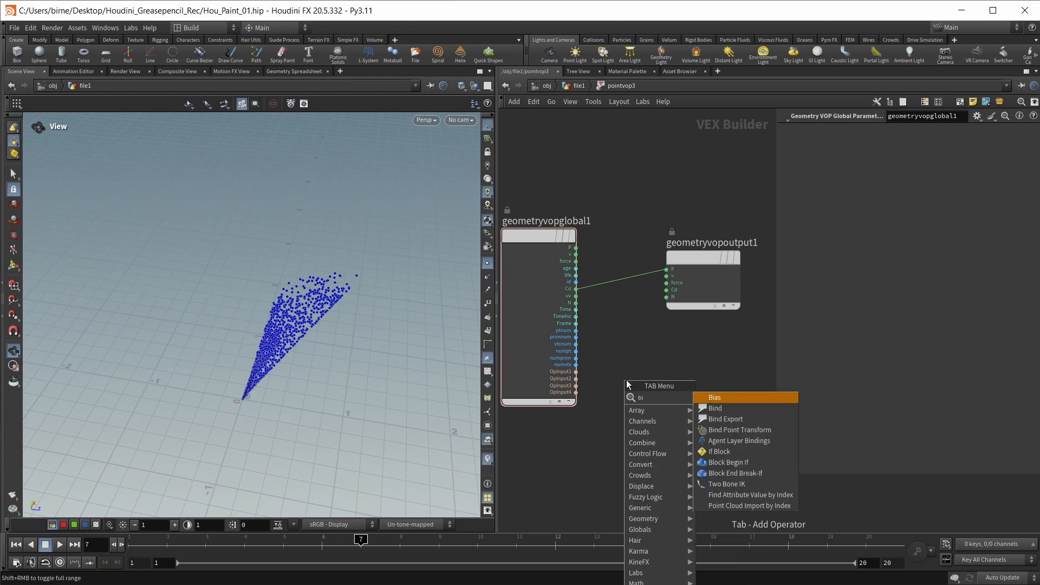
{"action": "key", "text": "Return"}
{"action": "left_click", "coordinate": [626, 379]}
{"action": "double_click", "coordinate": [901, 132]}
{"action": "type", "text": "pscale"}
{"action": "key", "text": "Return"}
- Connect the pscale Bind node to the P input of geometryvopoutput1 and return to the file1 network
{"action": "left_click_drag", "start_coordinate": [664, 391], "coordinate": [646, 266]}
{"action": "scroll", "coordinate": [238, 401], "scroll_direction": "up", "scroll_amount": 10}
{"action": "left_click_drag", "start_coordinate": [269, 386], "coordinate": [285, 370]}
{"action": "scroll", "coordinate": [283, 378], "scroll_direction": "down", "scroll_amount": 3}
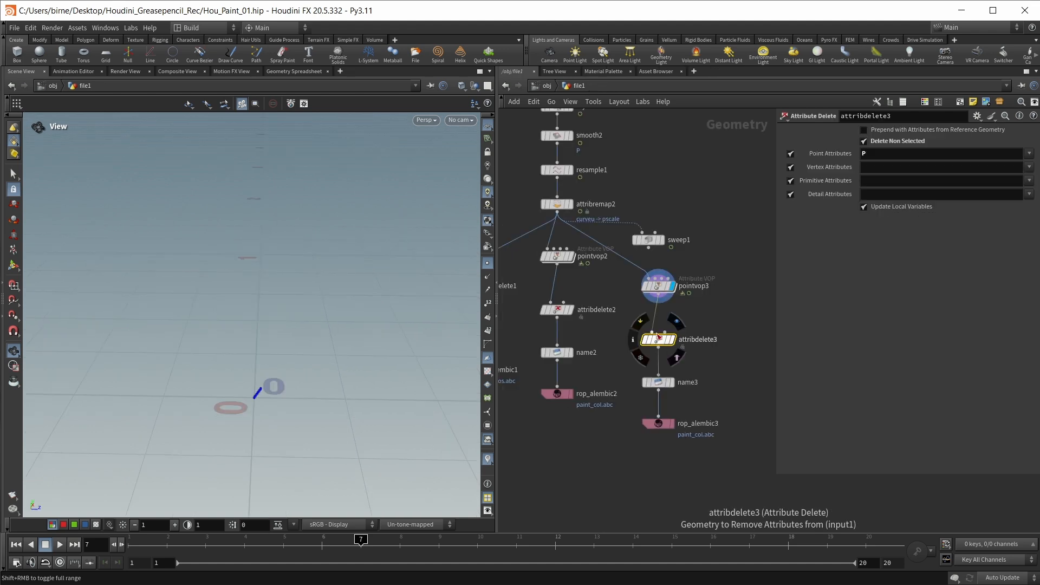
- Set the name value of the name3 node in the third branch to scl
{"action": "left_click", "coordinate": [660, 383]}
{"action": "left_click_drag", "start_coordinate": [912, 214], "coordinate": [867, 228]}
{"action": "type", "text": "scl"}
{"action": "key", "text": "Return"}
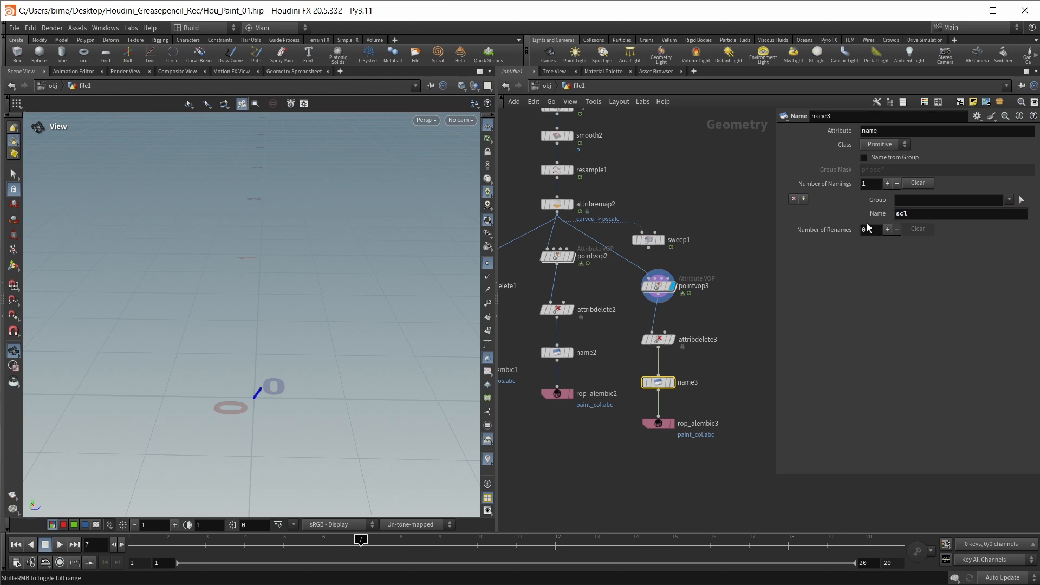
- Set the Alembic output file of rop_alembic3 to $HIP/export/paint_scl.abc
{"action": "left_click", "coordinate": [656, 423]}
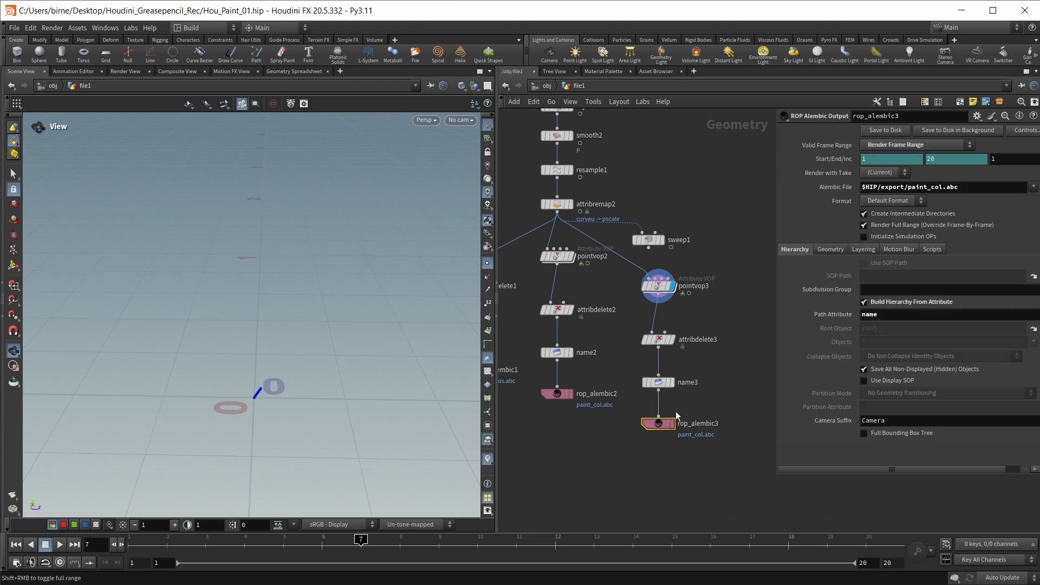
{"action": "left_click_drag", "start_coordinate": [943, 186], "coordinate": [932, 188]}
{"action": "type", "text": "scl"}
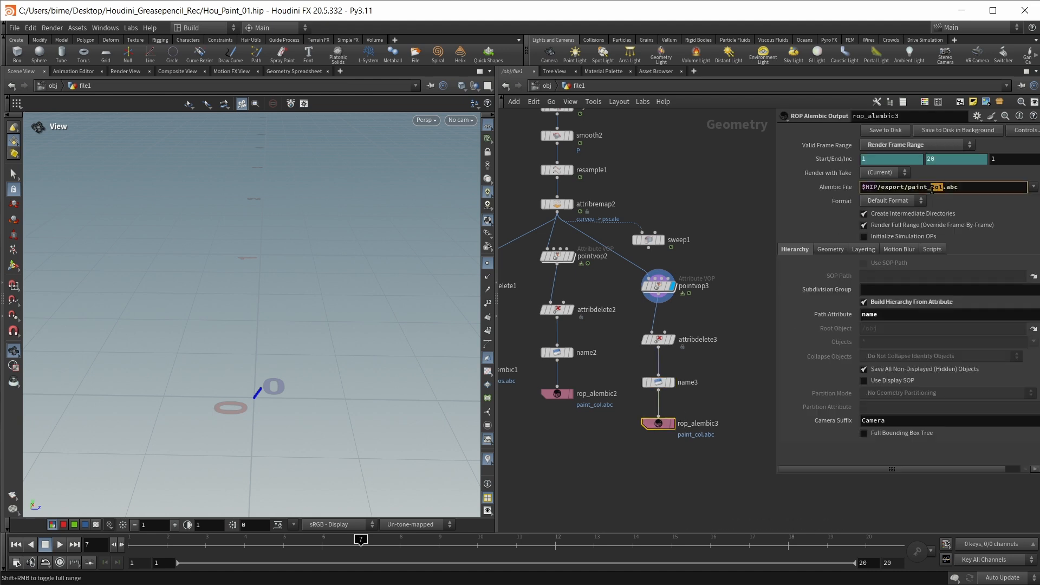
{"action": "key", "text": "Return"}
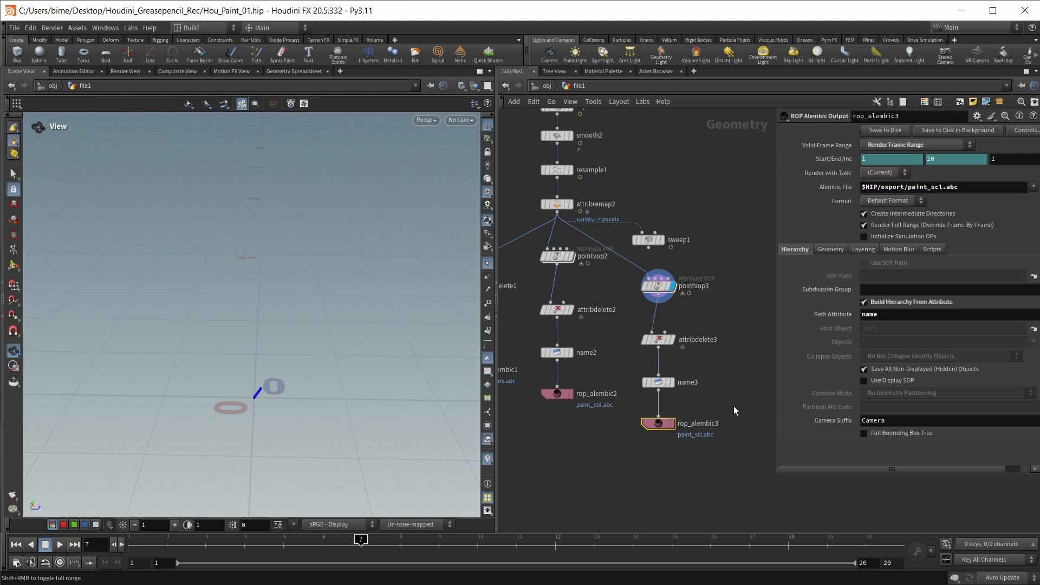
- Select rop_alembic1, rop_alembic2 and rop_alembic3 together and save all three Alembic files to disk
{"action": "key", "text": "h"}
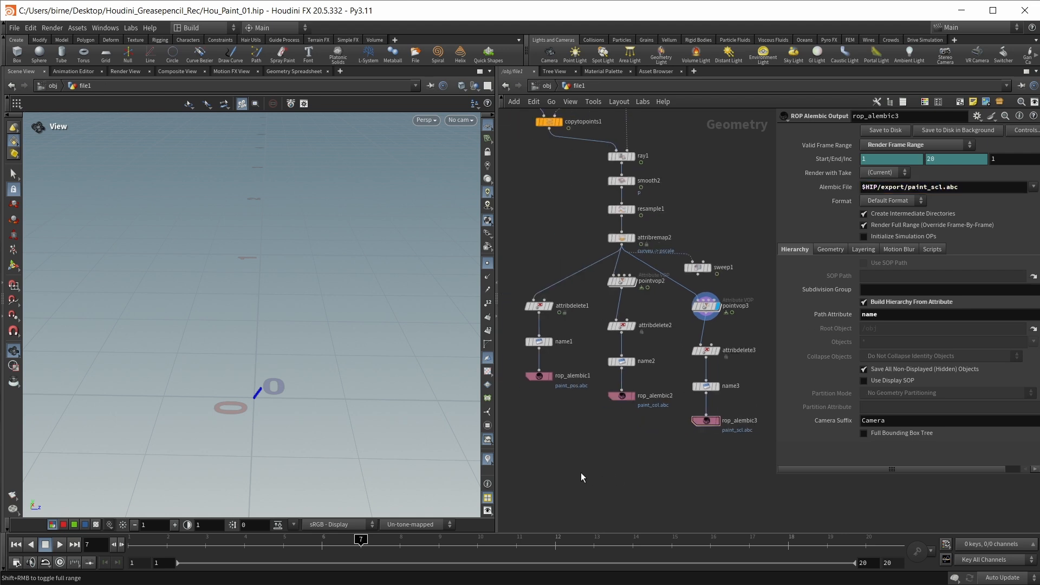
{"action": "left_click", "coordinate": [536, 378]}
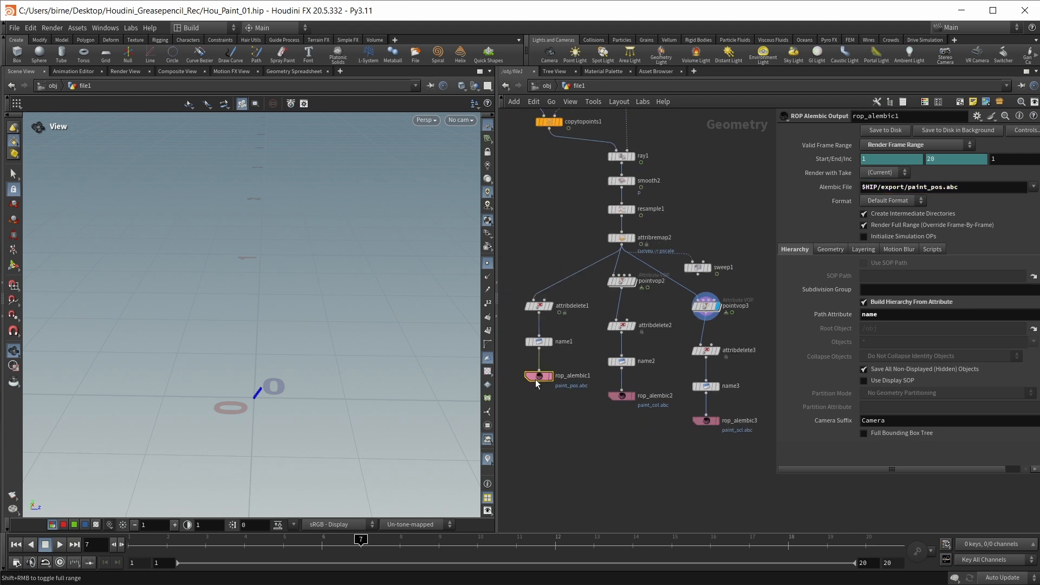
{"action": "left_click", "coordinate": [622, 399], "text": "shift"}
{"action": "left_click", "coordinate": [706, 421], "text": "shift"}
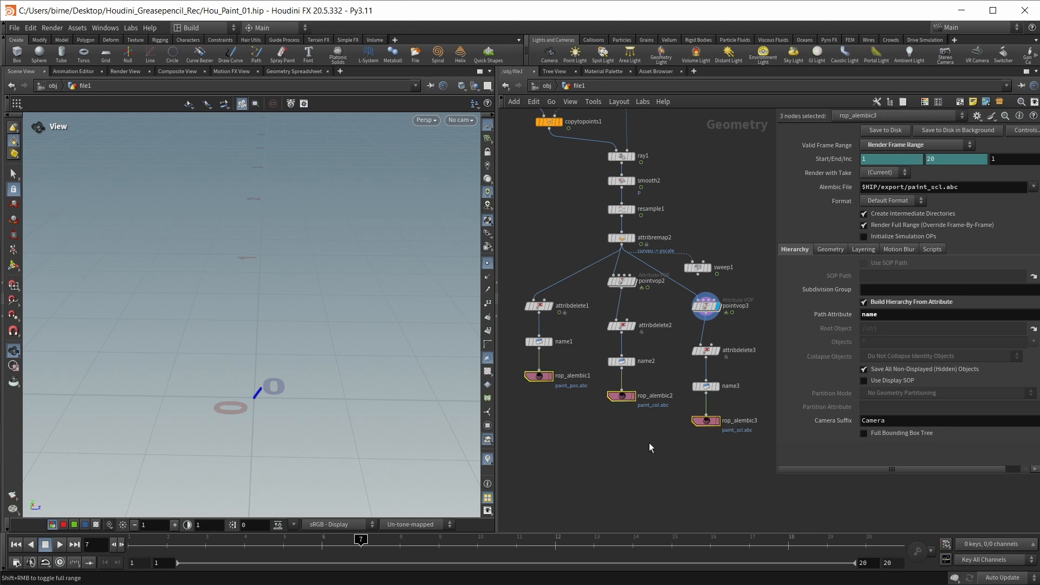
{"action": "left_click", "coordinate": [891, 130]}
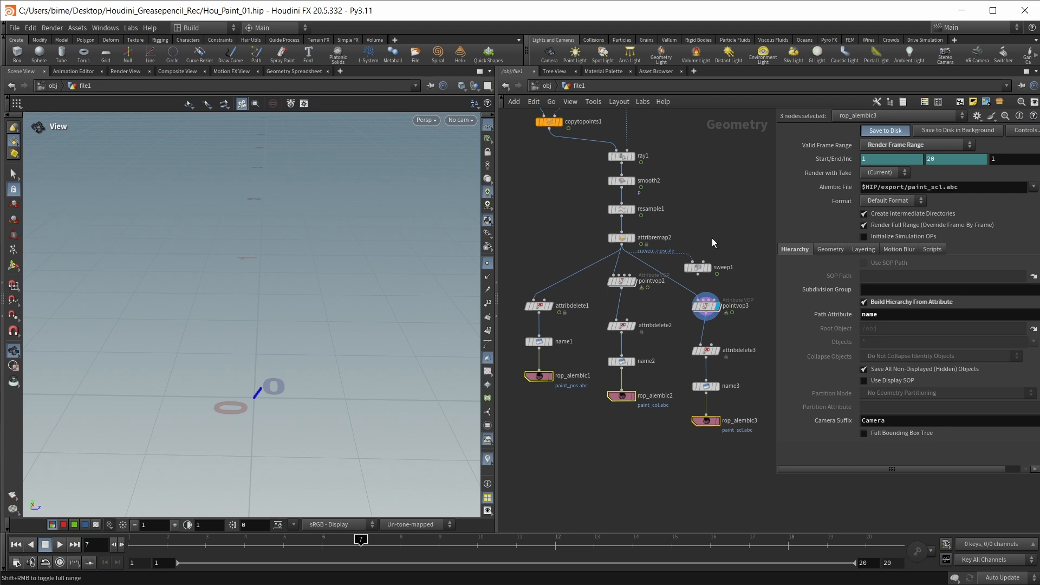
- Switch to Blender and delete the previously imported file1 mushroom curves object
{"action": "left_click", "coordinate": [963, 17]}
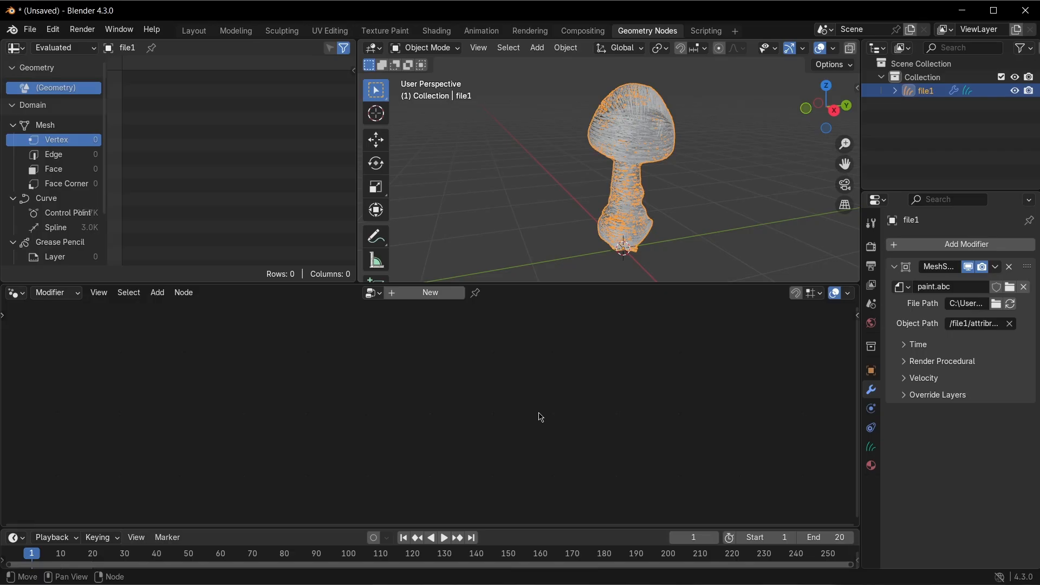
{"action": "left_click", "coordinate": [715, 201]}
{"action": "left_click", "coordinate": [637, 116]}
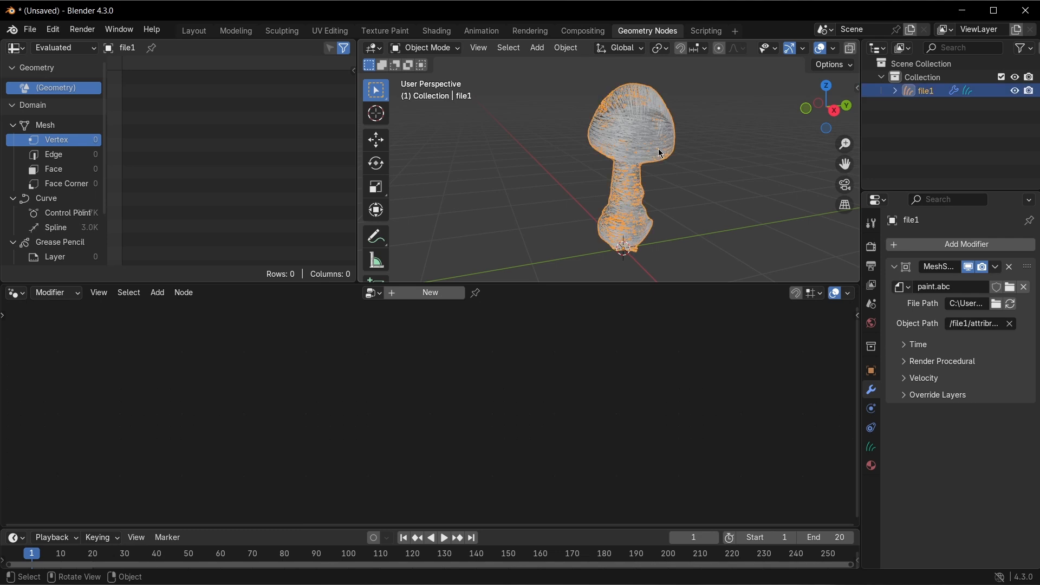
{"action": "key", "text": "Delete"}
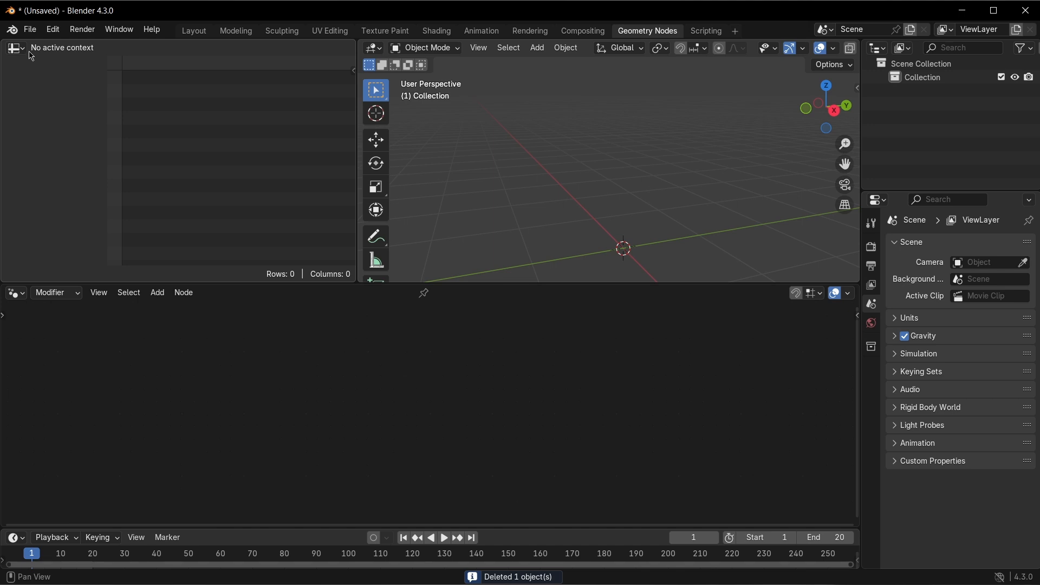
- Import the Alembic files paint_col.abc, paint_pos.abc and paint_scl.abc together from the export folder
{"action": "left_click", "coordinate": [31, 30]}
{"action": "mouse_move", "coordinate": [72, 220]}
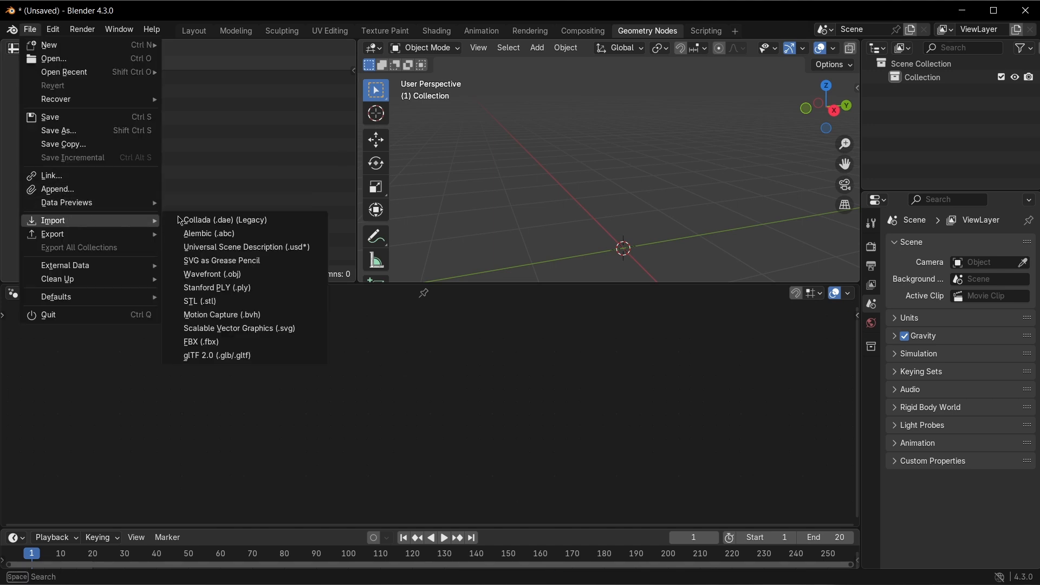
{"action": "left_click", "coordinate": [262, 234]}
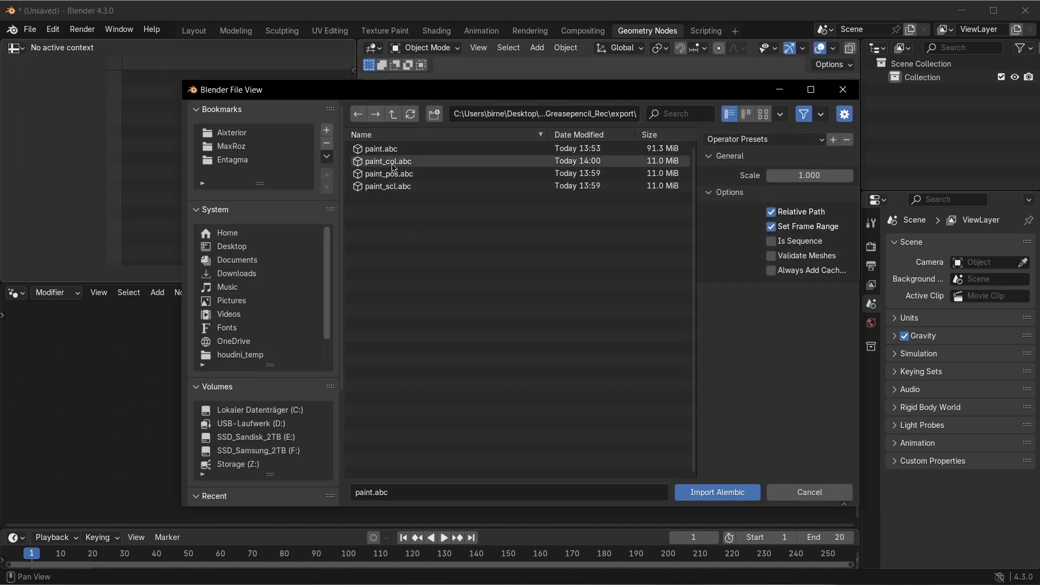
{"action": "mouse_move", "coordinate": [394, 168]}
{"action": "left_mouse_down"}
{"action": "mouse_move", "coordinate": [427, 232]}
{"action": "mouse_move", "coordinate": [412, 189]}
{"action": "left_mouse_up"}
{"action": "left_click", "coordinate": [724, 490]}
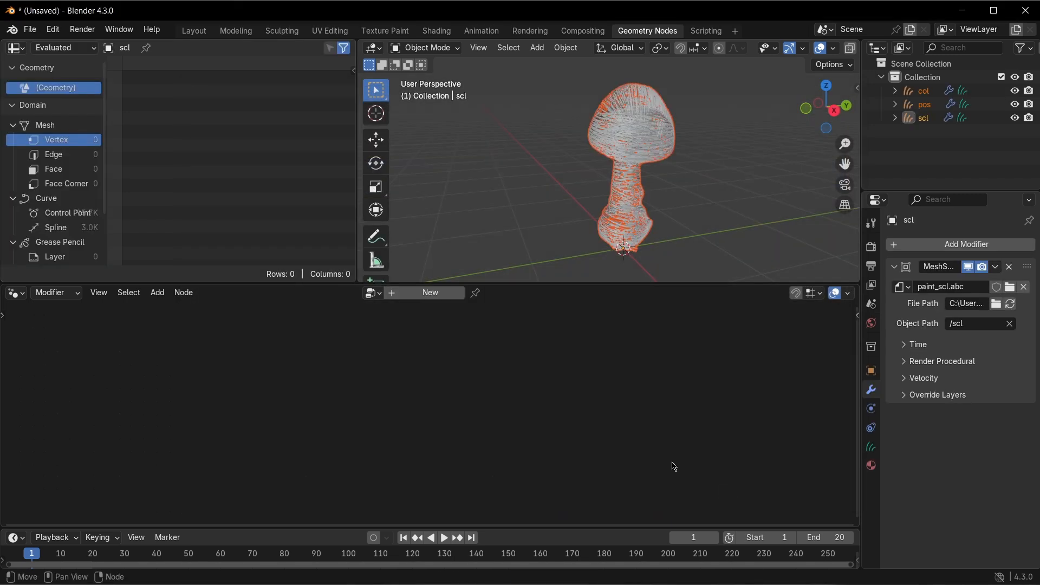
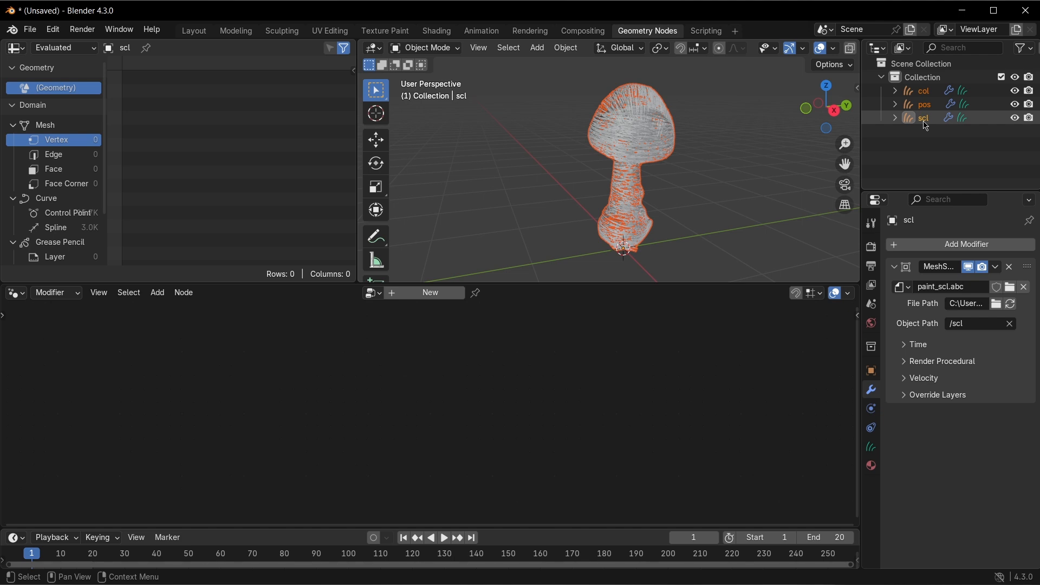
- Deselect the imported curves and add an empty Grease Pencil object to the scene
{"action": "left_click", "coordinate": [691, 217]}
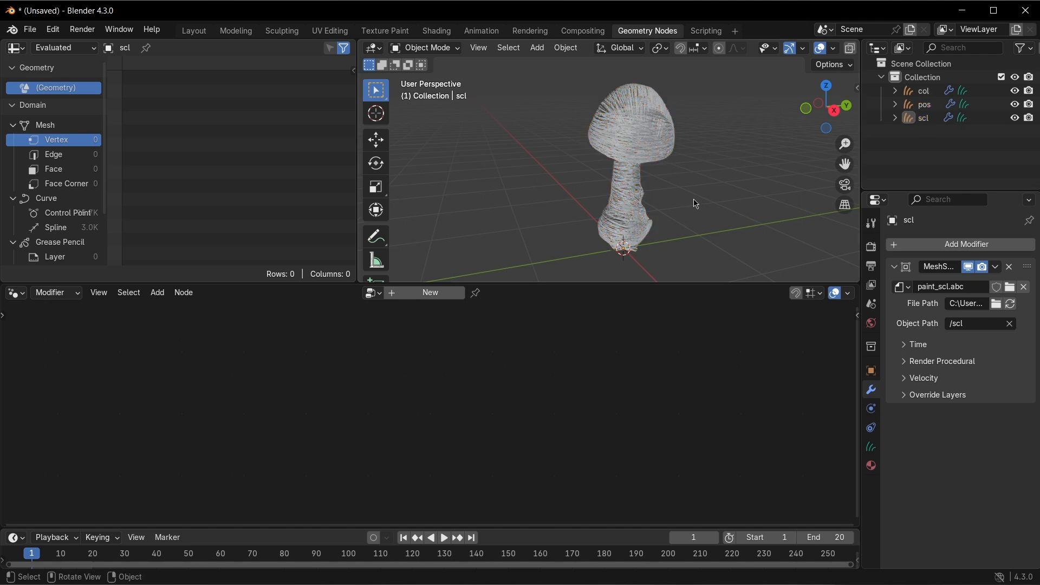
{"action": "key", "text": "shift+a"}
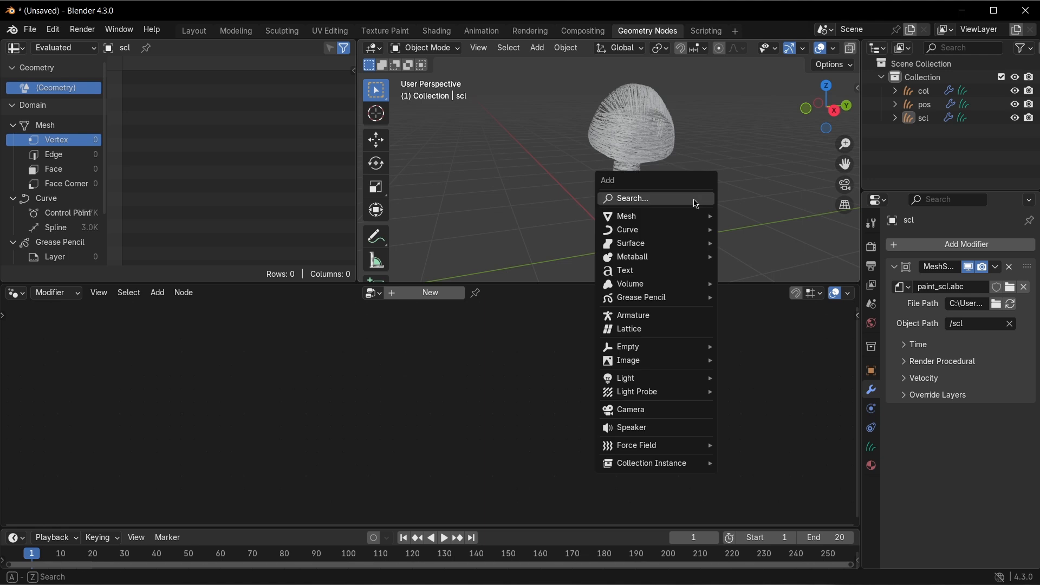
{"action": "mouse_move", "coordinate": [664, 304]}
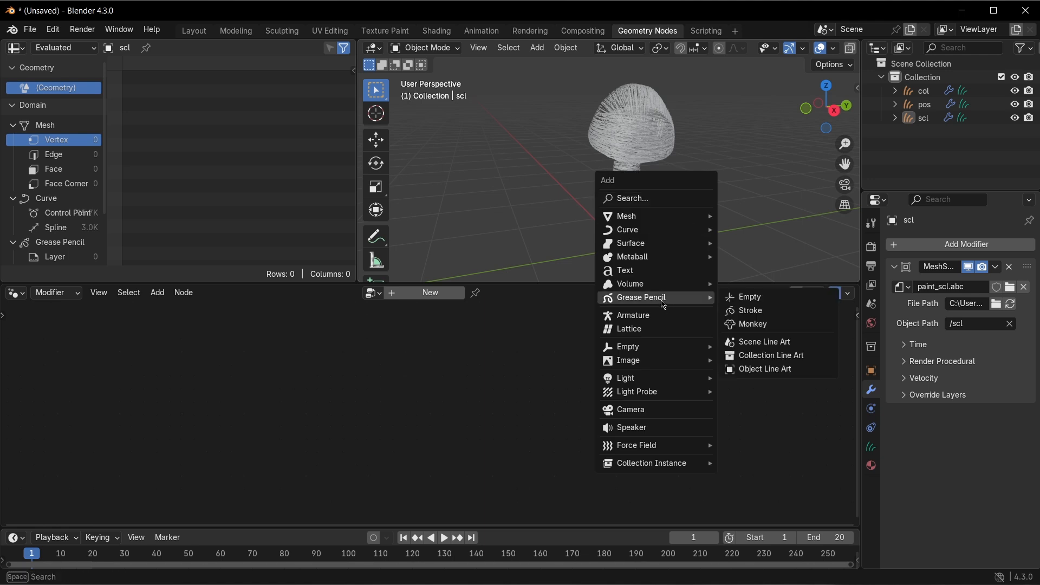
{"action": "left_click", "coordinate": [756, 301]}
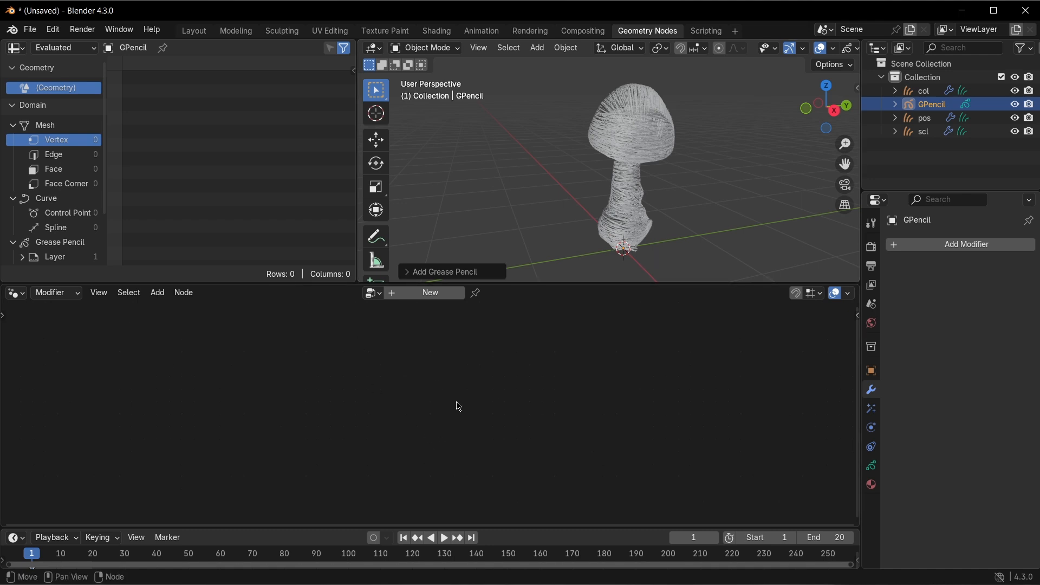
- Create a new Geometry Nodes tree on the Grease Pencil object
{"action": "left_click", "coordinate": [426, 294]}
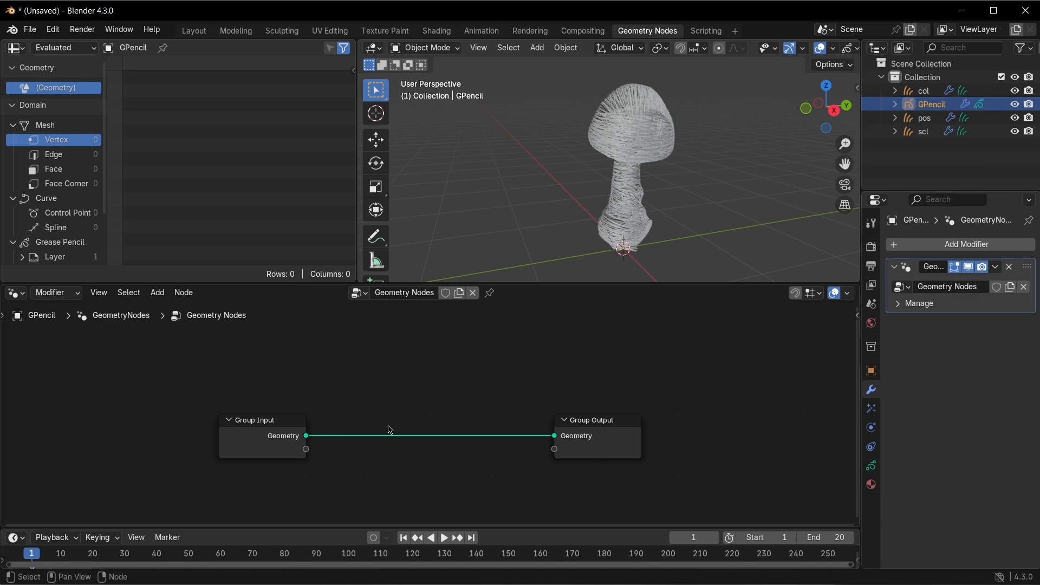
{"action": "middle_click_drag", "start_coordinate": [253, 463], "coordinate": [289, 410]}
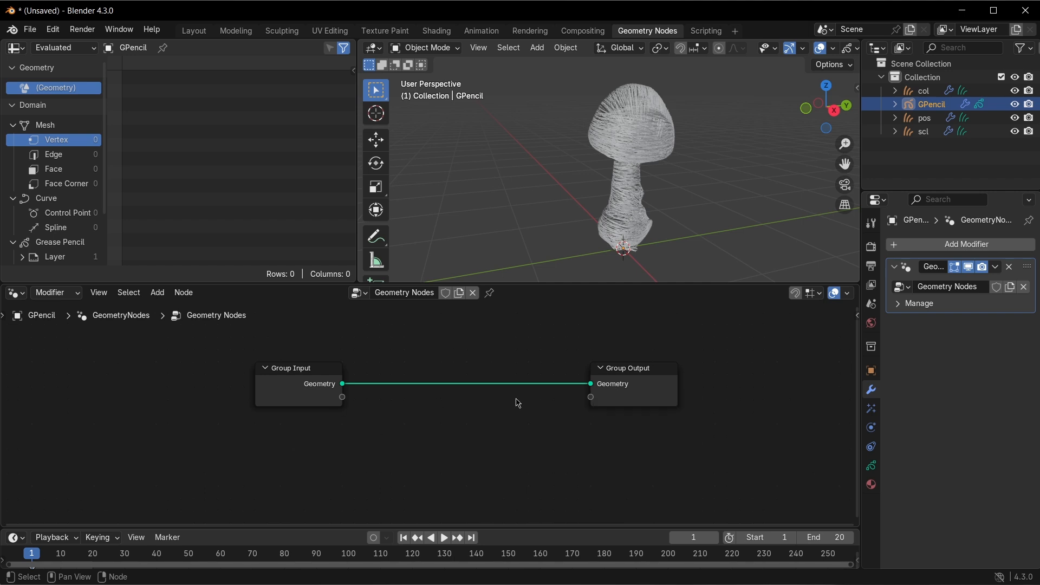
{"action": "middle_click_drag", "start_coordinate": [471, 432], "coordinate": [507, 429]}
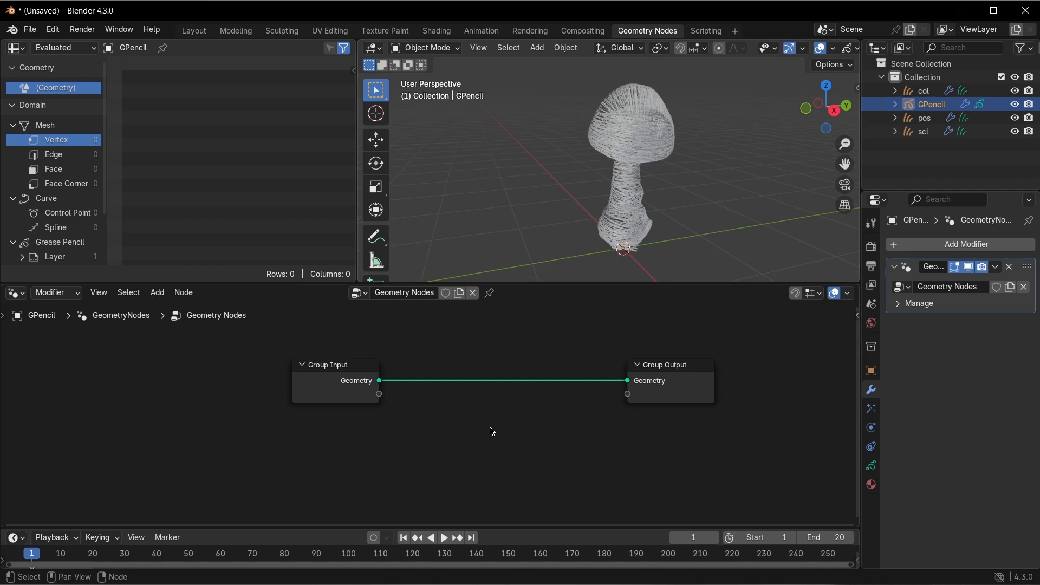
- Add a Join Geometry node on the link between Group Input and Group Output
{"action": "key", "text": "shift+a"}
{"action": "mouse_move", "coordinate": [492, 432]}
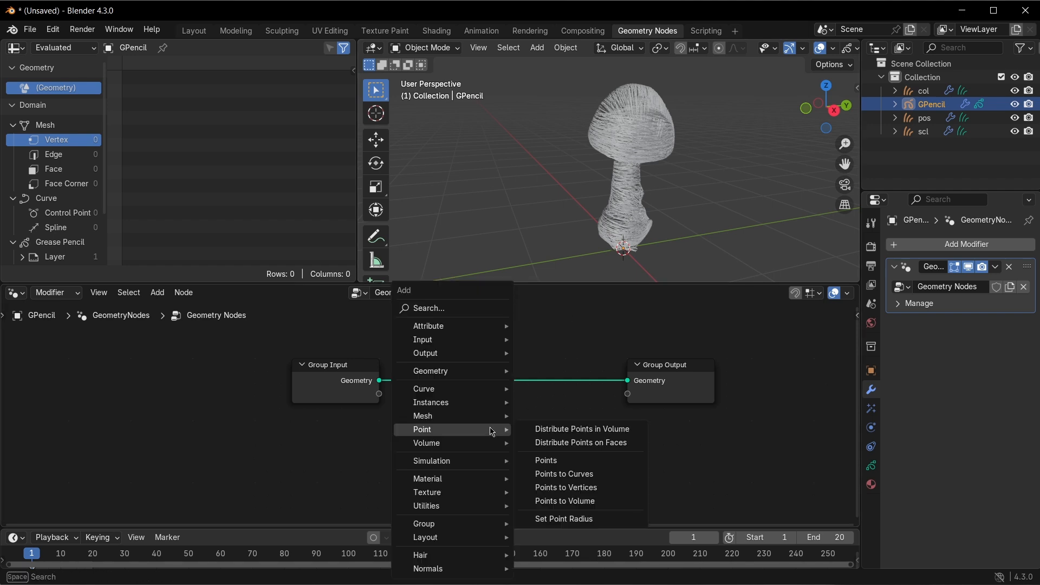
{"action": "type", "text": "jo"}
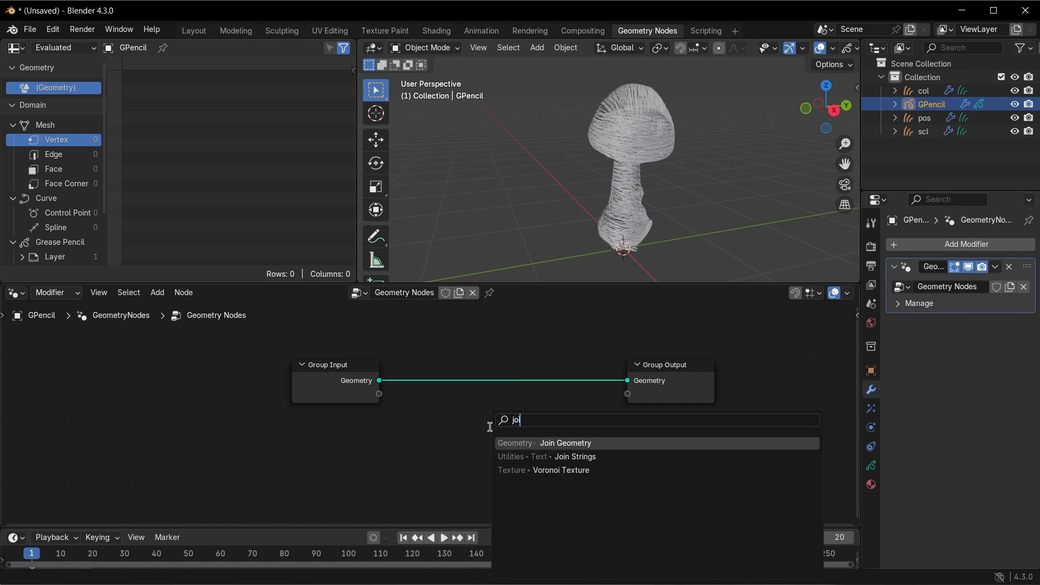
{"action": "key", "text": "Return"}
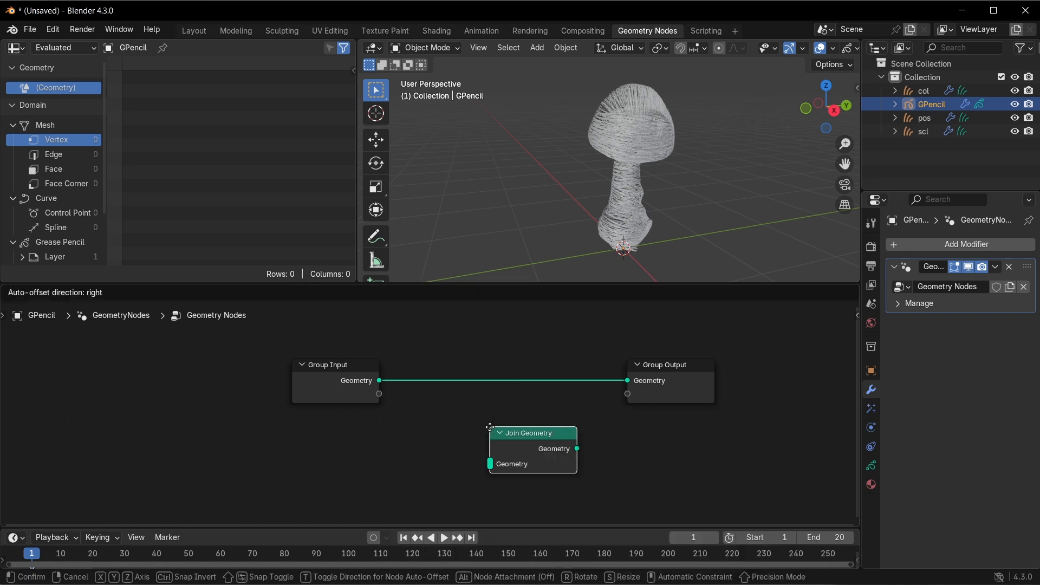
{"action": "left_click", "coordinate": [508, 360]}
{"action": "mouse_move", "coordinate": [543, 373]}
{"action": "left_mouse_down"}
{"action": "mouse_move", "coordinate": [562, 363]}
{"action": "mouse_move", "coordinate": [556, 369]}
{"action": "left_mouse_up"}
{"action": "middle_click_drag", "start_coordinate": [550, 475], "coordinate": [610, 460]}
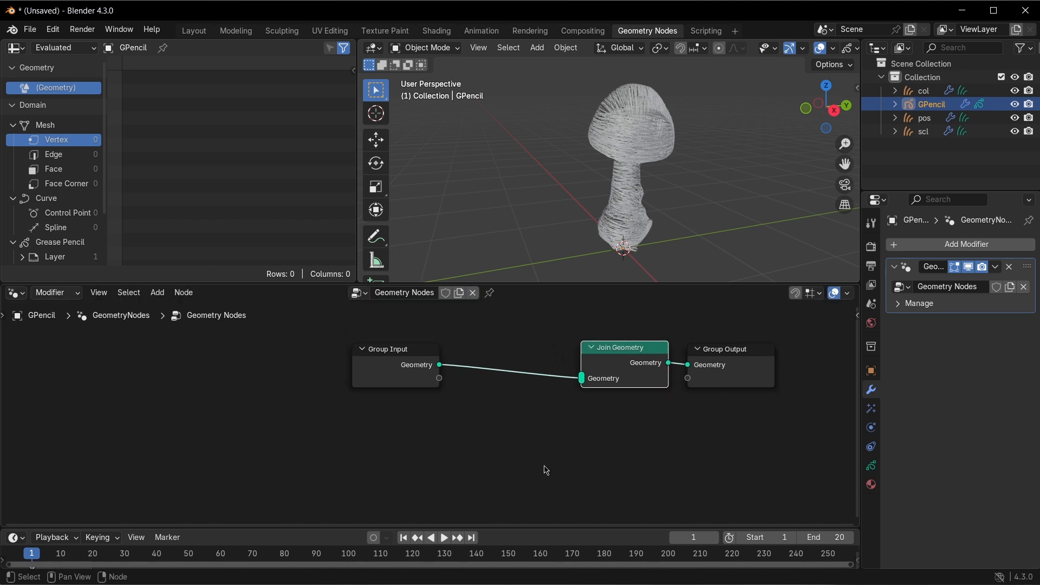
{"action": "middle_click_drag", "start_coordinate": [541, 471], "coordinate": [550, 460]}
- Add a Curves to Grease Pencil node and connect its Grease Pencil output to the Join Geometry input
{"action": "key", "text": "shift+a"}
{"action": "mouse_move", "coordinate": [509, 462]}
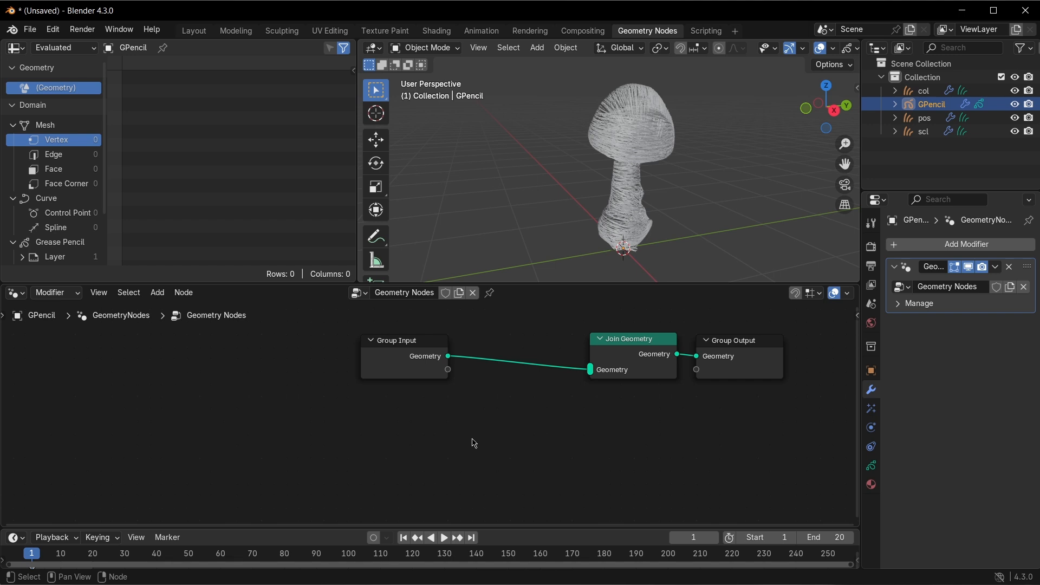
{"action": "key", "text": "shift+a"}
{"action": "type", "text": "curves to"}
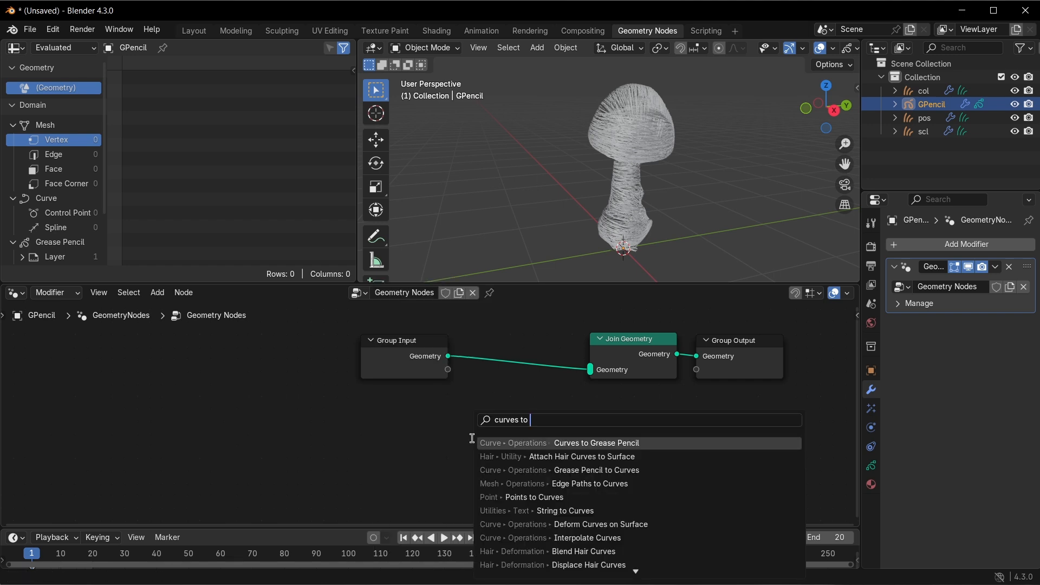
{"action": "left_click", "coordinate": [547, 443]}
{"action": "left_click", "coordinate": [564, 442]}
{"action": "left_click_drag", "start_coordinate": [565, 437], "coordinate": [596, 382]}
{"action": "middle_click_drag", "start_coordinate": [631, 465], "coordinate": [720, 455]}
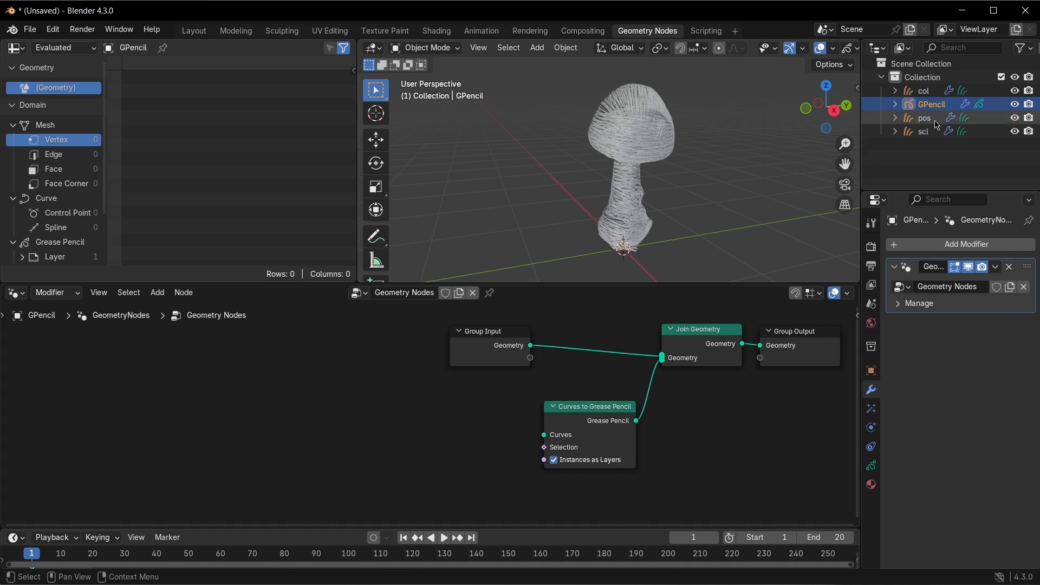
- Bring the pos object into the node tree as an Object Info node and connect its Geometry to the Curves input
{"action": "left_click_drag", "start_coordinate": [938, 125], "coordinate": [320, 431]}
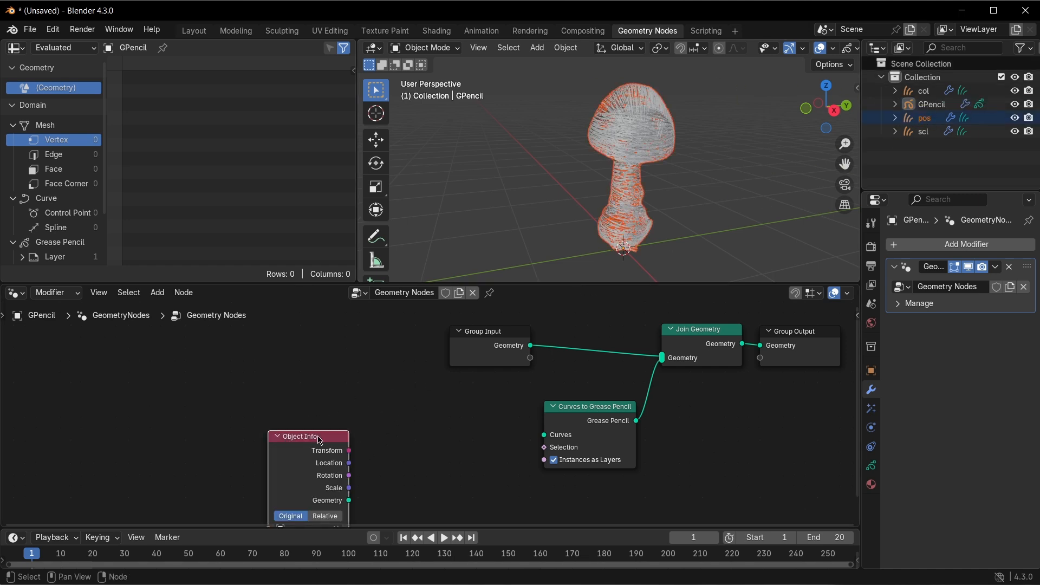
{"action": "left_click", "coordinate": [293, 386]}
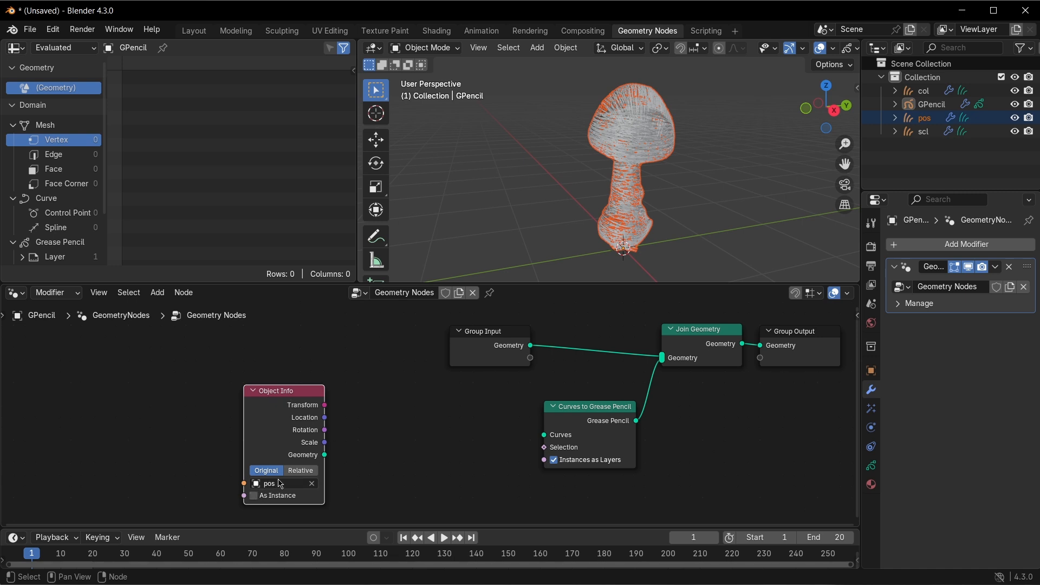
{"action": "left_click", "coordinate": [460, 469]}
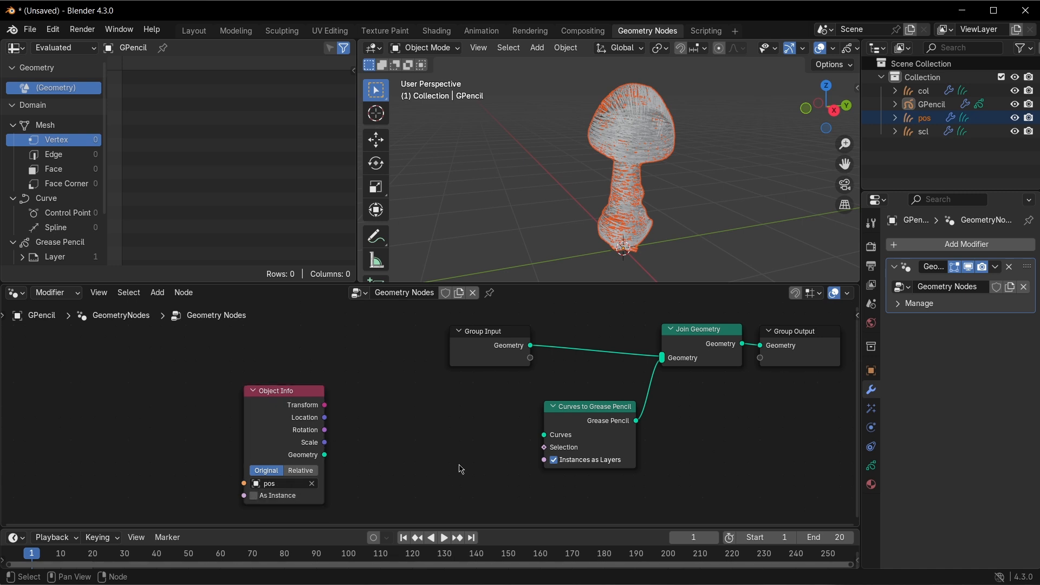
{"action": "left_click_drag", "start_coordinate": [324, 455], "coordinate": [543, 435]}
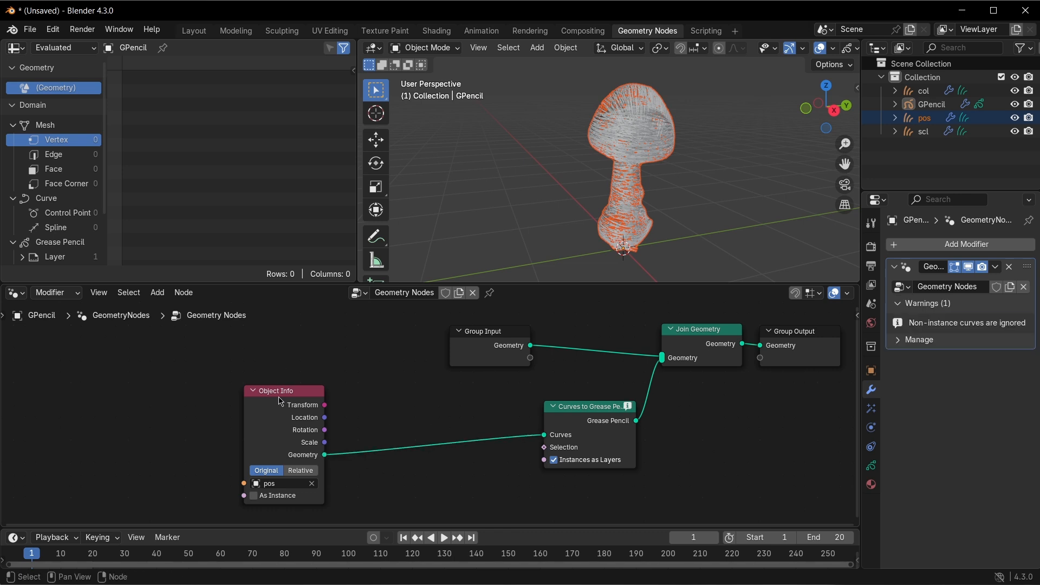
{"action": "left_click_drag", "start_coordinate": [281, 401], "coordinate": [259, 378]}
- Hide the pos, scl and col curve objects in the viewport and disable them in renders
{"action": "left_click", "coordinate": [959, 164]}
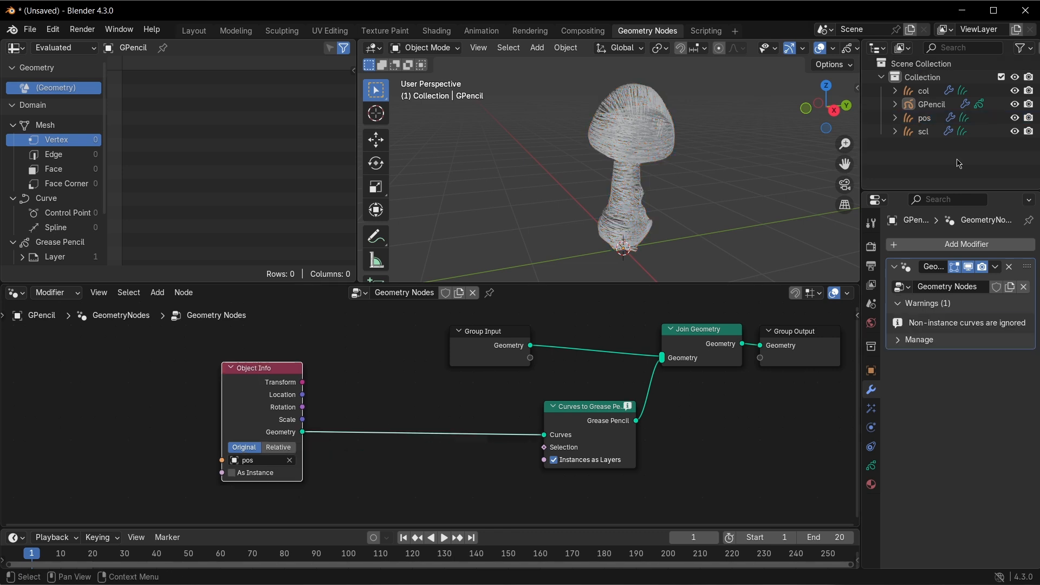
{"action": "left_click", "coordinate": [1015, 122]}
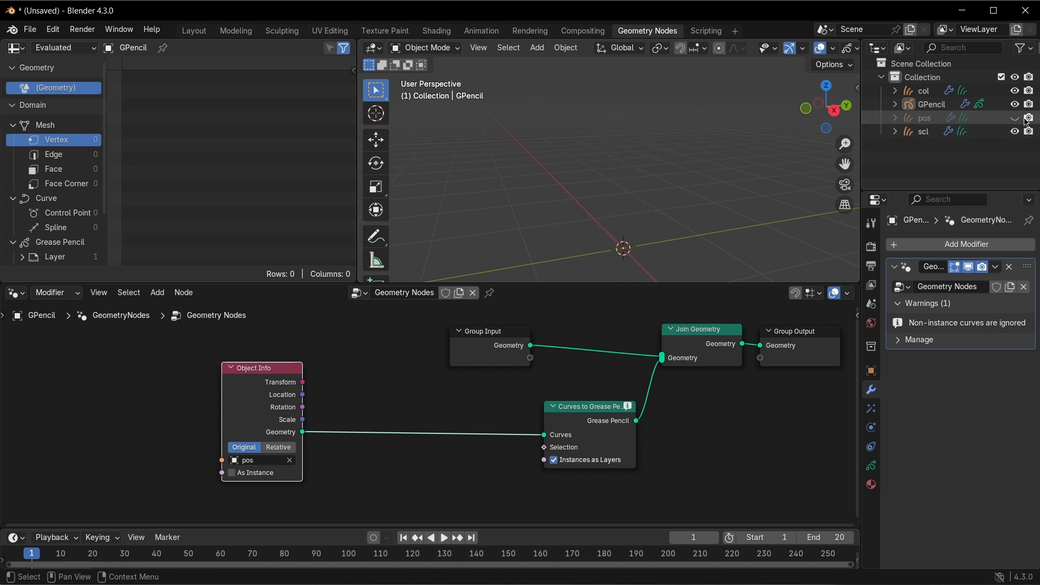
{"action": "left_click", "coordinate": [1016, 132]}
{"action": "left_click", "coordinate": [1028, 132]}
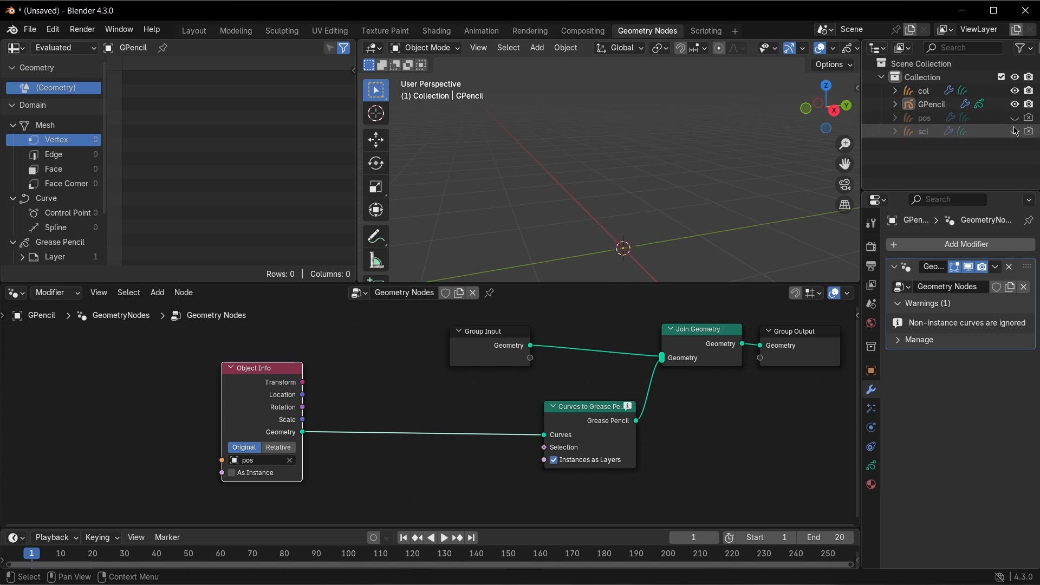
{"action": "left_click", "coordinate": [1015, 90]}
{"action": "left_click", "coordinate": [1028, 91]}
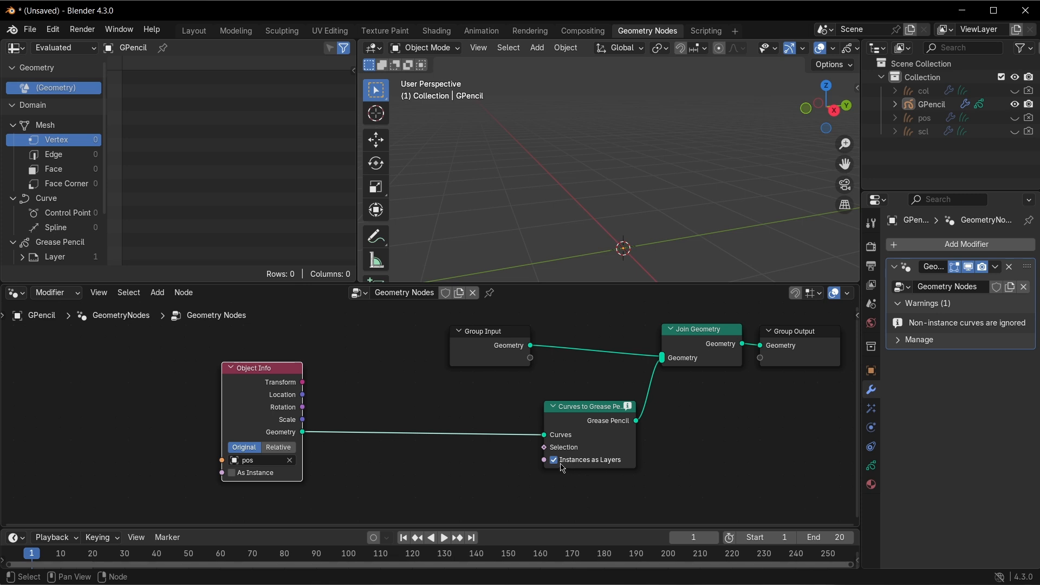
- Turn off Instances as Layers on the Curves to Grease Pencil node
{"action": "left_click", "coordinate": [600, 464]}
{"action": "middle_click_drag", "start_coordinate": [645, 163], "coordinate": [673, 151]}
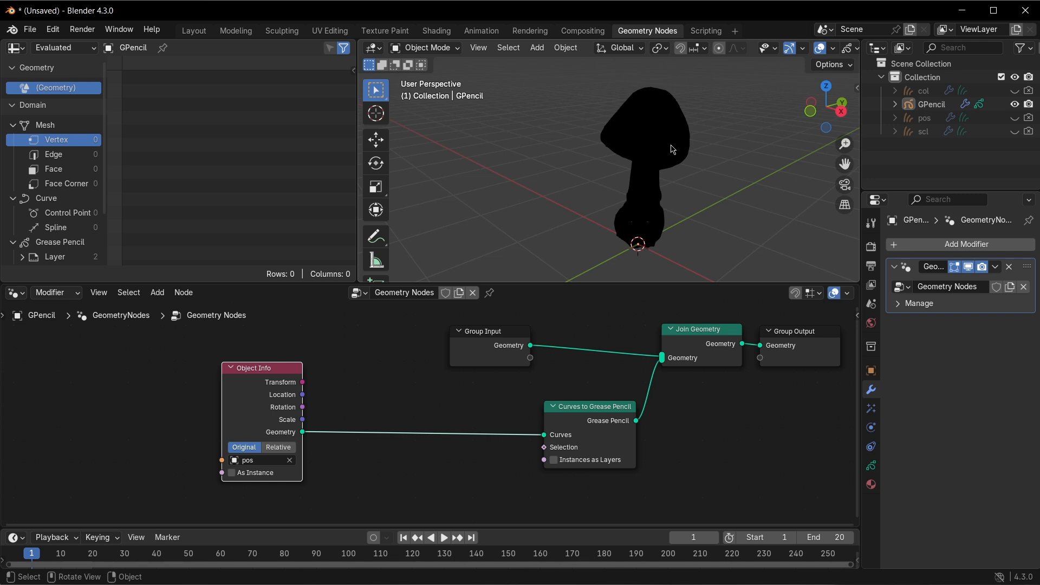
- Insert a Store Named Attribute node after the pos Object Info node and place a duplicate before Curves to Grease Pencil
{"action": "key", "text": "shift+a"}
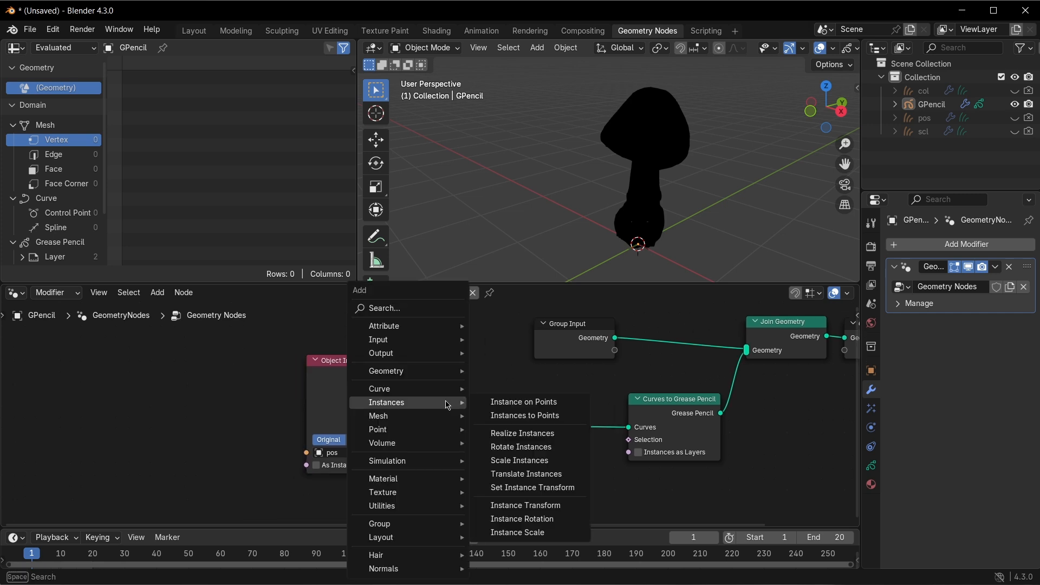
{"action": "type", "text": "name"}
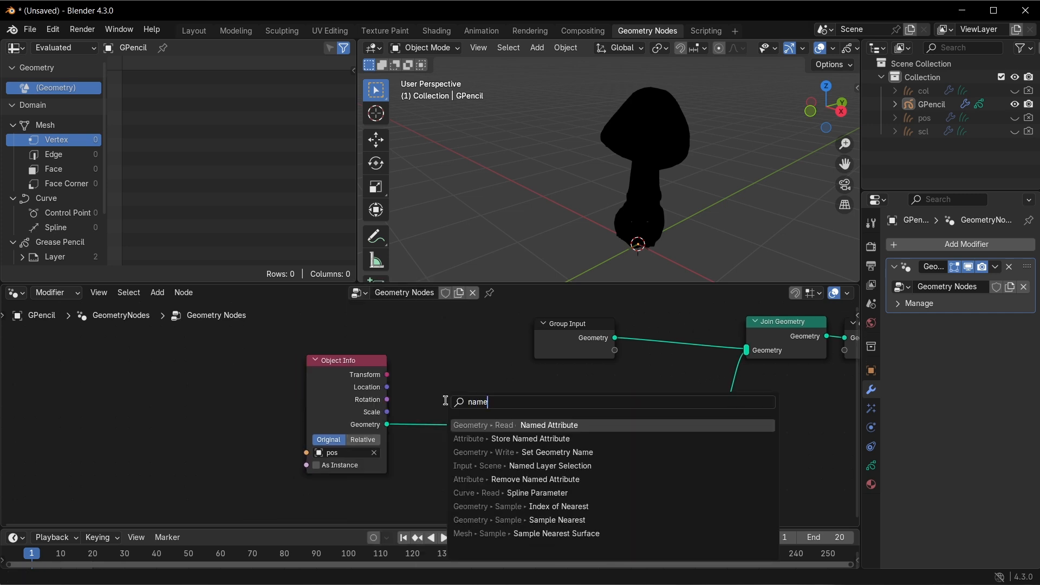
{"action": "left_click", "coordinate": [545, 439]}
{"action": "left_click", "coordinate": [453, 406]}
{"action": "middle_click_drag", "start_coordinate": [547, 453], "coordinate": [566, 444]}
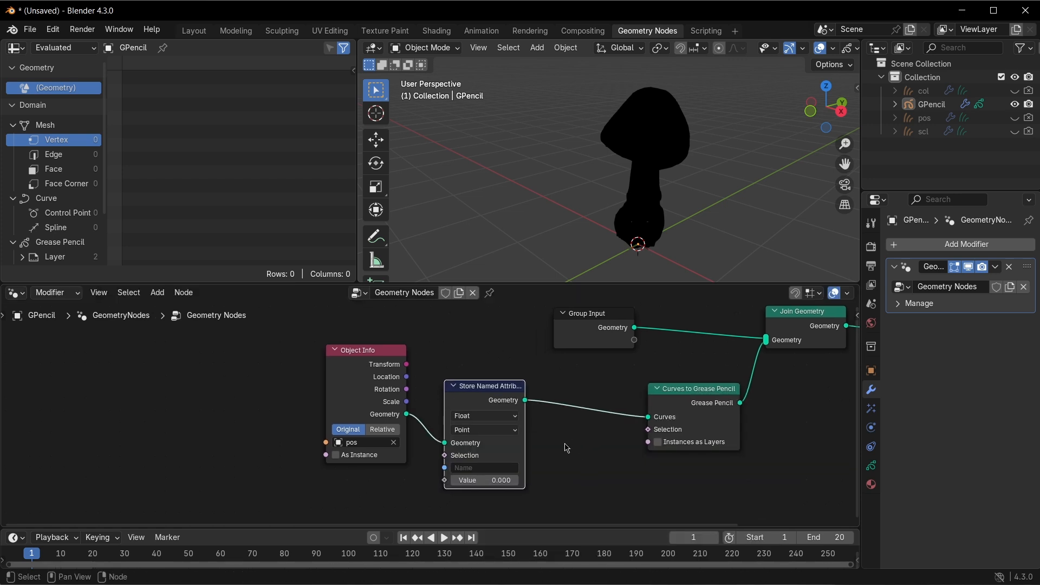
{"action": "key", "text": "shift+d"}
{"action": "left_click", "coordinate": [631, 421]}
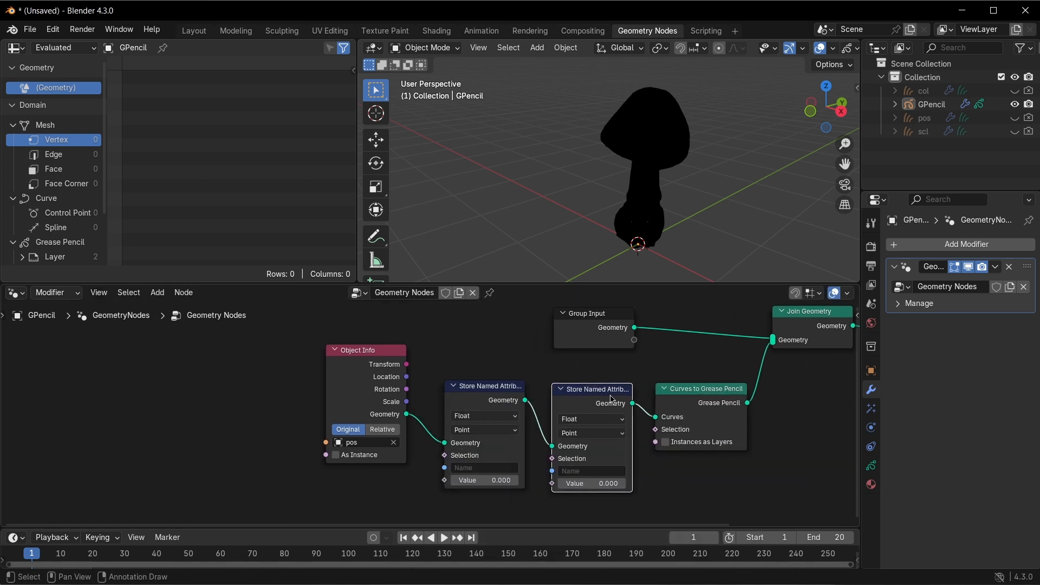
- Name the first stored attribute radius, try a value of 0.3 and reset the value to 0
{"action": "left_click_drag", "start_coordinate": [499, 416], "coordinate": [499, 418]}
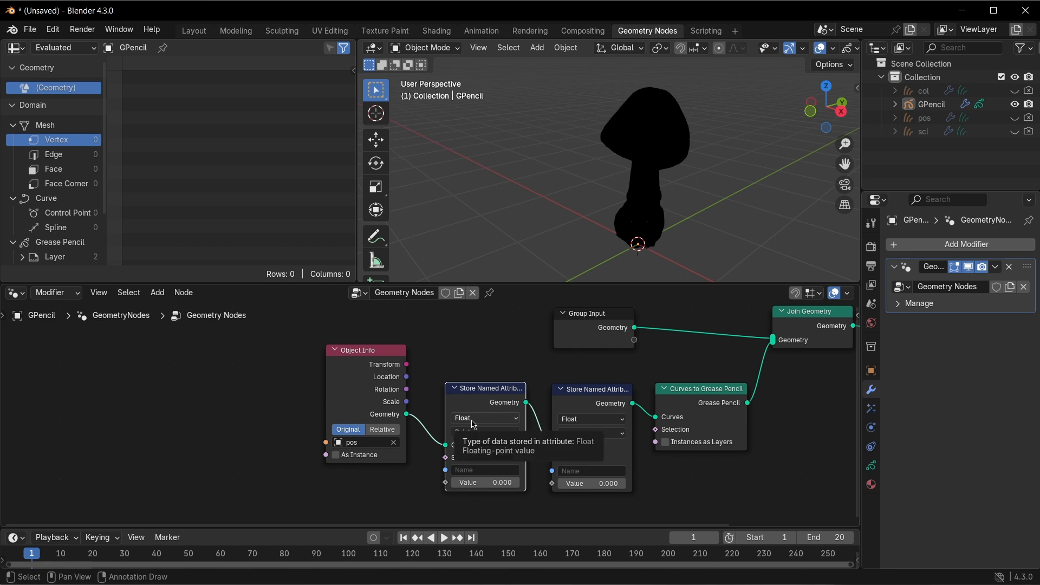
{"action": "middle_click_drag", "start_coordinate": [465, 442], "coordinate": [488, 402]}
{"action": "left_click", "coordinate": [487, 431]}
{"action": "type", "text": "radius"}
{"action": "key", "text": "Return"}
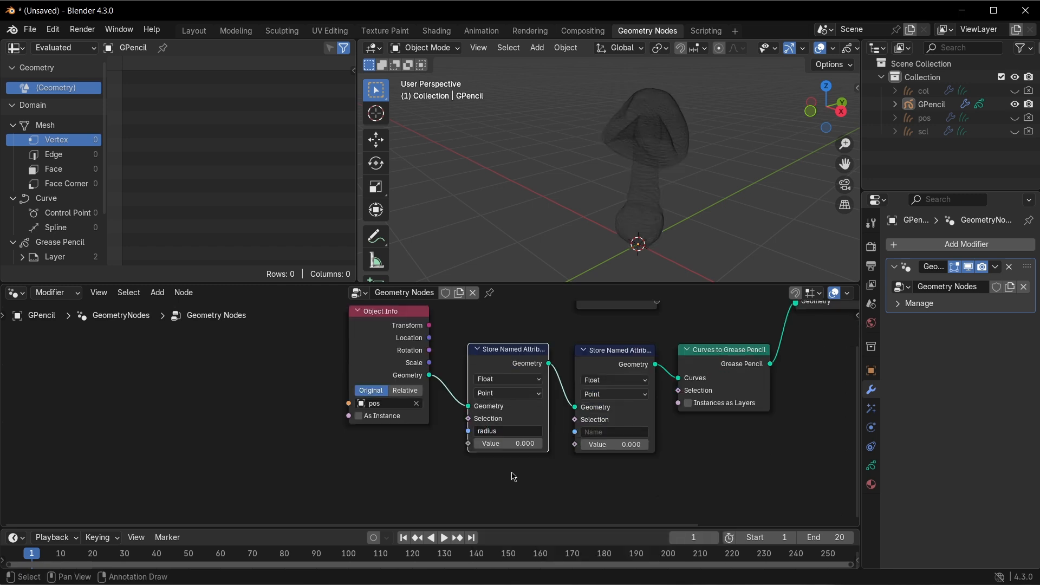
{"action": "mouse_move", "coordinate": [502, 444]}
{"action": "left_mouse_down"}
{"action": "mouse_move", "coordinate": [521, 444]}
{"action": "mouse_move", "coordinate": [498, 444]}
{"action": "mouse_move", "coordinate": [512, 444]}
{"action": "mouse_move", "coordinate": [510, 459]}
{"action": "left_mouse_up"}
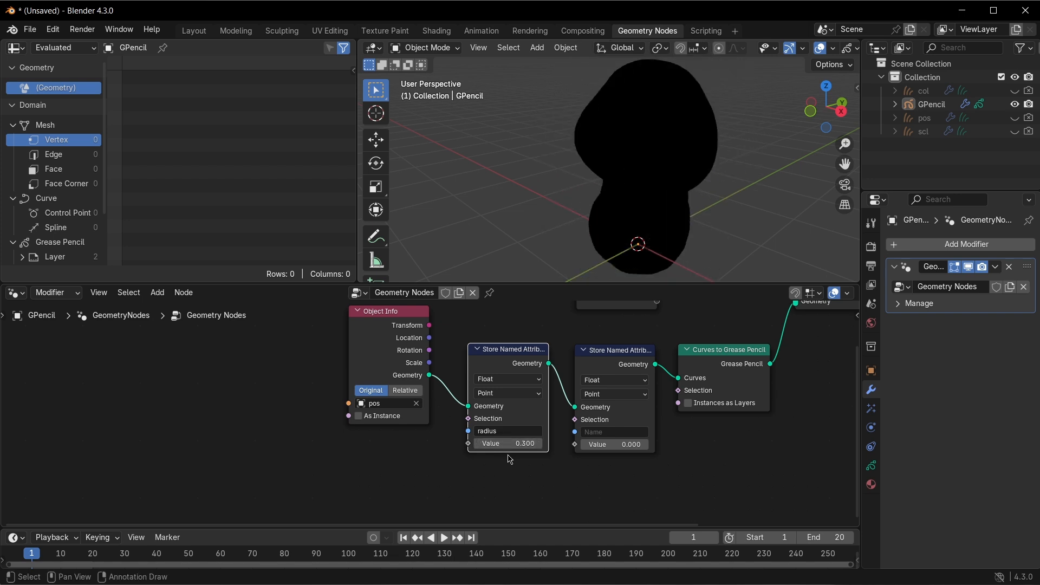
{"action": "key", "text": "BackSpace"}
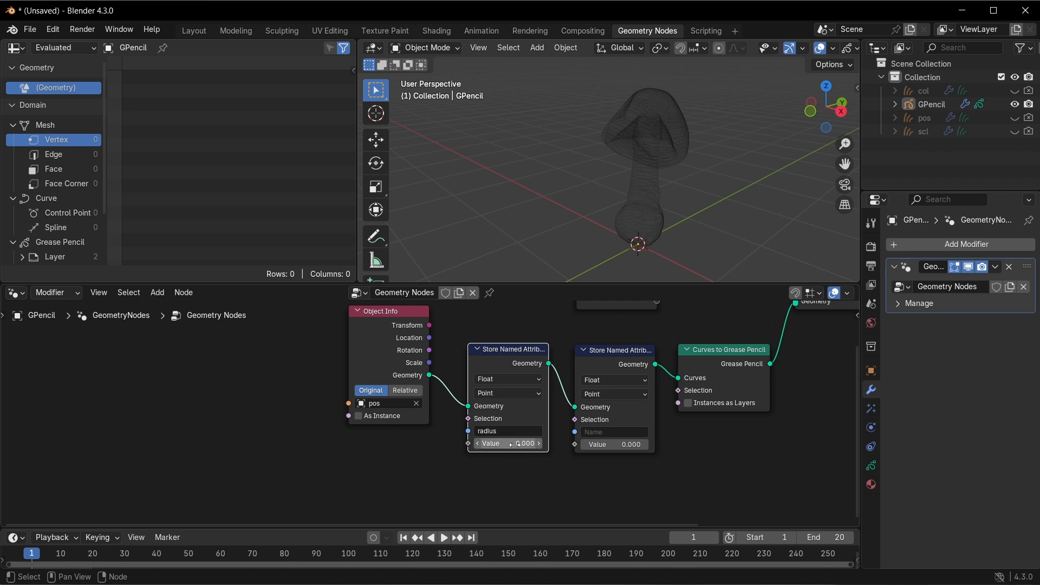
- Set the second Store Named Attribute node's data type to Color and name its attribute vertex_color
{"action": "middle_click_drag", "start_coordinate": [554, 477], "coordinate": [524, 481]}
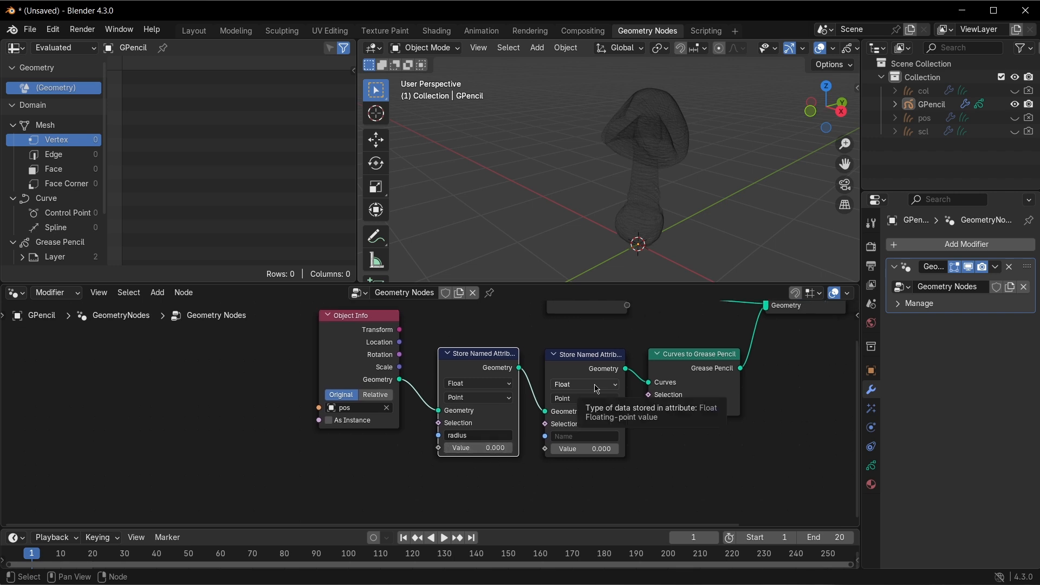
{"action": "left_click", "coordinate": [596, 389]}
{"action": "left_click", "coordinate": [585, 453]}
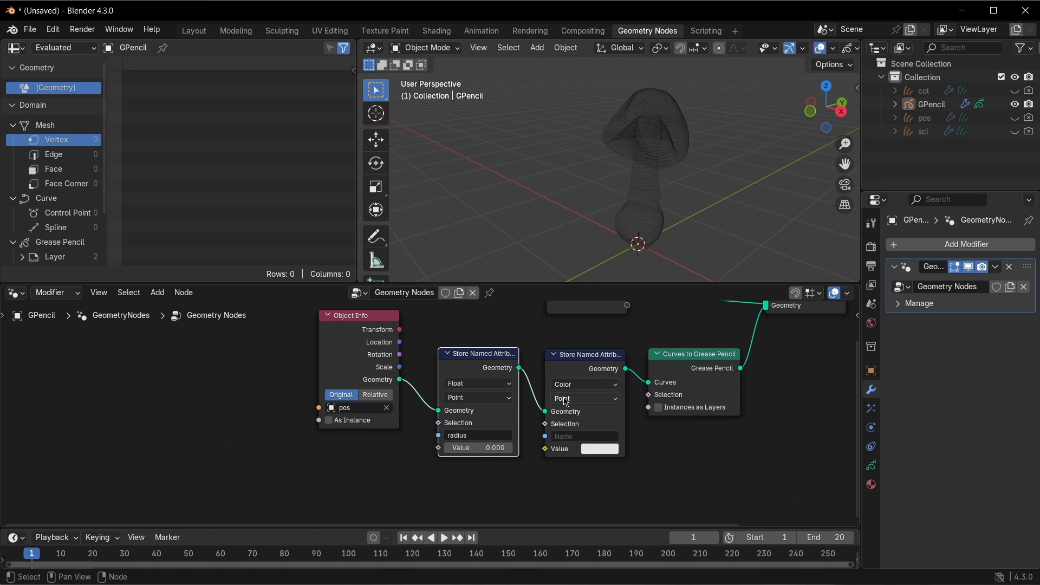
{"action": "left_click", "coordinate": [587, 435]}
{"action": "type", "text": "vertex_color"}
{"action": "key", "text": "Return"}
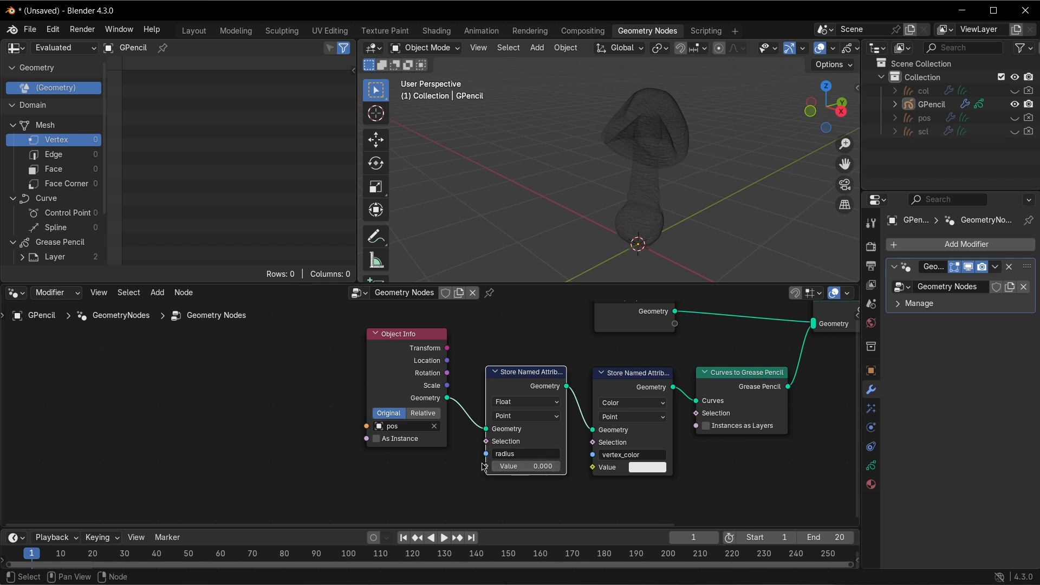
- Enlarge the node editor and add an Object Info node for the scl object below the existing nodes
{"action": "left_click_drag", "start_coordinate": [504, 282], "coordinate": [503, 229]}
{"action": "middle_click_drag", "start_coordinate": [403, 452], "coordinate": [416, 305]}
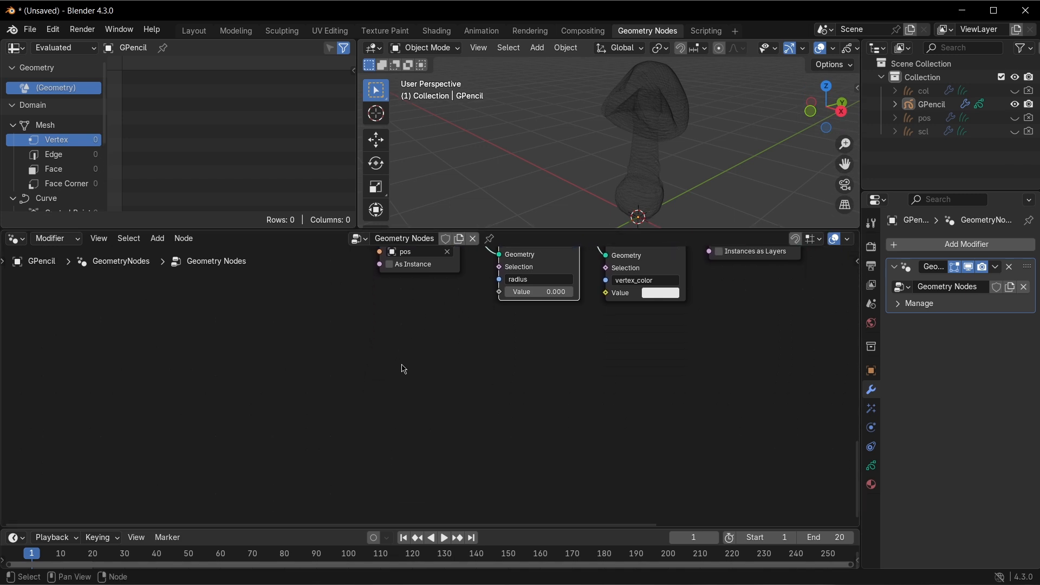
{"action": "left_click_drag", "start_coordinate": [921, 131], "coordinate": [392, 350]}
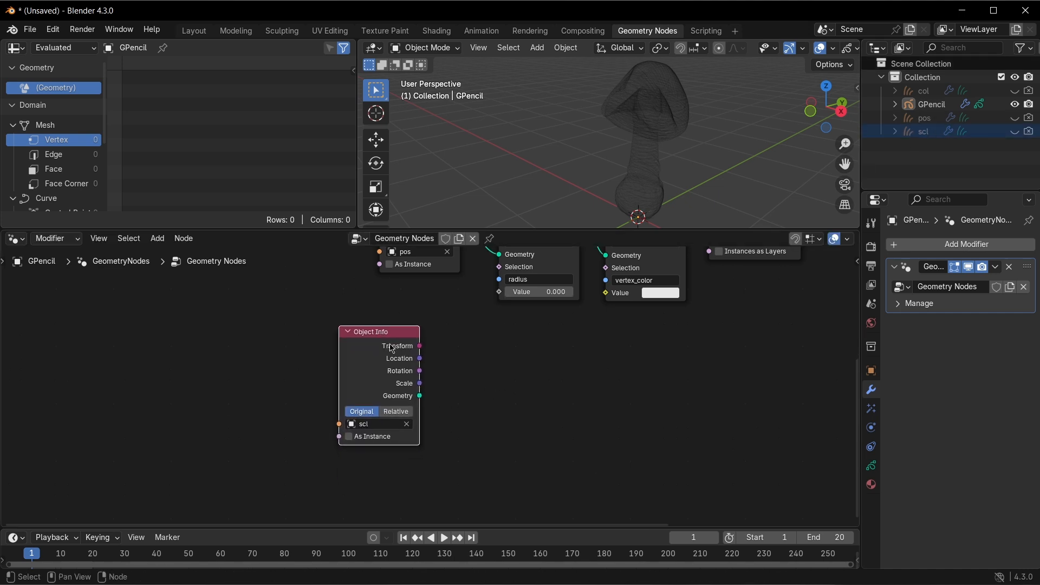
{"action": "left_click", "coordinate": [453, 411]}
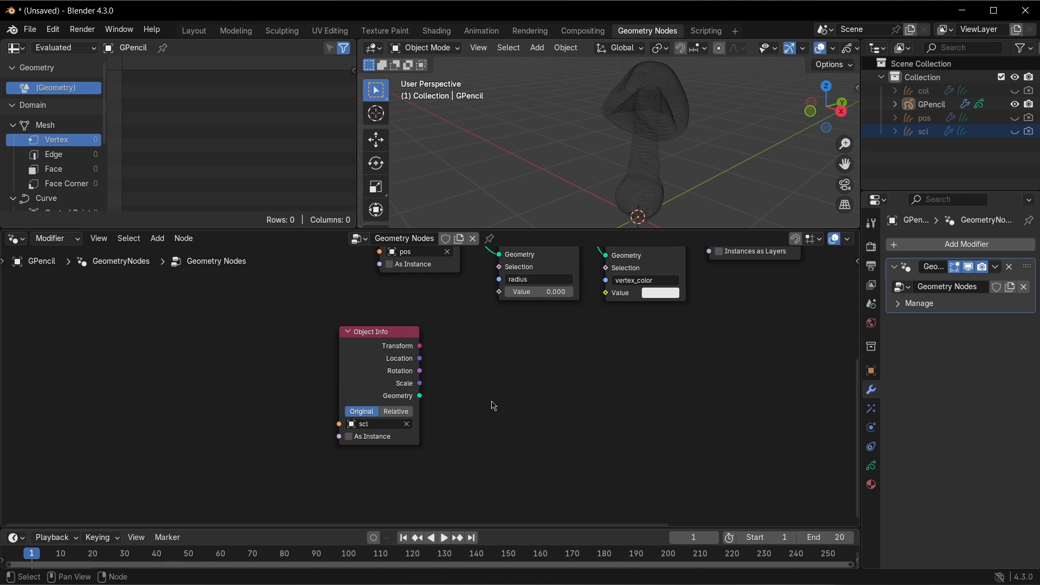
- Add a Sample Index node and connect the scl Object Info node's Geometry to its Geometry input
{"action": "key", "text": "shift+a"}
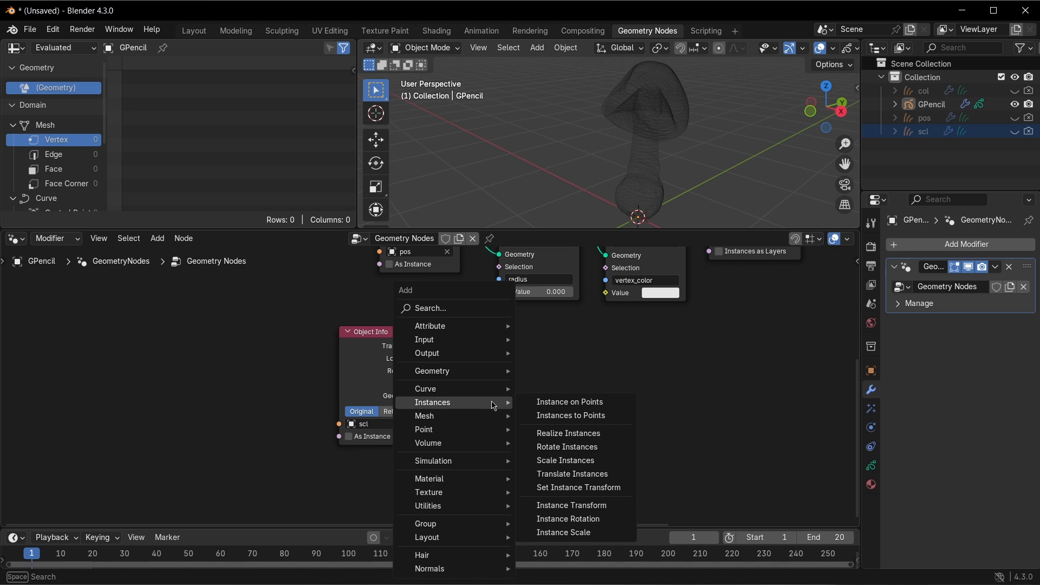
{"action": "type", "text": "index"}
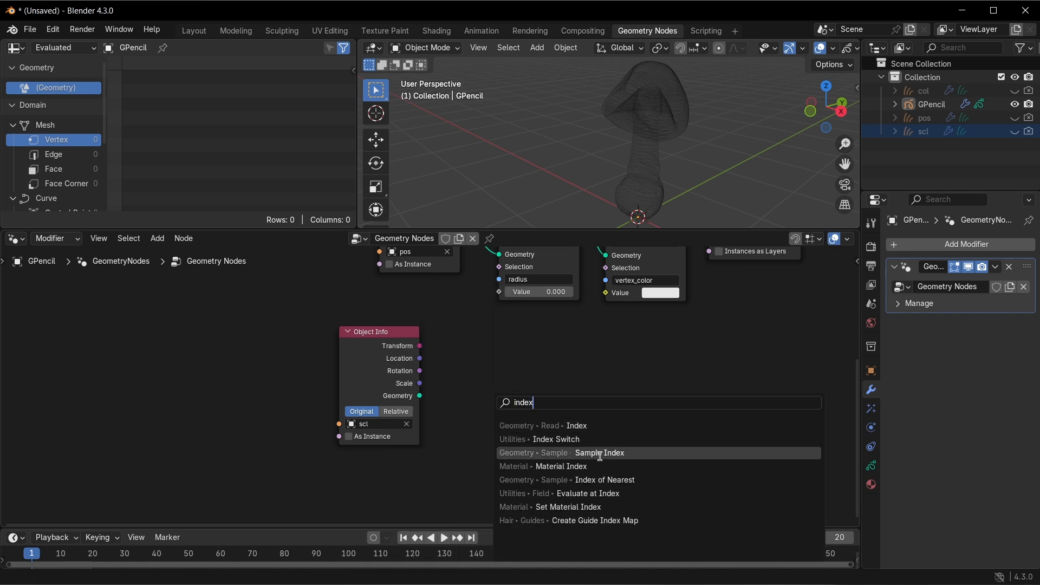
{"action": "left_click", "coordinate": [616, 452]}
{"action": "left_click", "coordinate": [427, 349]}
{"action": "left_click_drag", "start_coordinate": [420, 396], "coordinate": [461, 437]}
{"action": "left_click_drag", "start_coordinate": [507, 369], "coordinate": [492, 369]}
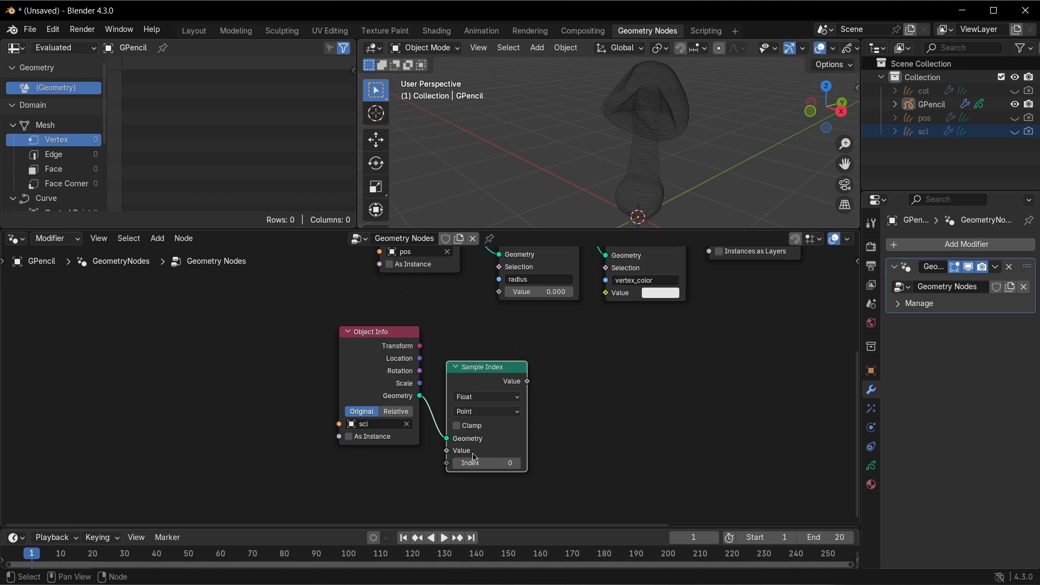
- Add a Position node below the scl Object Info node and connect it to the Sample Index node's Value input
{"action": "middle_click_drag", "start_coordinate": [380, 480], "coordinate": [416, 449]}
{"action": "left_click", "coordinate": [382, 458]}
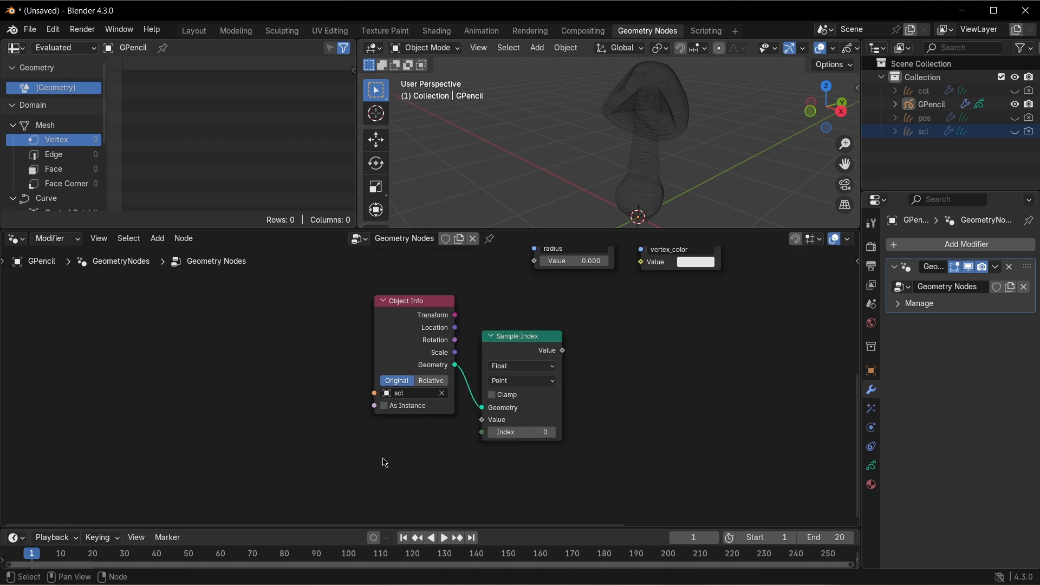
{"action": "key", "text": "shift+a"}
{"action": "mouse_move", "coordinate": [385, 462]}
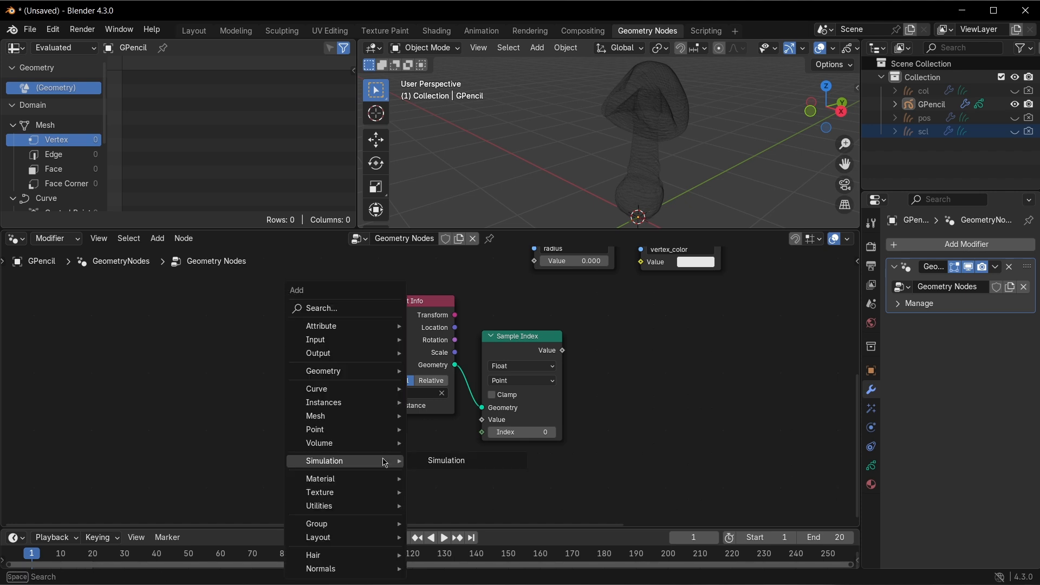
{"action": "type", "text": "pos"}
{"action": "key", "text": "Return"}
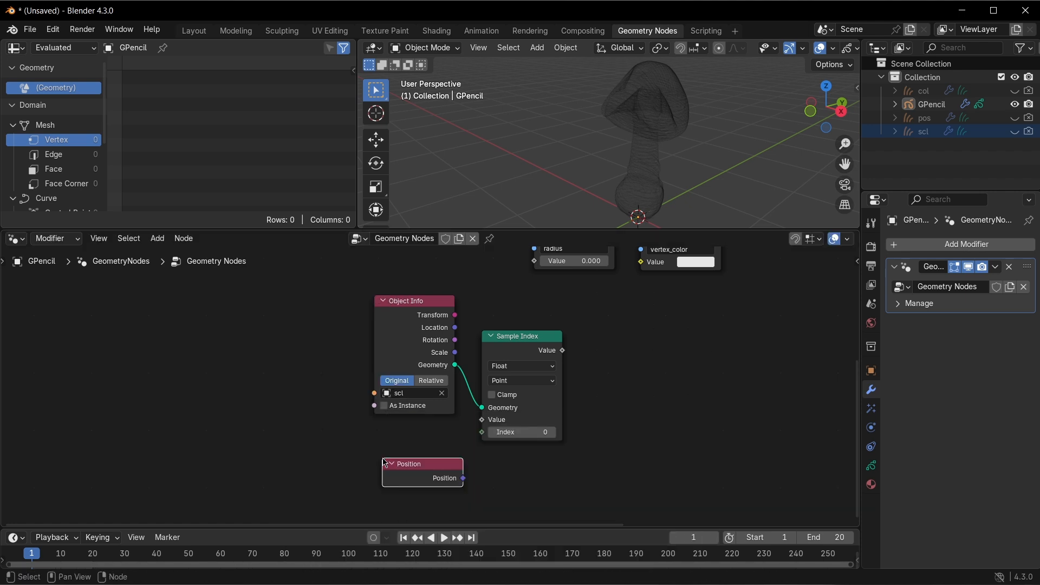
{"action": "left_click_drag", "start_coordinate": [449, 422], "coordinate": [475, 392]}
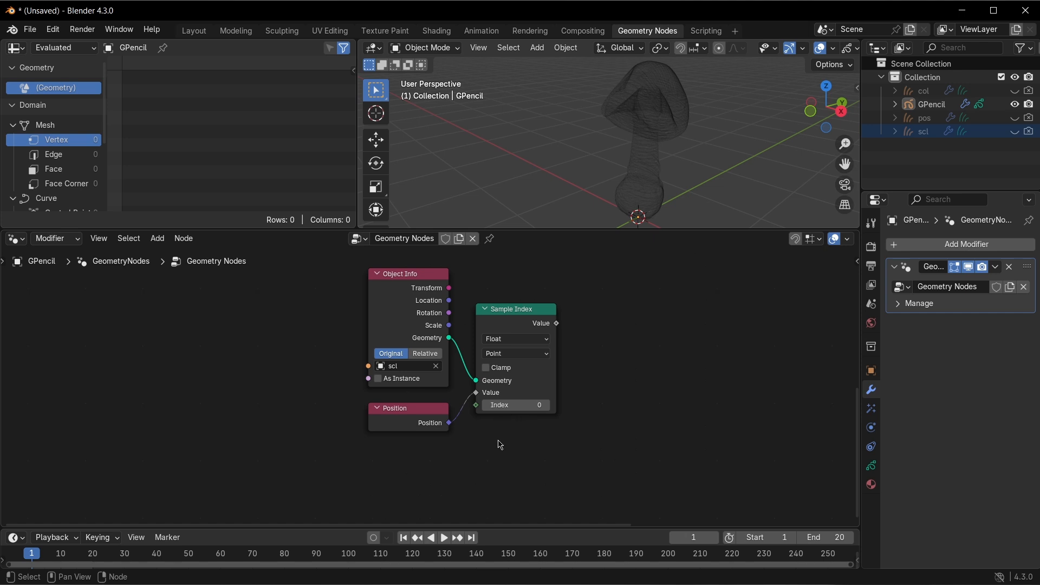
- Feed a new Index node into the Sample Index node's Index input and set the Sample Index data type to Vector
{"action": "key", "text": "shift+a"}
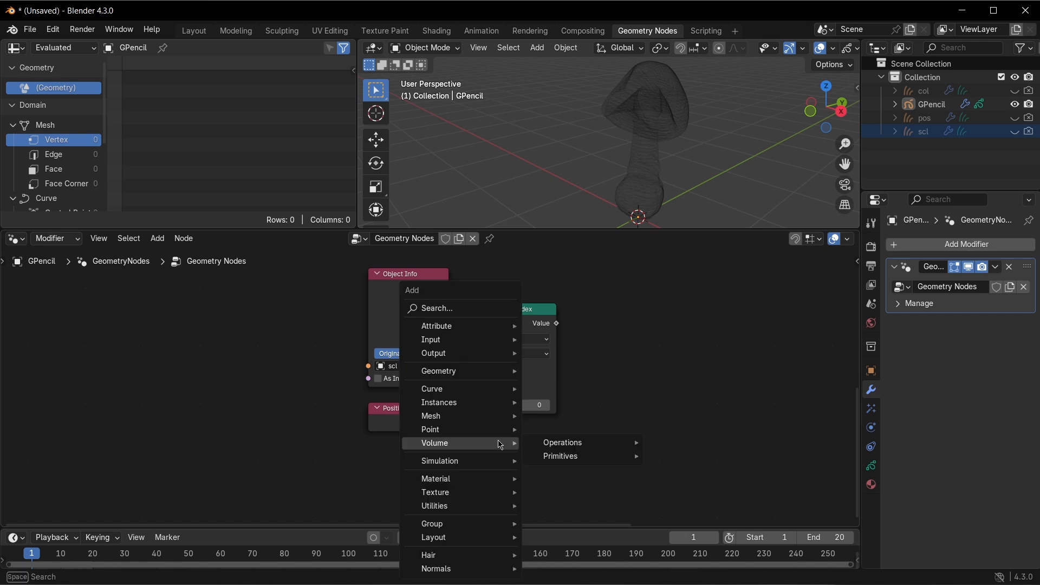
{"action": "type", "text": "index"}
{"action": "left_click", "coordinate": [571, 443]}
{"action": "left_click", "coordinate": [368, 452]}
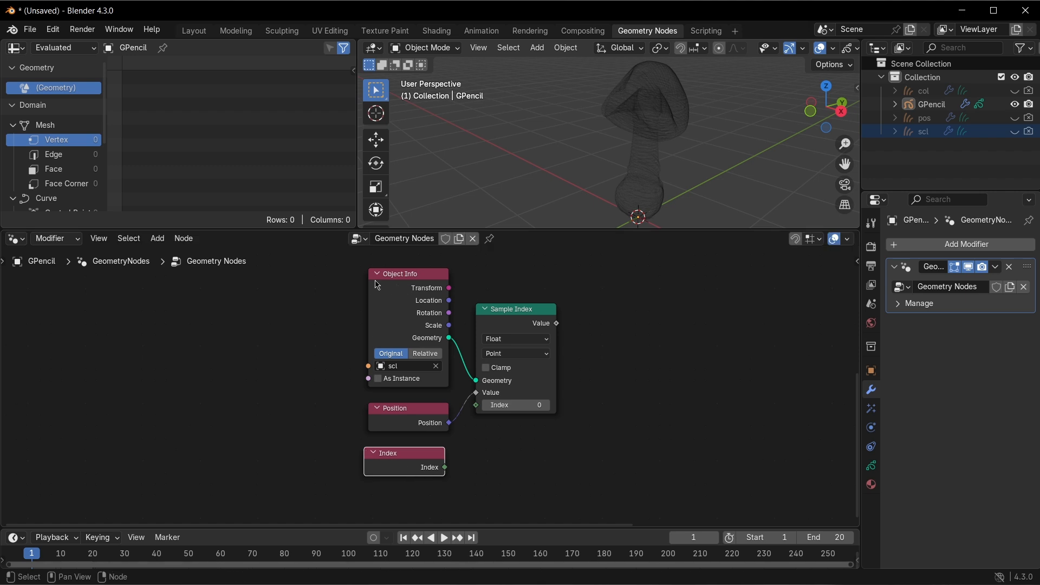
{"action": "left_click_drag", "start_coordinate": [445, 467], "coordinate": [476, 405]}
{"action": "left_click_drag", "start_coordinate": [405, 466], "coordinate": [407, 459]}
{"action": "middle_click_drag", "start_coordinate": [544, 457], "coordinate": [516, 487]}
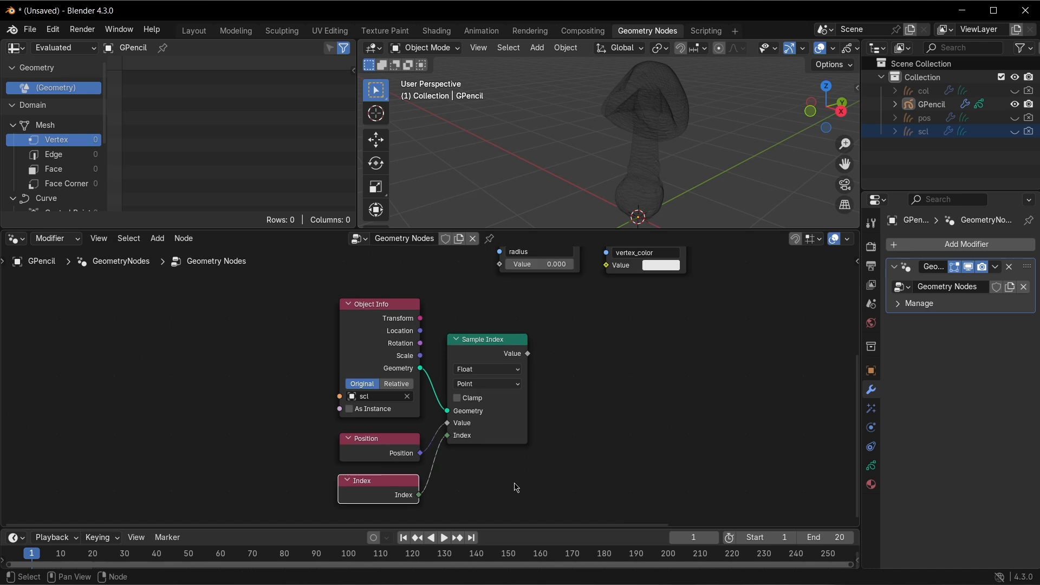
{"action": "left_click", "coordinate": [491, 372]}
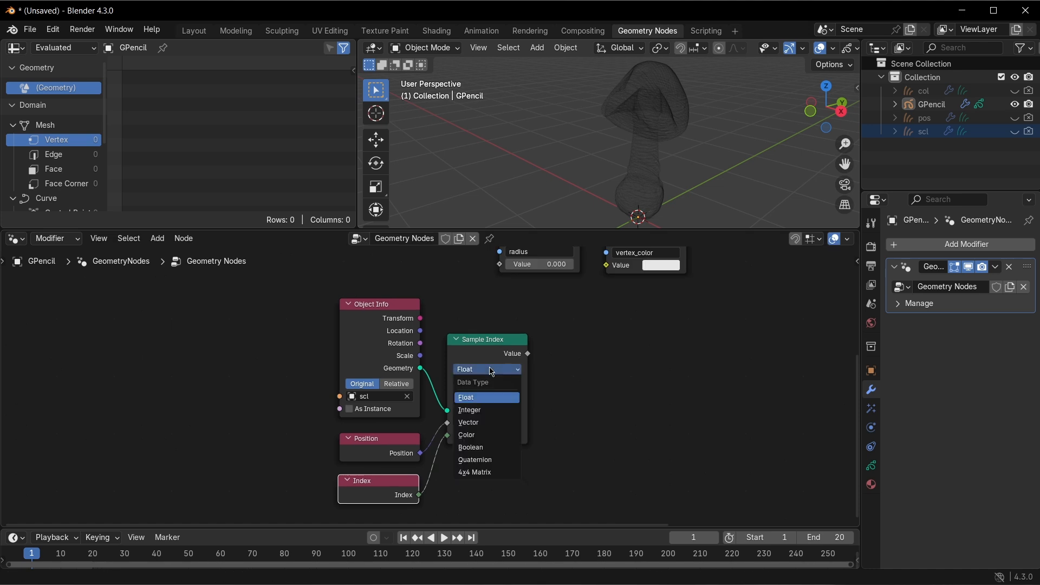
{"action": "left_click", "coordinate": [485, 423]}
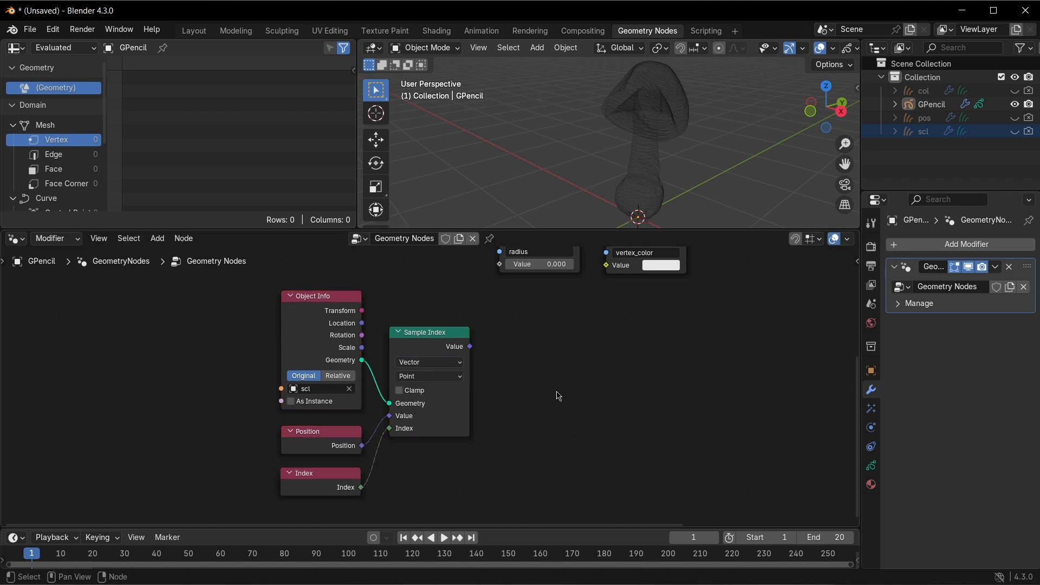
- Add a Math node after Sample Index, connect the sampled Value to it, and set it to Multiply by 1
{"action": "key", "text": "shift+a"}
{"action": "type", "text": "m"}
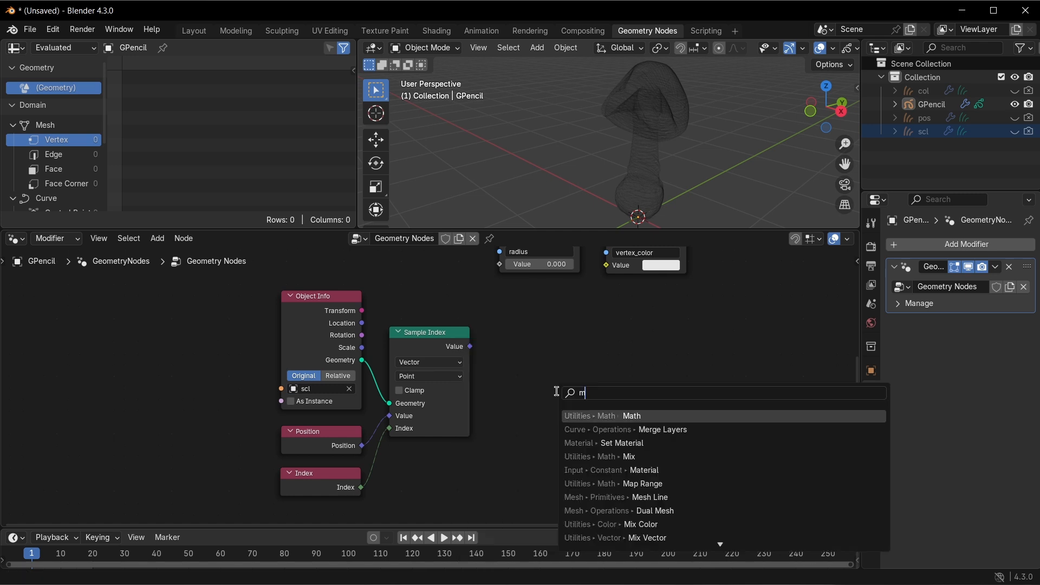
{"action": "type", "text": "ath"}
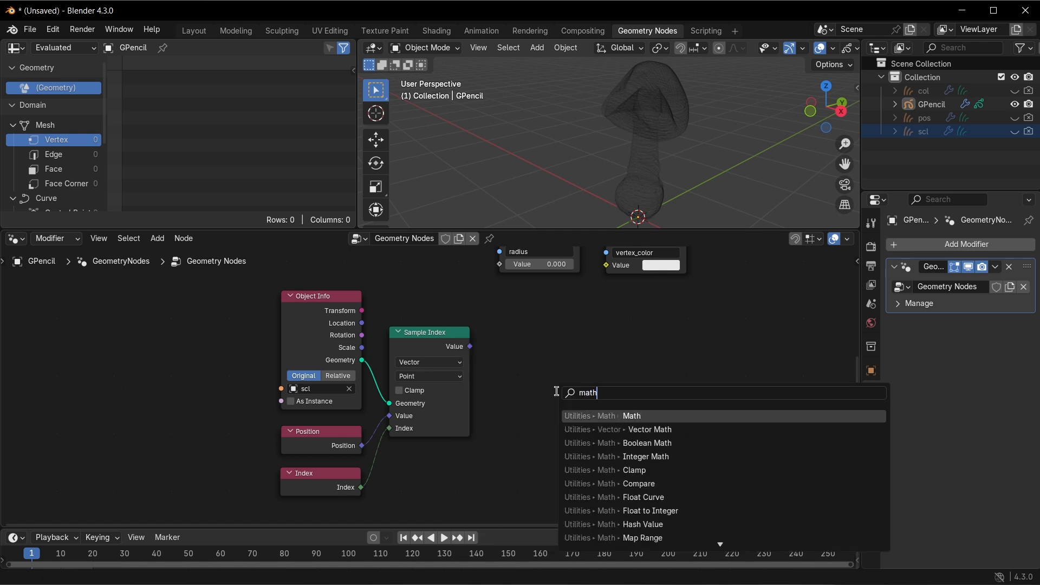
{"action": "left_click", "coordinate": [627, 415]}
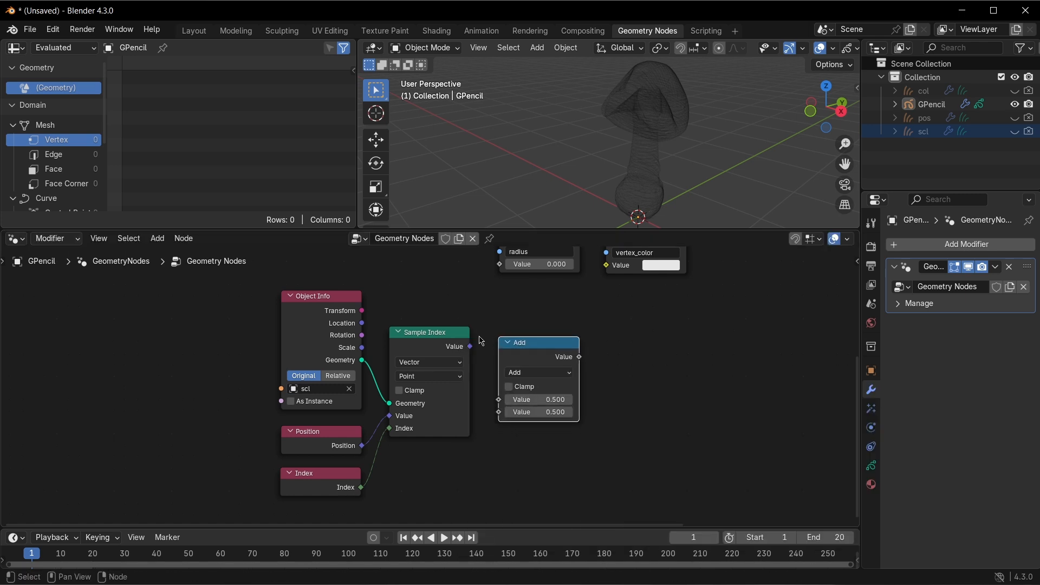
{"action": "left_click", "coordinate": [529, 334]}
{"action": "left_click", "coordinate": [534, 363]}
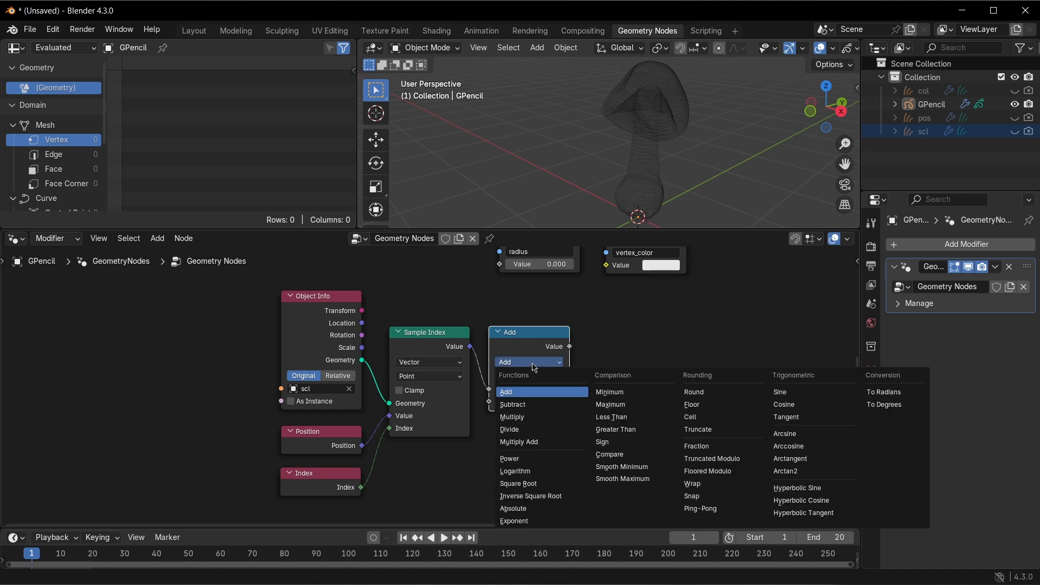
{"action": "left_click", "coordinate": [529, 416]}
{"action": "left_click", "coordinate": [507, 402]}
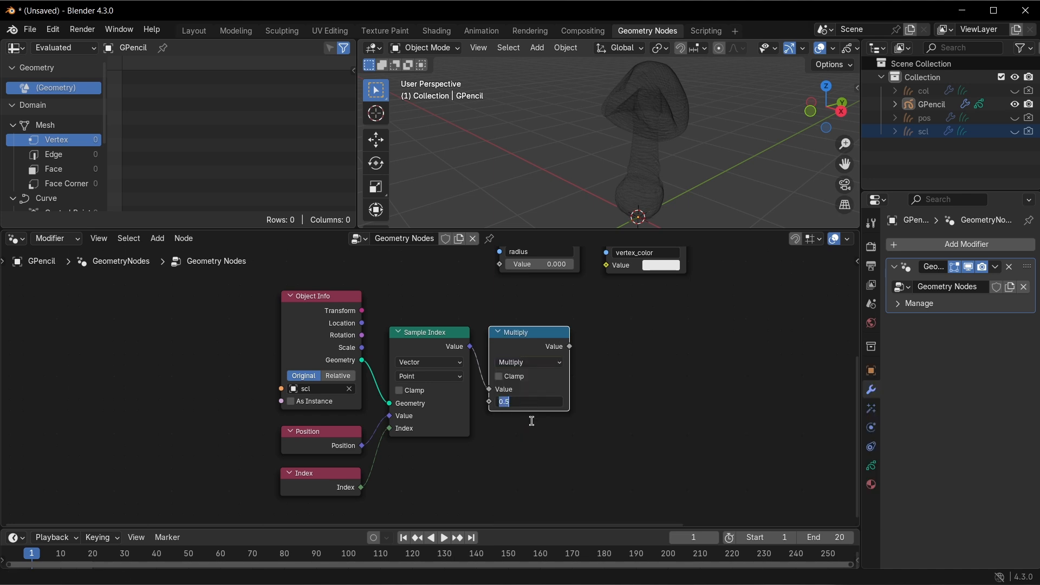
{"action": "type", "text": "1"}
{"action": "key", "text": "Return"}
- Connect the Multiply node's output to the Value input of the radius Store Named Attribute node
{"action": "middle_click_drag", "start_coordinate": [579, 455], "coordinate": [655, 481]}
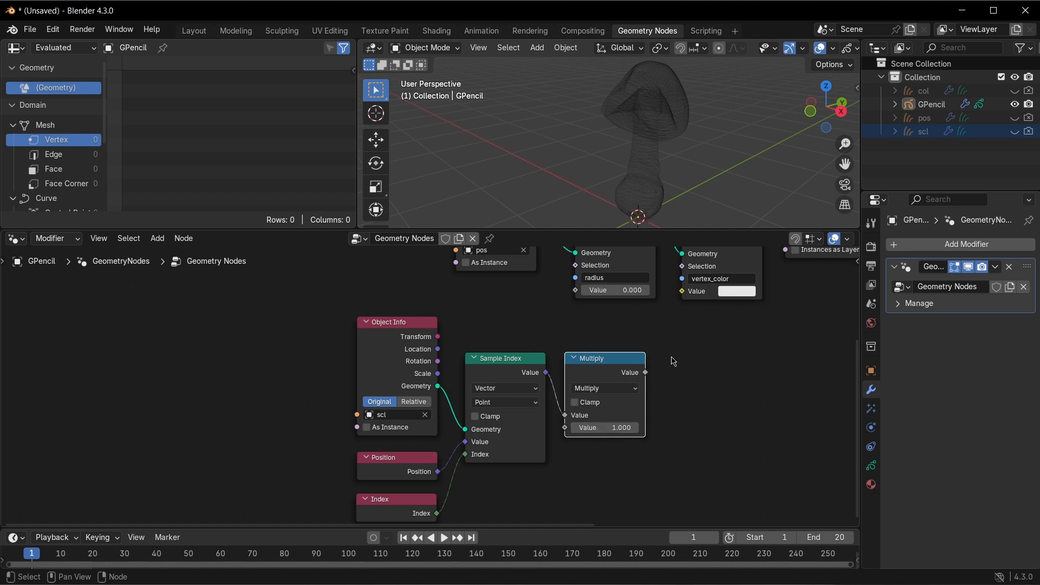
{"action": "middle_click_drag", "start_coordinate": [660, 364], "coordinate": [710, 439]}
{"action": "left_click_drag", "start_coordinate": [654, 446], "coordinate": [584, 365]}
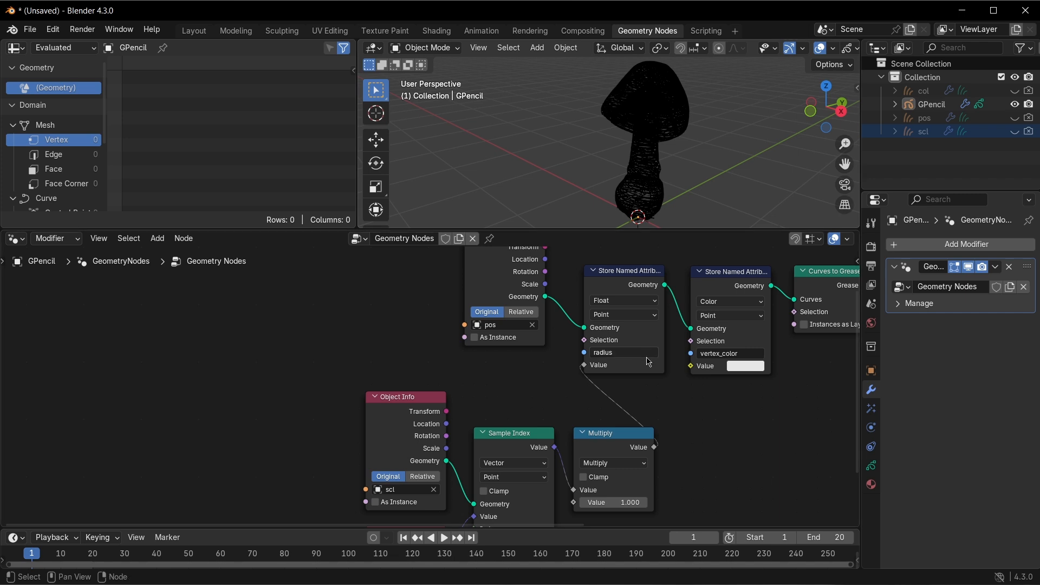
- Duplicate the scl Object Info, Position, Index and Sample Index nodes below the originals and set the copied Object Info to the col object
{"action": "scroll", "coordinate": [747, 401], "scroll_direction": "down", "scroll_amount": 2}
{"action": "middle_click_drag", "start_coordinate": [747, 401], "coordinate": [731, 382]}
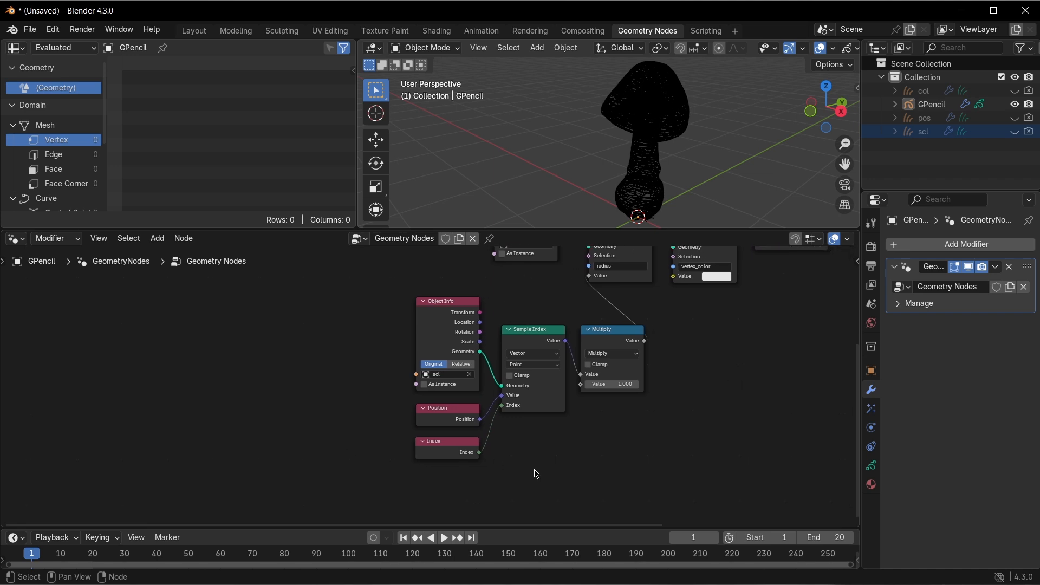
{"action": "left_click_drag", "start_coordinate": [551, 493], "coordinate": [413, 295]}
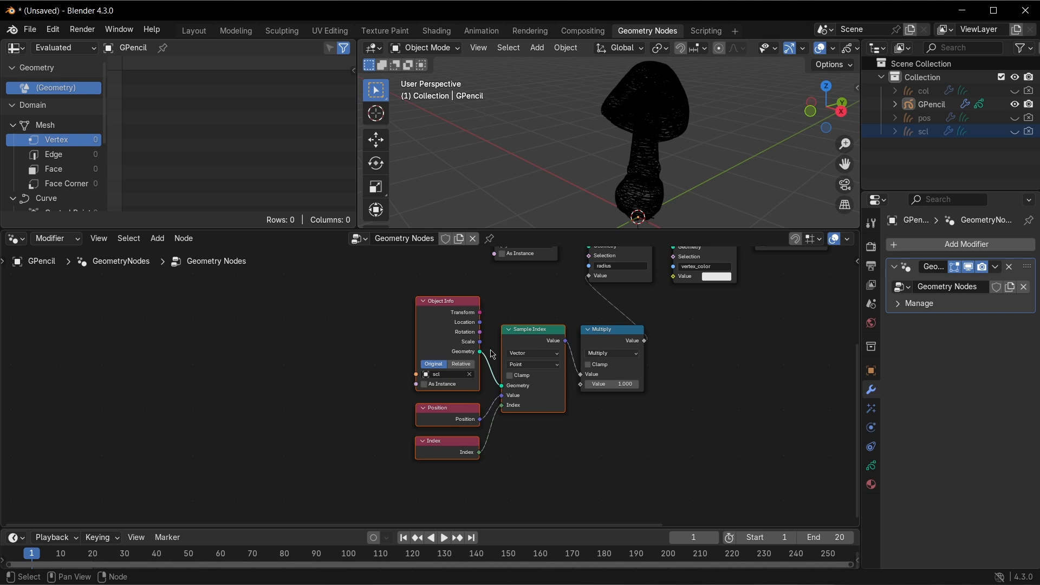
{"action": "middle_click_drag", "start_coordinate": [517, 315], "coordinate": [506, 295]}
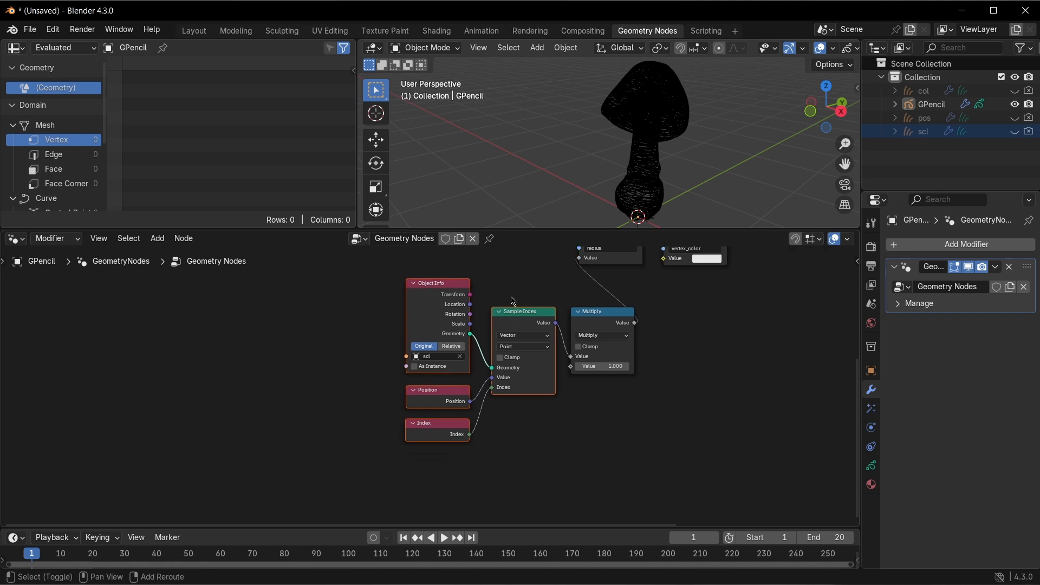
{"action": "key", "text": "g"}
{"action": "left_click", "coordinate": [605, 438]}
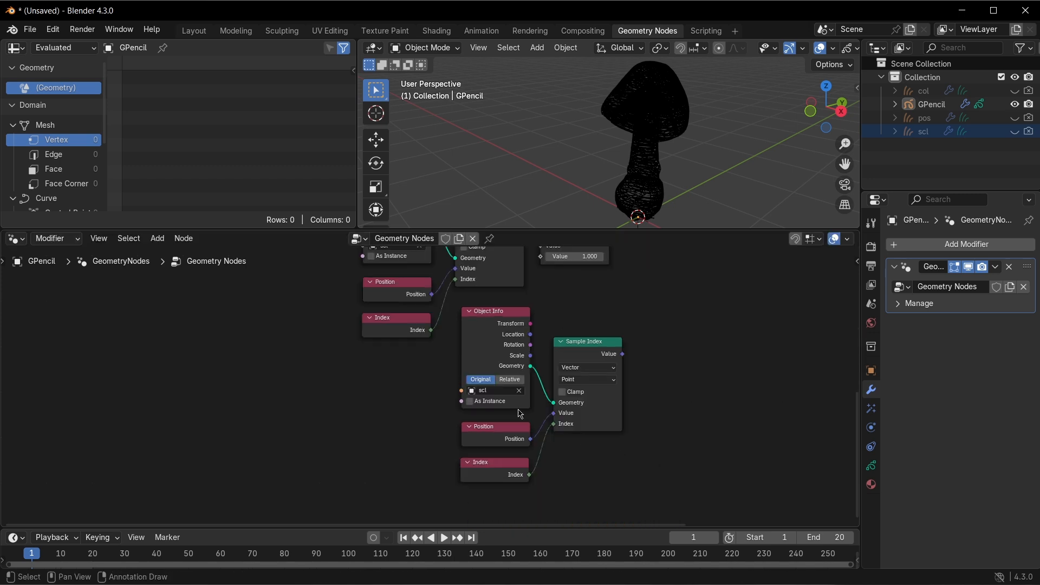
{"action": "scroll", "coordinate": [512, 403], "scroll_direction": "up", "scroll_amount": 2}
{"action": "middle_click_drag", "start_coordinate": [523, 412], "coordinate": [497, 410]}
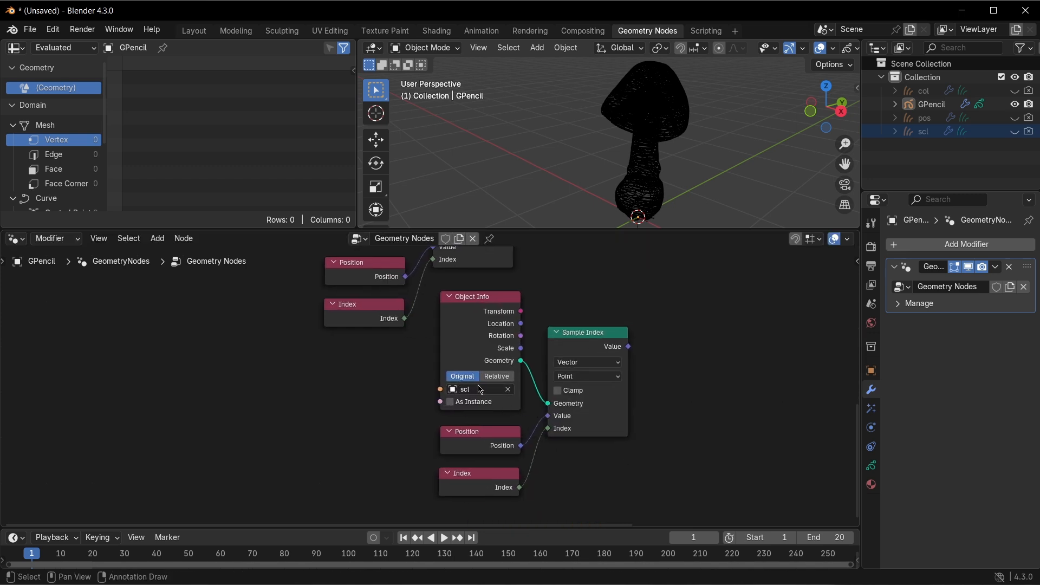
{"action": "left_click", "coordinate": [488, 388]}
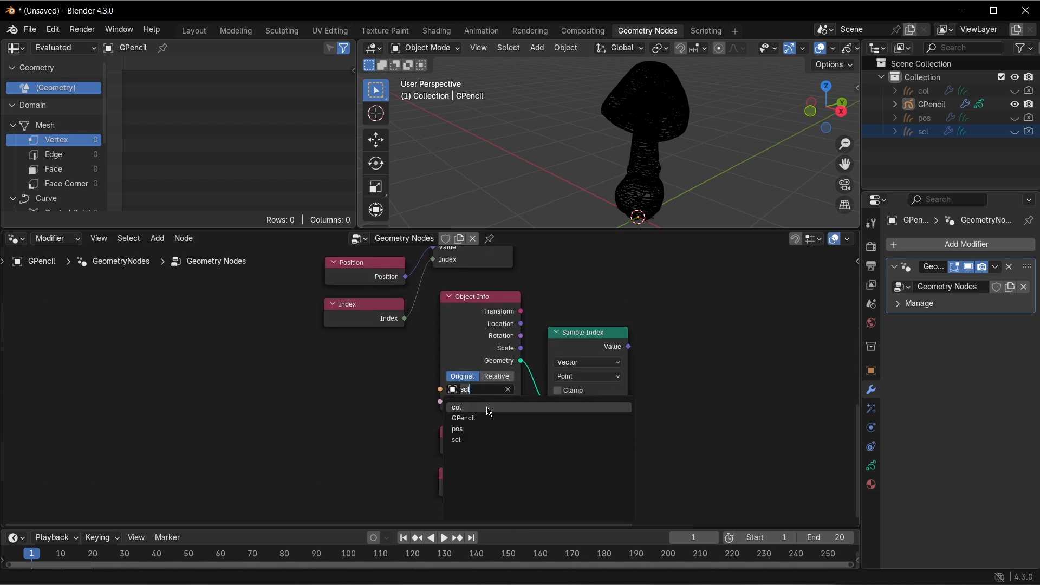
{"action": "left_click", "coordinate": [489, 407]}
{"action": "middle_click_drag", "start_coordinate": [688, 398], "coordinate": [655, 406]}
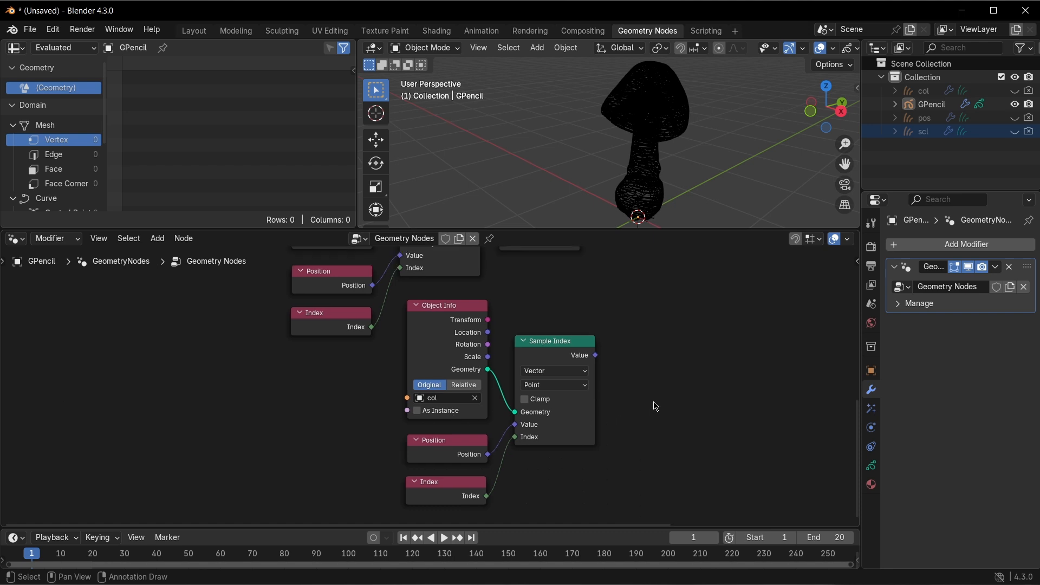
- Move the scl sampling nodes together with the Multiply node away from the col nodes, to the left of the radius attribute node
{"action": "scroll", "coordinate": [653, 400], "scroll_direction": "down", "scroll_amount": 3}
{"action": "middle_click_drag", "start_coordinate": [648, 322], "coordinate": [630, 431]}
{"action": "scroll", "coordinate": [626, 424], "scroll_direction": "down", "scroll_amount": 1}
{"action": "mouse_move", "coordinate": [586, 372]}
{"action": "middle_mouse_down"}
{"action": "mouse_move", "coordinate": [594, 444]}
{"action": "mouse_move", "coordinate": [665, 371]}
{"action": "middle_mouse_up"}
{"action": "left_click_drag", "start_coordinate": [352, 327], "coordinate": [577, 459]}
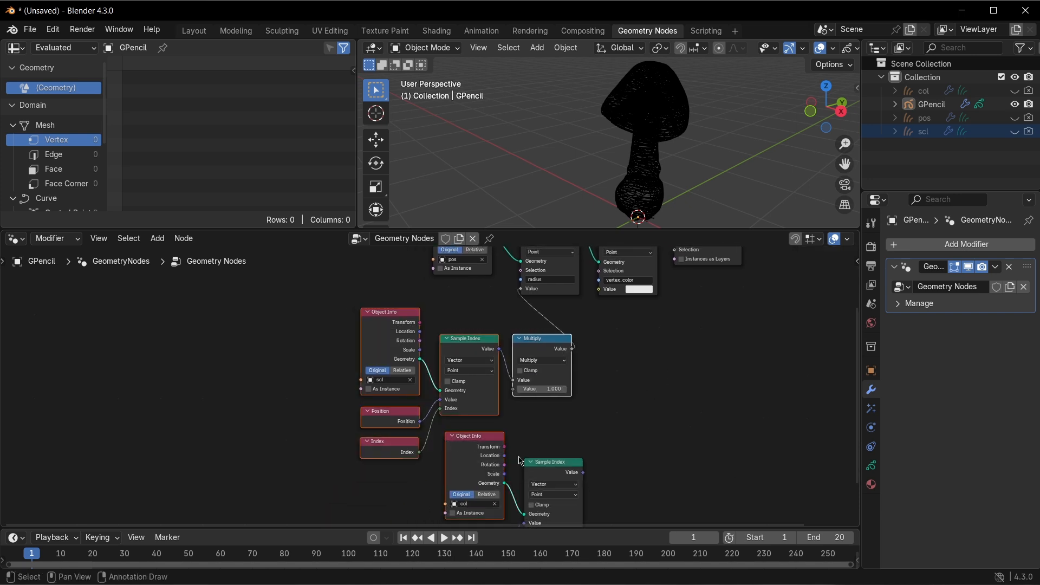
{"action": "key", "text": "g"}
{"action": "left_click", "coordinate": [528, 351]}
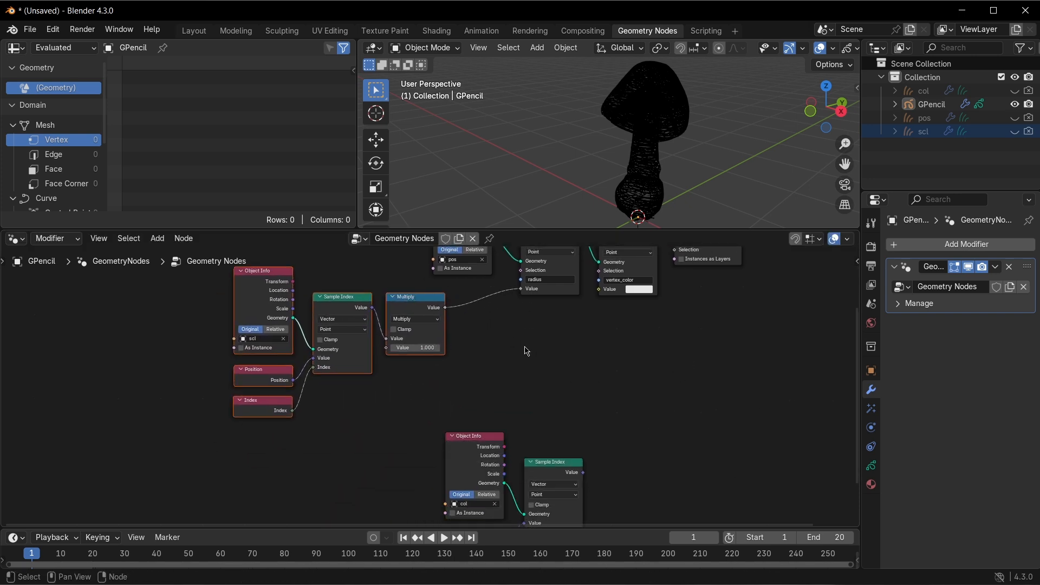
- Reposition the col sampling nodes and connect their Sample Index Value to the Value input of the vertex_color Store Named Attribute node
{"action": "middle_click_drag", "start_coordinate": [648, 499], "coordinate": [627, 417]}
{"action": "left_click_drag", "start_coordinate": [617, 485], "coordinate": [403, 312]}
{"action": "left_click", "coordinate": [493, 292]}
{"action": "middle_click_drag", "start_coordinate": [493, 292], "coordinate": [469, 431]}
{"action": "scroll", "coordinate": [468, 431], "scroll_direction": "up", "scroll_amount": 4}
{"action": "left_click_drag", "start_coordinate": [461, 490], "coordinate": [552, 346]}
{"action": "middle_click_drag", "start_coordinate": [653, 364], "coordinate": [604, 422]}
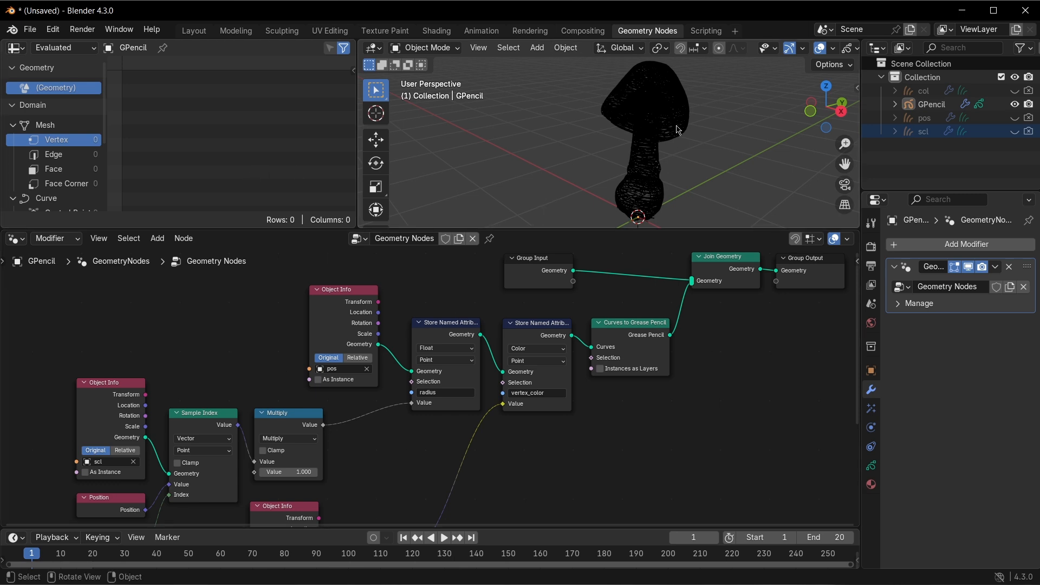
- Widen the 3D viewport, compare its shading modes and set it to Rendered shading to show the stroke colours
{"action": "left_click_drag", "start_coordinate": [358, 140], "coordinate": [239, 141]}
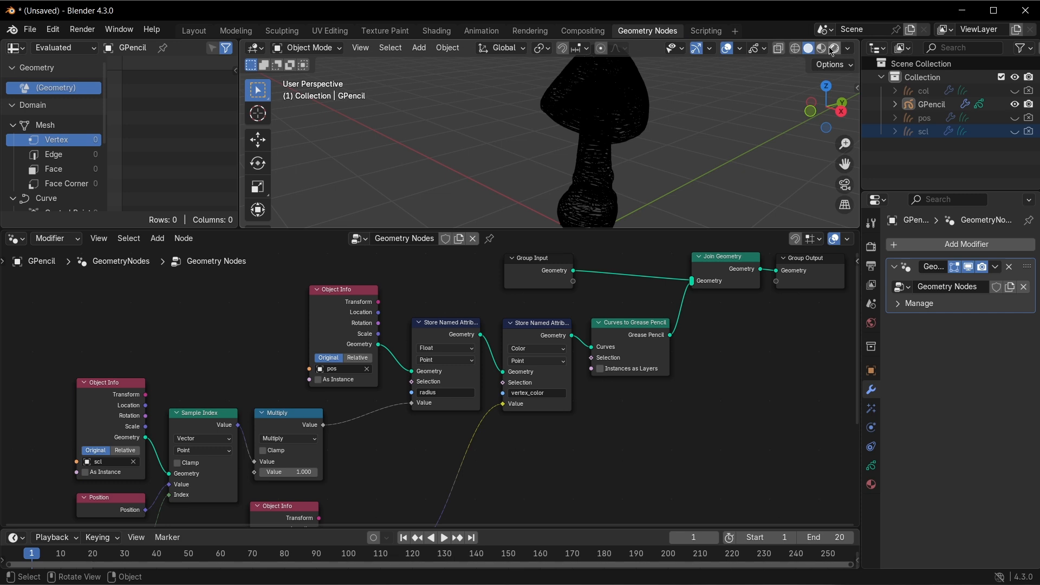
{"action": "left_click", "coordinate": [796, 52]}
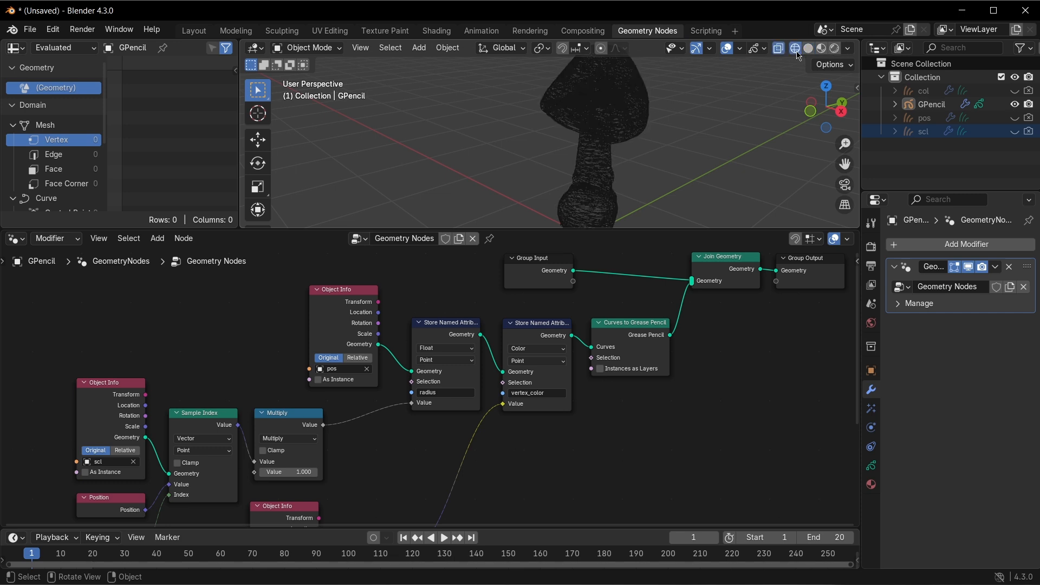
{"action": "left_click", "coordinate": [811, 52]}
{"action": "left_click", "coordinate": [822, 49]}
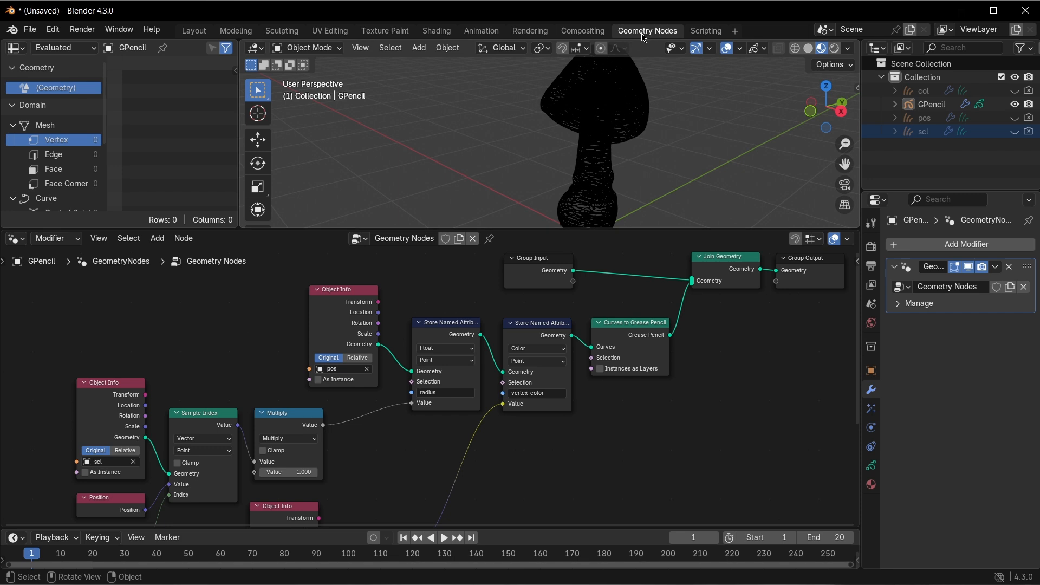
{"action": "left_click", "coordinate": [836, 50]}
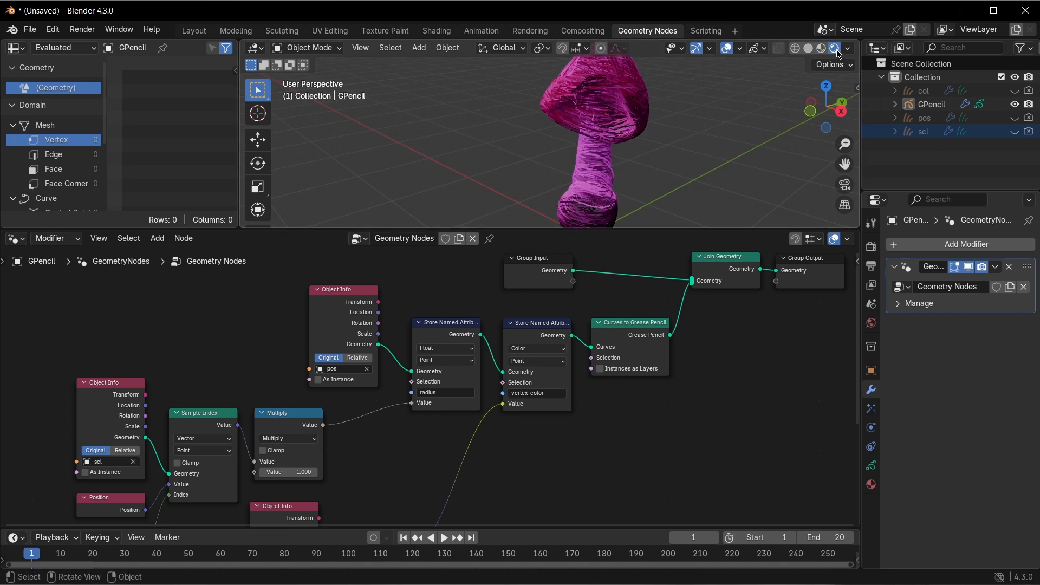
{"action": "left_click", "coordinate": [826, 50]}
{"action": "left_click", "coordinate": [835, 50]}
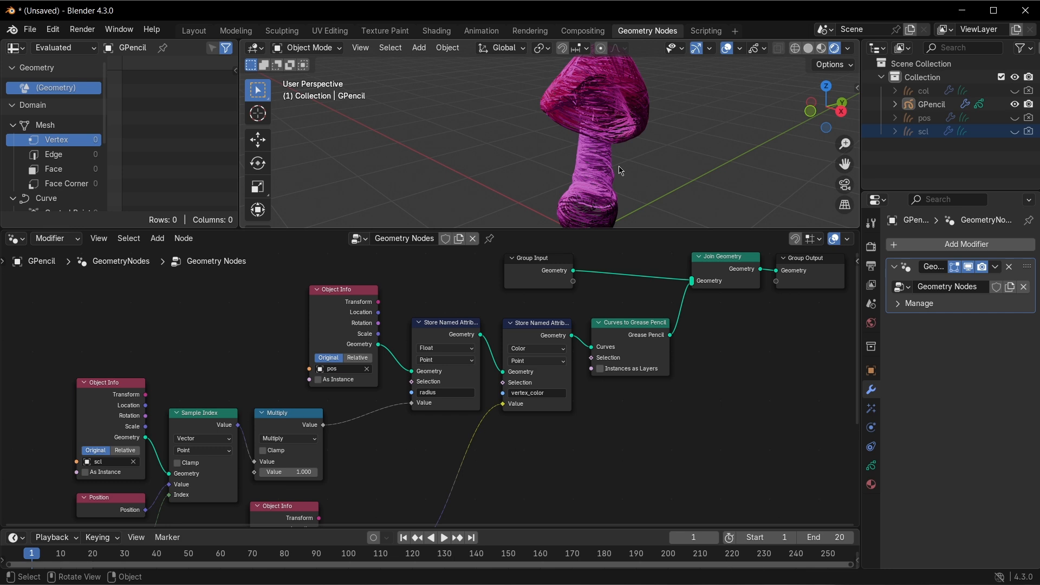
- Add a Separate XYZ node beside the col Sample Index node and connect the sampled Value to its Vector input
{"action": "scroll", "coordinate": [696, 414], "scroll_direction": "down", "scroll_amount": 1}
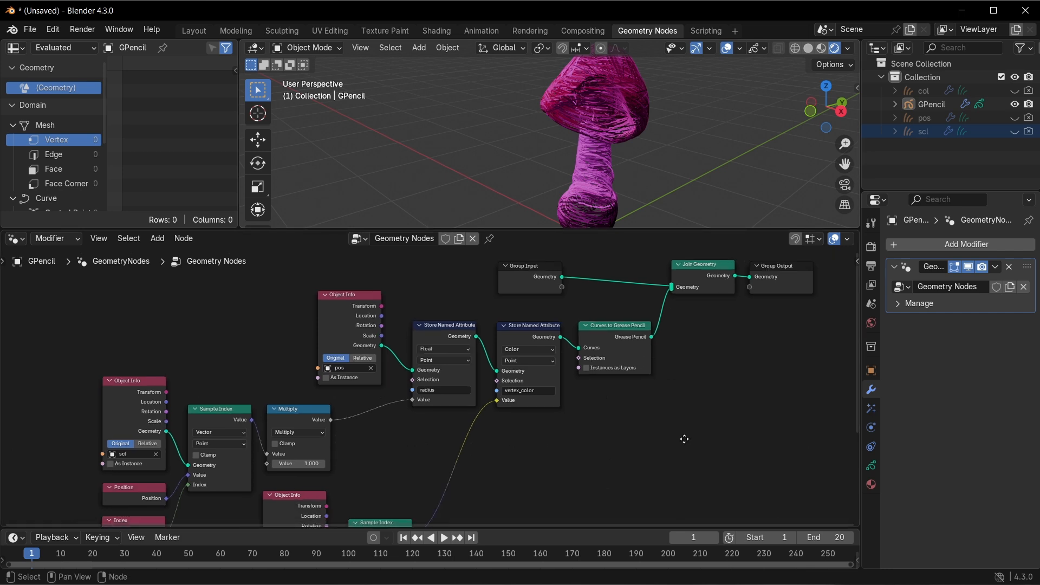
{"action": "middle_click_drag", "start_coordinate": [680, 444], "coordinate": [758, 276]}
{"action": "scroll", "coordinate": [582, 385], "scroll_direction": "up", "scroll_amount": 3}
{"action": "left_click_drag", "start_coordinate": [583, 479], "coordinate": [333, 294]}
{"action": "left_click", "coordinate": [601, 358]}
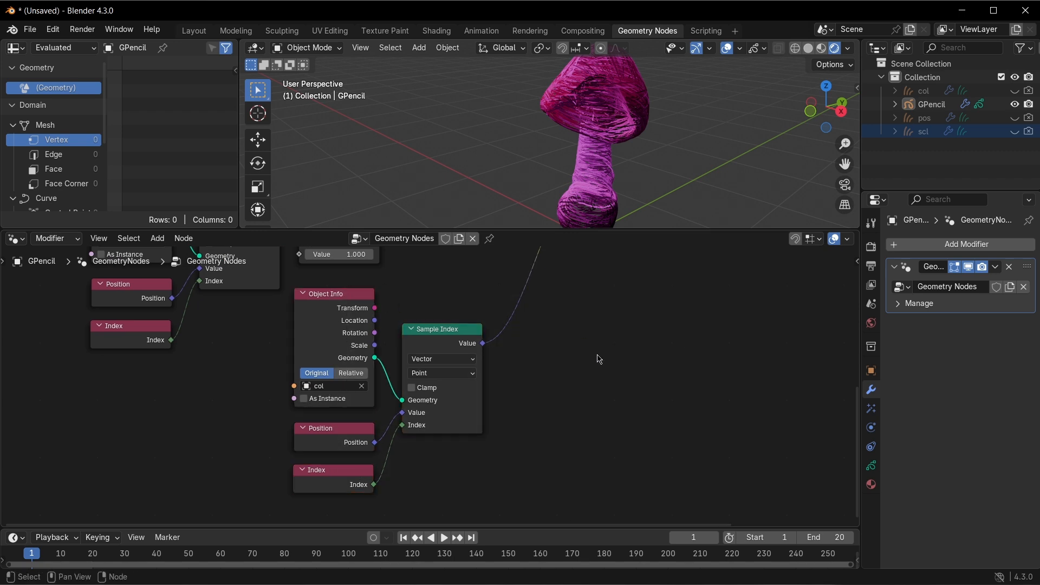
{"action": "key", "text": "shift+a"}
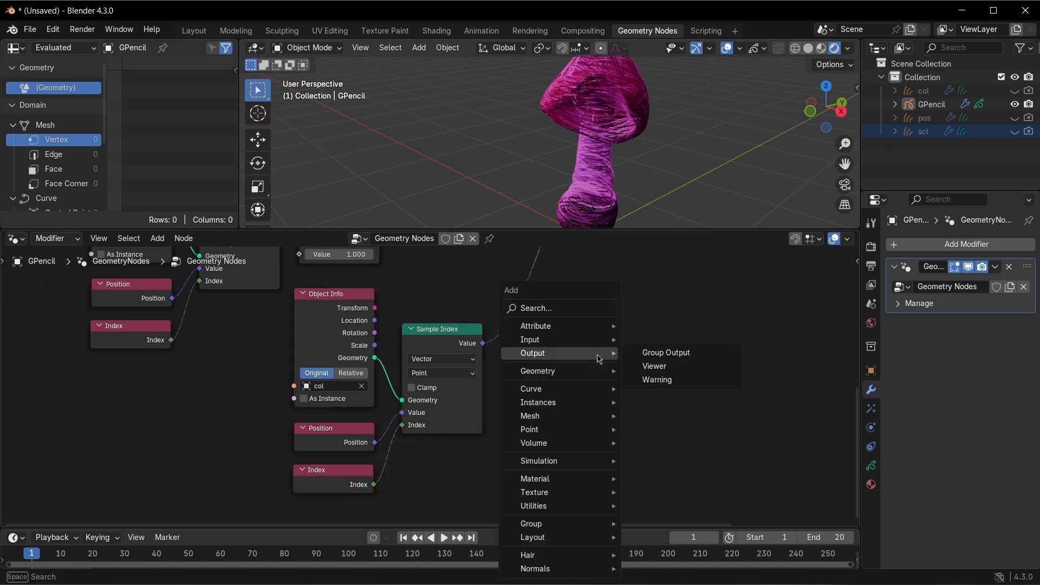
{"action": "type", "text": "sepx"}
{"action": "key", "text": "Return"}
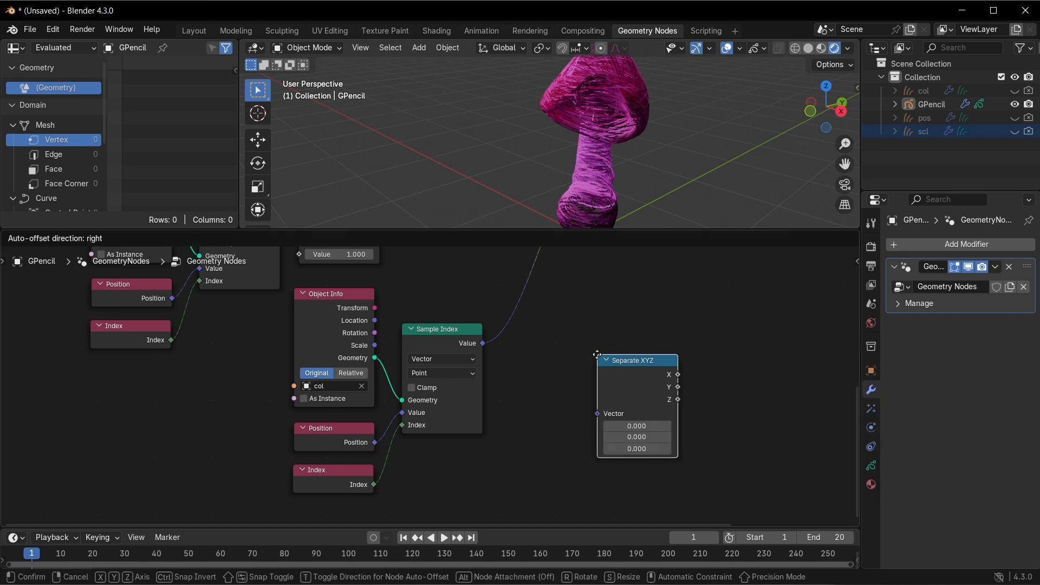
{"action": "left_click", "coordinate": [495, 337]}
{"action": "left_click_drag", "start_coordinate": [483, 343], "coordinate": [497, 395]}
{"action": "left_click_drag", "start_coordinate": [537, 345], "coordinate": [548, 334]}
- Add a Combine XYZ node and connect Separate XYZ's X output to its X input and the Z output to its Y input
{"action": "middle_click_drag", "start_coordinate": [626, 382], "coordinate": [494, 382]}
{"action": "key", "text": "shift+a"}
{"action": "type", "text": "comb"}
{"action": "key", "text": "Return"}
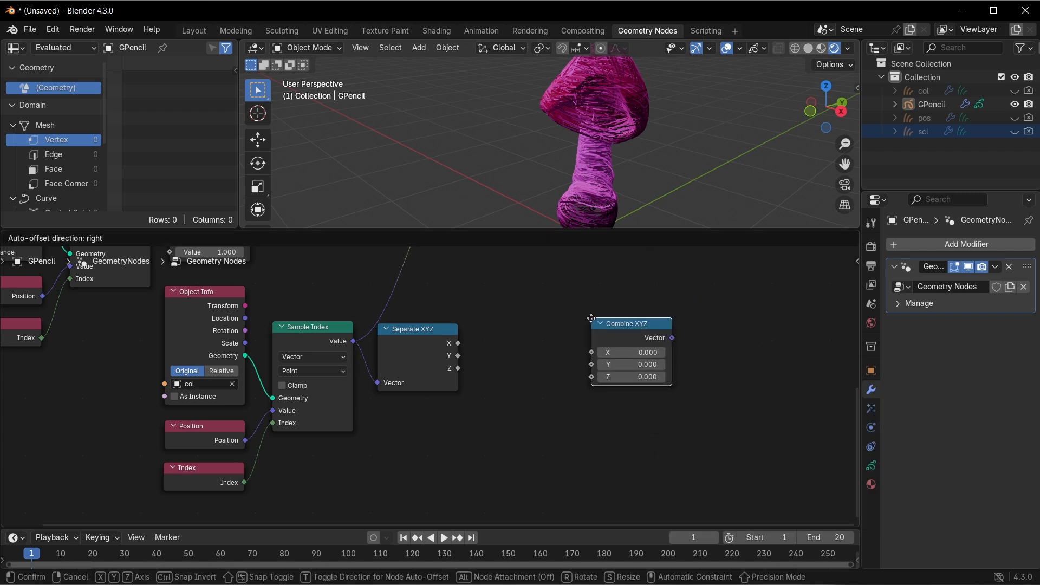
{"action": "left_click", "coordinate": [589, 318]}
{"action": "left_click_drag", "start_coordinate": [458, 343], "coordinate": [619, 337]}
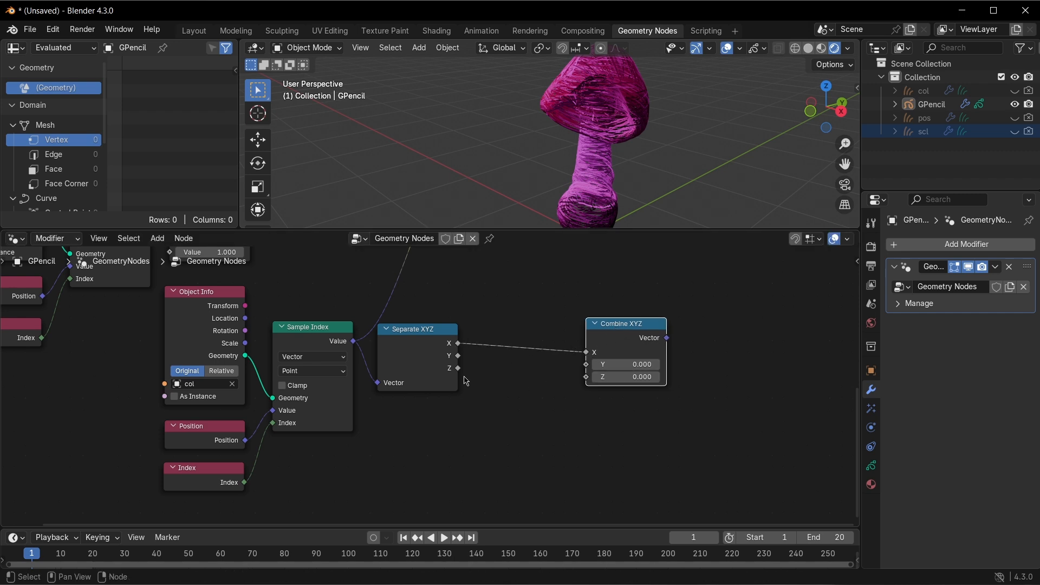
{"action": "left_click_drag", "start_coordinate": [458, 368], "coordinate": [586, 365]}
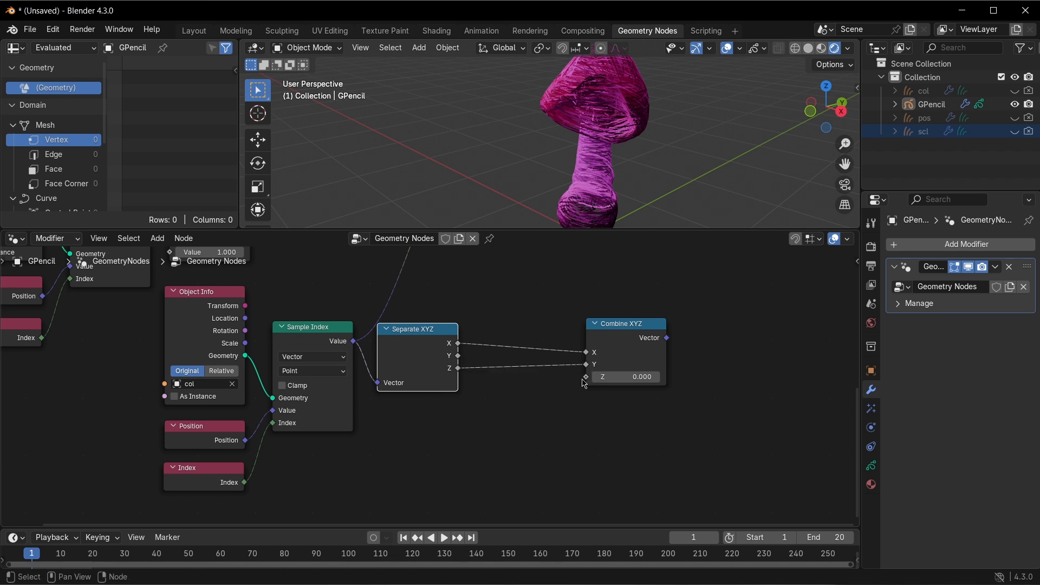
- Add a Math node set to Multiply below and between the Separate XYZ and Combine XYZ nodes
{"action": "left_click", "coordinate": [497, 434]}
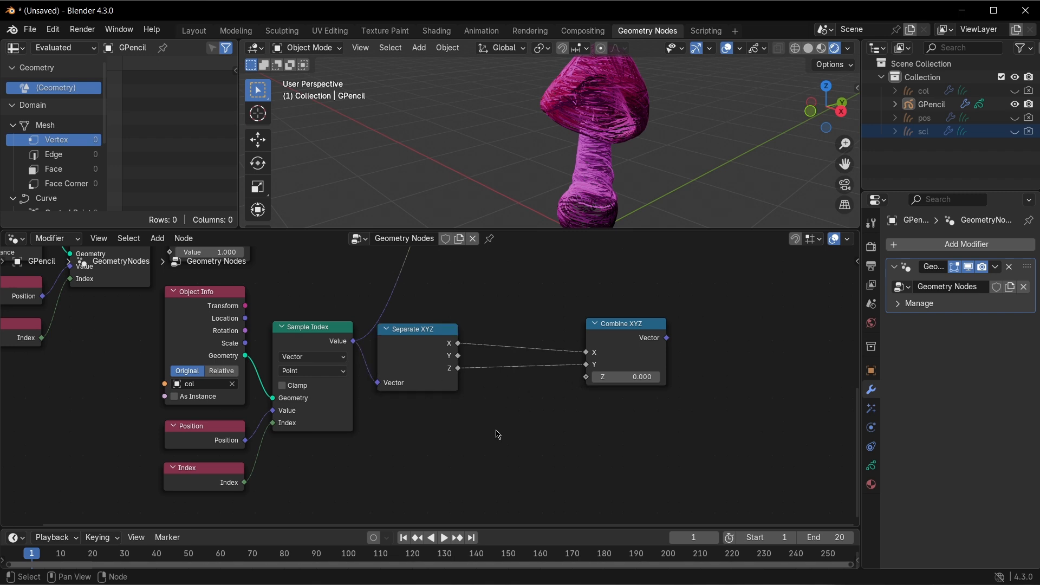
{"action": "key", "text": "shift+a"}
{"action": "type", "text": "mat"}
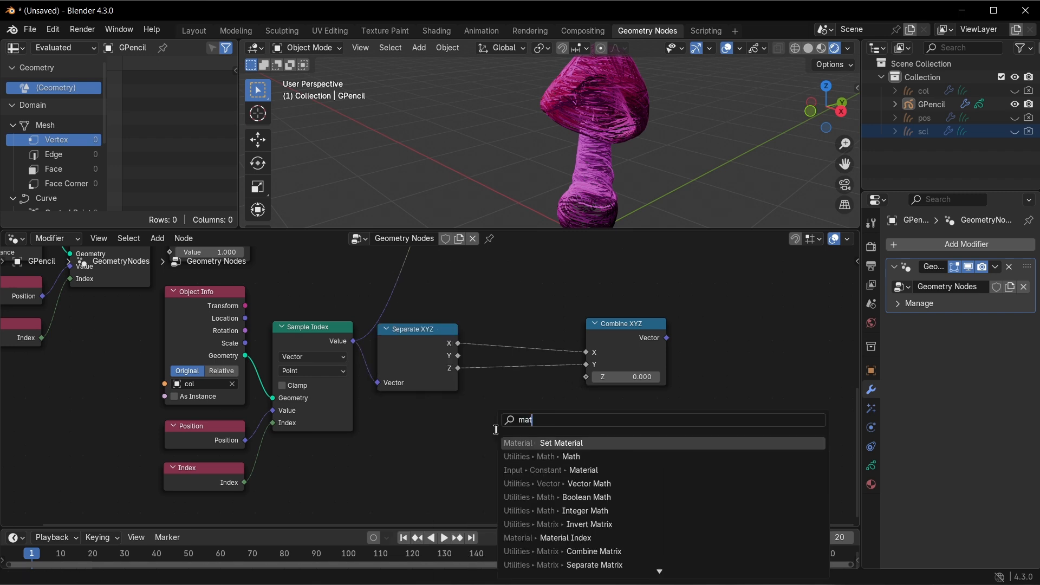
{"action": "key", "text": "Down"}
{"action": "key", "text": "Return"}
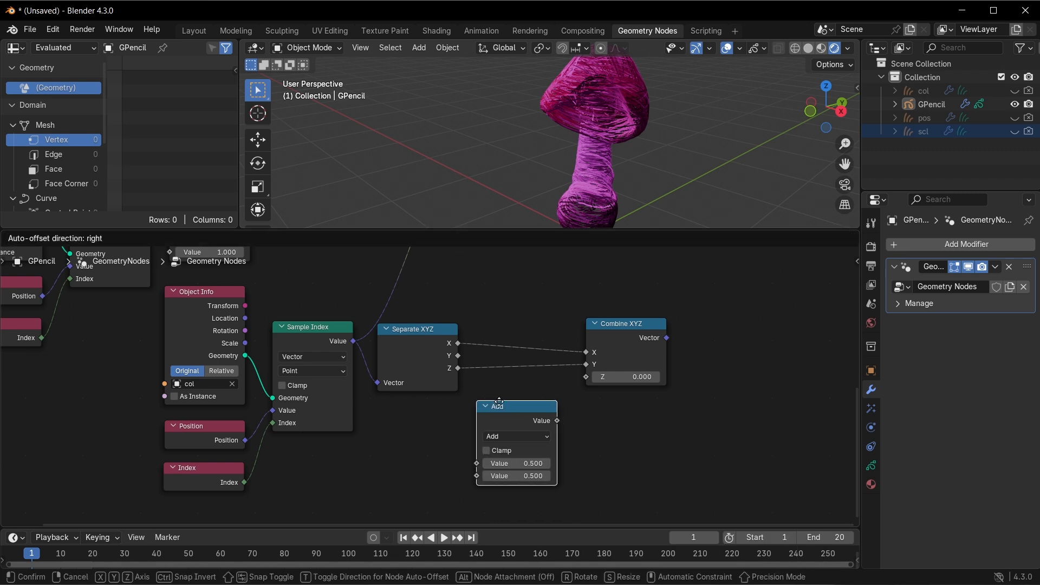
{"action": "left_click", "coordinate": [514, 440]}
{"action": "left_click", "coordinate": [514, 436]}
{"action": "left_click", "coordinate": [501, 319]}
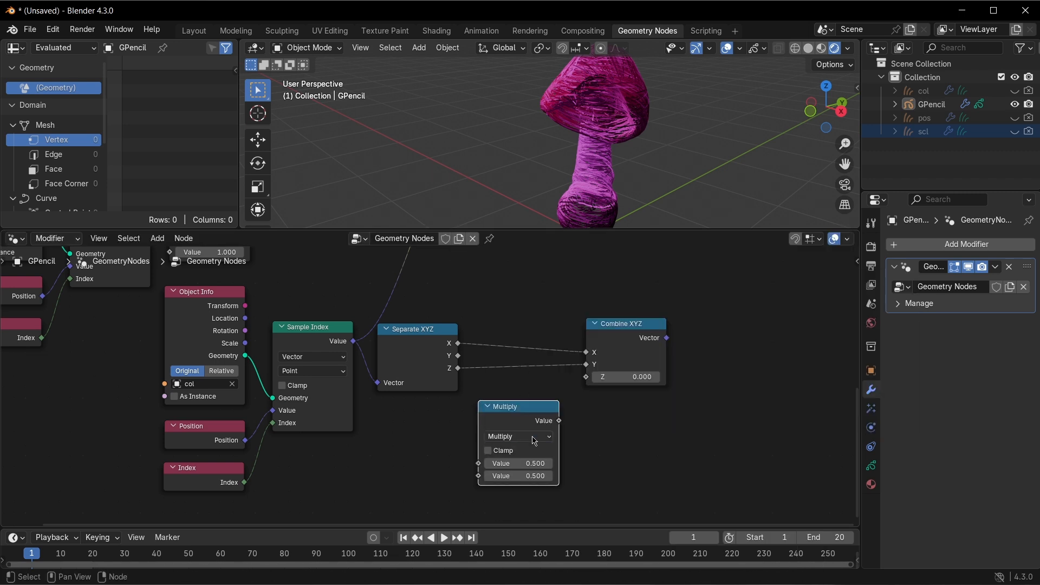
- Set the Multiply node's second value to -1 and route Separate XYZ's Y output through it into Combine XYZ's Z input
{"action": "left_click", "coordinate": [531, 476]}
{"action": "key", "text": "BackSpace"}
{"action": "type", "text": "-1"}
{"action": "key", "text": "Return"}
{"action": "left_click_drag", "start_coordinate": [458, 356], "coordinate": [479, 467]}
{"action": "left_click_drag", "start_coordinate": [559, 421], "coordinate": [589, 380]}
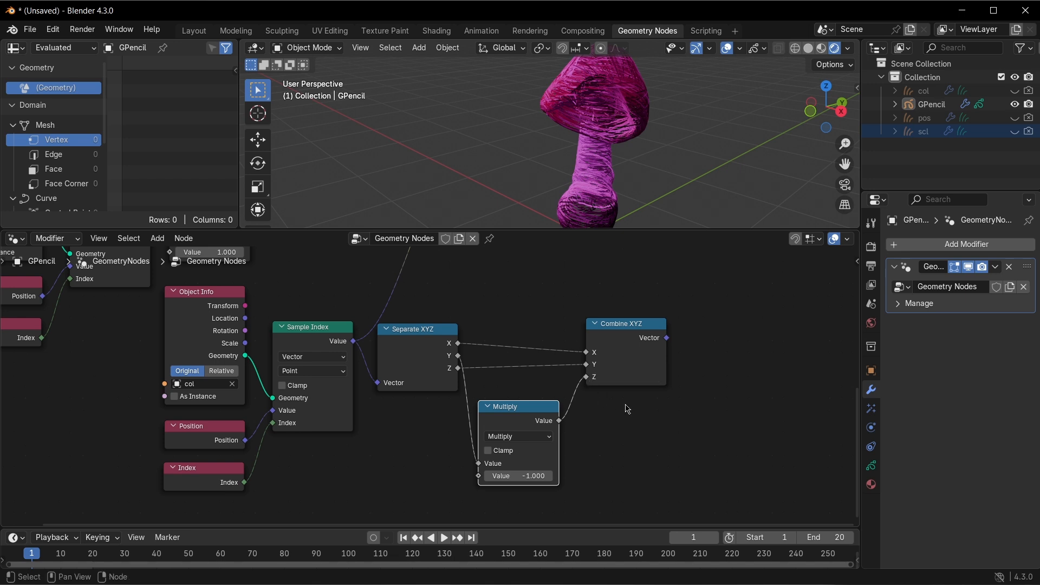
- Connect the Combine XYZ Vector output to the Value input of the vertex_color Store Named Attribute node
{"action": "scroll", "coordinate": [627, 411], "scroll_direction": "up", "scroll_amount": 5}
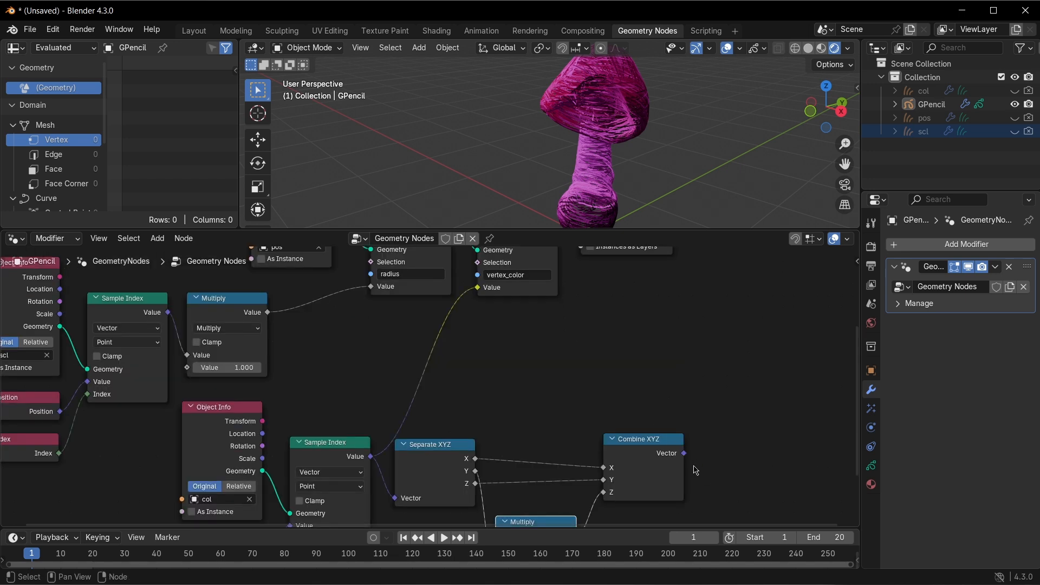
{"action": "left_click_drag", "start_coordinate": [684, 454], "coordinate": [481, 292]}
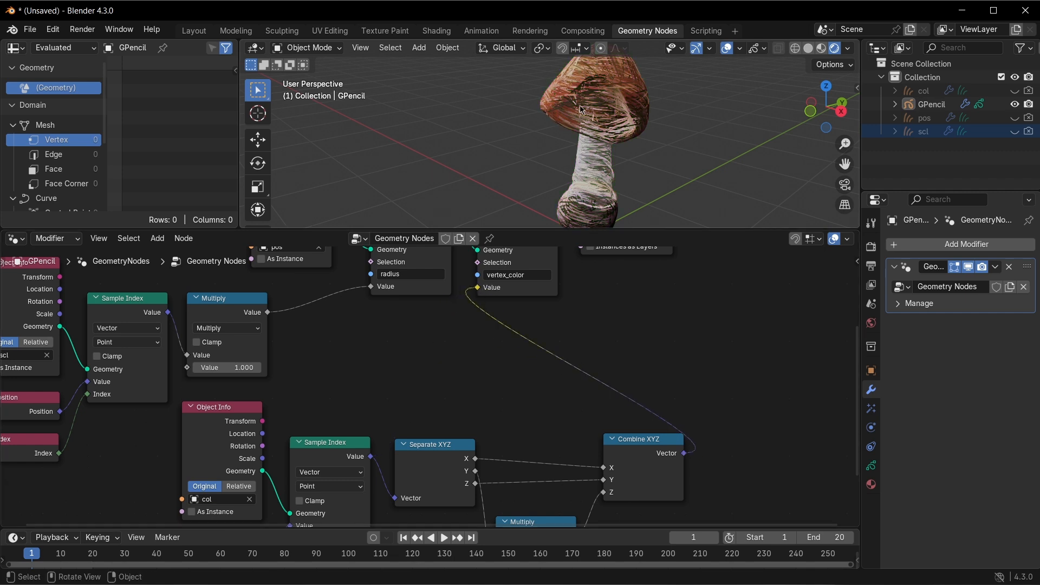
{"action": "scroll", "coordinate": [379, 374], "scroll_direction": "down", "scroll_amount": 5}
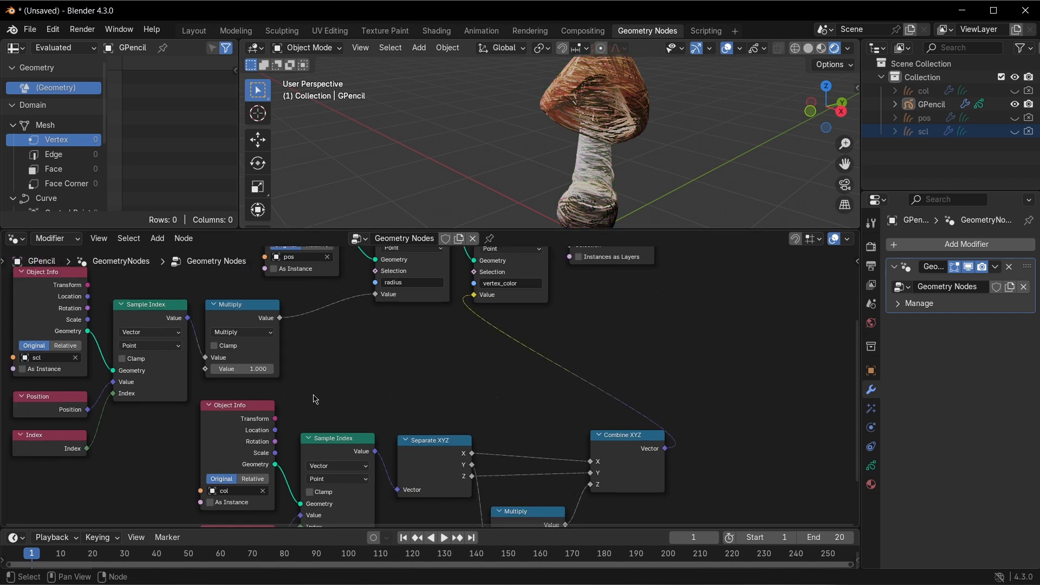
{"action": "middle_click_drag", "start_coordinate": [397, 374], "coordinate": [381, 385]}
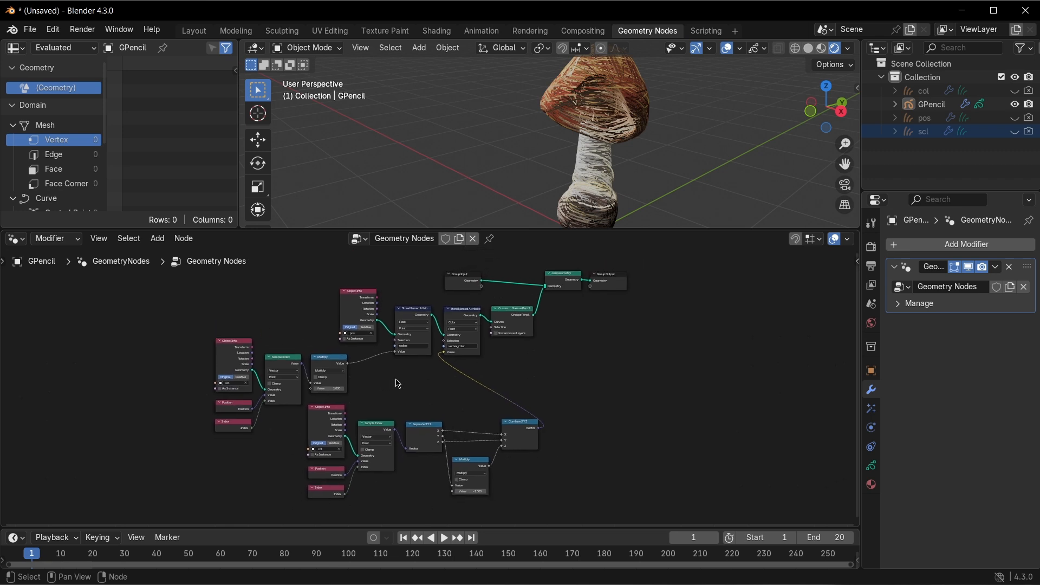
- Enlarge the 3D viewport and inspect the mushroom's coloured strokes from another angle and up close
{"action": "left_click_drag", "start_coordinate": [578, 229], "coordinate": [575, 380]}
{"action": "scroll", "coordinate": [399, 490], "scroll_direction": "up", "scroll_amount": 3}
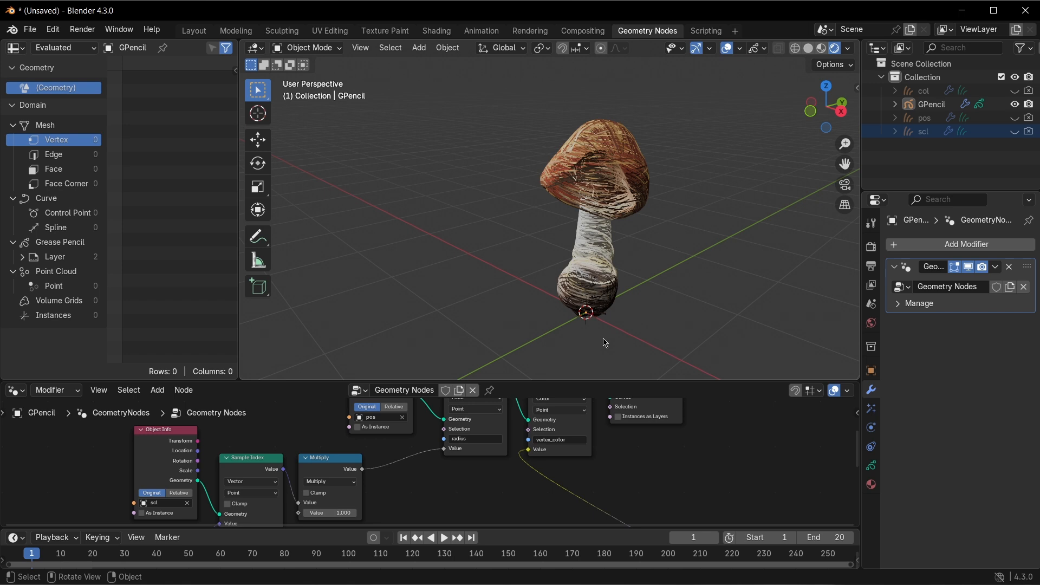
{"action": "middle_click_drag", "start_coordinate": [605, 342], "coordinate": [628, 293]}
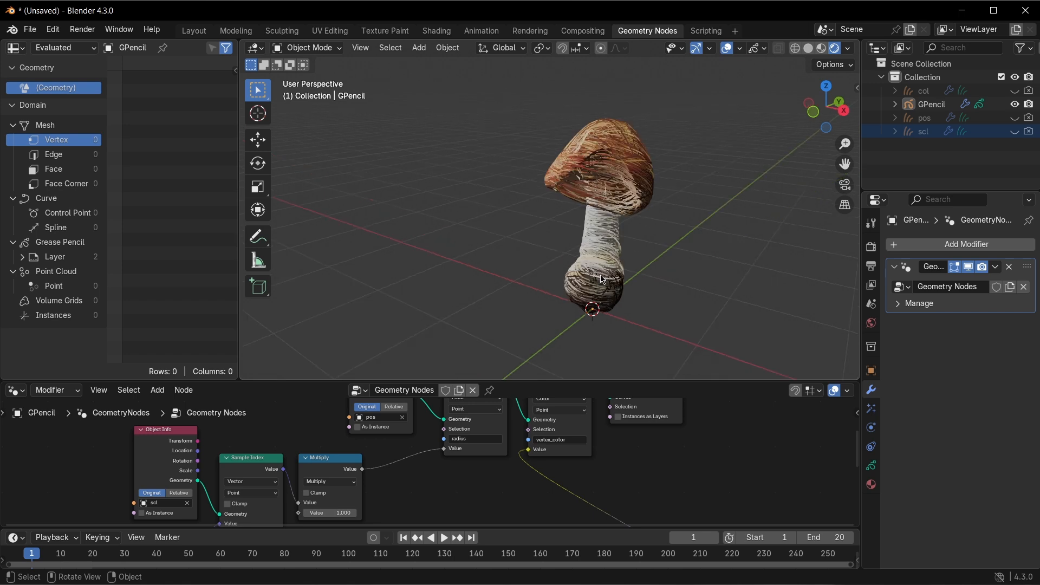
{"action": "scroll", "coordinate": [631, 175], "scroll_direction": "up", "scroll_amount": 2}
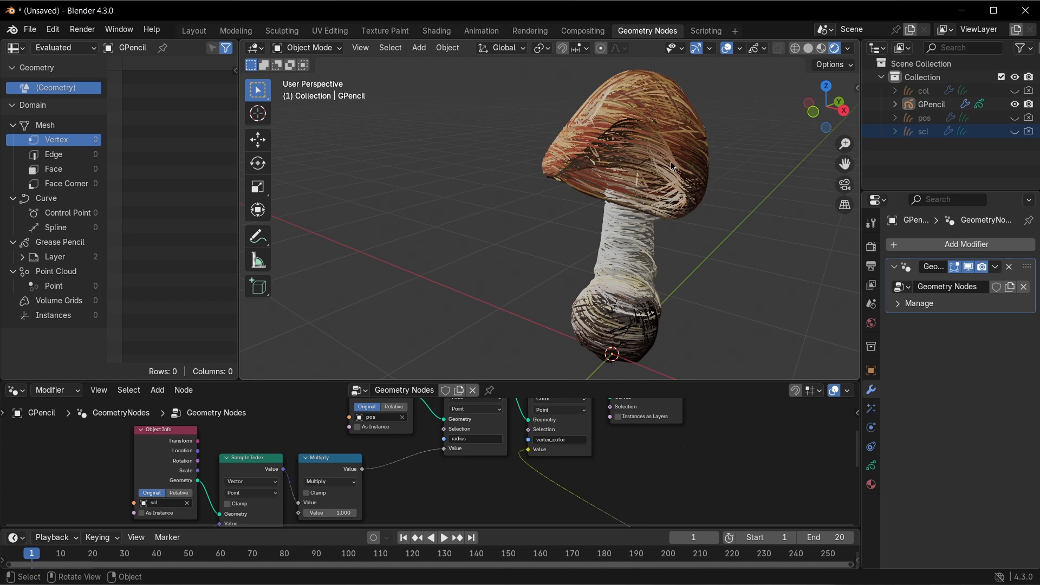
{"action": "scroll", "coordinate": [672, 166], "scroll_direction": "down", "scroll_amount": 2}
{"action": "middle_click_drag", "start_coordinate": [673, 182], "coordinate": [599, 178]}
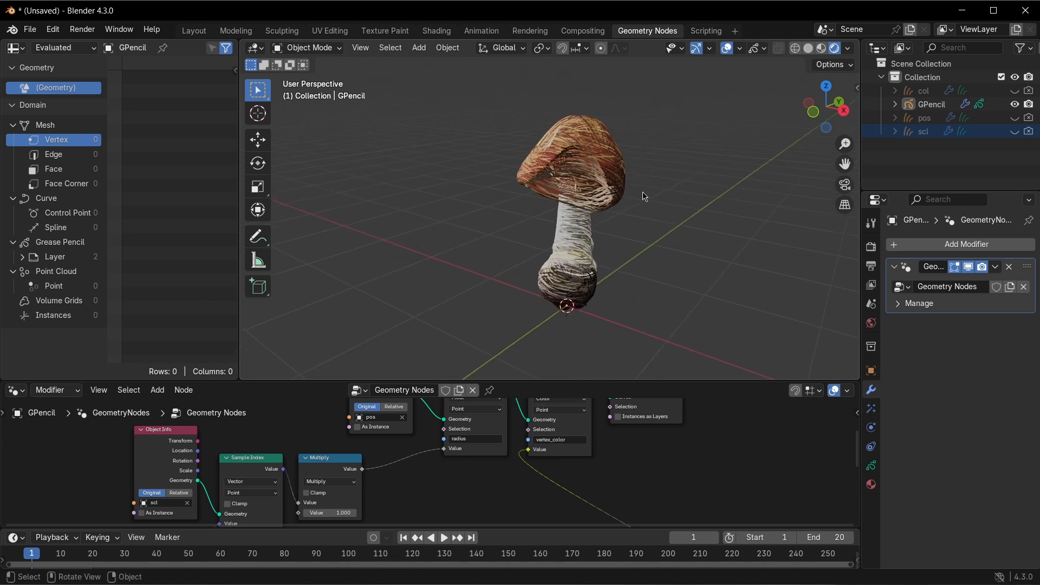
- Import the FBX model FlyAmanita_f56e1a7a_SDiv1.fbx from the project's geo folder
{"action": "key", "text": "F4"}
{"action": "left_click", "coordinate": [30, 29]}
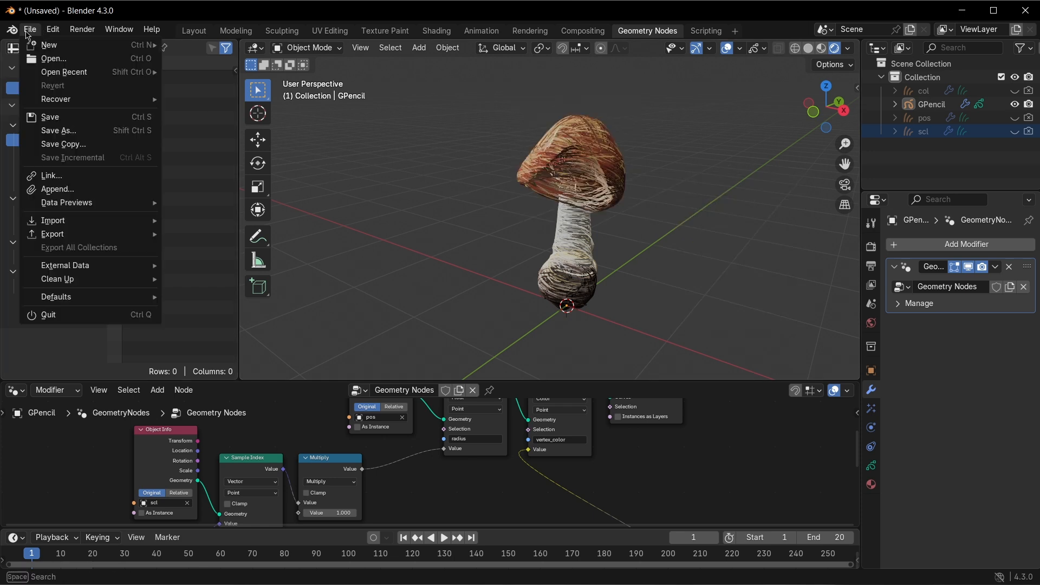
{"action": "key", "text": "F4"}
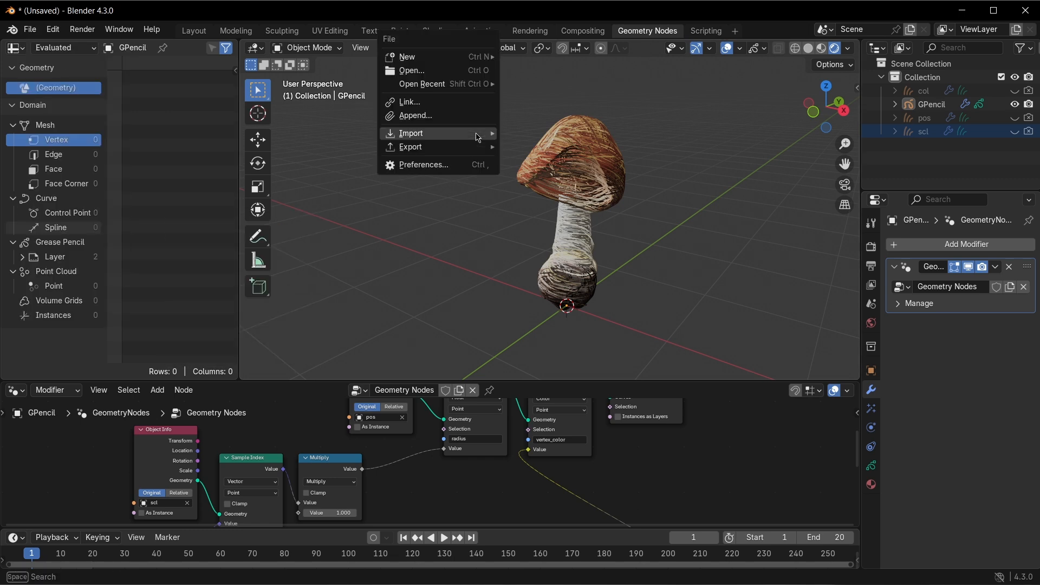
{"action": "mouse_move", "coordinate": [478, 137]}
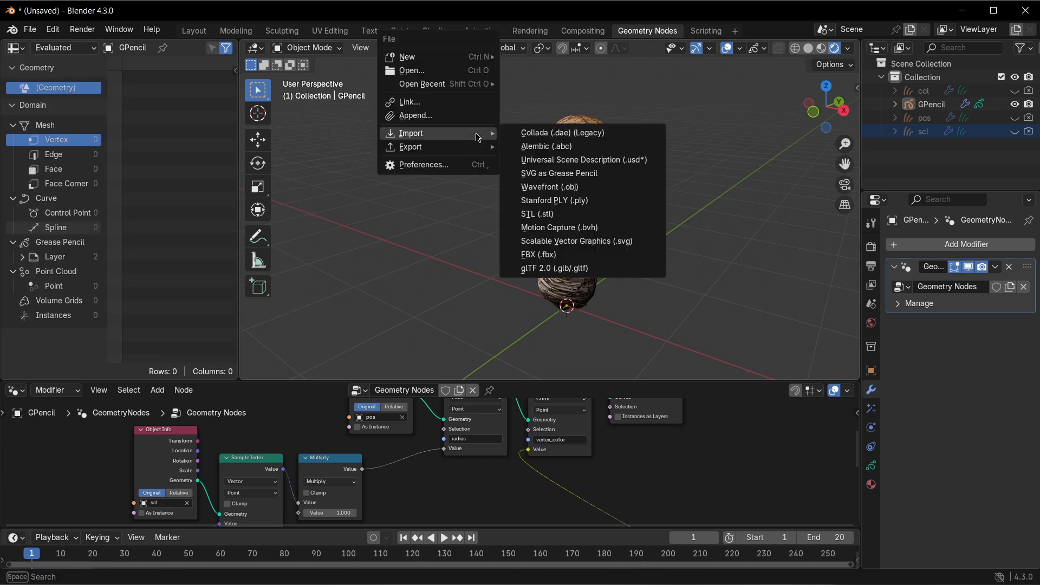
{"action": "left_click", "coordinate": [577, 256]}
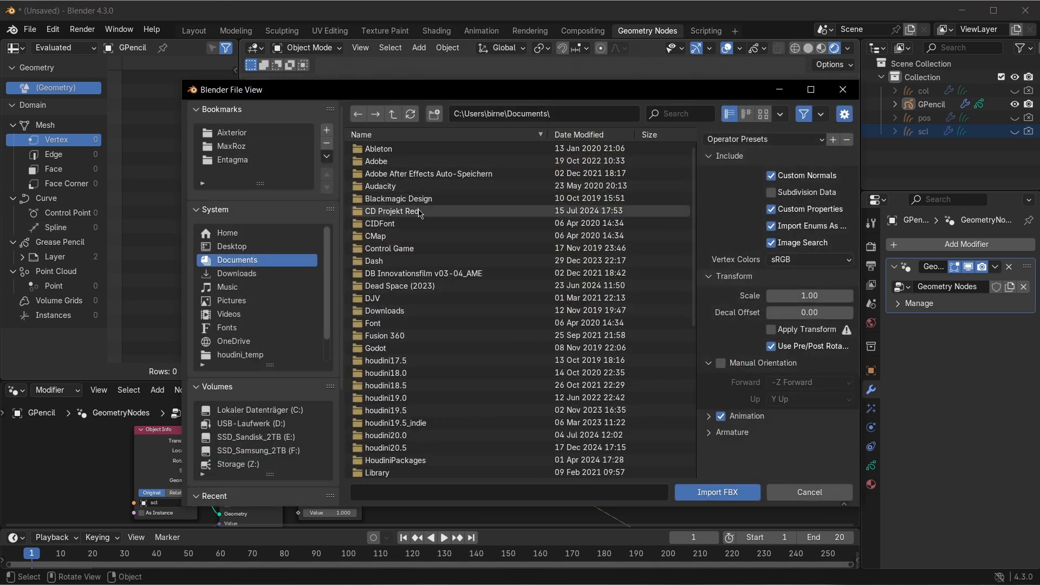
{"action": "scroll", "coordinate": [260, 298], "scroll_direction": "down", "scroll_amount": 5}
{"action": "left_click", "coordinate": [223, 387]}
{"action": "left_click", "coordinate": [371, 162]}
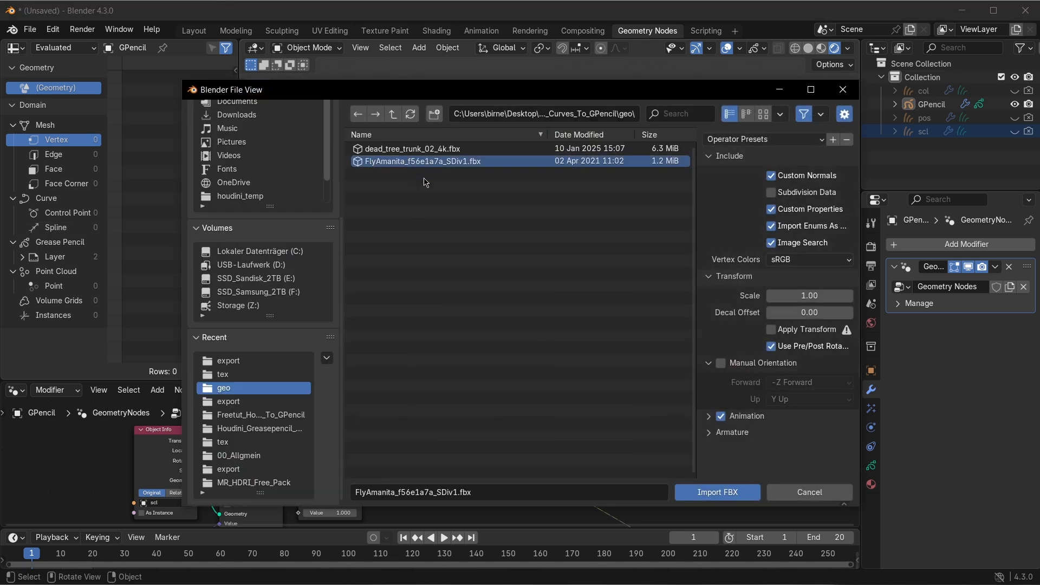
{"action": "left_click", "coordinate": [708, 494]}
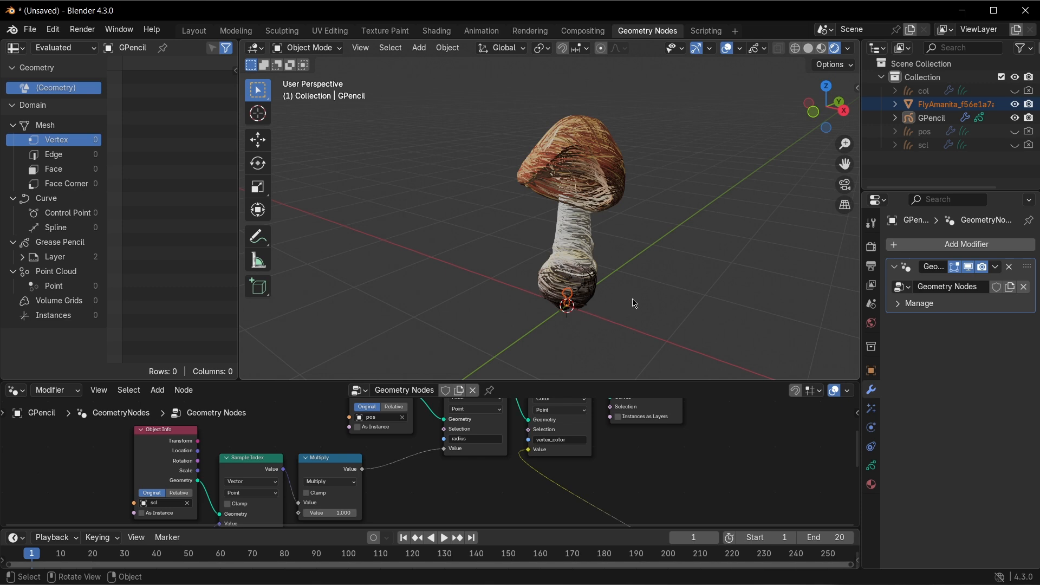
- Scale the imported FlyAmanita mesh by a factor of 10
{"action": "key", "text": "s"}
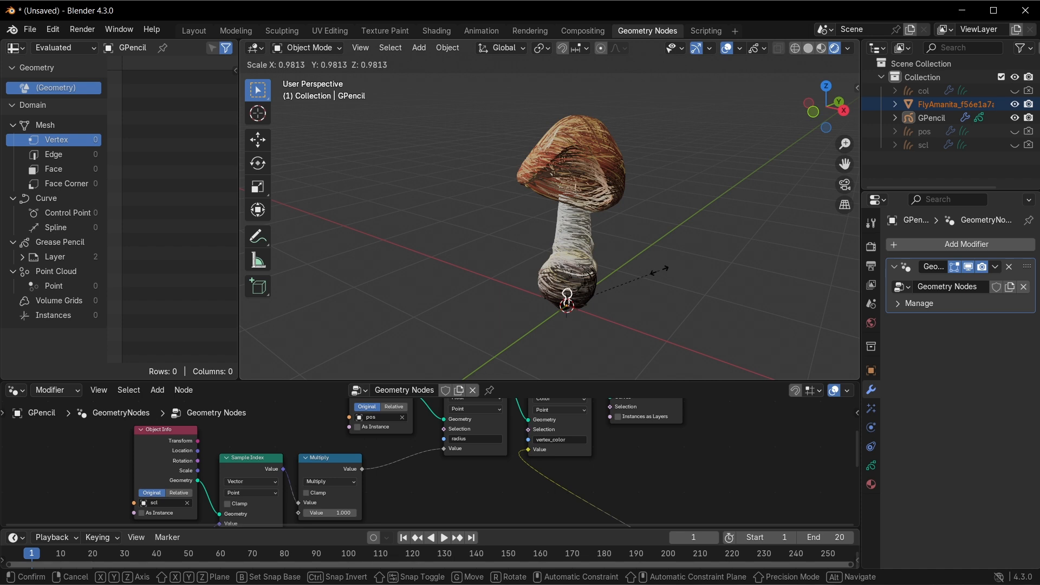
{"action": "type", "text": "10"}
{"action": "key", "text": "Return"}
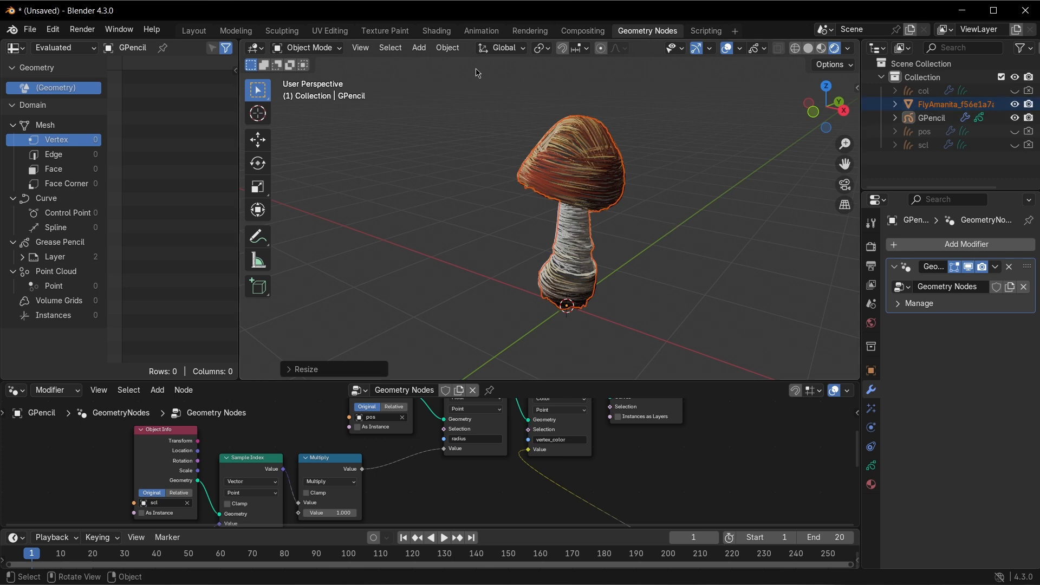
- In the Shading workspace, add an Image Texture node to the FlyAmanita mesh's material and connect its Color to the Principled BSDF Base Color
{"action": "left_click", "coordinate": [437, 31]}
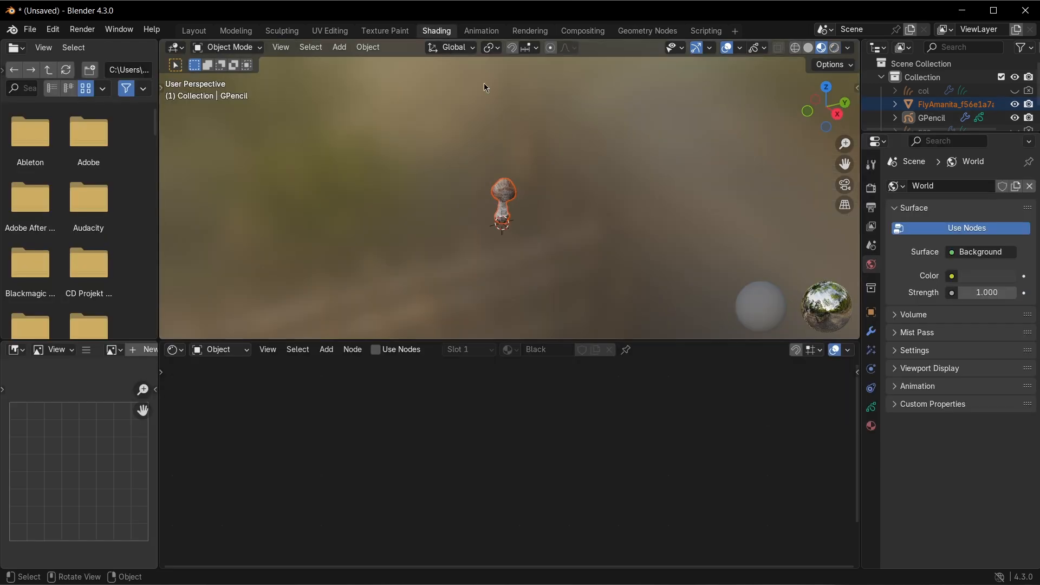
{"action": "left_click", "coordinate": [501, 198]}
{"action": "left_click", "coordinate": [547, 350]}
{"action": "middle_click_drag", "start_coordinate": [604, 452], "coordinate": [653, 505]}
{"action": "key", "text": "shift+a"}
{"action": "mouse_move", "coordinate": [336, 477]}
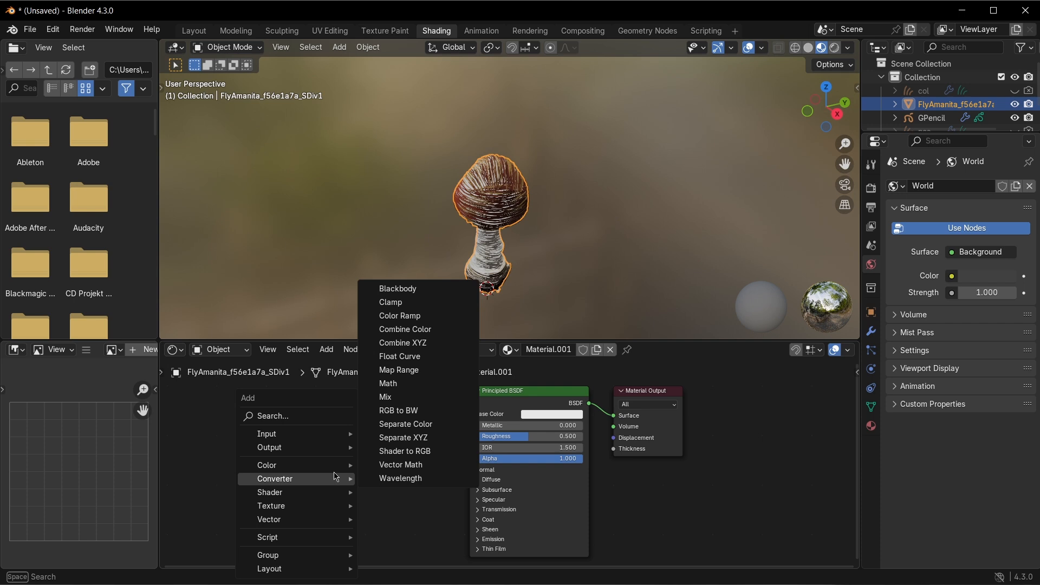
{"action": "type", "text": "image"}
{"action": "left_click", "coordinate": [362, 443]}
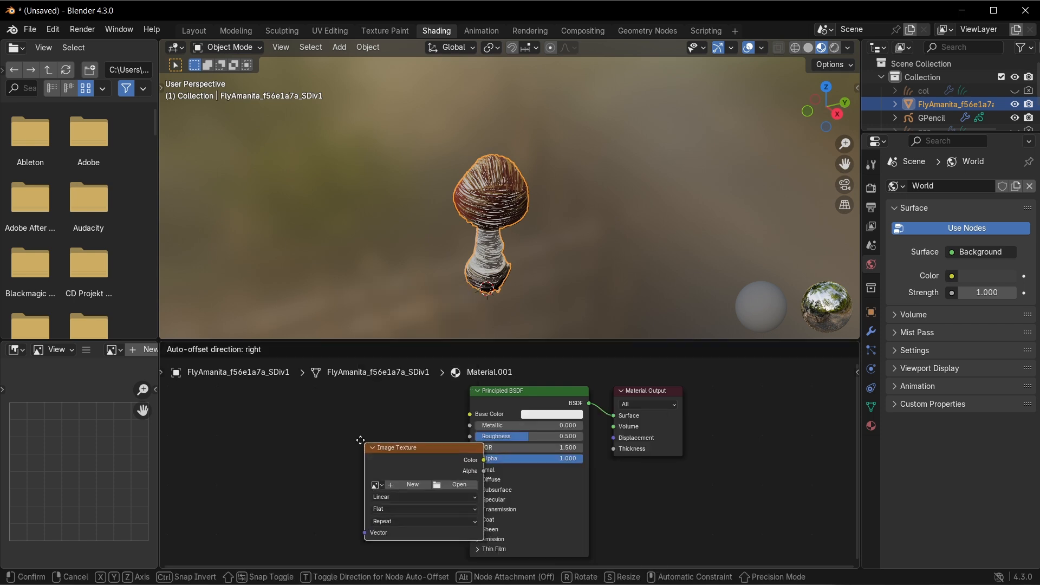
{"action": "left_click", "coordinate": [405, 429]}
{"action": "left_click_drag", "start_coordinate": [404, 426], "coordinate": [470, 414]}
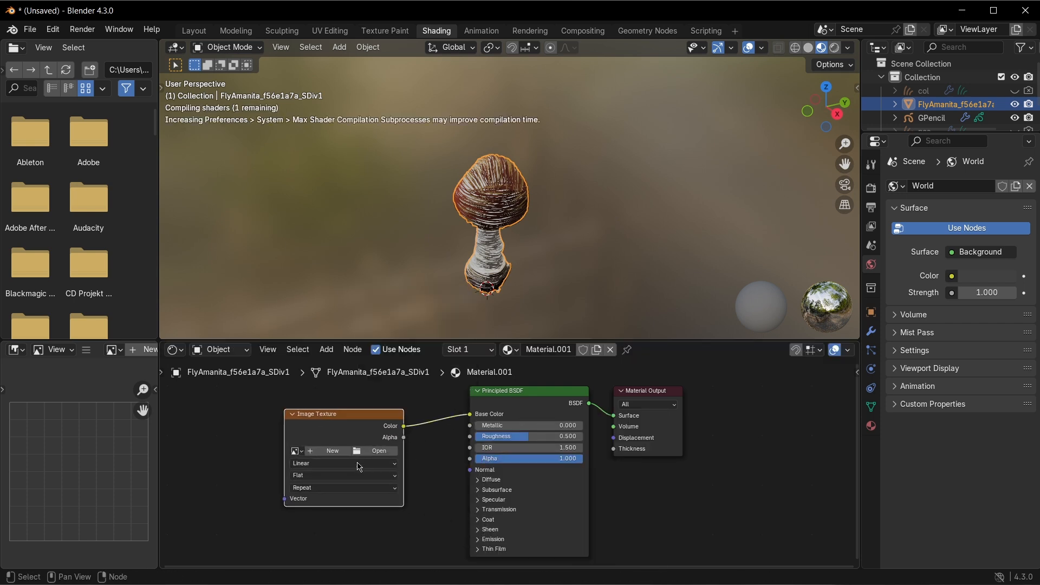
- Load FlyAmanita_f56e1a7a_4K_Albedo.jpg into the Image Texture node and set the Principled BSDF roughness to 1.0
{"action": "left_click", "coordinate": [385, 455]}
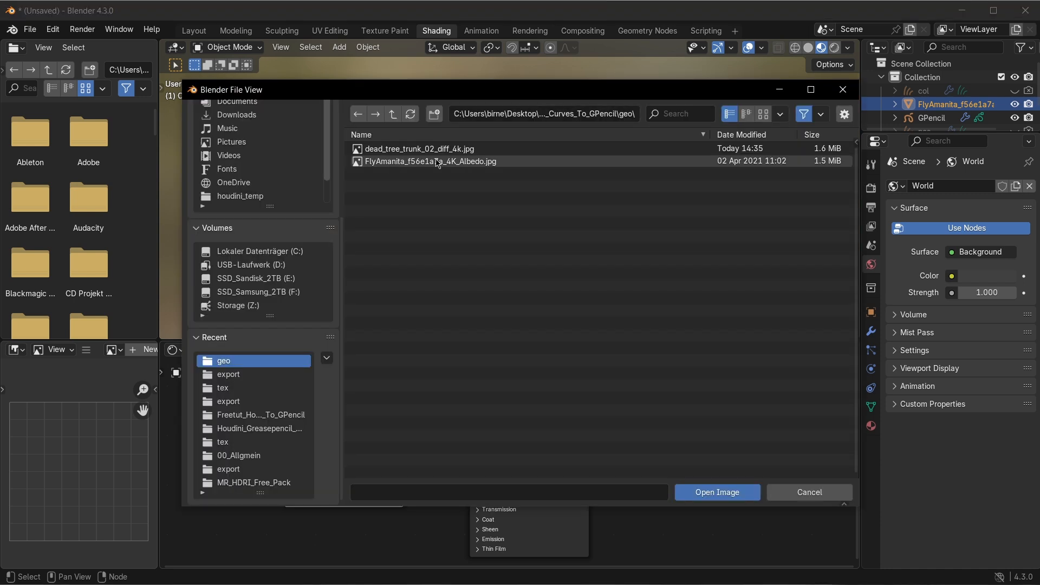
{"action": "left_click", "coordinate": [478, 162]}
{"action": "left_click", "coordinate": [715, 492]}
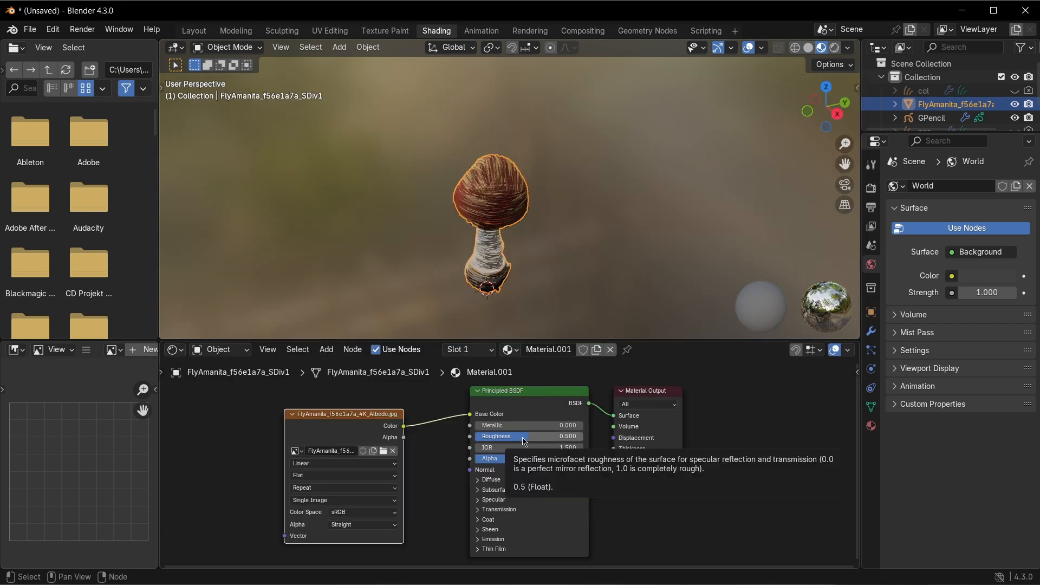
{"action": "left_click_drag", "start_coordinate": [527, 440], "coordinate": [580, 440]}
{"action": "middle_click_drag", "start_coordinate": [542, 211], "coordinate": [619, 207]}
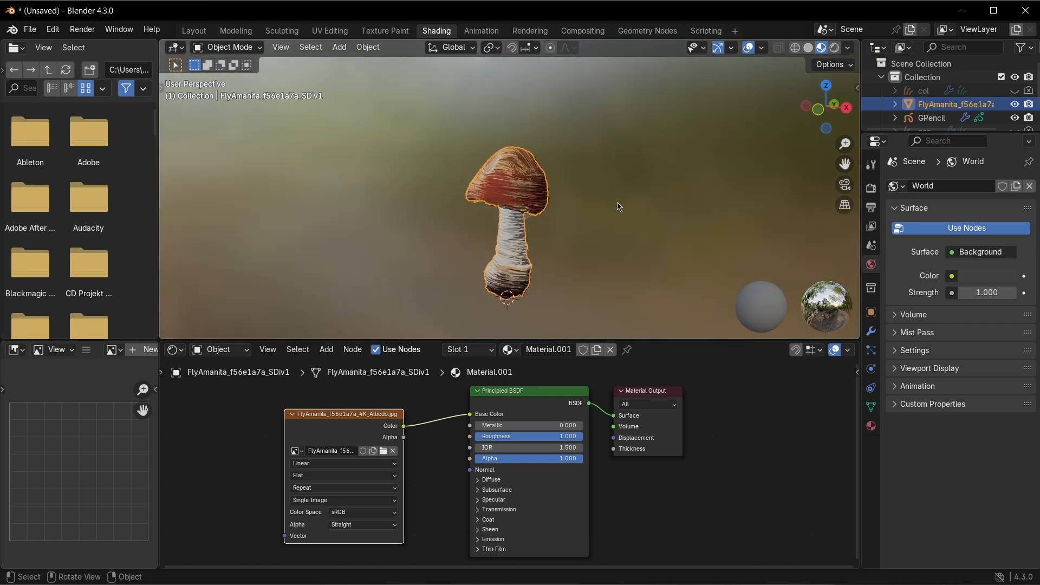
- Switch the viewport to rendered shading and hide the GPencil object so only the FlyAmanita mesh is displayed
{"action": "left_click", "coordinate": [835, 48]}
{"action": "mouse_move", "coordinate": [622, 165]}
{"action": "middle_mouse_down"}
{"action": "mouse_move", "coordinate": [632, 174]}
{"action": "mouse_move", "coordinate": [621, 155]}
{"action": "middle_mouse_up"}
{"action": "scroll", "coordinate": [625, 180], "scroll_direction": "up", "scroll_amount": 2}
{"action": "left_click", "coordinate": [1014, 105]}
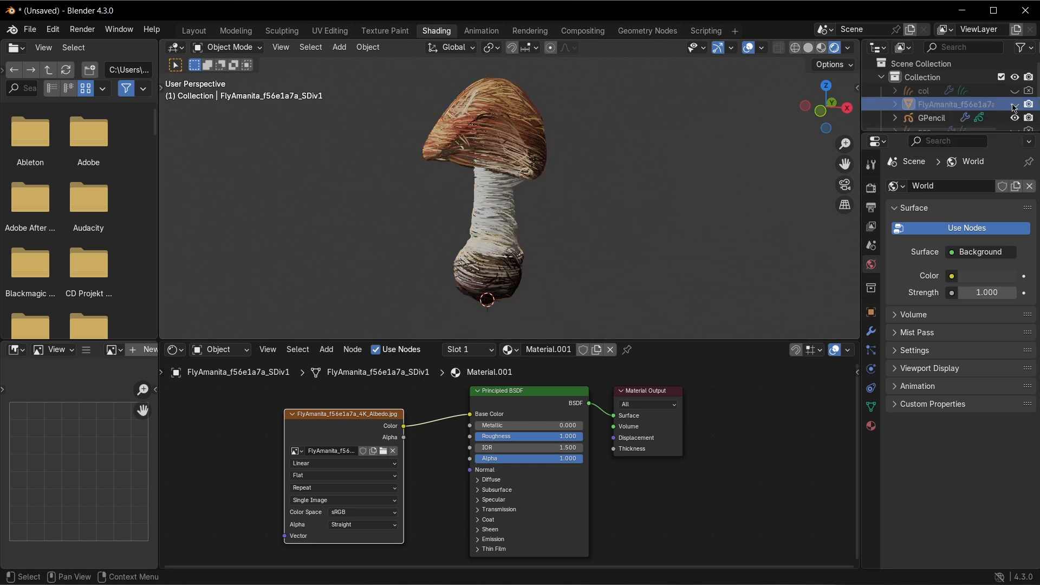
{"action": "left_click", "coordinate": [1014, 118]}
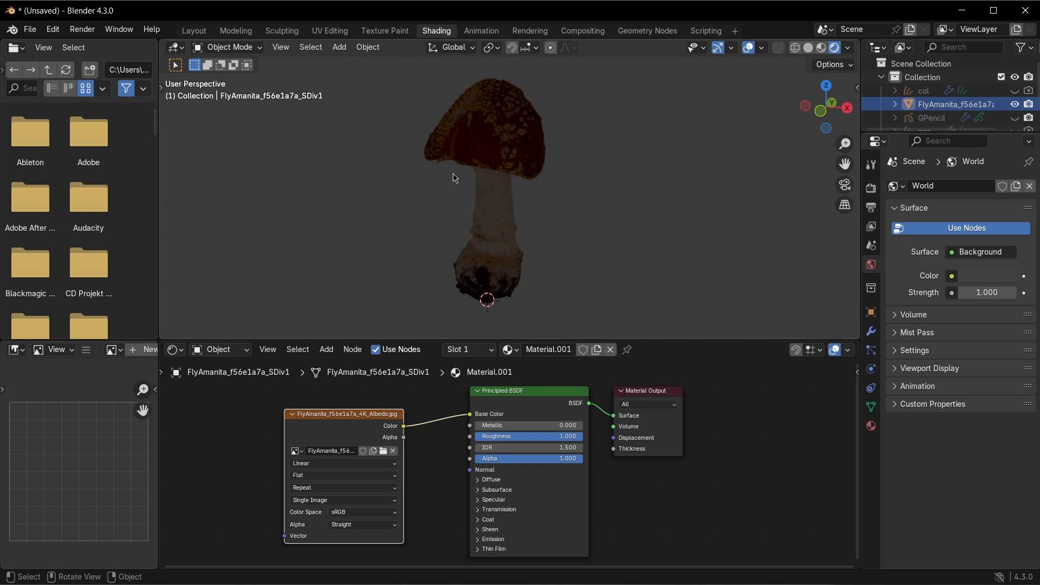
- Add a Sun light to the scene
{"action": "key", "text": "shift+a"}
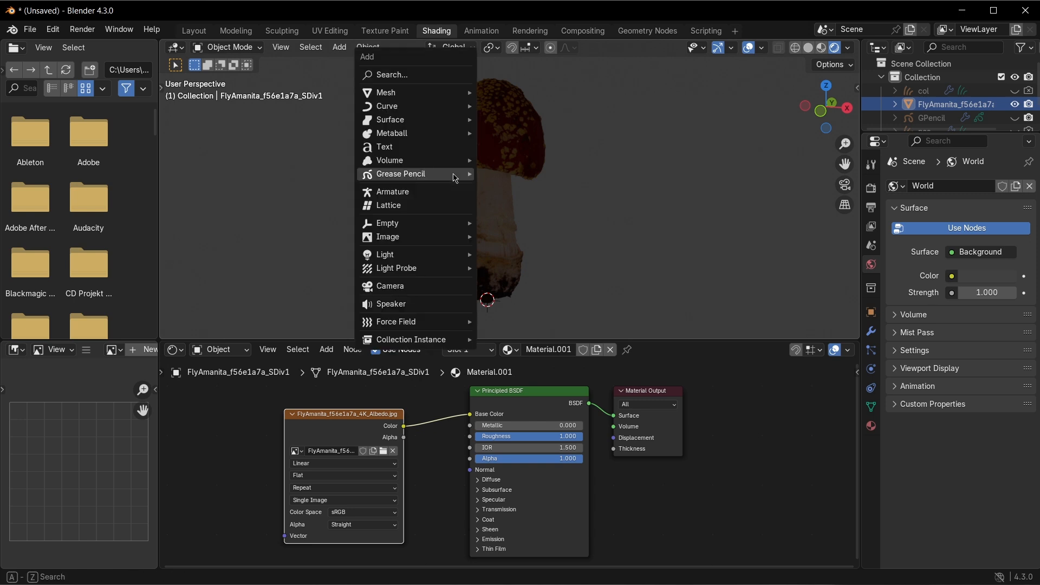
{"action": "mouse_move", "coordinate": [455, 174]}
{"action": "mouse_move", "coordinate": [439, 260]}
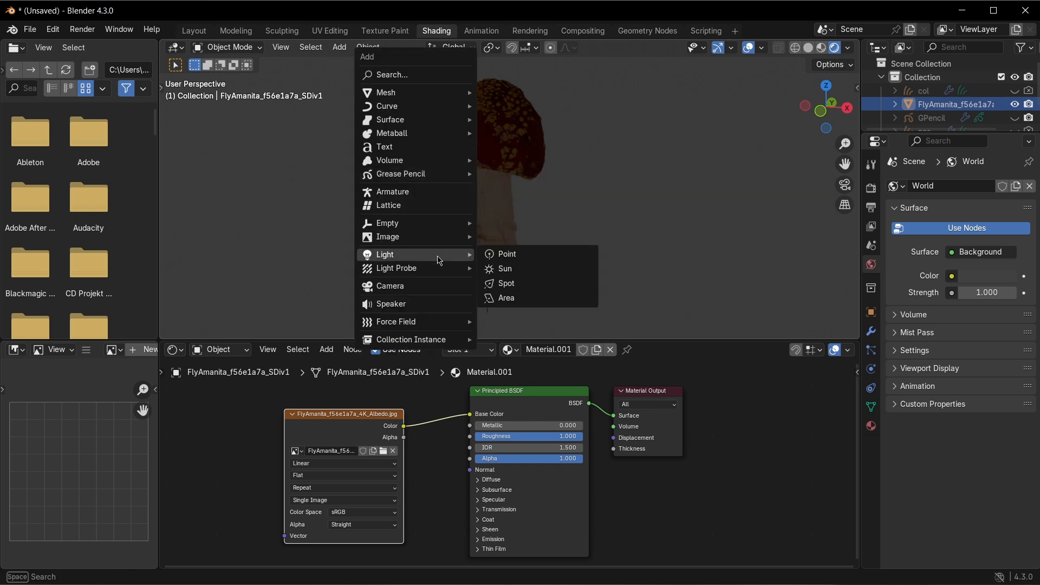
{"action": "left_click", "coordinate": [545, 273]}
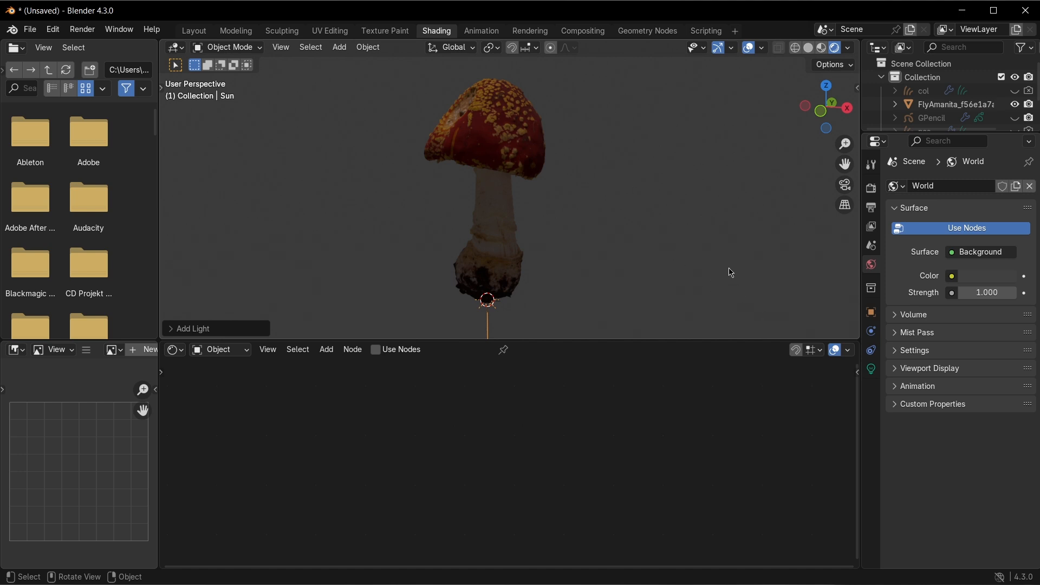
- Rotate the Sun light by -45° around the global Y axis
{"action": "key", "text": "r"}
{"action": "key", "text": "y"}
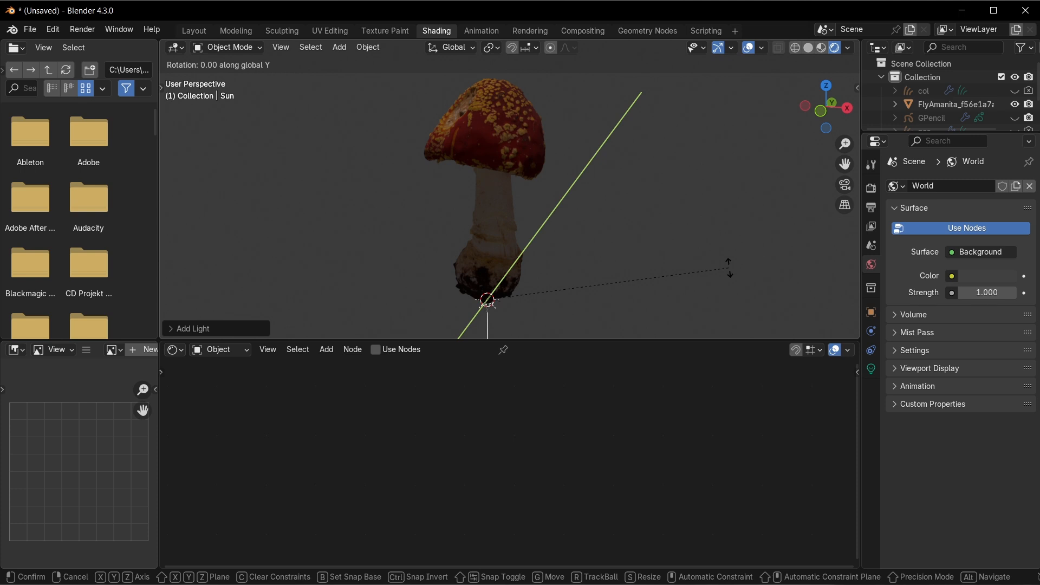
{"action": "type", "text": "45"}
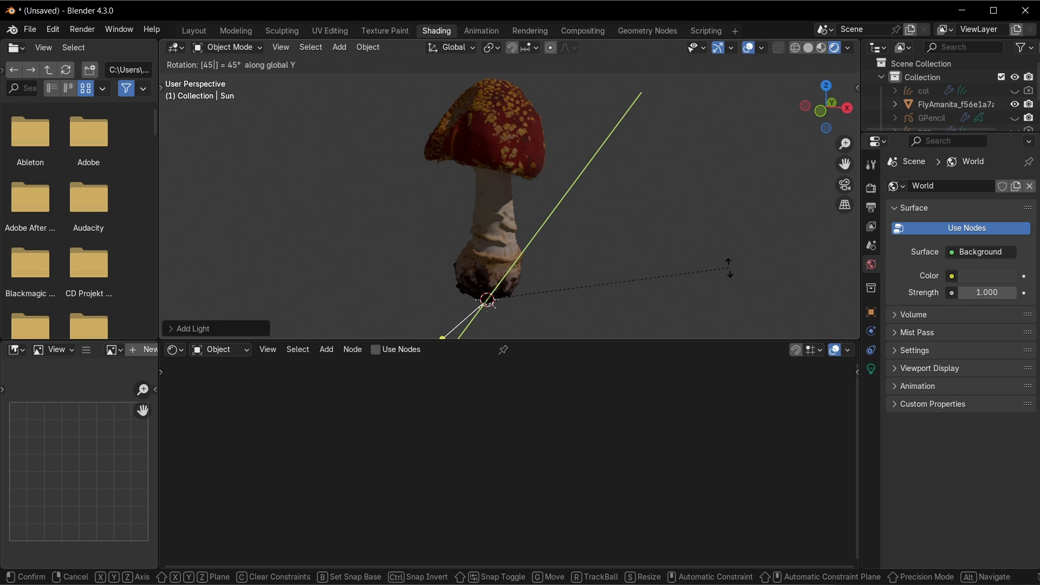
{"action": "key", "text": "minus"}
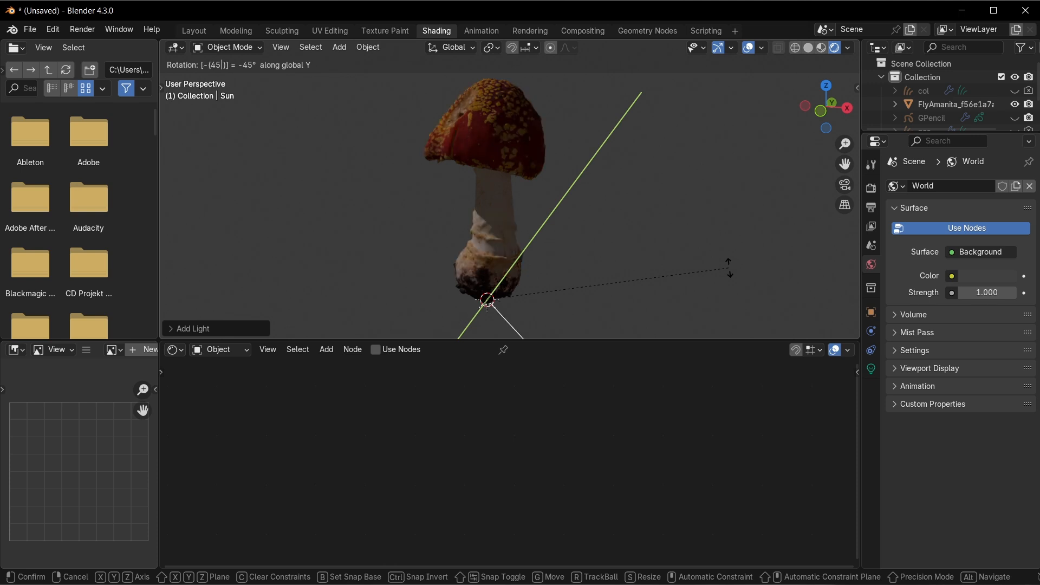
{"action": "key", "text": "Return"}
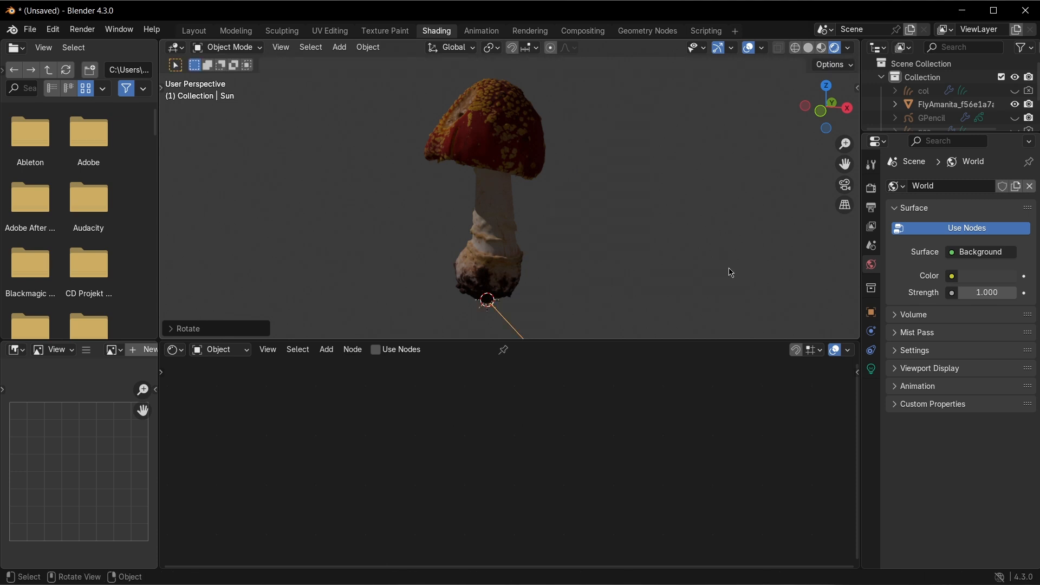
{"action": "left_click", "coordinate": [871, 313]}
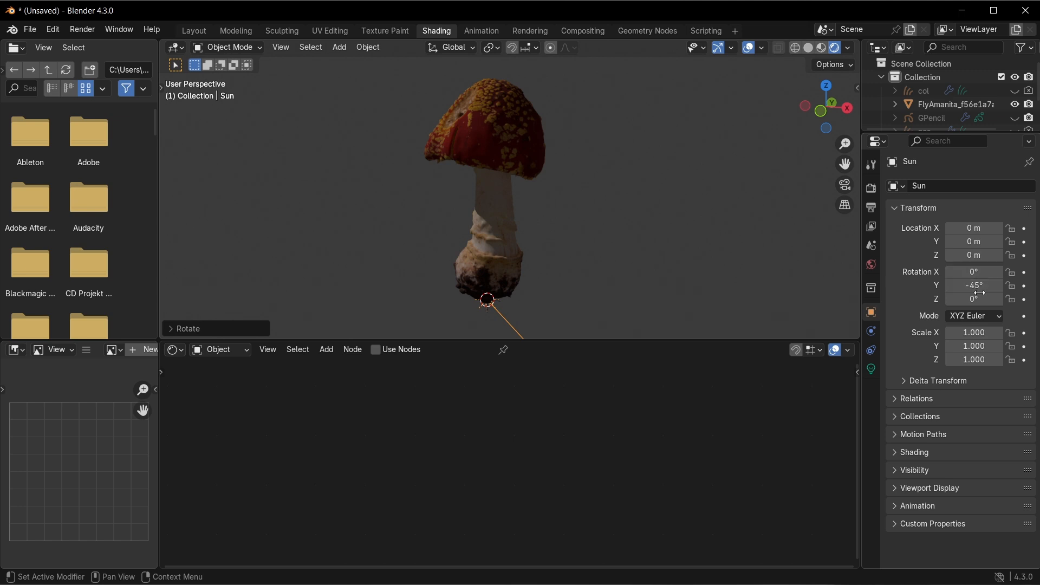
- Unhide the GPencil object in the viewport alongside the FlyAmanita mesh
{"action": "left_click", "coordinate": [1014, 117]}
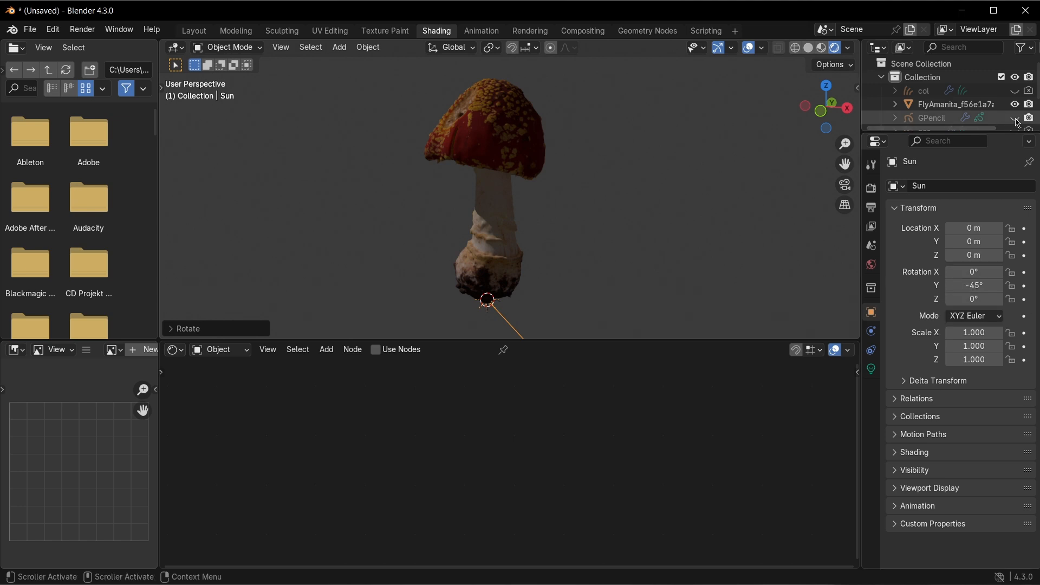
{"action": "mouse_move", "coordinate": [676, 165]}
{"action": "middle_mouse_down"}
{"action": "mouse_move", "coordinate": [694, 176]}
{"action": "mouse_move", "coordinate": [676, 170]}
{"action": "middle_mouse_up"}
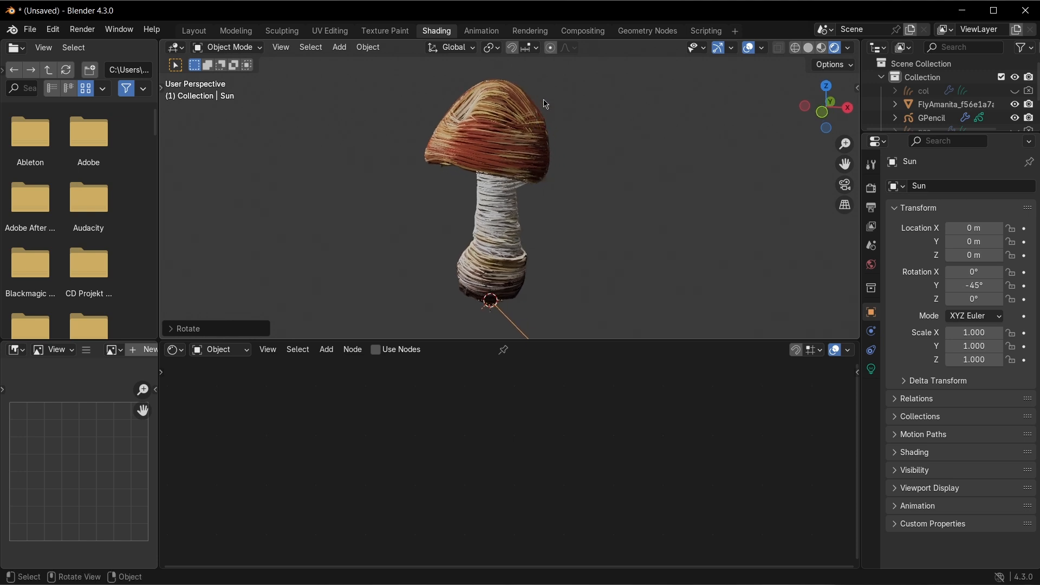
{"action": "left_click", "coordinate": [871, 265]}
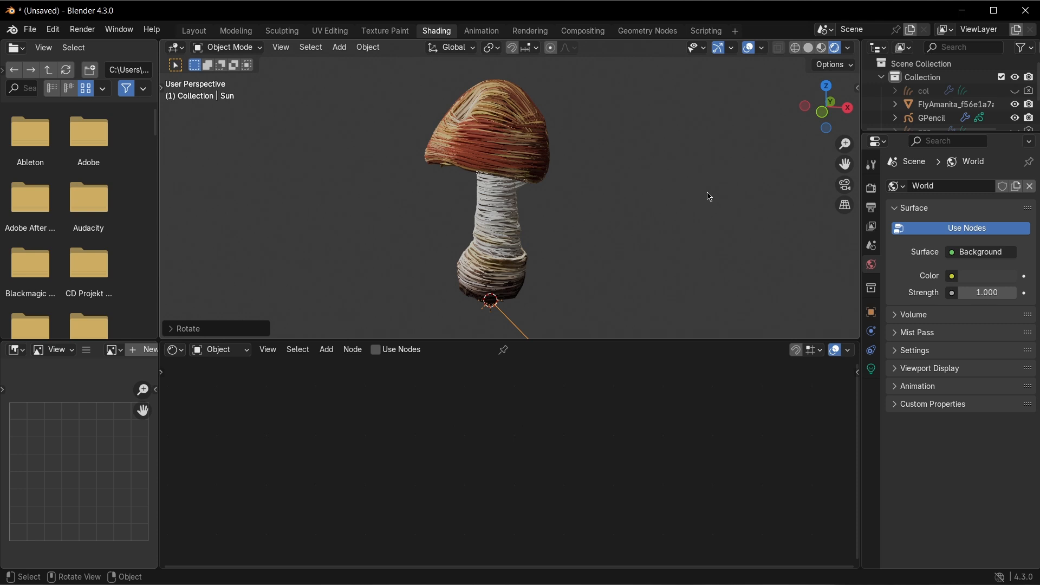
- Set the stroke style of the GPencil object's Black material to Texture
{"action": "left_click", "coordinate": [495, 127]}
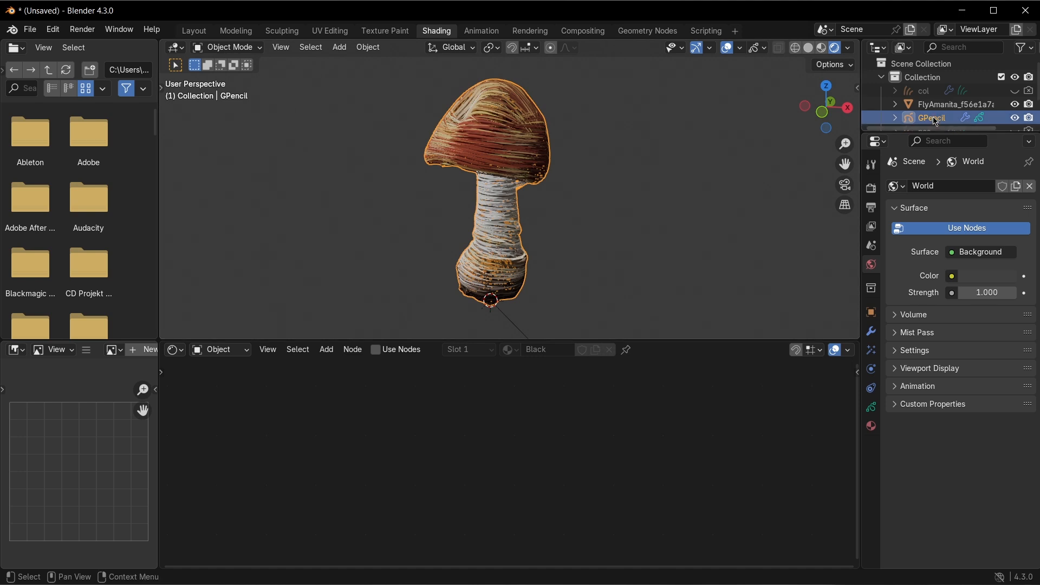
{"action": "left_click", "coordinate": [872, 427]}
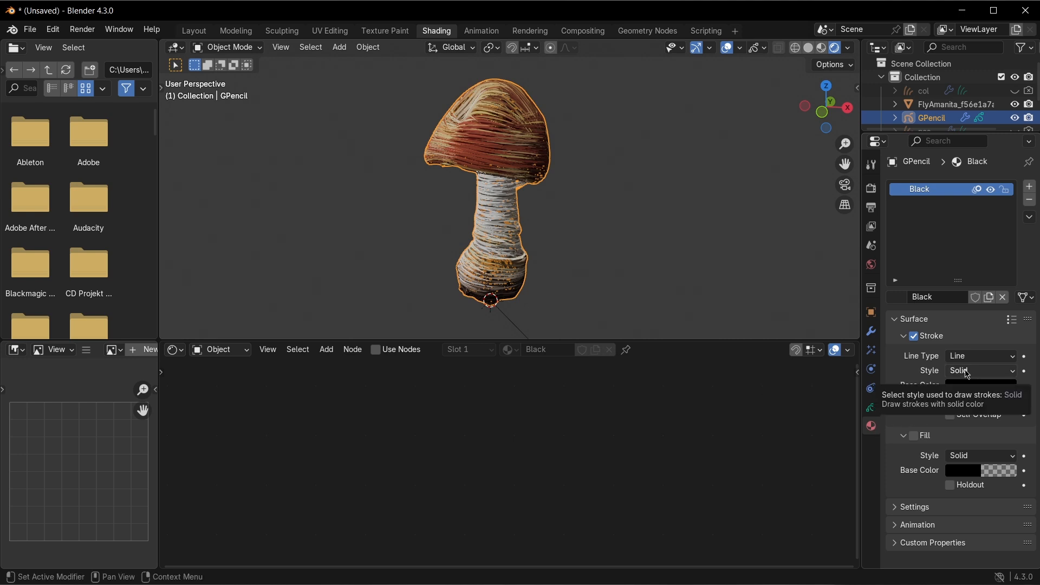
{"action": "left_click", "coordinate": [967, 372]}
{"action": "left_click", "coordinate": [971, 402]}
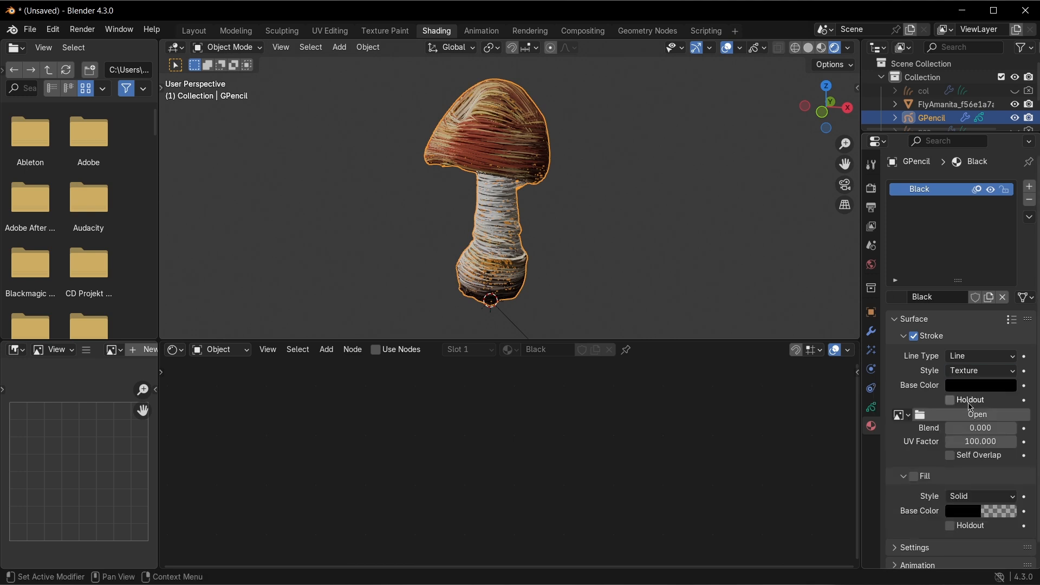
- Load Untitled_Artwork.png from the project's tex folder as the stroke texture and set its Blend to 1.0
{"action": "left_click", "coordinate": [921, 415]}
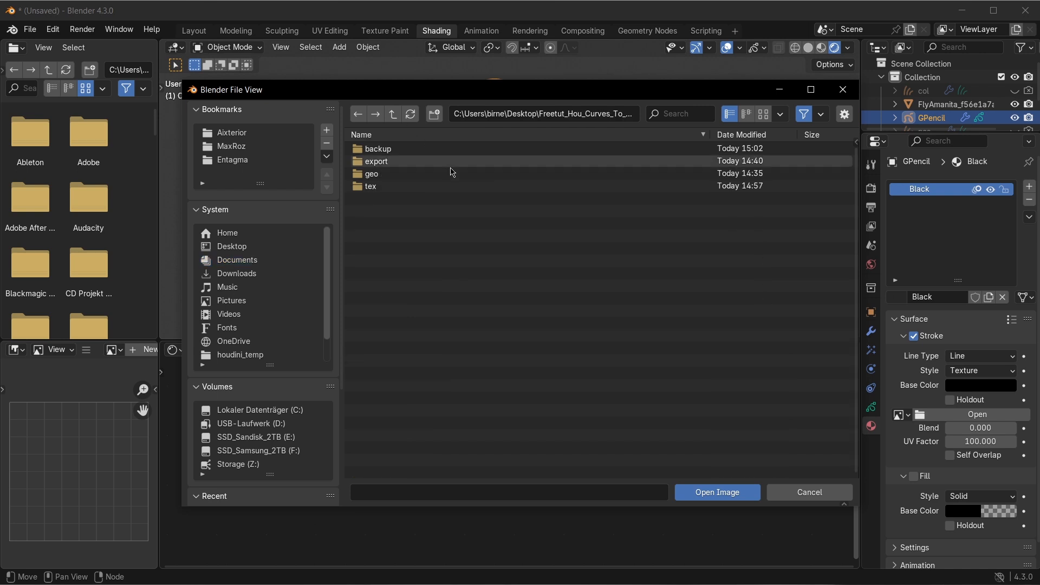
{"action": "left_click", "coordinate": [382, 188]}
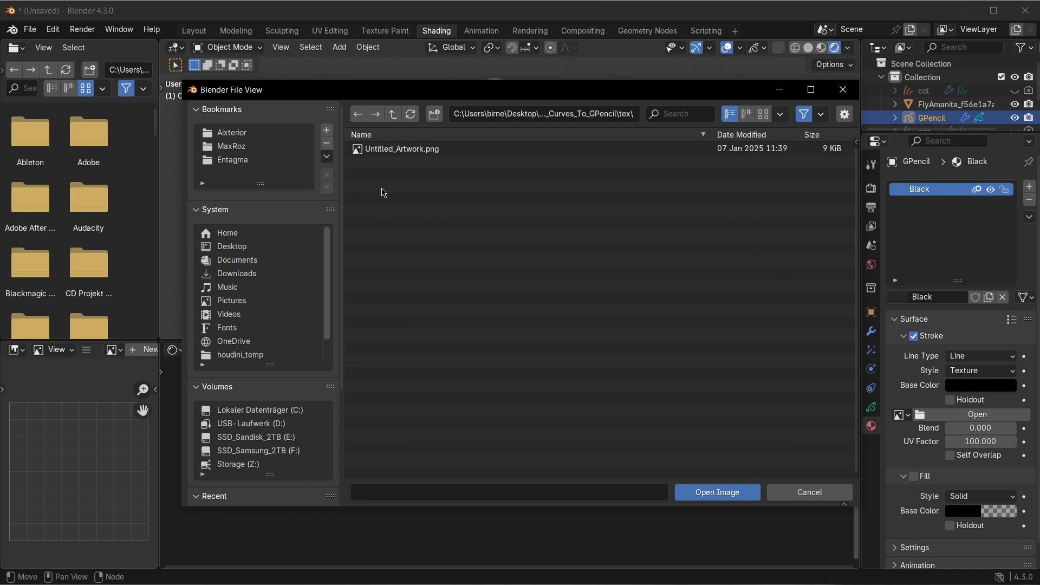
{"action": "left_click", "coordinate": [427, 149]}
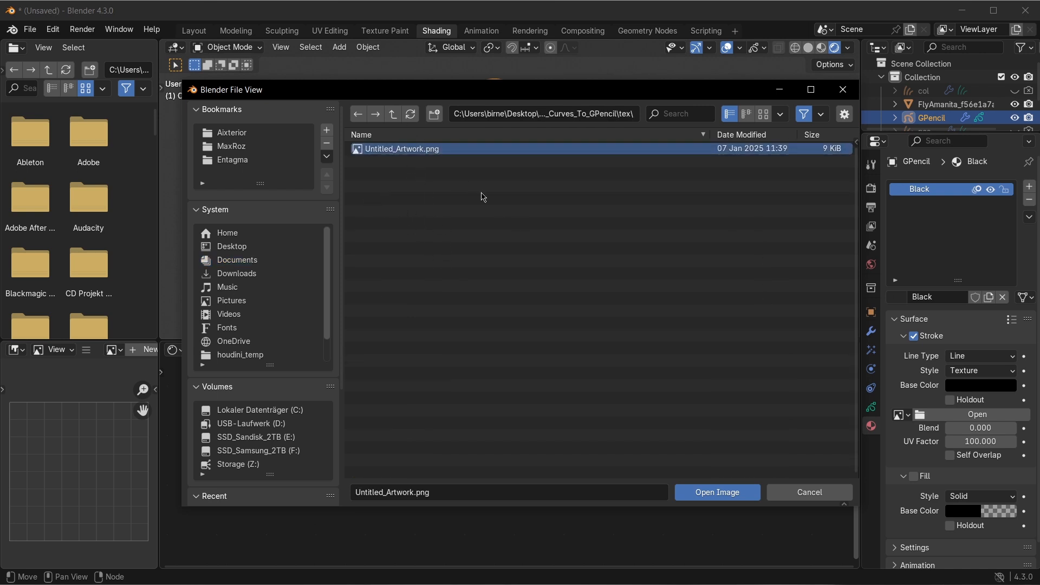
{"action": "left_click", "coordinate": [691, 491]}
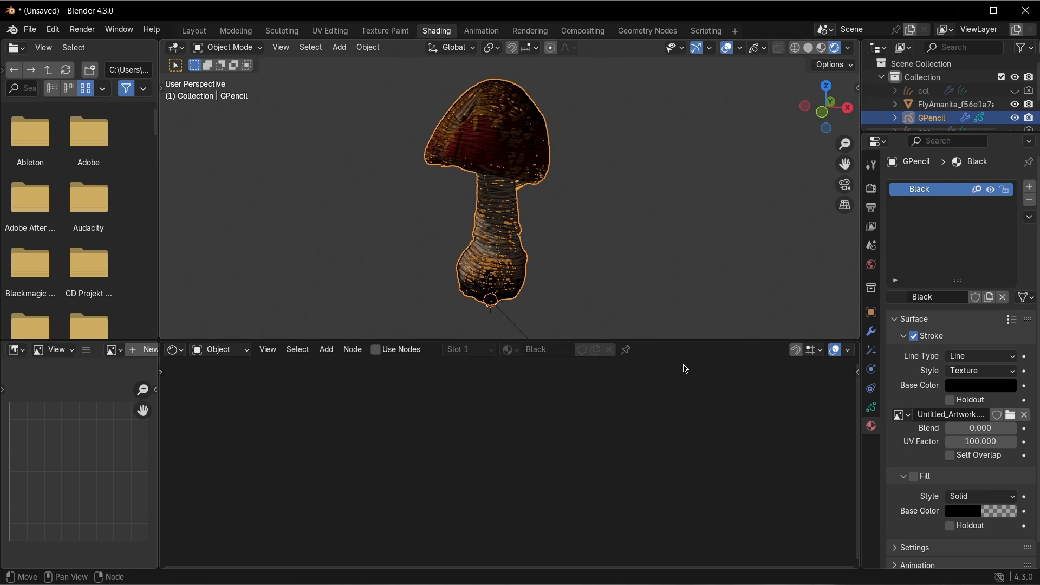
{"action": "left_click_drag", "start_coordinate": [948, 438], "coordinate": [1019, 431]}
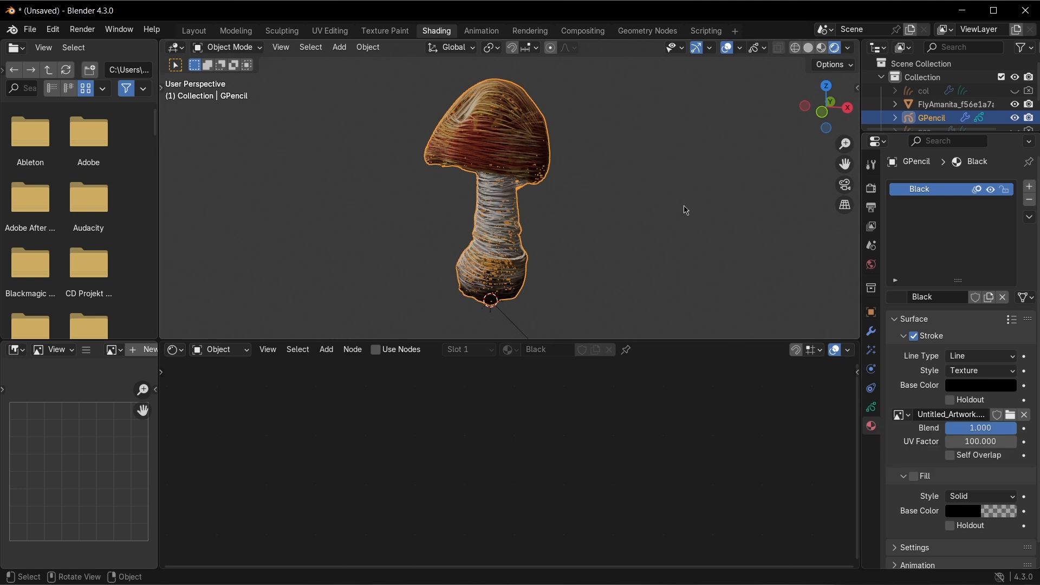
- In the Geometry Nodes workspace, set the Multiply node feeding the GPencil's radius attribute to 6
{"action": "left_click", "coordinate": [646, 32]}
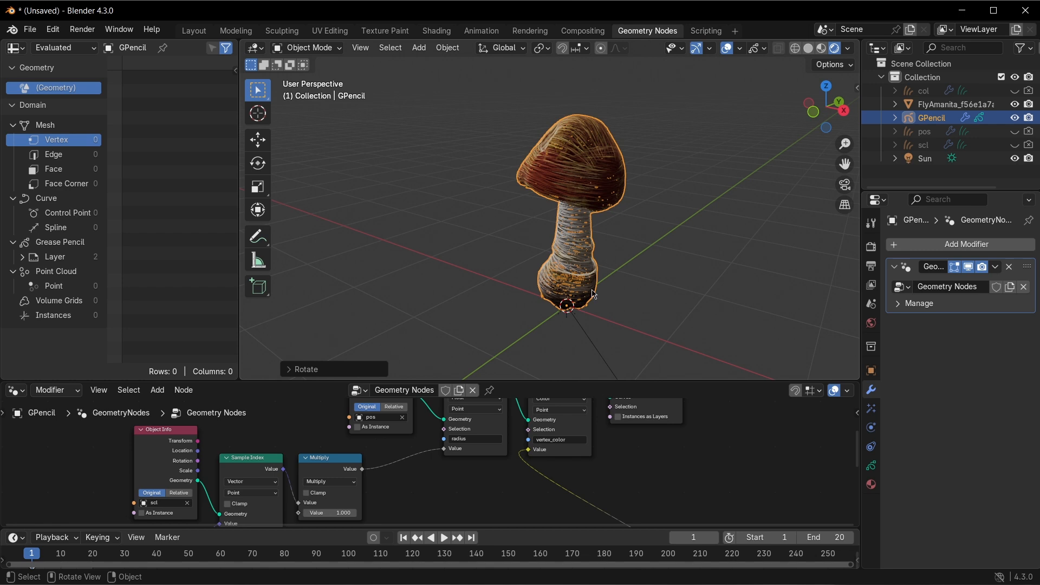
{"action": "middle_click_drag", "start_coordinate": [440, 513], "coordinate": [514, 465]}
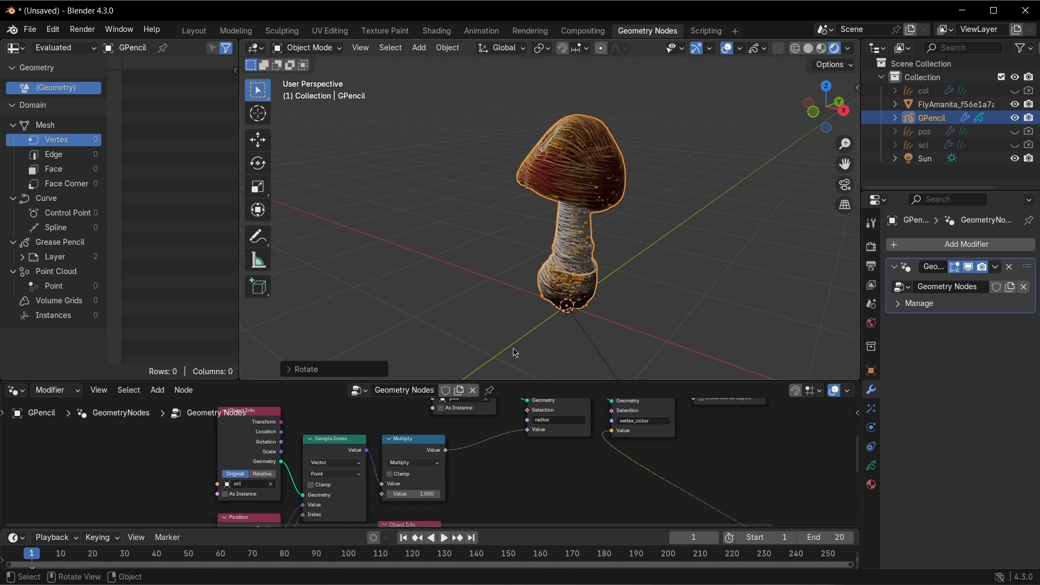
{"action": "left_click_drag", "start_coordinate": [514, 381], "coordinate": [513, 200]}
{"action": "middle_click_drag", "start_coordinate": [273, 422], "coordinate": [363, 426]}
{"action": "left_click_drag", "start_coordinate": [188, 312], "coordinate": [585, 472]}
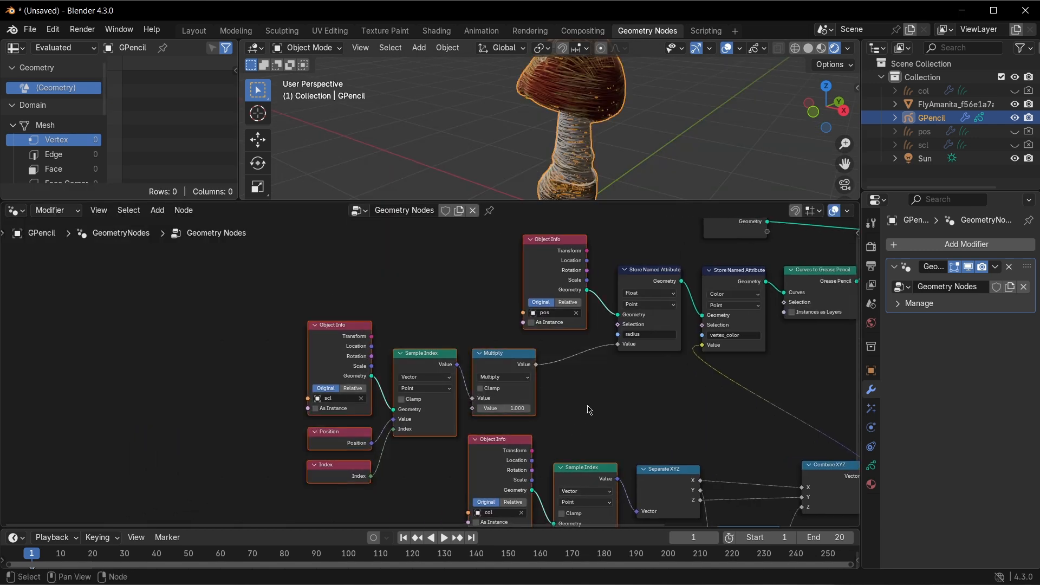
{"action": "scroll", "coordinate": [590, 410], "scroll_direction": "up", "scroll_amount": 4}
{"action": "left_click", "coordinate": [607, 309]}
{"action": "left_click", "coordinate": [606, 345]}
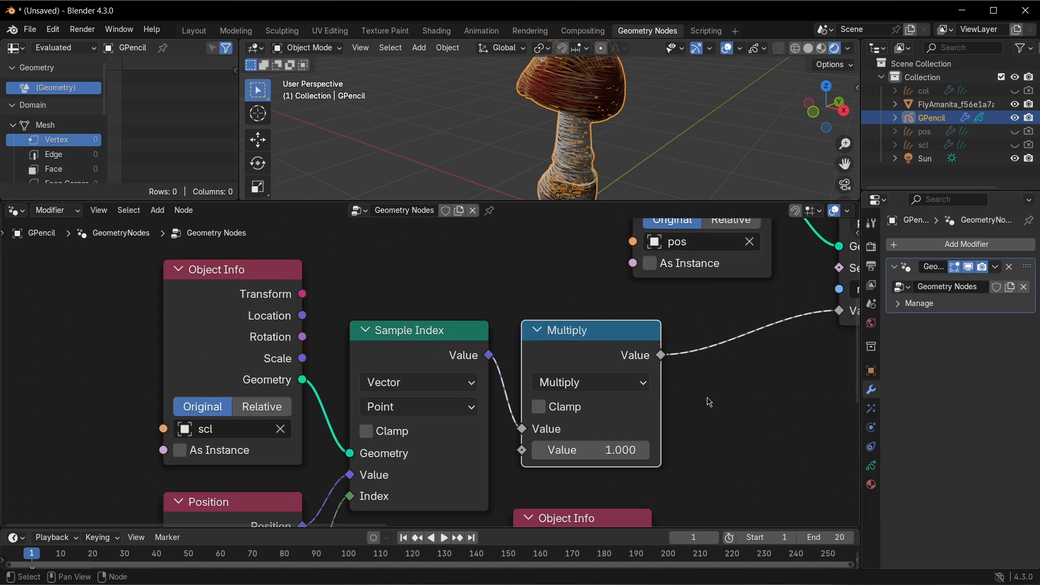
{"action": "middle_click_drag", "start_coordinate": [709, 402], "coordinate": [653, 411]}
{"action": "mouse_move", "coordinate": [541, 460]}
{"action": "left_mouse_down"}
{"action": "mouse_move", "coordinate": [668, 460]}
{"action": "mouse_move", "coordinate": [543, 460]}
{"action": "left_mouse_up"}
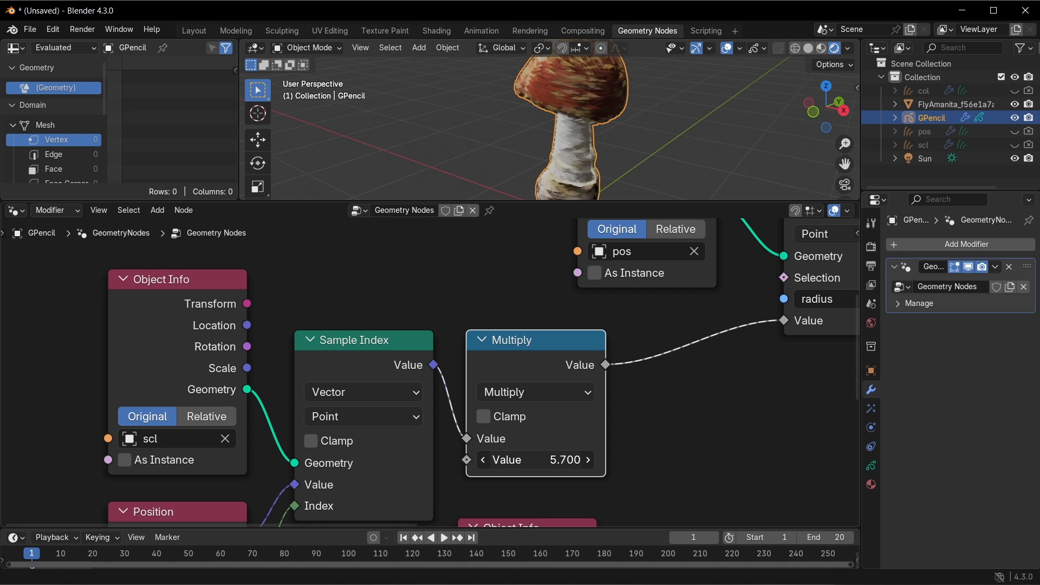
{"action": "left_click", "coordinate": [543, 460]}
{"action": "type", "text": "6"}
{"action": "key", "text": "Return"}
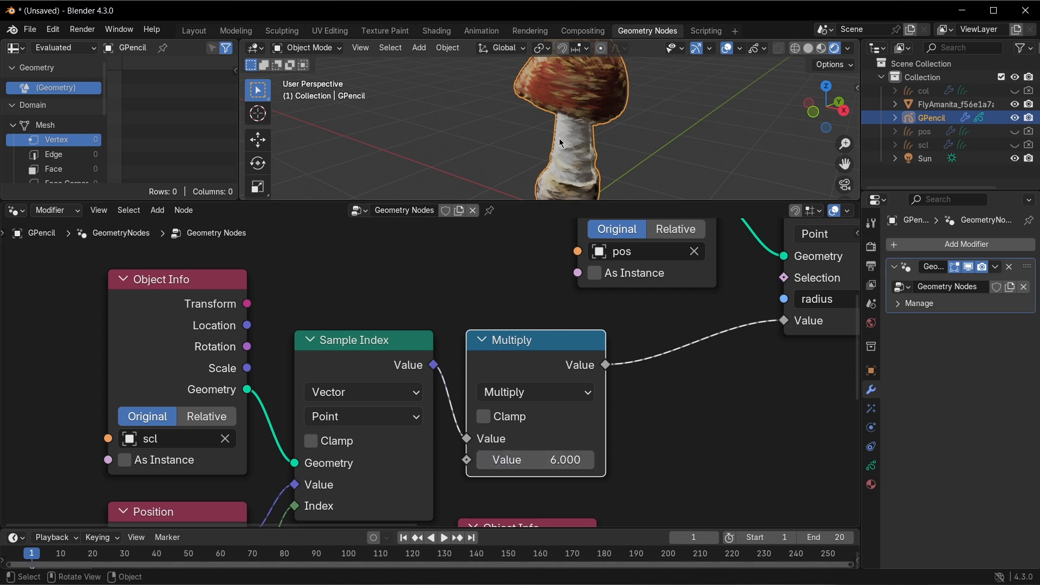
- Enlarge the 3D viewport and set the Black material's stroke UV Factor to 151
{"action": "left_click", "coordinate": [871, 485]}
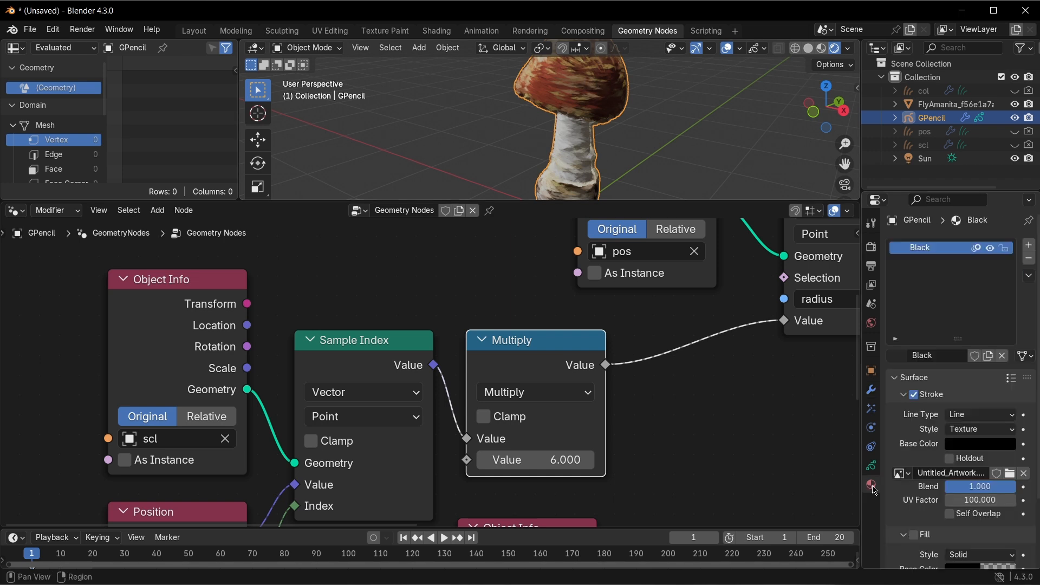
{"action": "left_click_drag", "start_coordinate": [737, 202], "coordinate": [737, 345]}
{"action": "scroll", "coordinate": [960, 418], "scroll_direction": "down", "scroll_amount": 3}
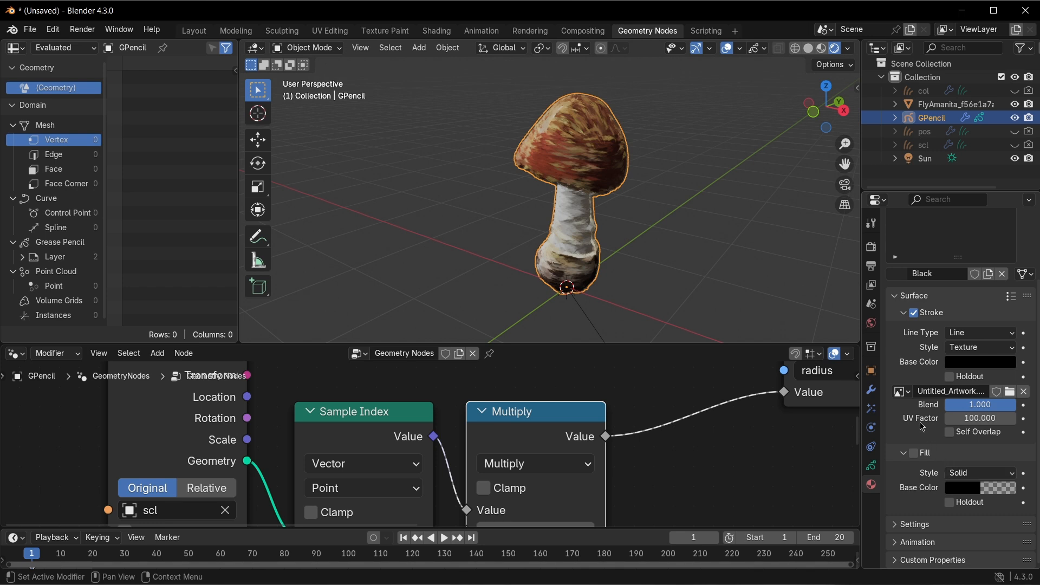
{"action": "mouse_move", "coordinate": [979, 418]}
{"action": "left_mouse_down"}
{"action": "mouse_move", "coordinate": [969, 418]}
{"action": "mouse_move", "coordinate": [1011, 418]}
{"action": "mouse_move", "coordinate": [965, 424]}
{"action": "left_mouse_up"}
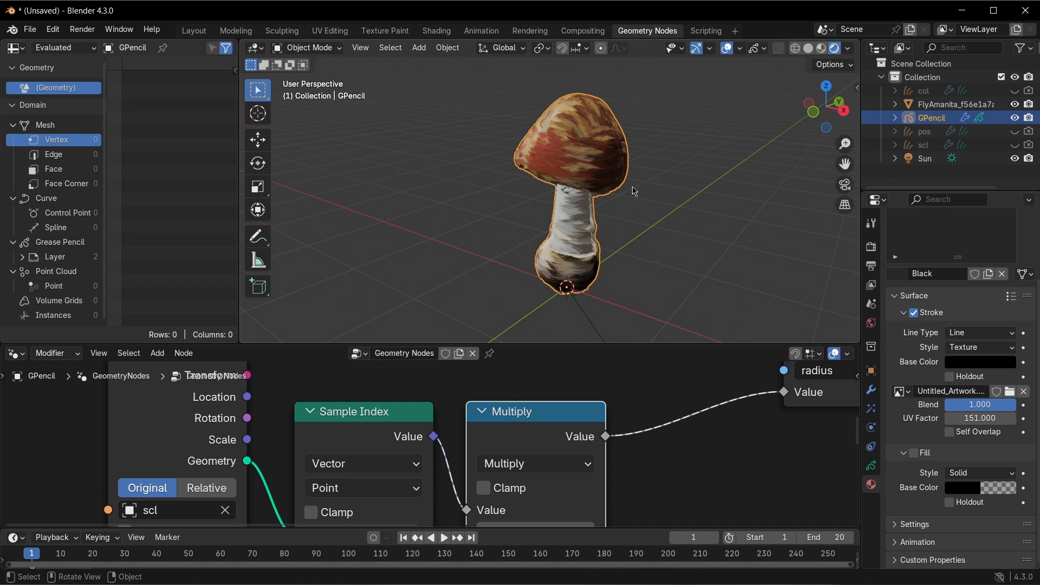
- Add a mesh plane beneath the mushroom and scale it by a factor of 10
{"action": "left_click", "coordinate": [422, 49]}
{"action": "left_click", "coordinate": [421, 48]}
{"action": "key", "text": "shift+a"}
{"action": "mouse_move", "coordinate": [413, 74]}
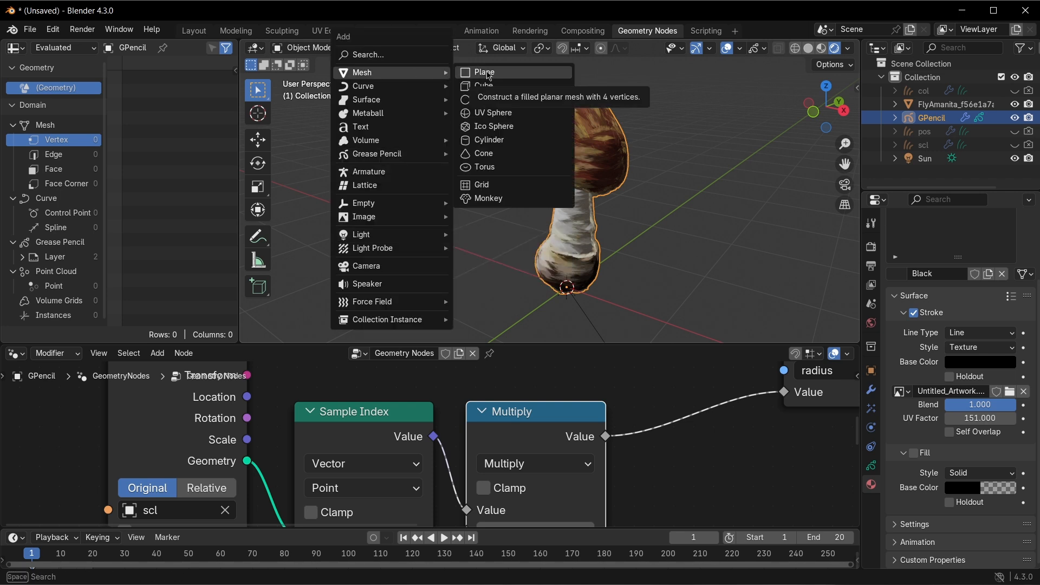
{"action": "left_click", "coordinate": [489, 73]}
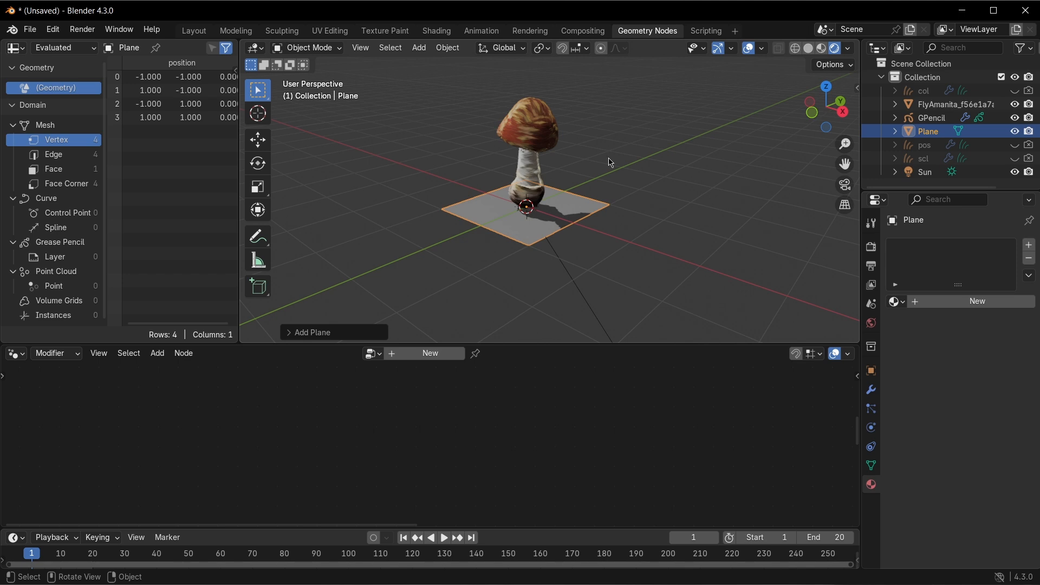
{"action": "type", "text": "s10"}
{"action": "key", "text": "Return"}
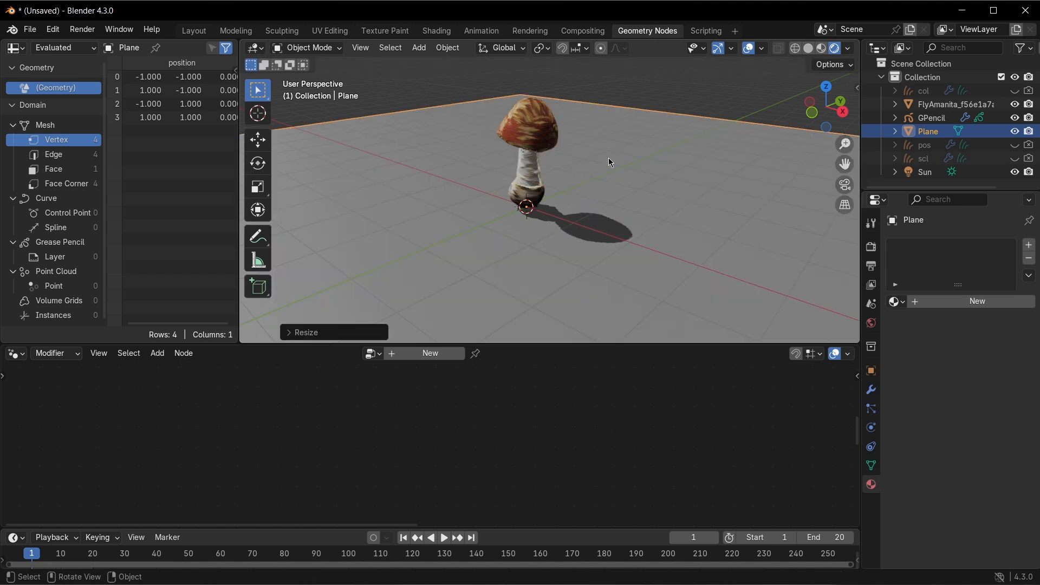
- Rotate the plane 90° about the global X axis and move it about 3.7 m along global Y behind the mushroom
{"action": "key", "text": "r"}
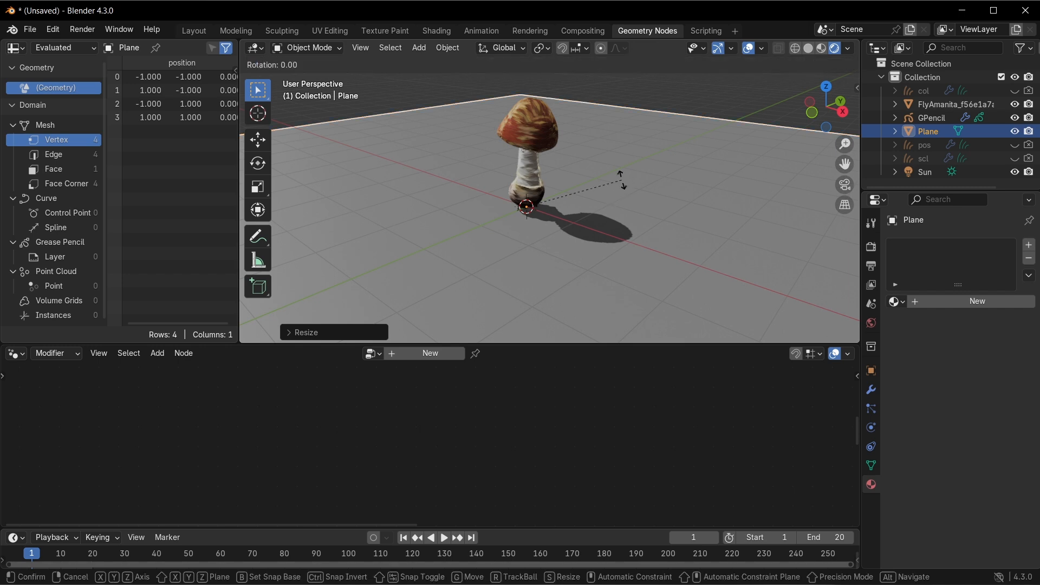
{"action": "key", "text": "x"}
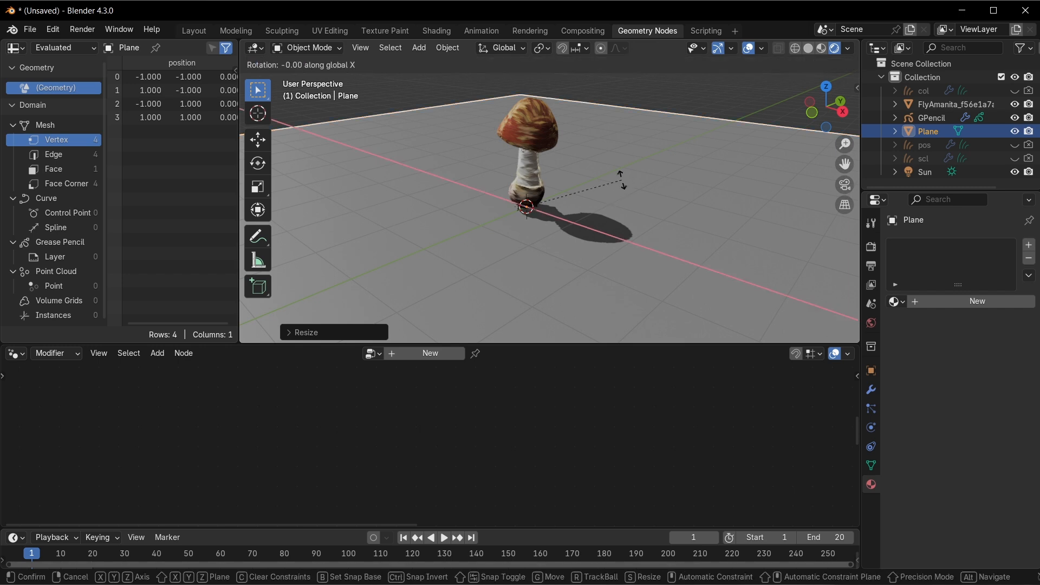
{"action": "type", "text": "90"}
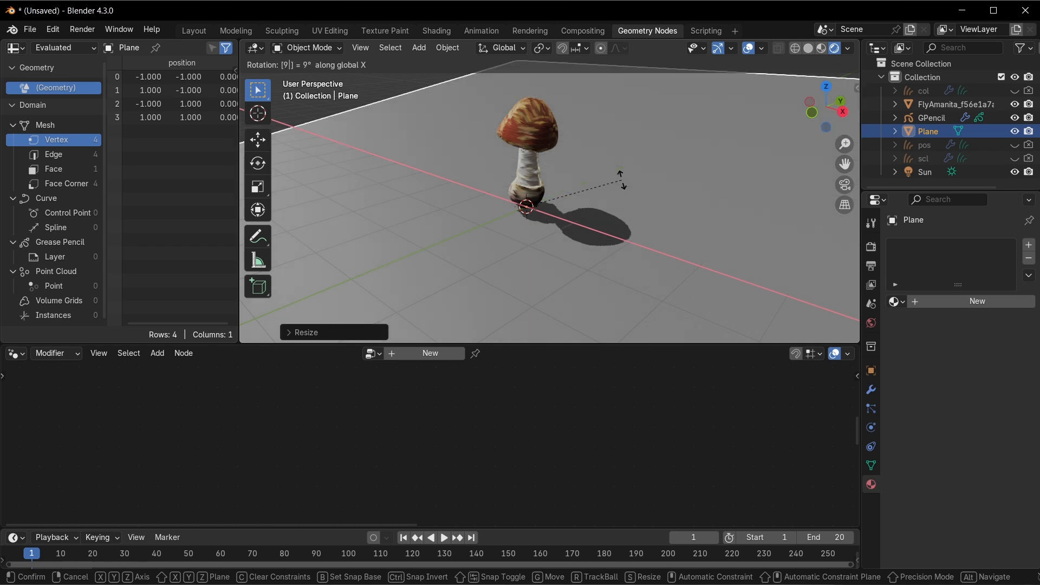
{"action": "key", "text": "Return"}
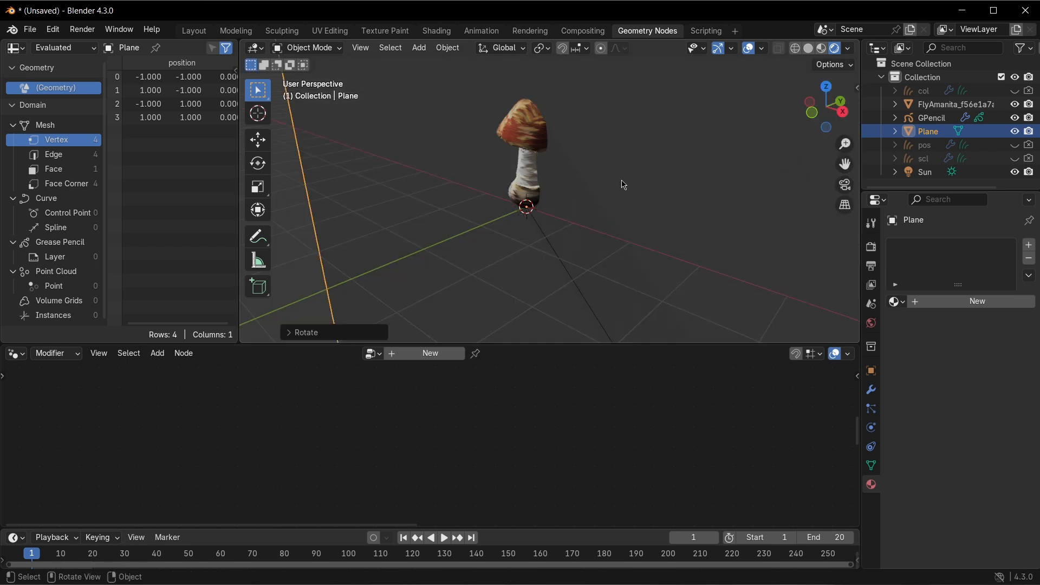
{"action": "middle_click_drag", "start_coordinate": [624, 185], "coordinate": [574, 181]}
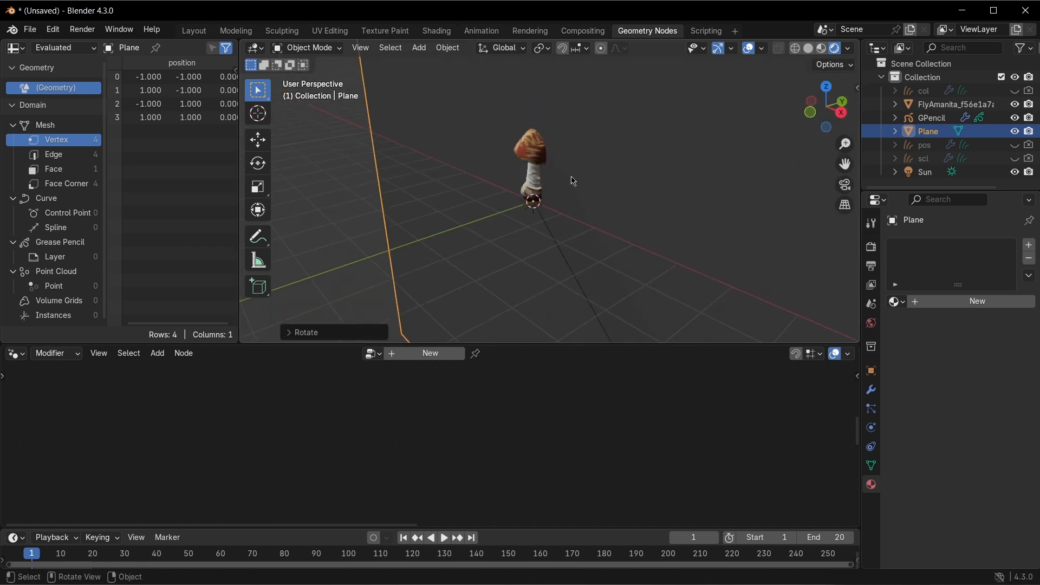
{"action": "key", "text": "g"}
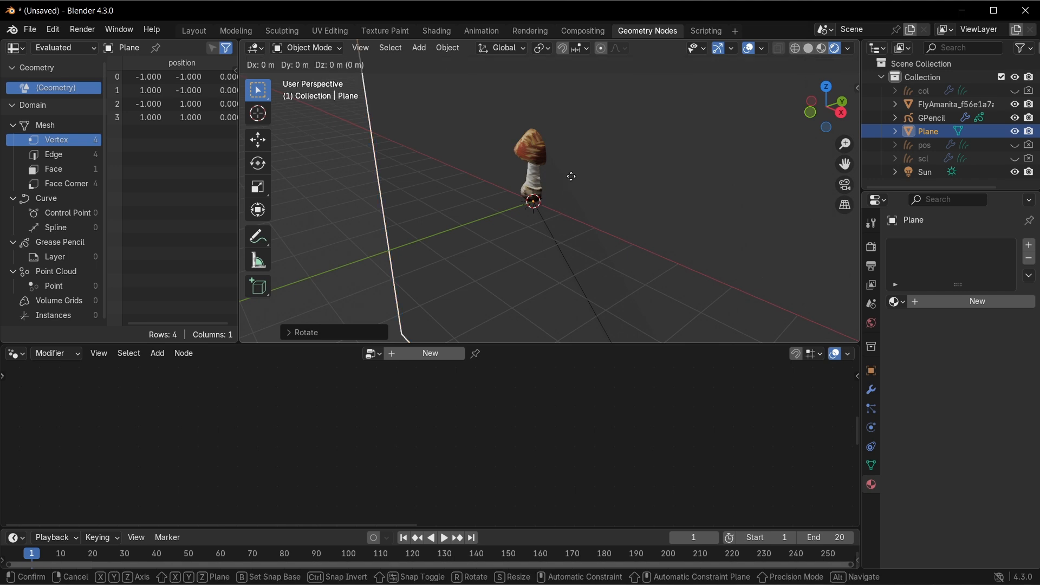
{"action": "key", "text": "y"}
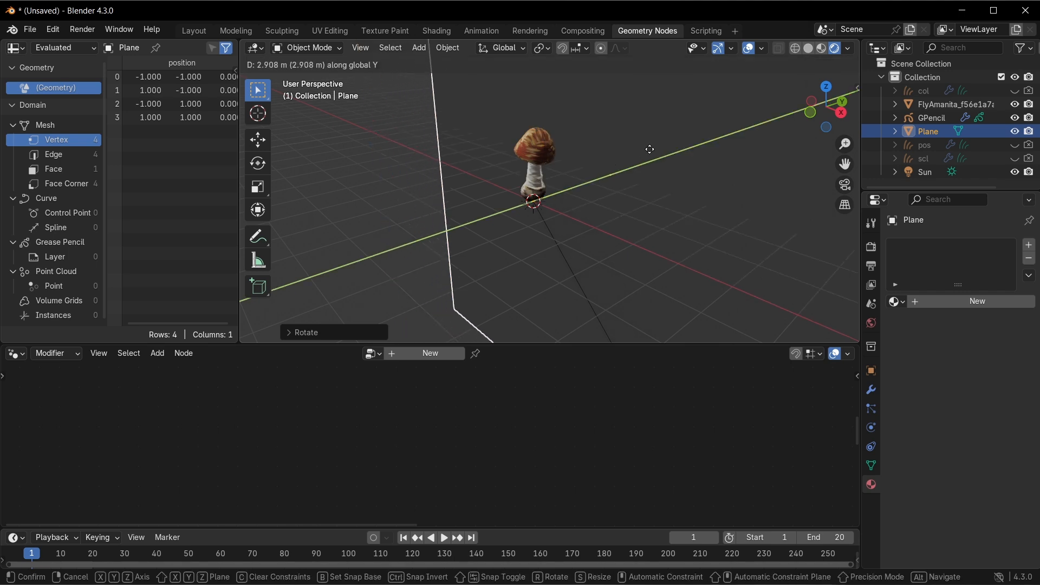
{"action": "left_click", "coordinate": [666, 145]}
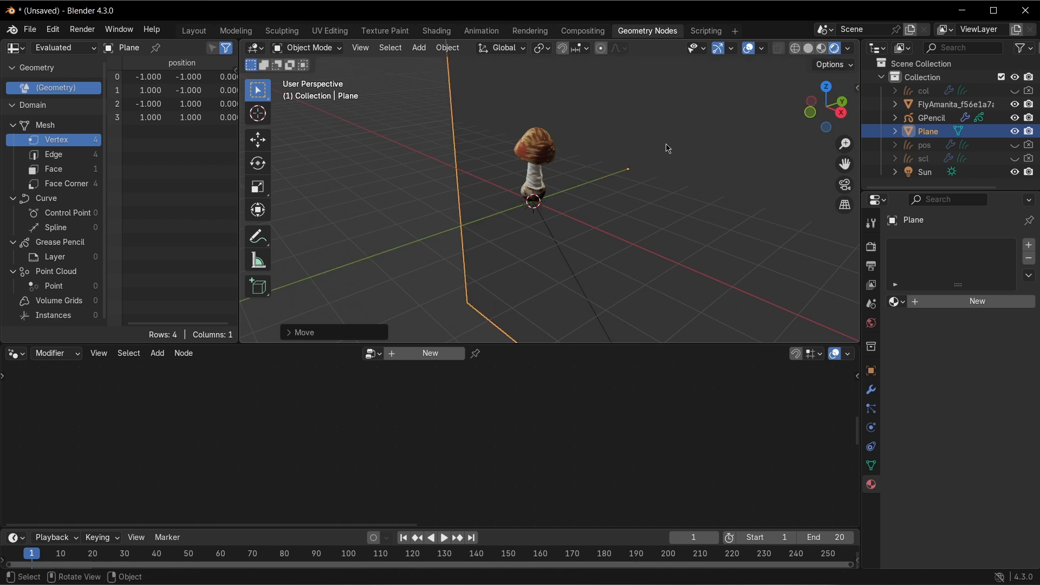
{"action": "left_click", "coordinate": [872, 372]}
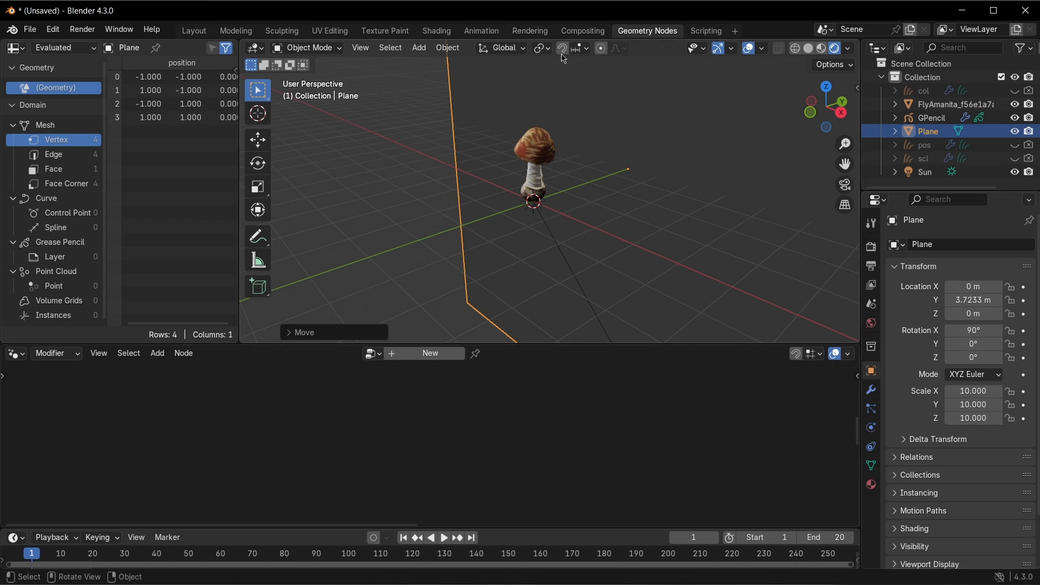
- In the Shading workspace, create a new material for the plane and set its Principled BSDF Emission Strength to 1
{"action": "left_click", "coordinate": [435, 32]}
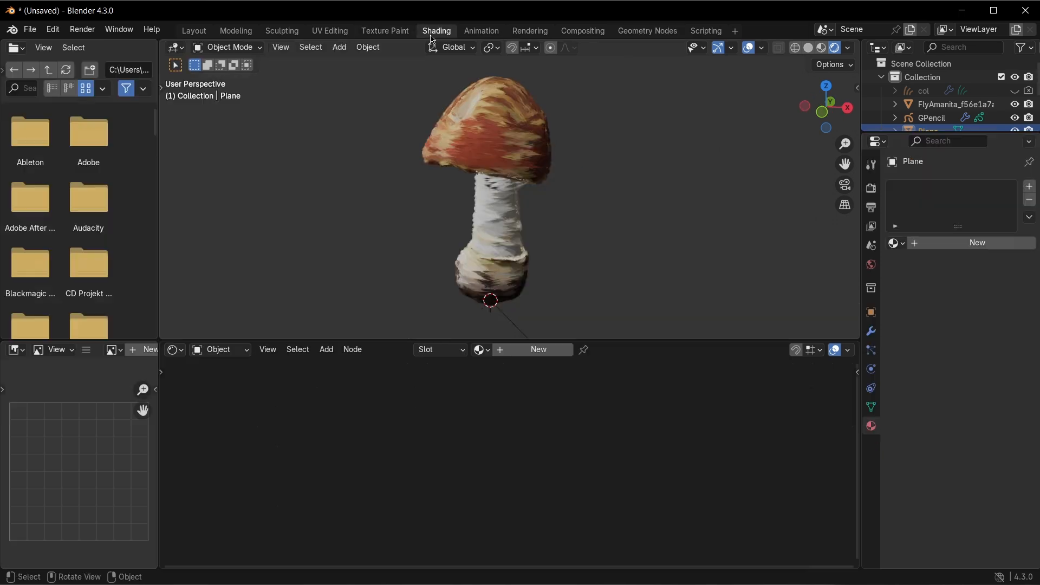
{"action": "scroll", "coordinate": [633, 219], "scroll_direction": "down", "scroll_amount": 5}
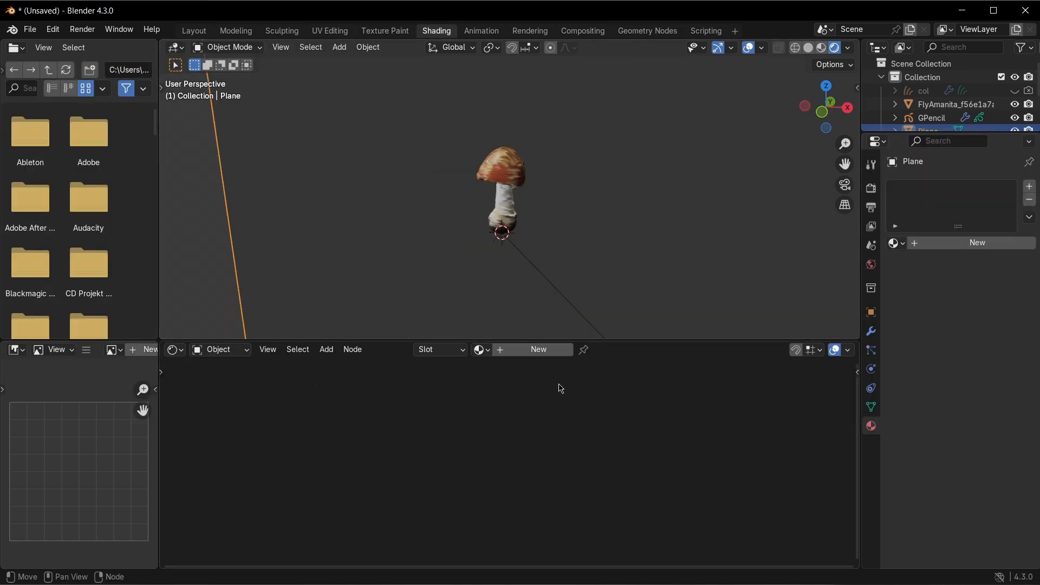
{"action": "left_click", "coordinate": [534, 350]}
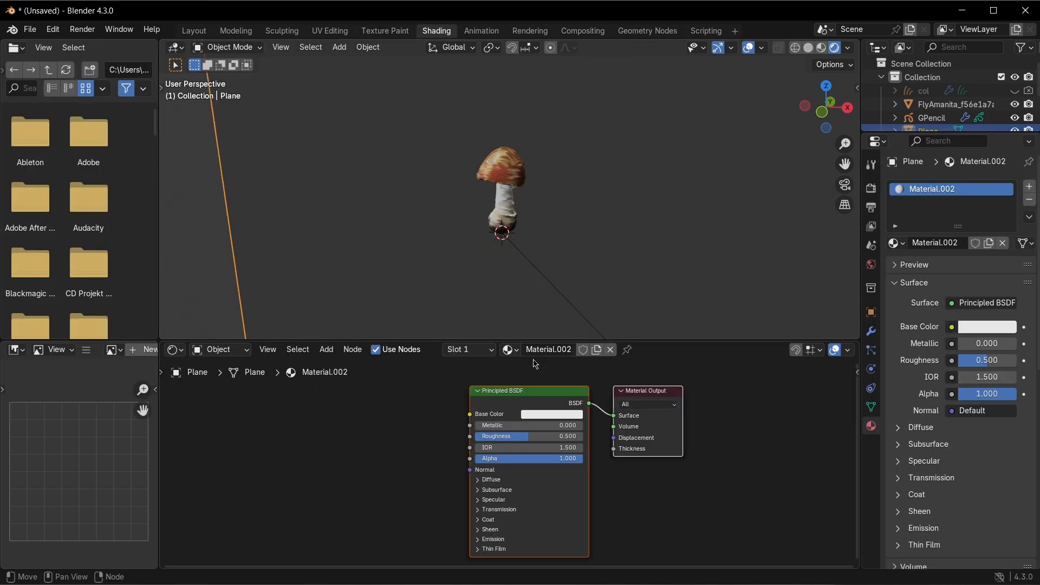
{"action": "scroll", "coordinate": [555, 422], "scroll_direction": "up", "scroll_amount": 1}
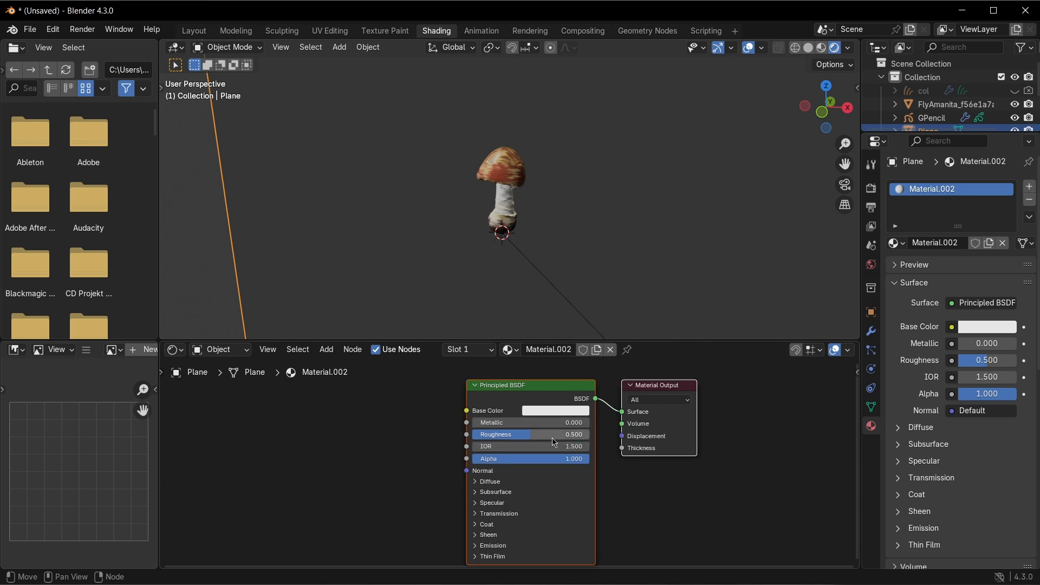
{"action": "scroll", "coordinate": [593, 538], "scroll_direction": "down", "scroll_amount": 3}
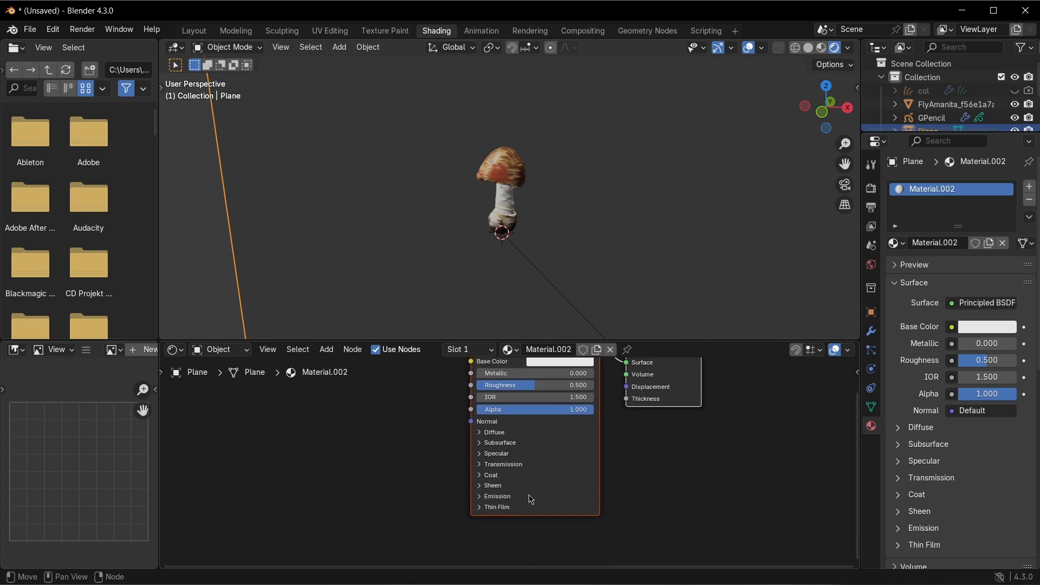
{"action": "left_click", "coordinate": [530, 496]}
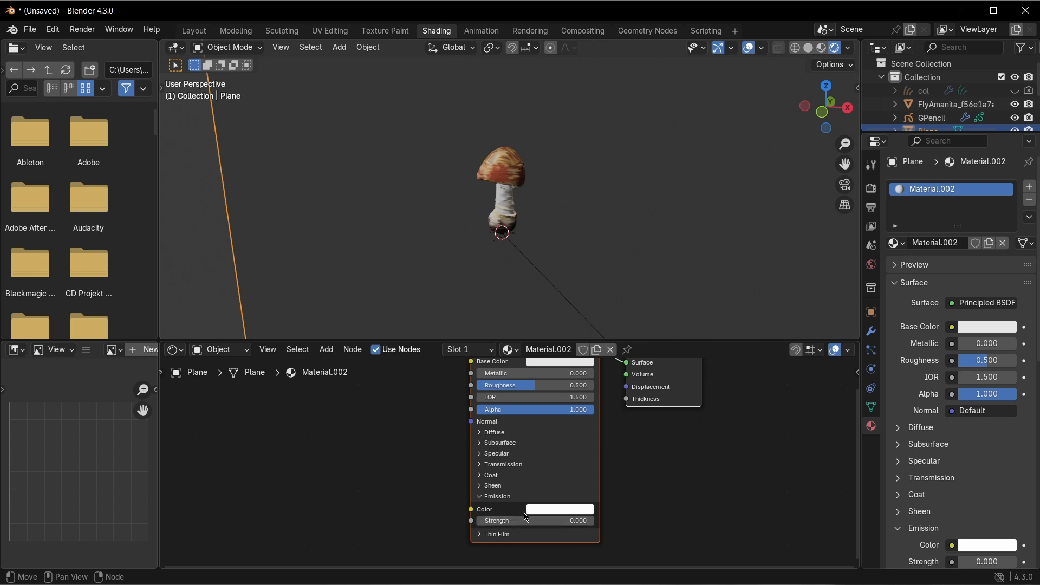
{"action": "left_click", "coordinate": [544, 521]}
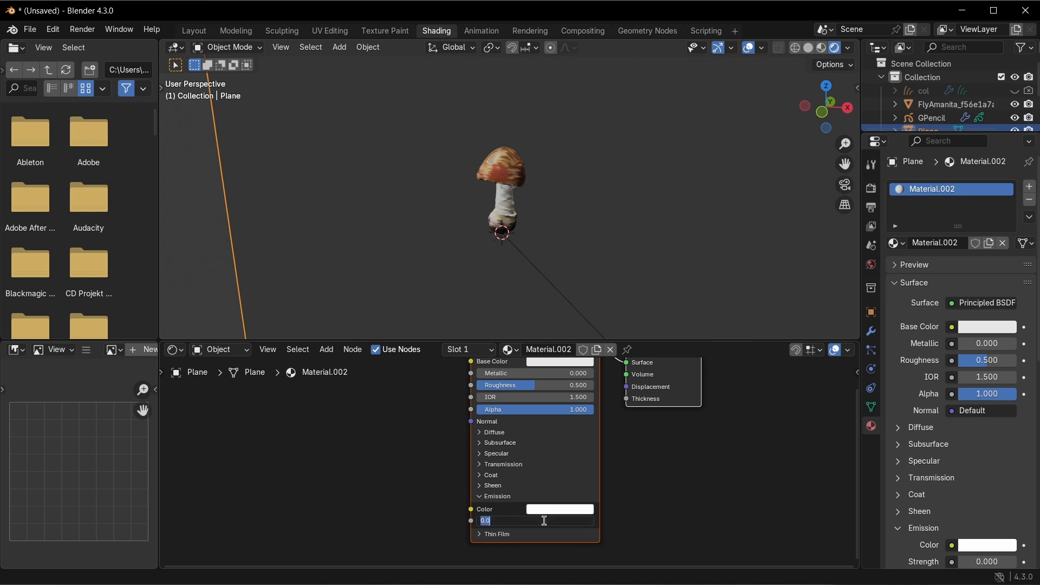
{"action": "type", "text": "1"}
{"action": "key", "text": "Return"}
- Frame the mushroom from the front, add a camera and align the active camera to the current view
{"action": "middle_click_drag", "start_coordinate": [620, 239], "coordinate": [621, 218]}
{"action": "scroll", "coordinate": [545, 191], "scroll_direction": "up", "scroll_amount": 3}
{"action": "middle_click_drag", "start_coordinate": [566, 193], "coordinate": [552, 201]}
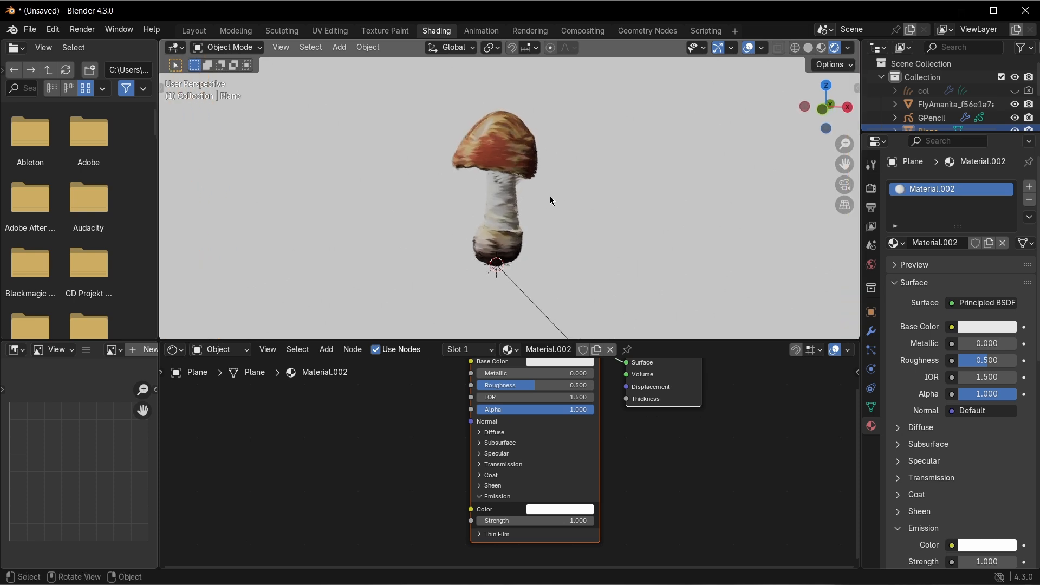
{"action": "scroll", "coordinate": [581, 225], "scroll_direction": "up", "scroll_amount": 2}
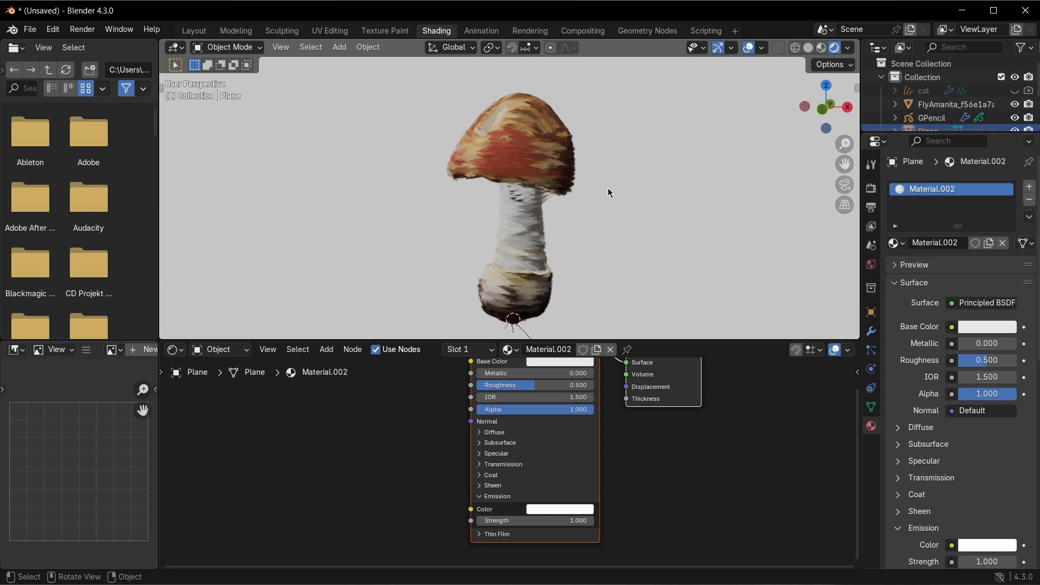
{"action": "key", "text": "shift+a"}
{"action": "mouse_move", "coordinate": [610, 190]}
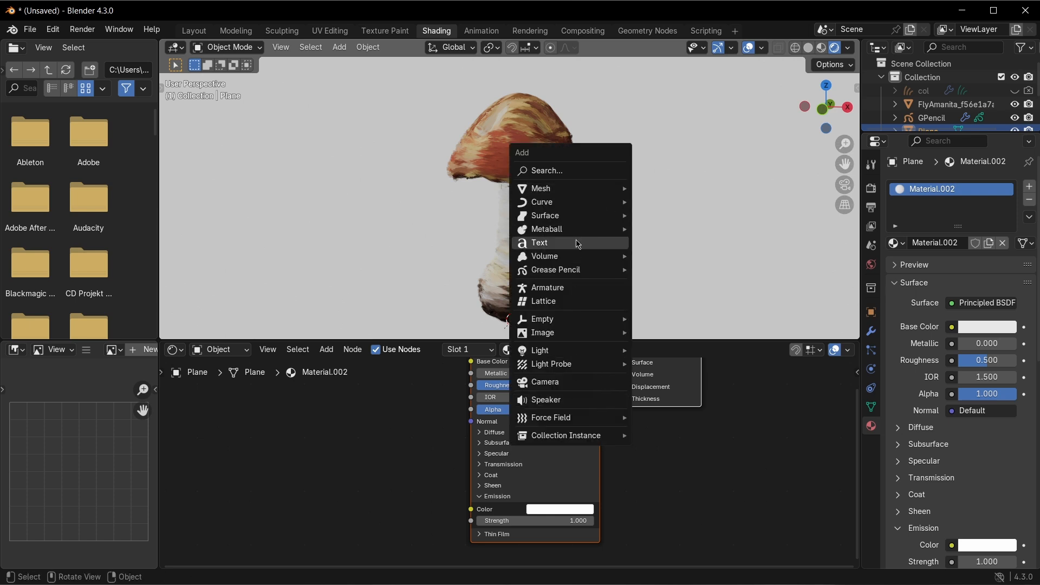
{"action": "left_click", "coordinate": [576, 381]}
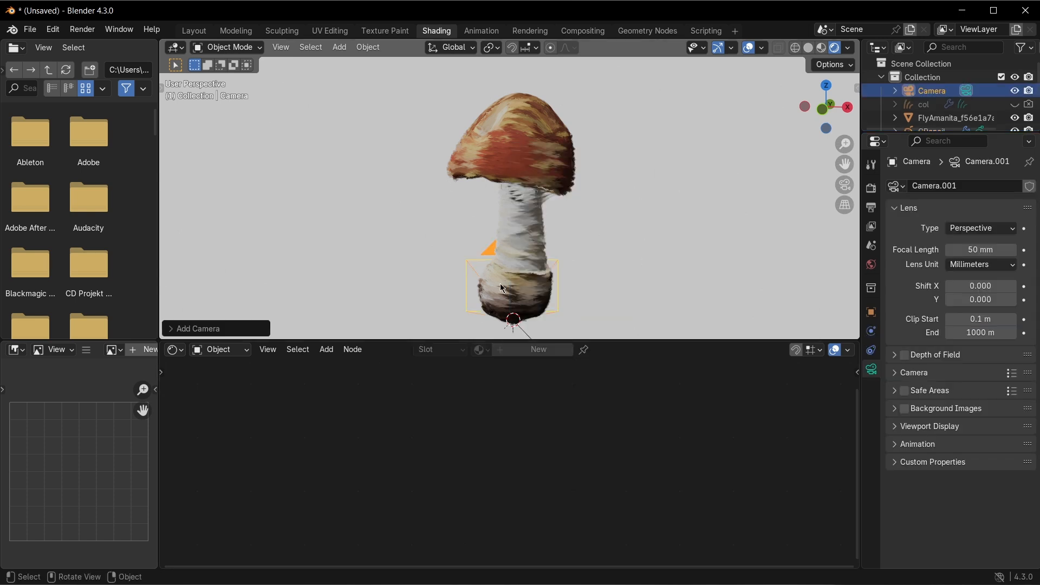
{"action": "left_click", "coordinate": [282, 48]}
{"action": "mouse_move", "coordinate": [323, 255]}
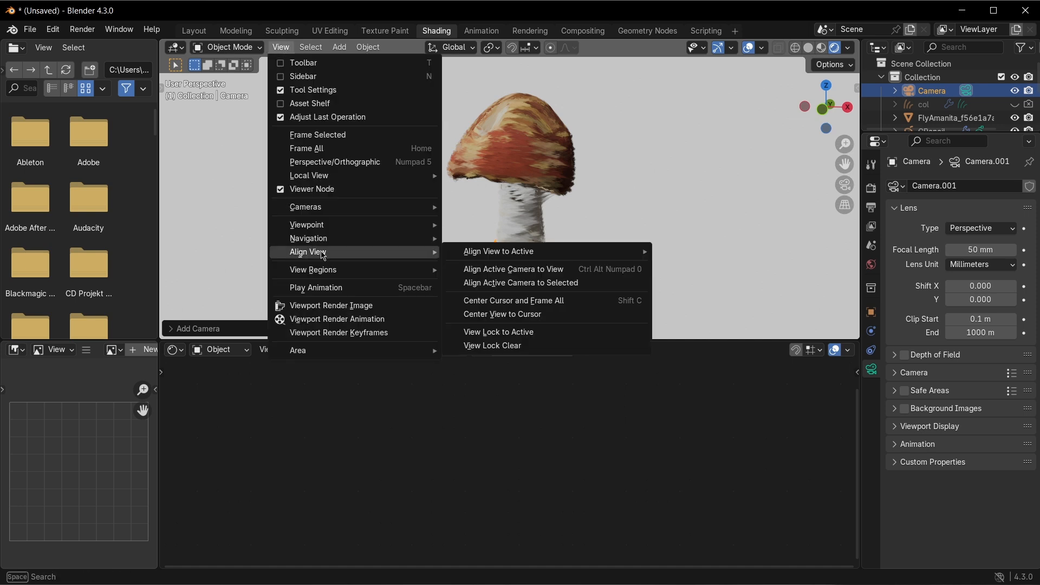
{"action": "left_click", "coordinate": [538, 270]}
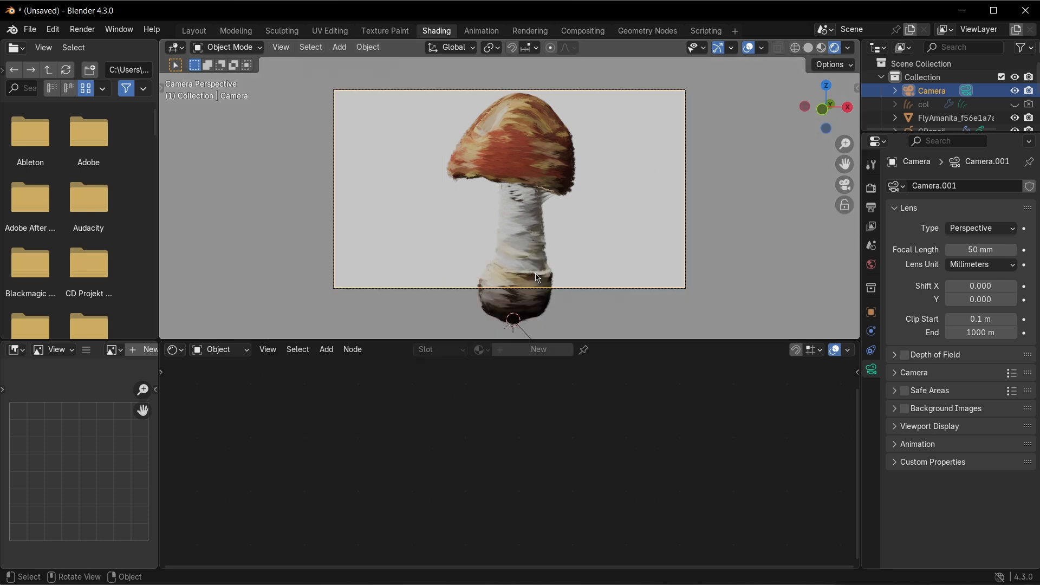
- Lock the camera to the view and reframe it so the mushroom sits smaller and more central in the frame
{"action": "left_click", "coordinate": [857, 89]}
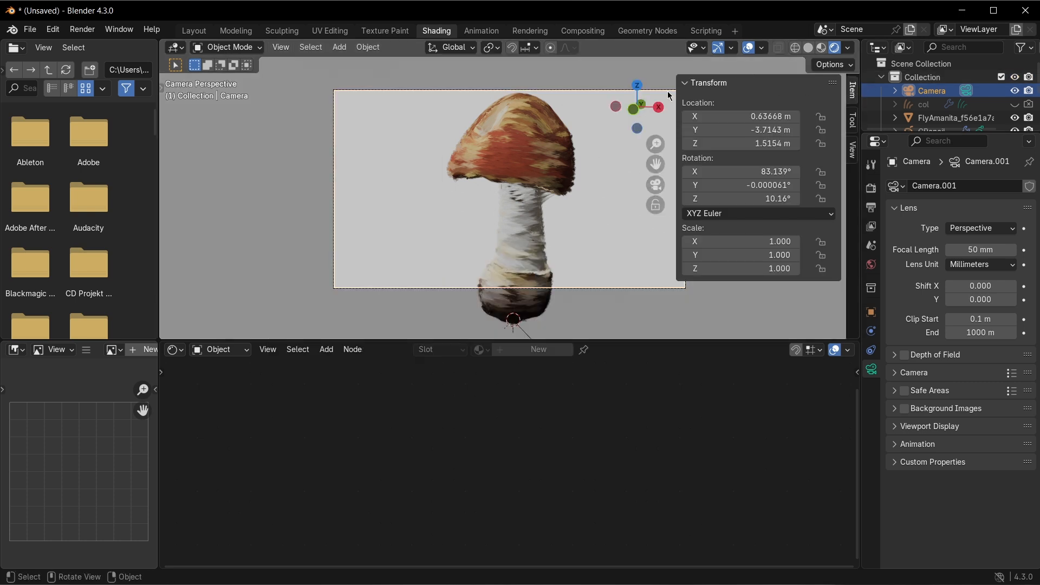
{"action": "key", "text": "n"}
{"action": "key", "text": "n"}
{"action": "key", "text": "n"}
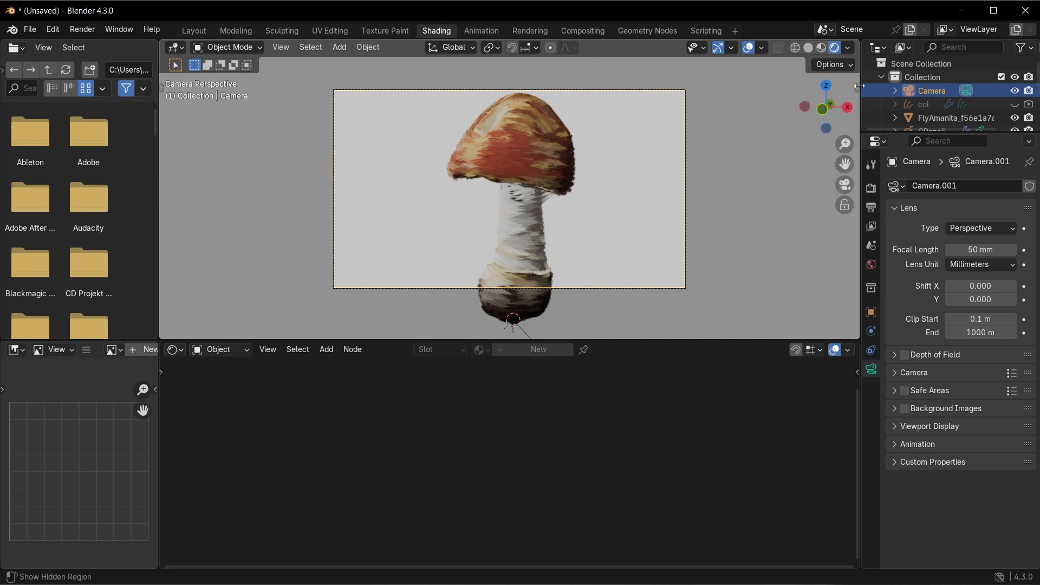
{"action": "key", "text": "n"}
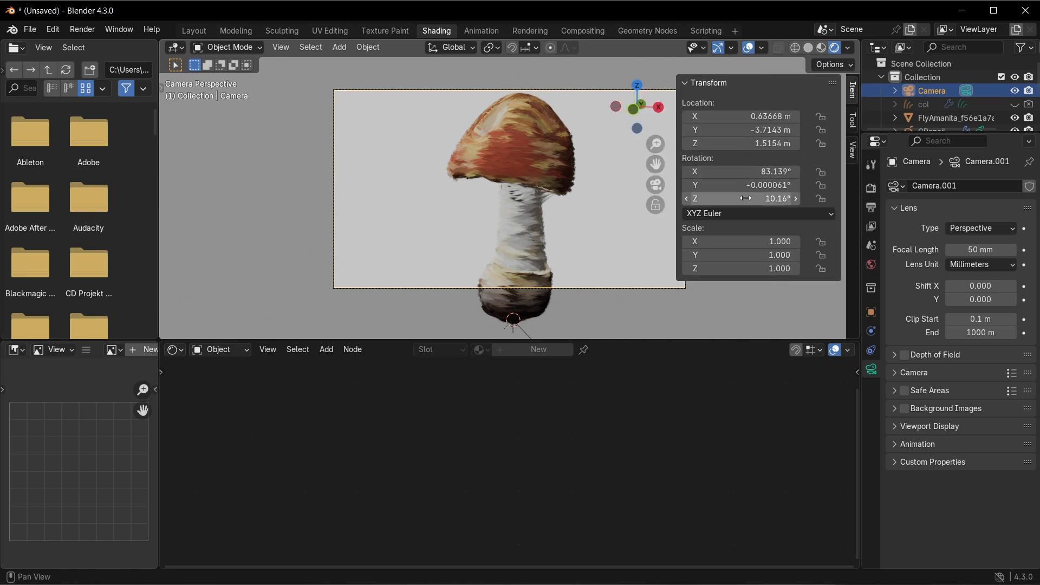
{"action": "left_click", "coordinate": [852, 153]}
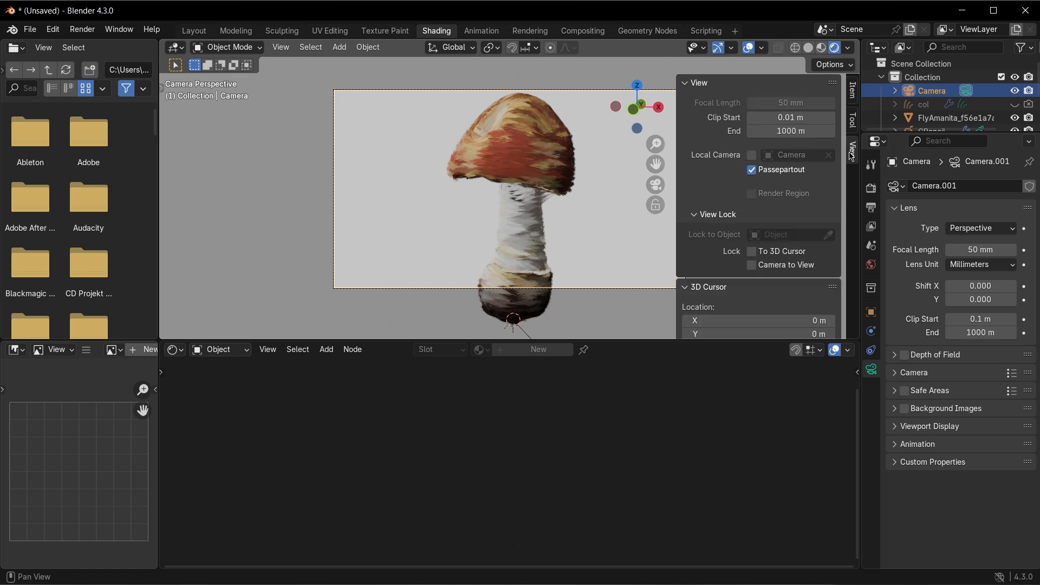
{"action": "left_click", "coordinate": [758, 268]}
{"action": "middle_click_drag", "start_coordinate": [437, 213], "coordinate": [471, 220]}
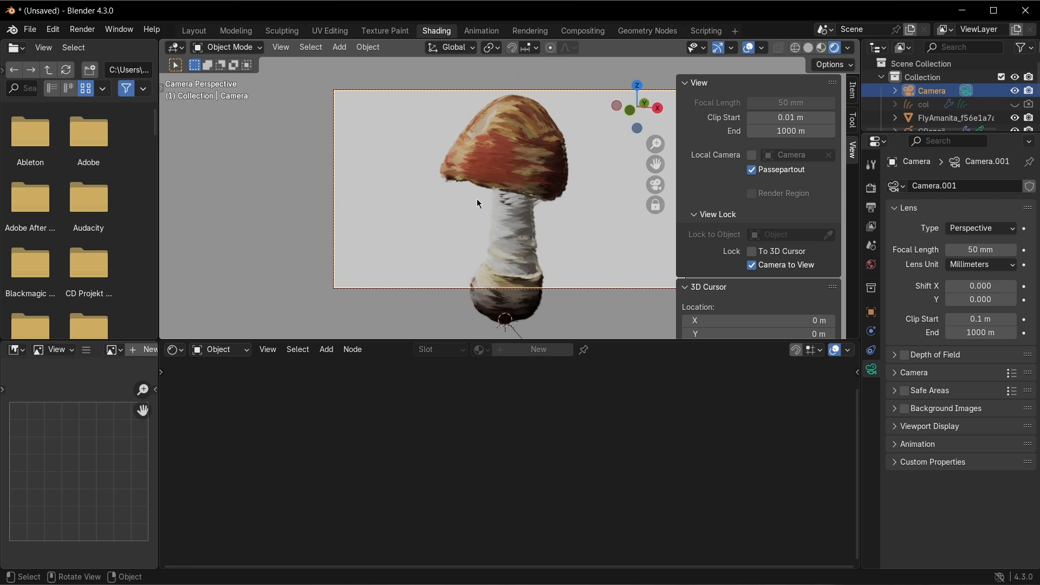
{"action": "key", "text": "n"}
{"action": "mouse_move", "coordinate": [491, 197]}
{"action": "middle_mouse_down"}
{"action": "mouse_move", "coordinate": [507, 200]}
{"action": "mouse_move", "coordinate": [492, 225]}
{"action": "mouse_move", "coordinate": [507, 201]}
{"action": "middle_mouse_up"}
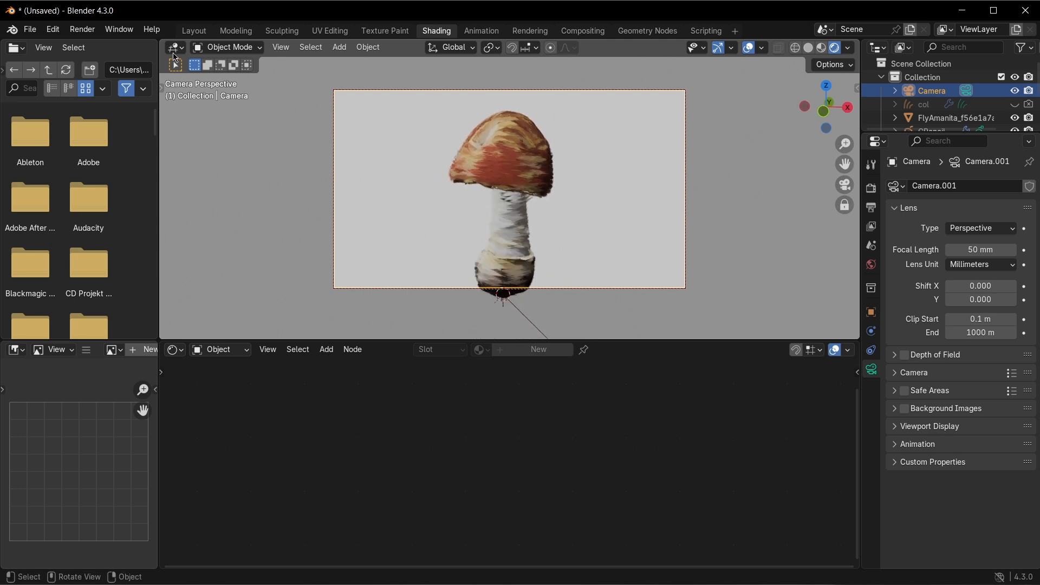
- Render the current frame as an image, inspect the mushroom's strokes in the result and close the render window
{"action": "left_click", "coordinate": [85, 30]}
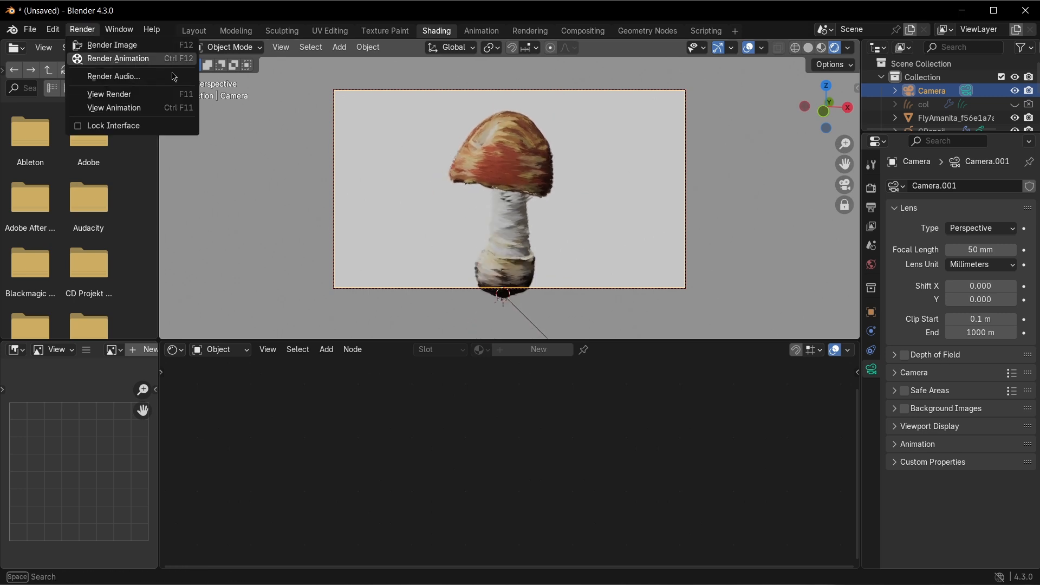
{"action": "key", "text": "F12"}
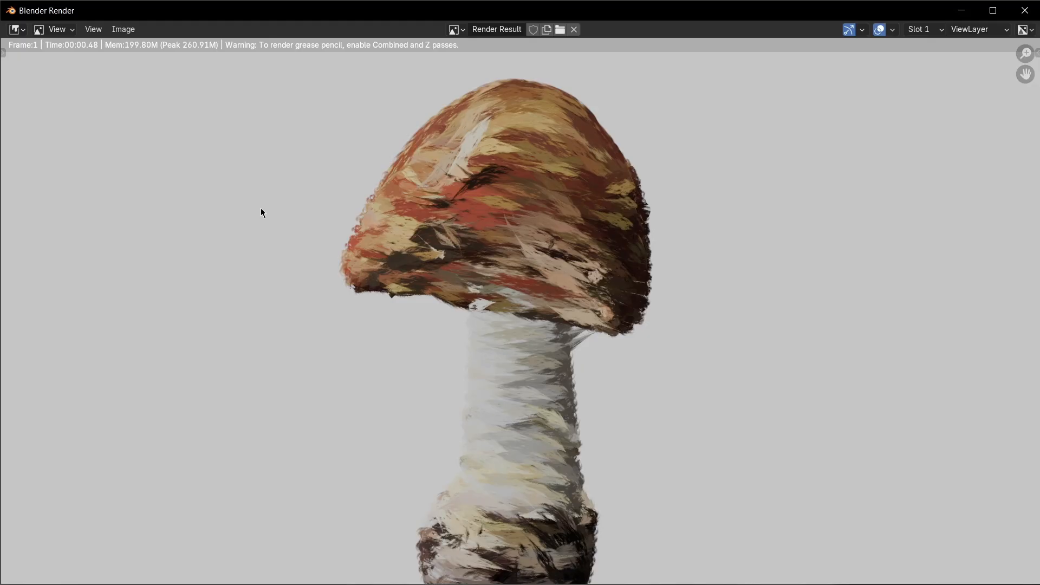
{"action": "scroll", "coordinate": [549, 223], "scroll_direction": "down", "scroll_amount": 1}
{"action": "scroll", "coordinate": [551, 226], "scroll_direction": "up", "scroll_amount": 1}
{"action": "scroll", "coordinate": [551, 225], "scroll_direction": "down", "scroll_amount": 1}
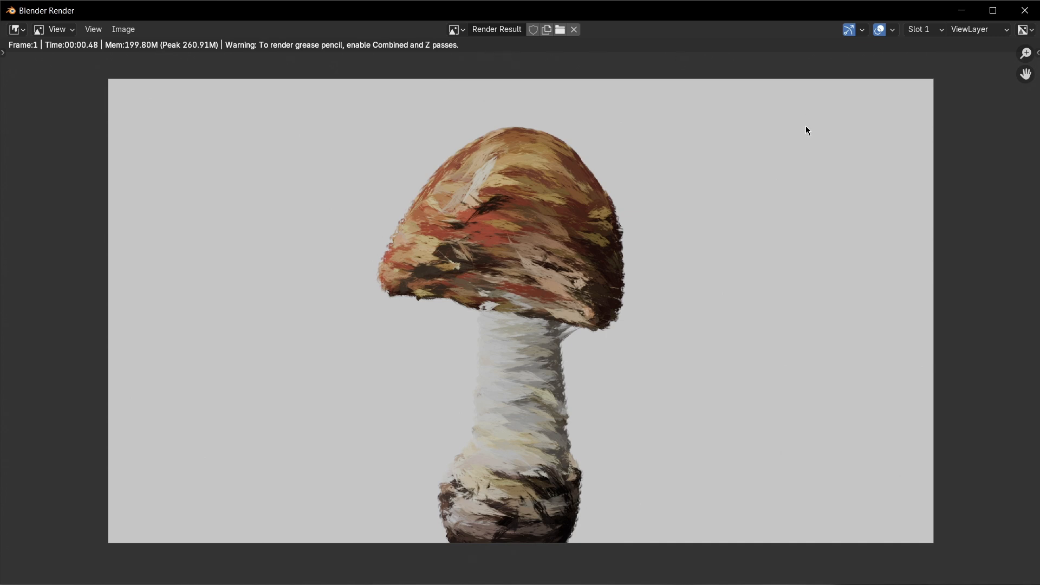
{"action": "left_click", "coordinate": [1024, 11]}
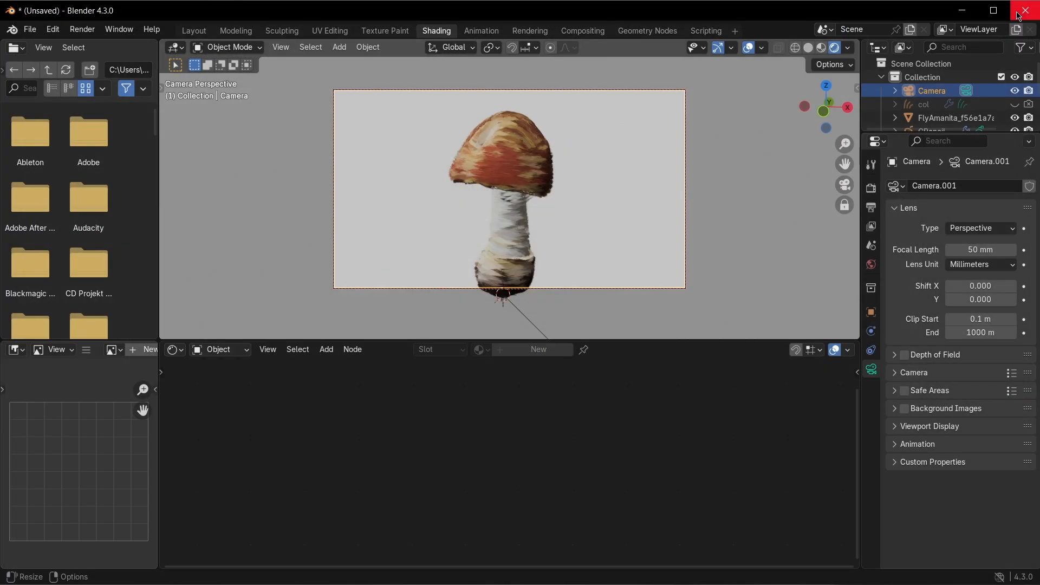
- Enable the Z data pass for the view layer, render the image again and close the result
{"action": "left_click", "coordinate": [872, 227]}
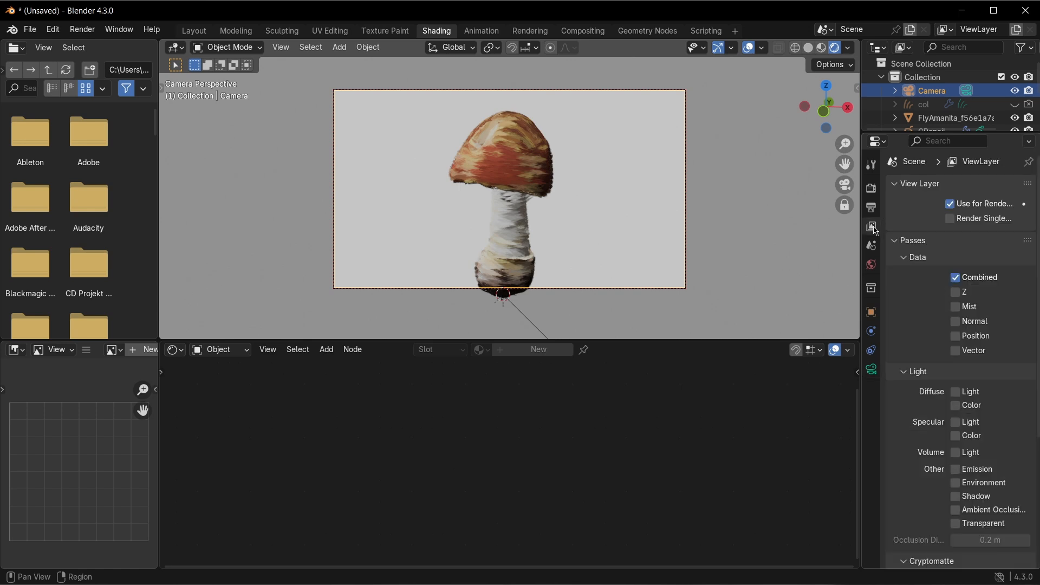
{"action": "left_click", "coordinate": [959, 295]}
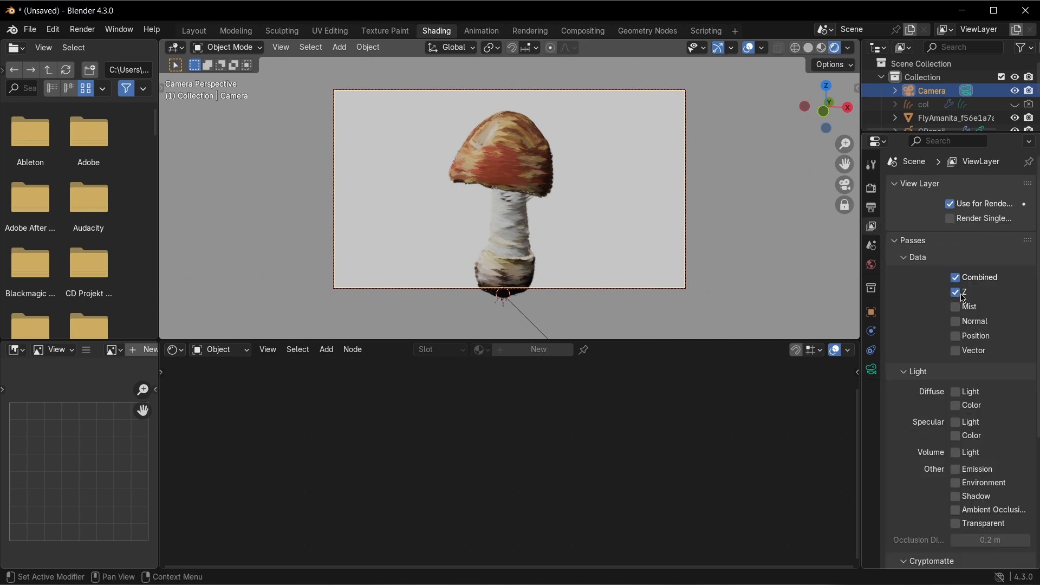
{"action": "key", "text": "F12"}
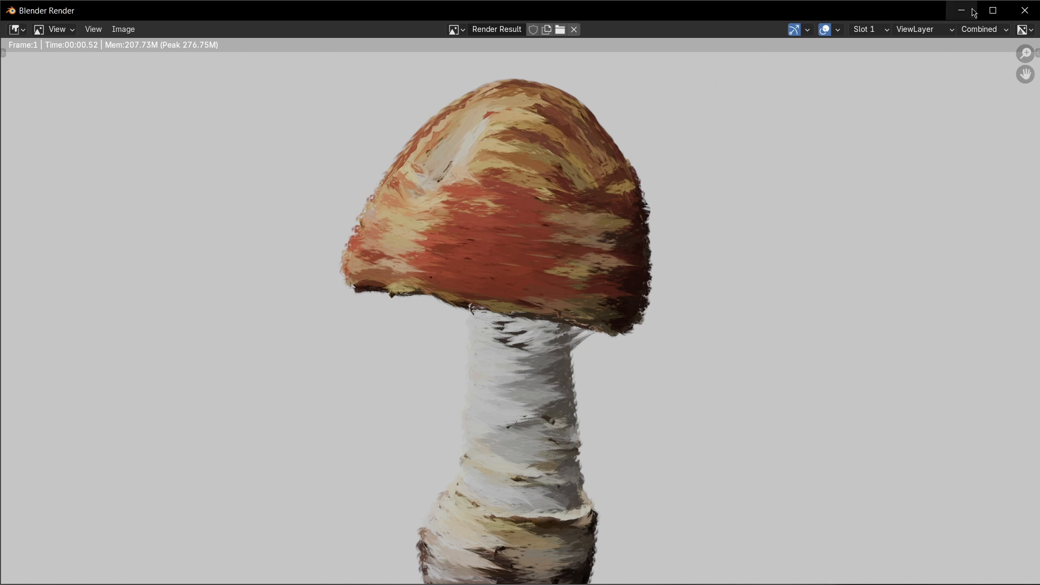
{"action": "left_click", "coordinate": [1024, 11]}
- Try the 3D Location stroke depth order on the GPencil object, then undo the change
{"action": "left_click", "coordinate": [505, 159]}
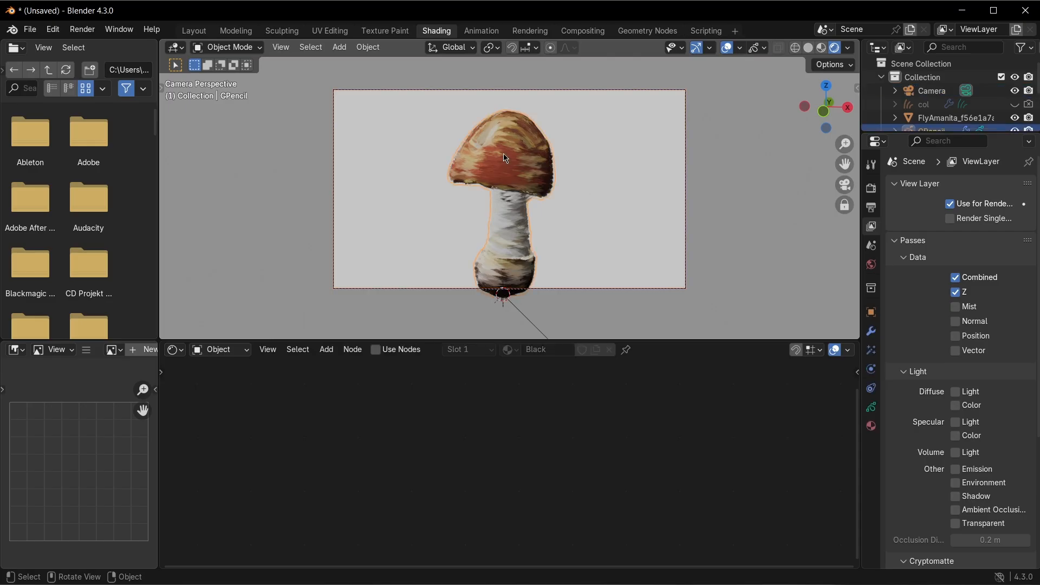
{"action": "left_click", "coordinate": [872, 409]}
{"action": "scroll", "coordinate": [915, 412], "scroll_direction": "down", "scroll_amount": 6}
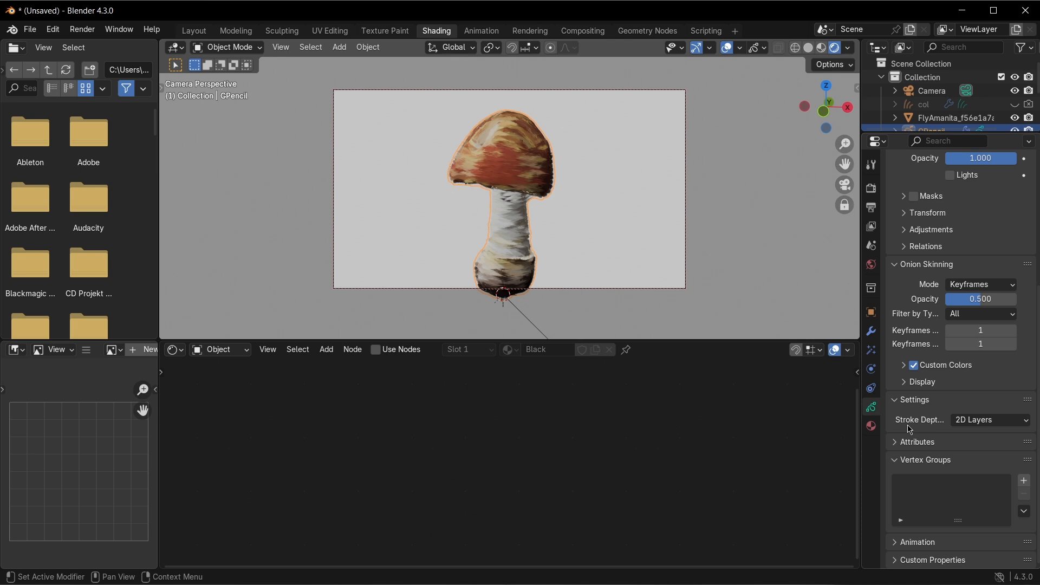
{"action": "left_click", "coordinate": [978, 427]}
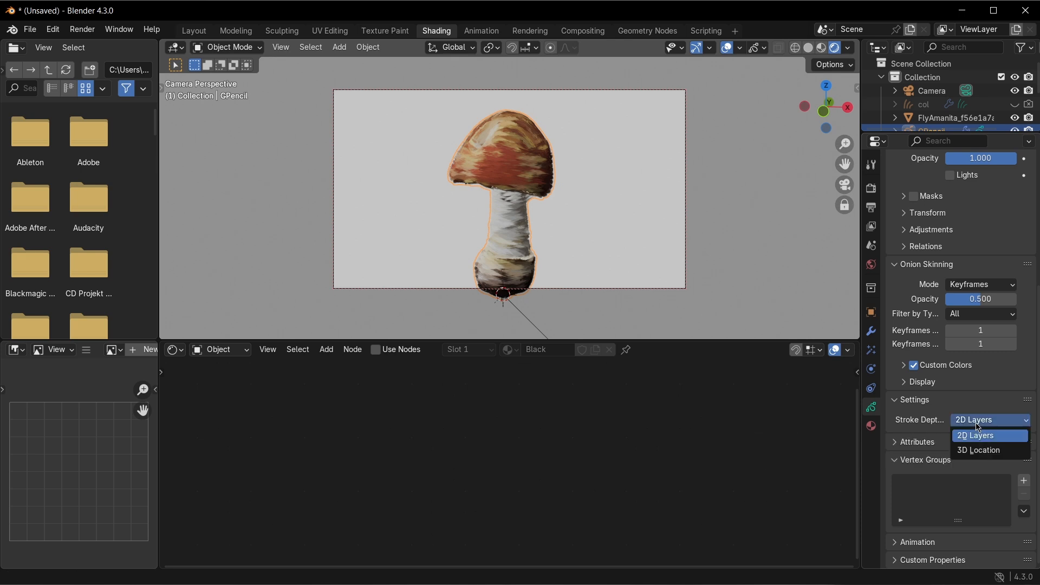
{"action": "left_click", "coordinate": [974, 452]}
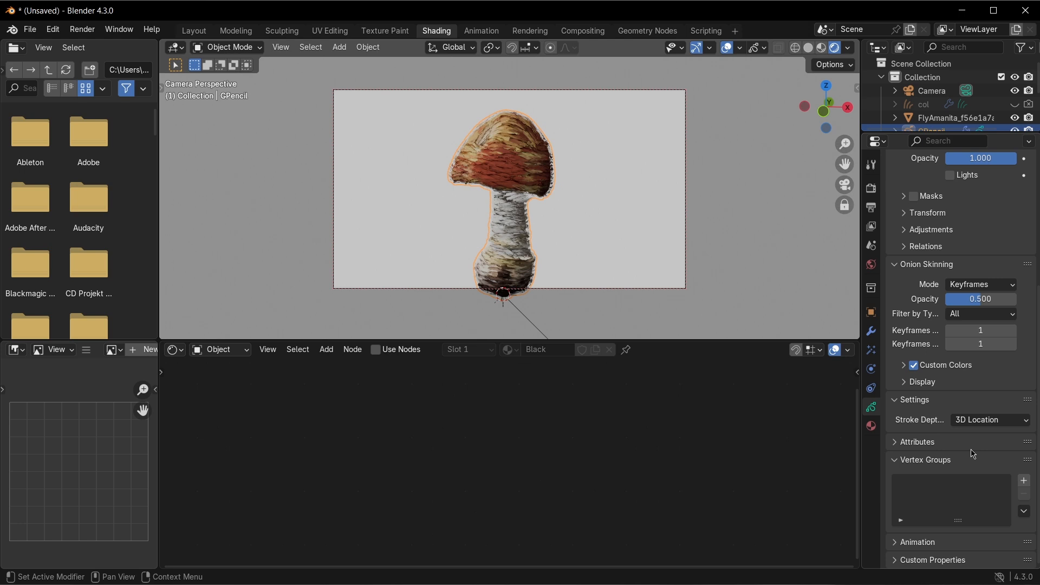
{"action": "key", "text": "ctrl+z"}
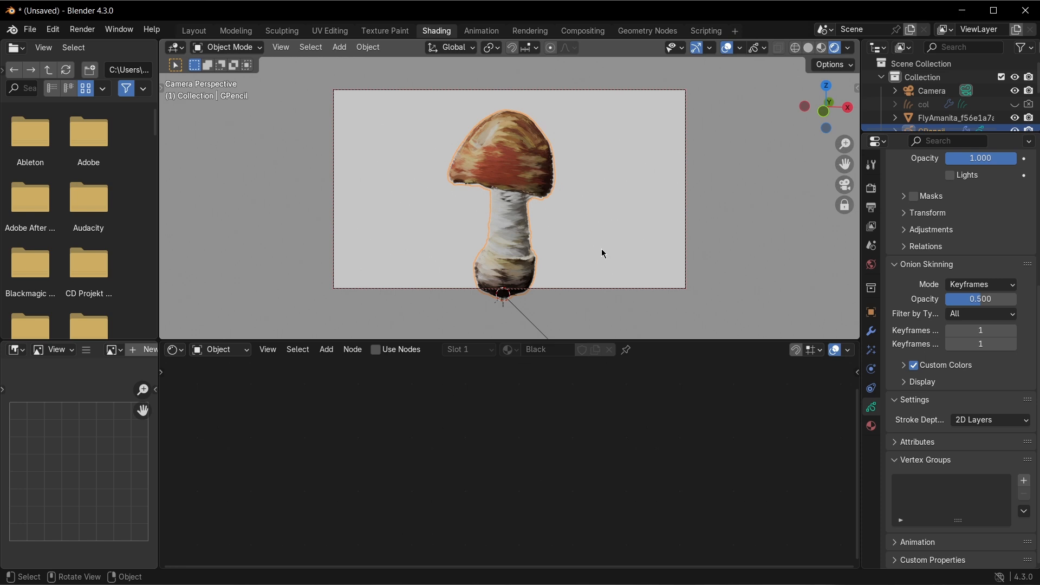